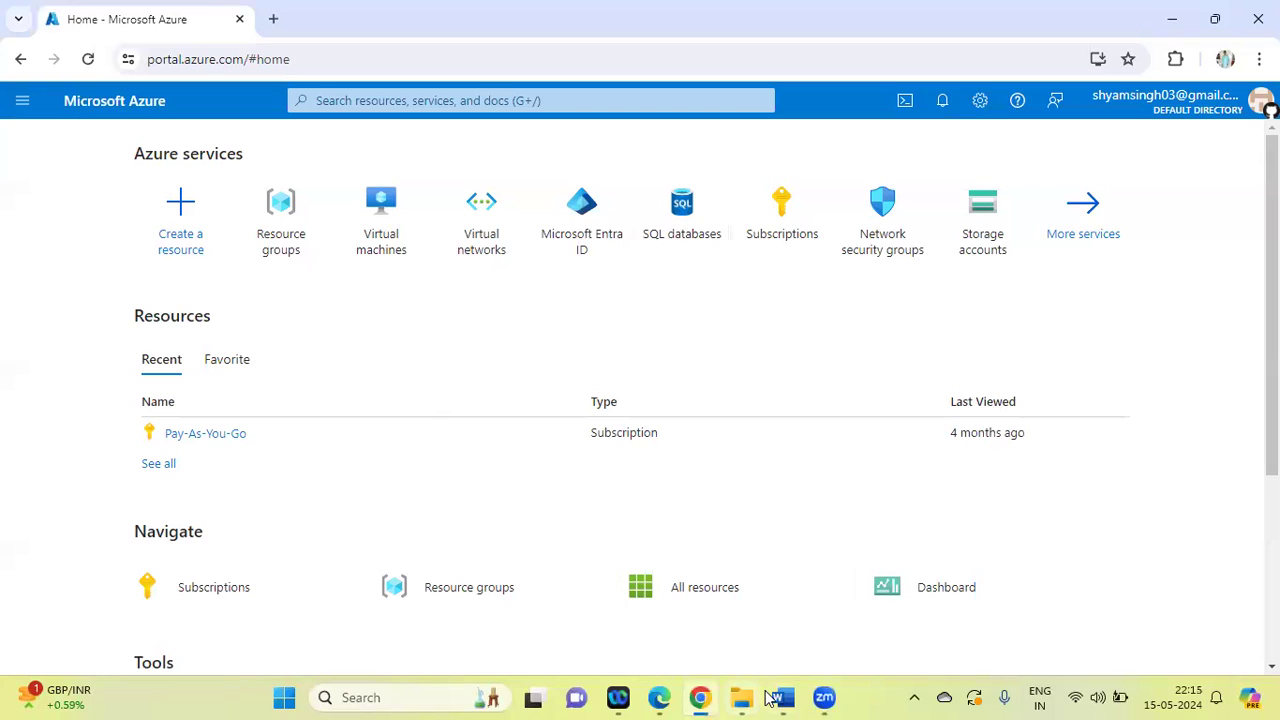
Check task 14, "Create the storage account on azure portal", in the Word lab list and return to the Azure portal
left_click(779, 697)
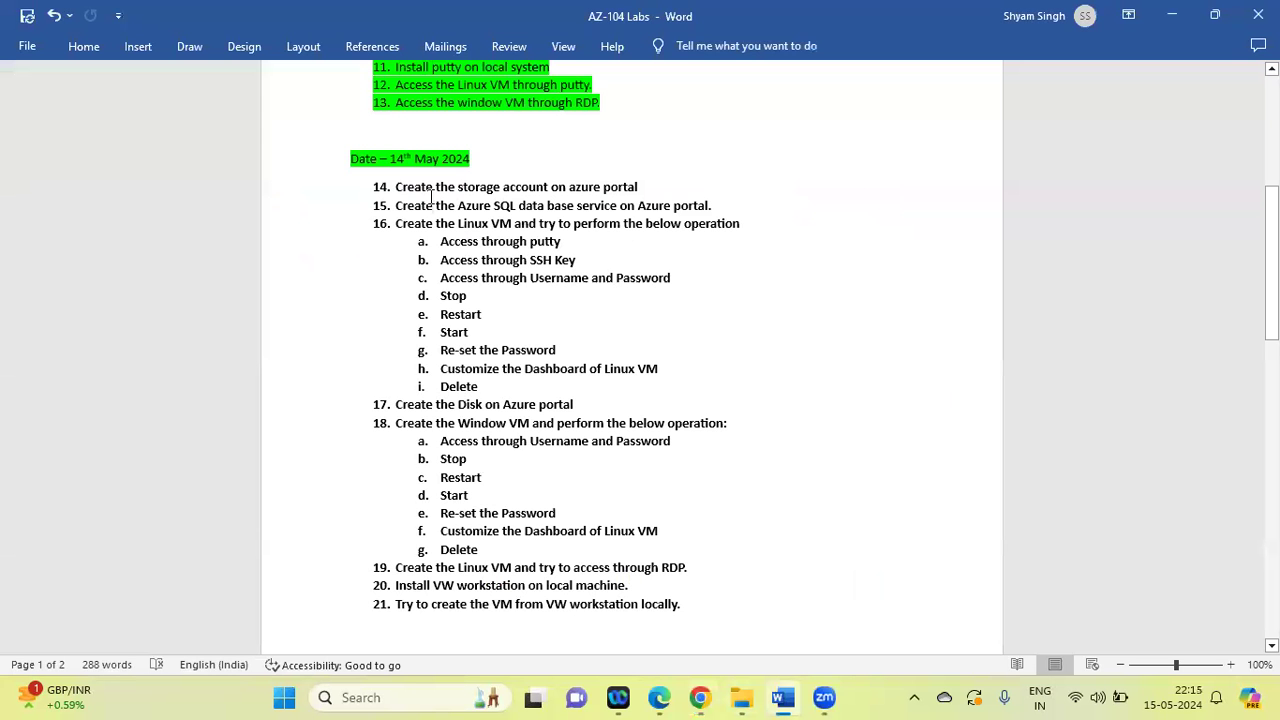
left_click_drag(396, 186, 643, 190)
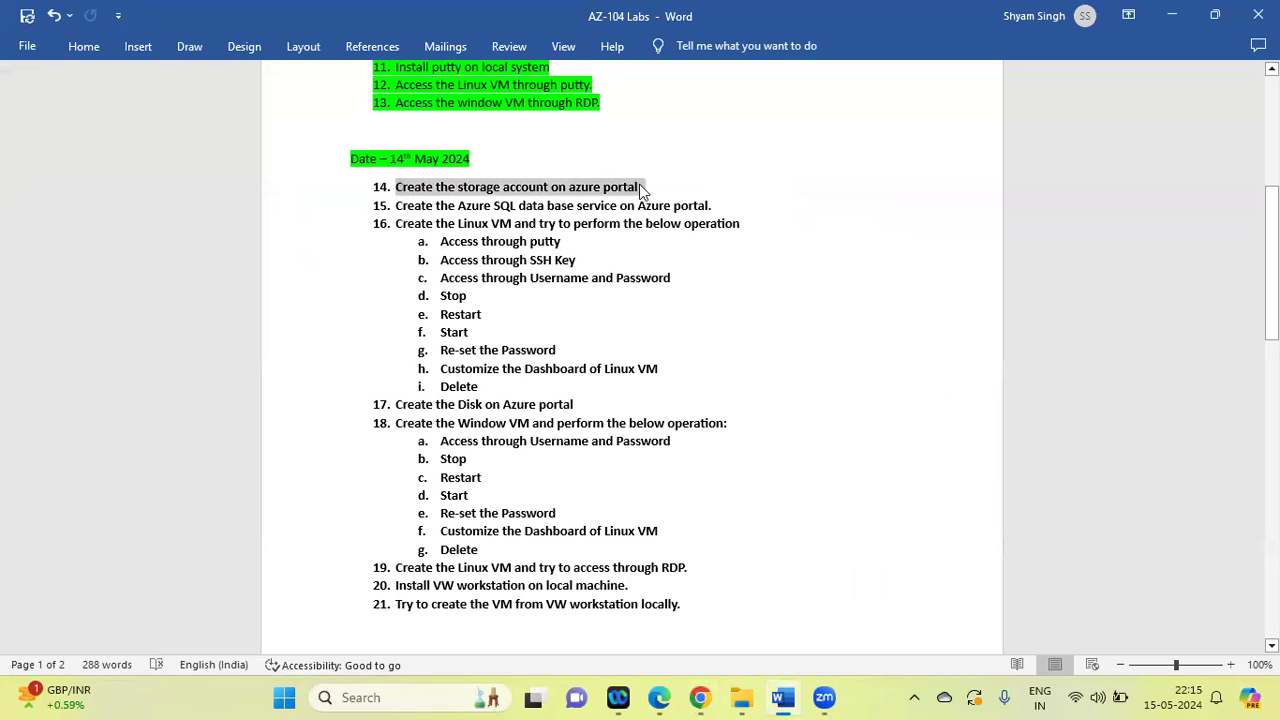
left_click(808, 306)
left_click(700, 697)
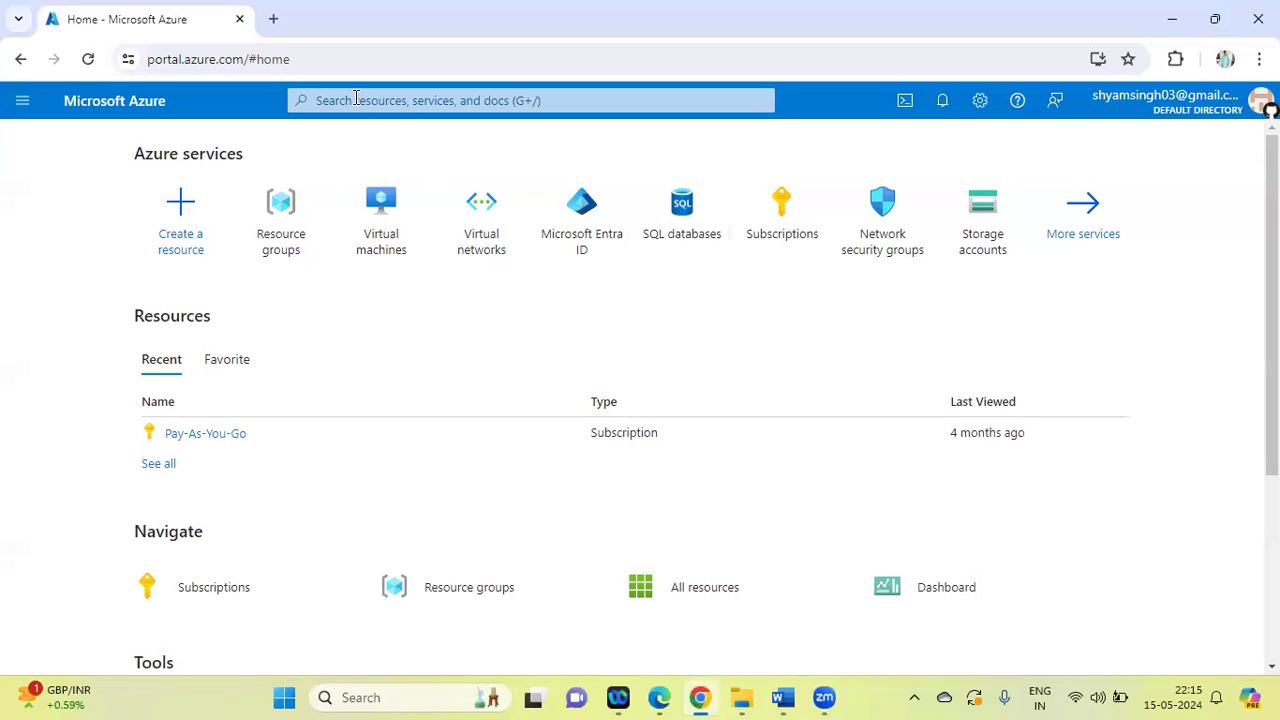
Search for "storag", open the Storage accounts service and start creating a storage account
left_click(355, 99)
type("st")
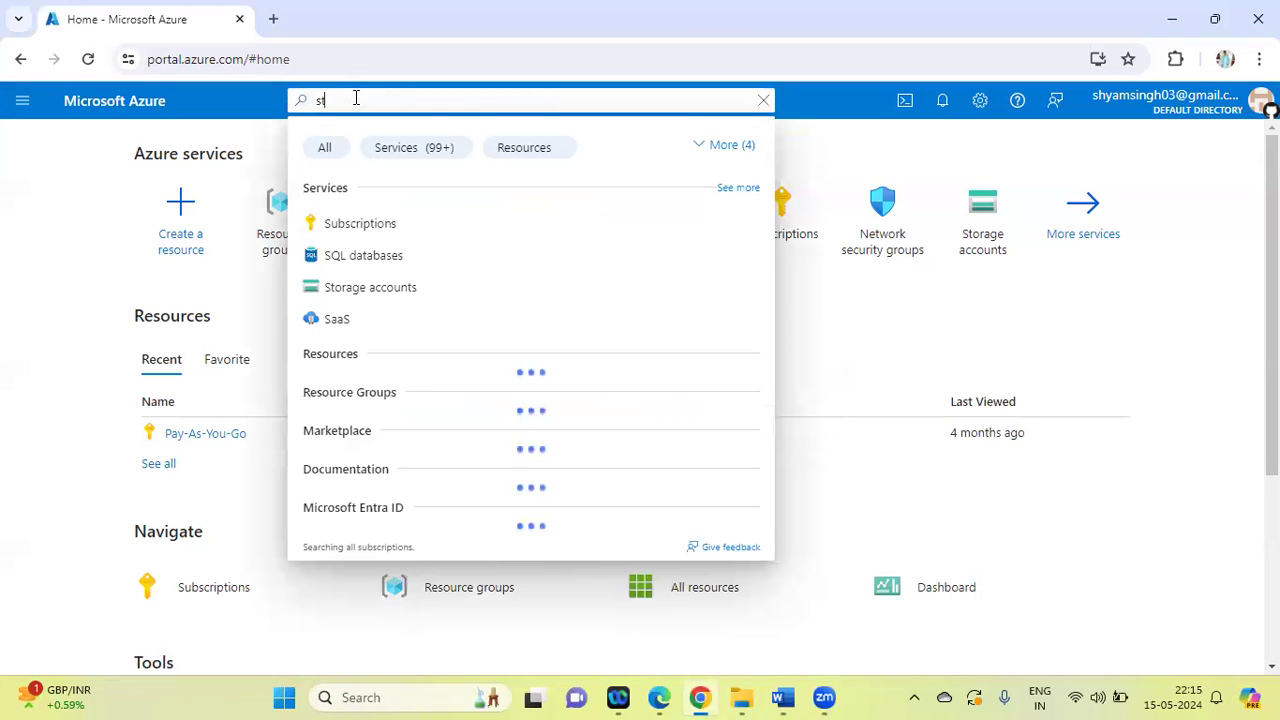
type("orag")
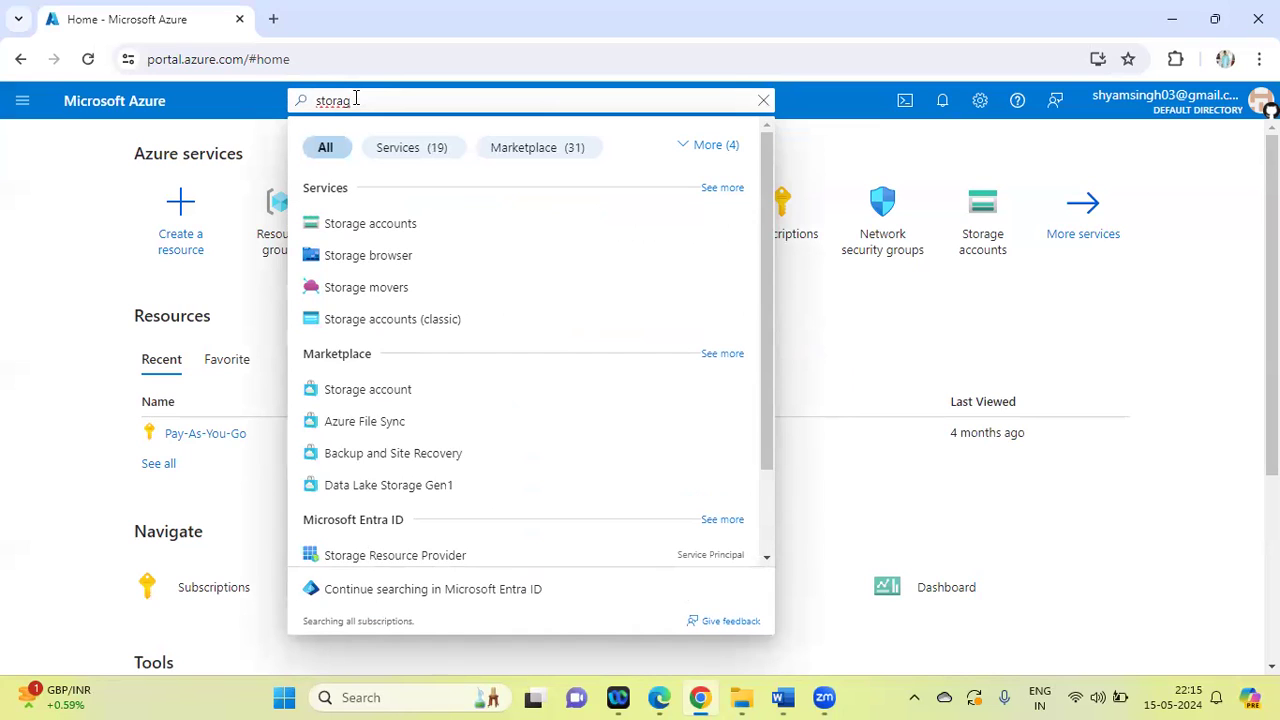
left_click(385, 230)
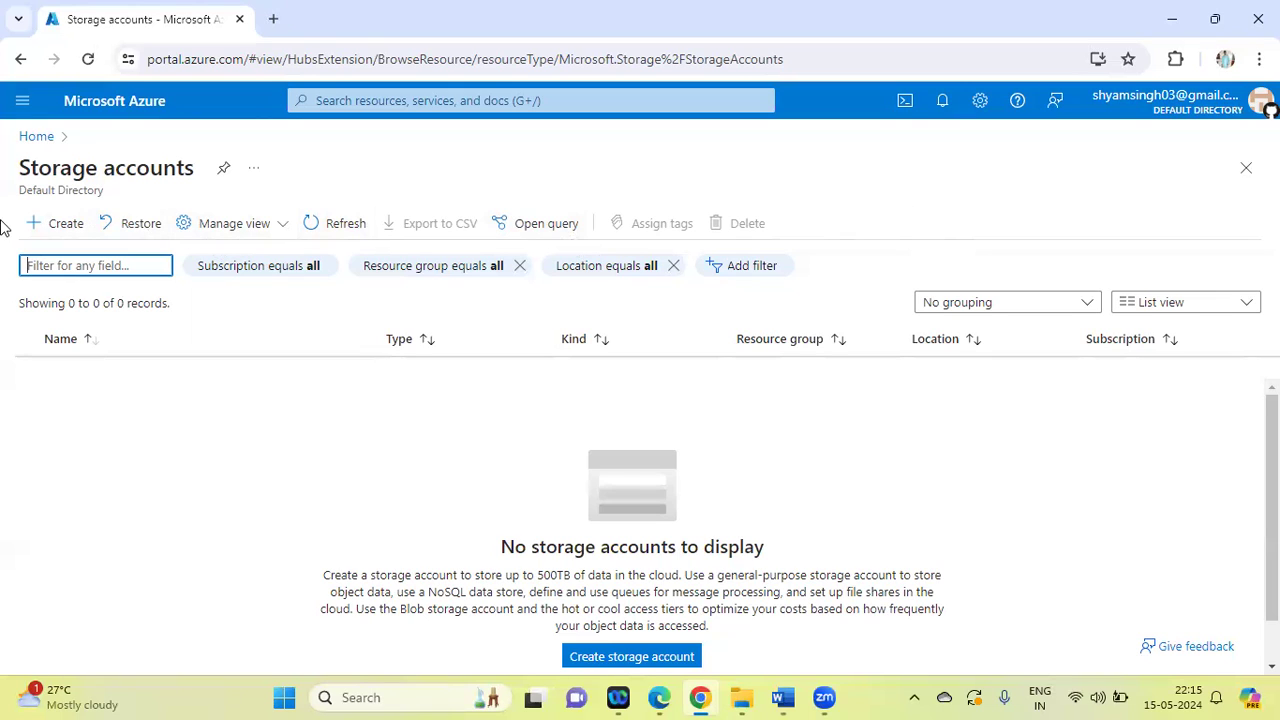
left_click(63, 226)
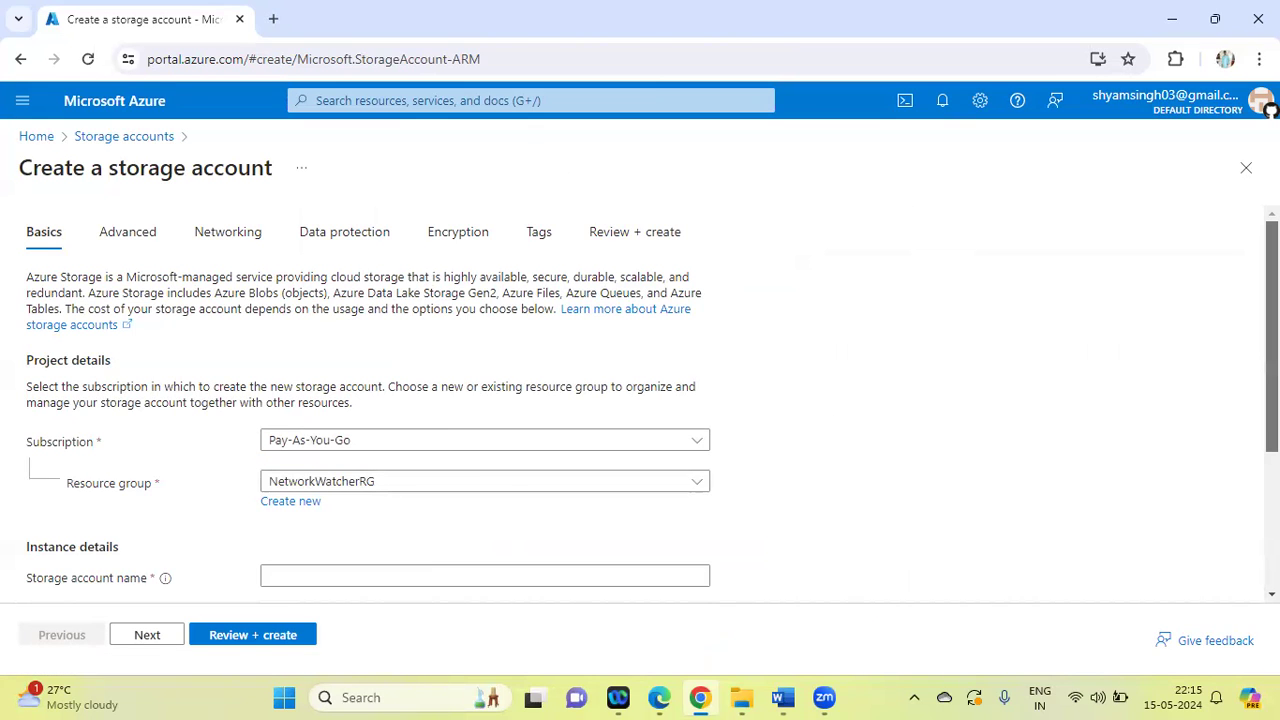
Create a new resource group named RGtest01 for the storage account
scroll(1272, 400, "down", 2)
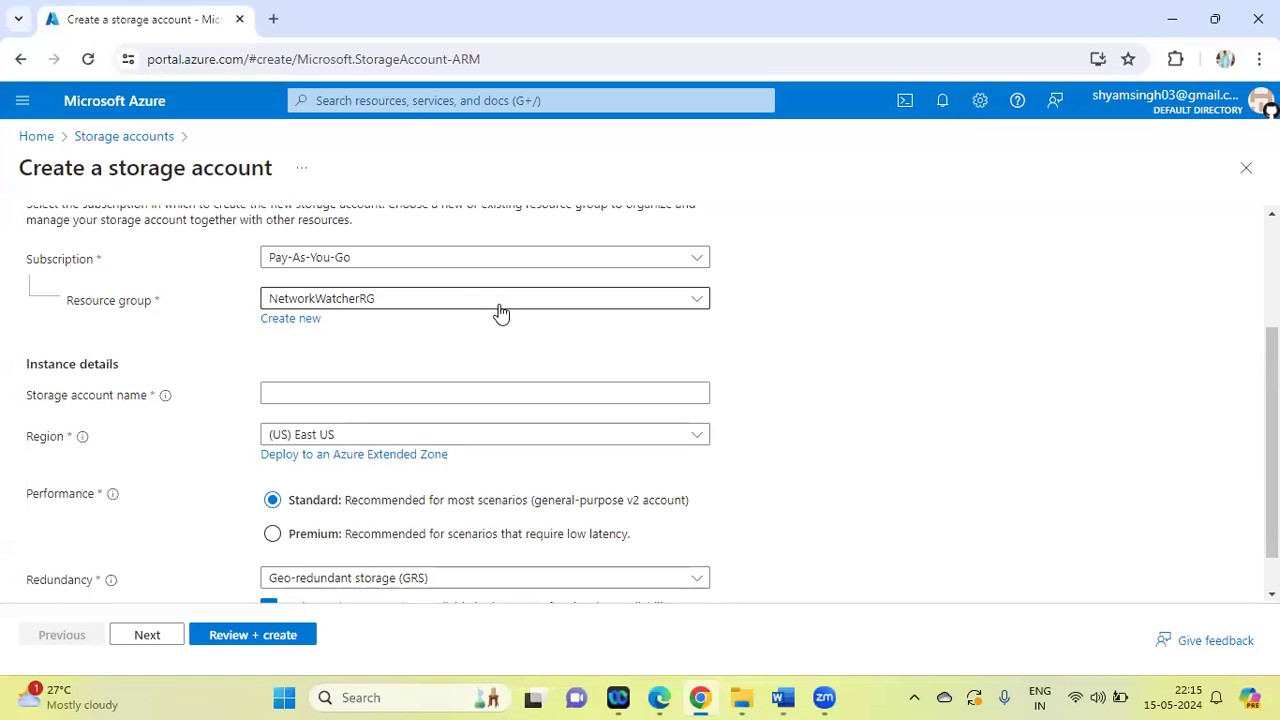
left_click(294, 320)
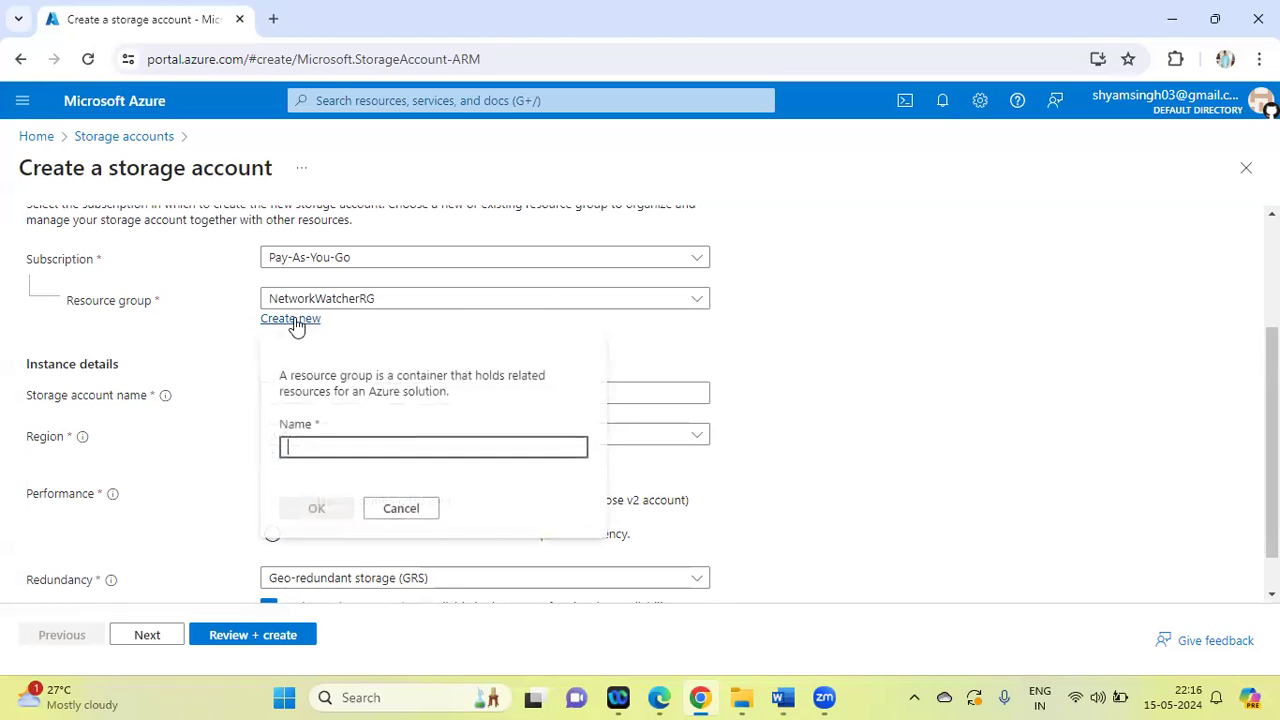
type("RGt")
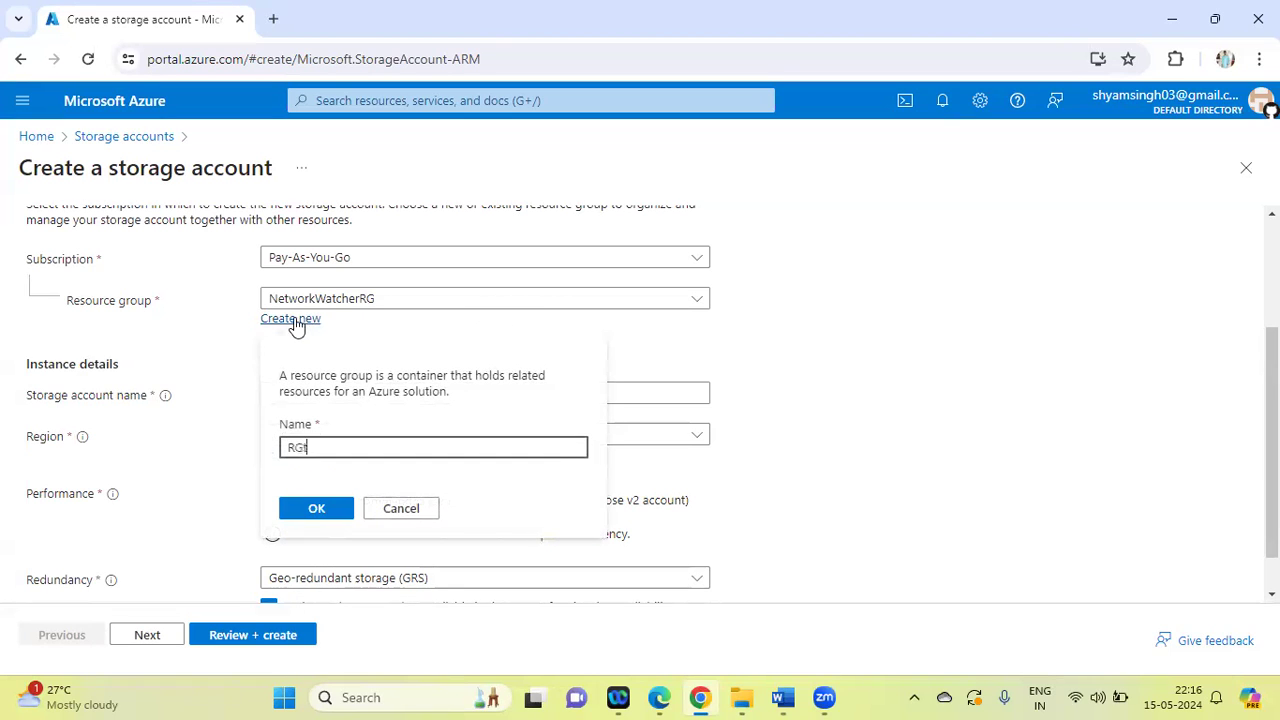
type("est01")
left_click(316, 510)
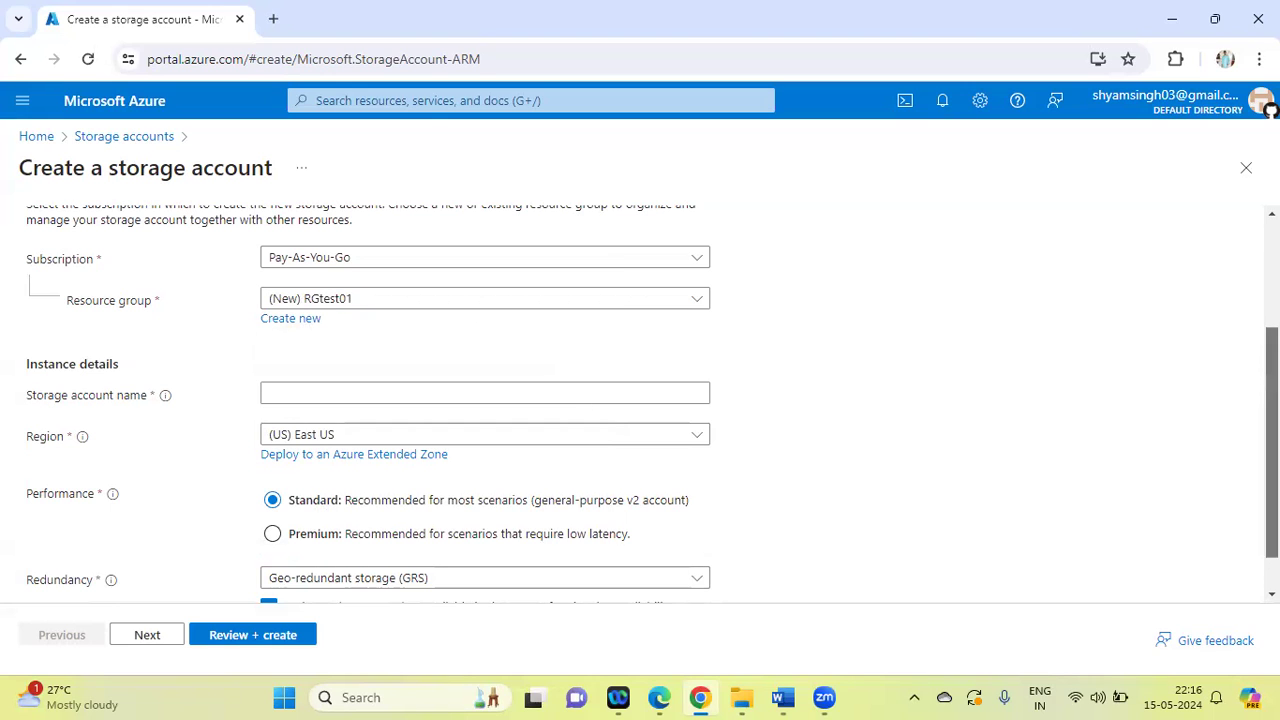
Name the storage account storagesyed01 in the instance details
scroll(640, 400, "down", 1)
left_click(328, 345)
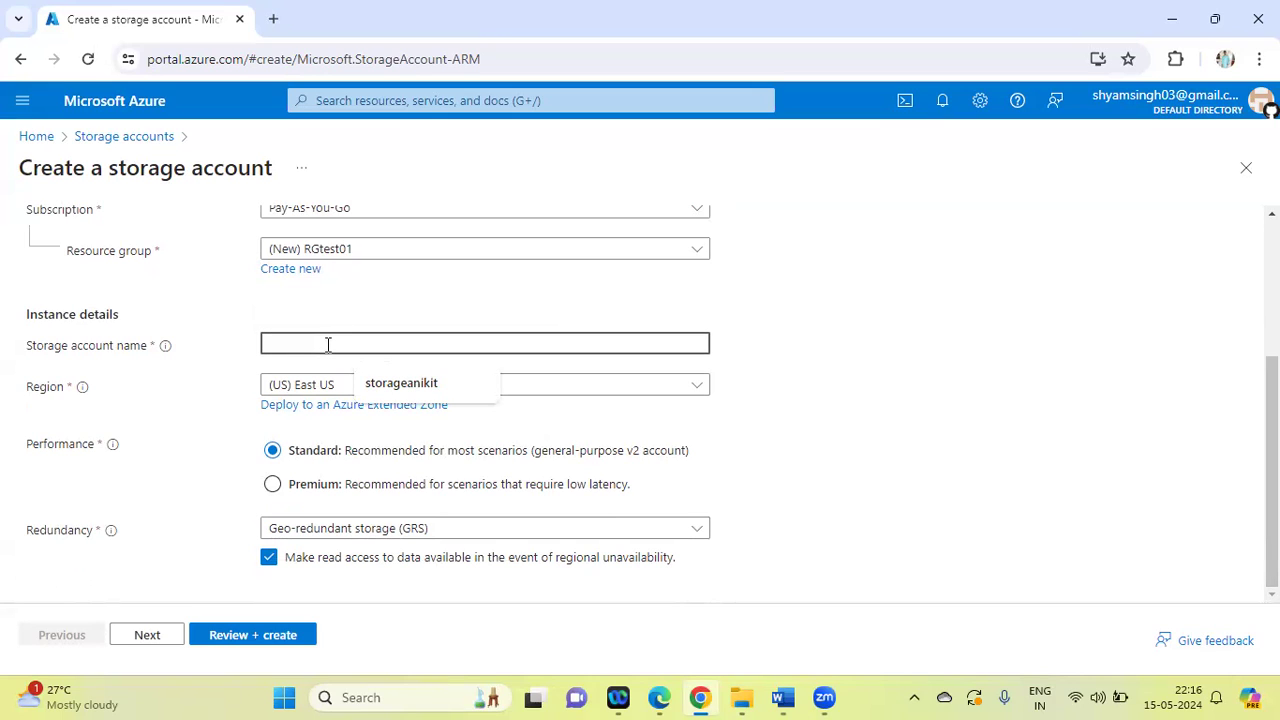
type("S")
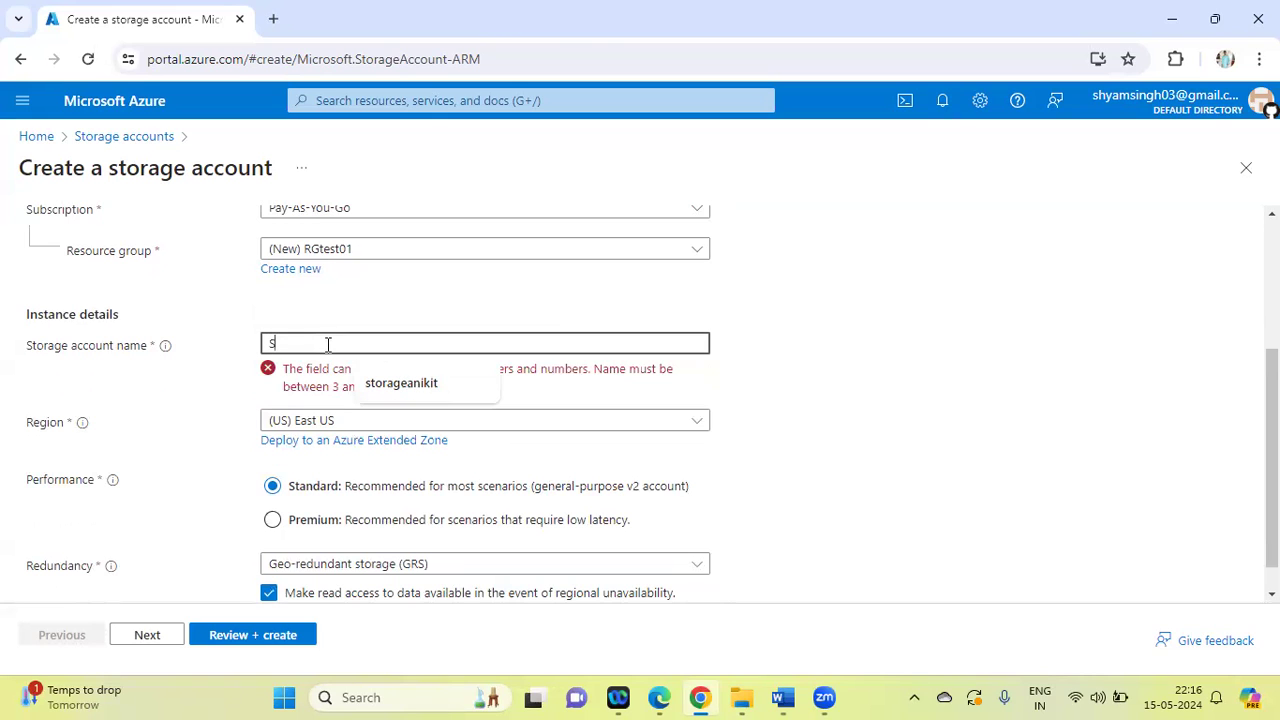
left_click(828, 380)
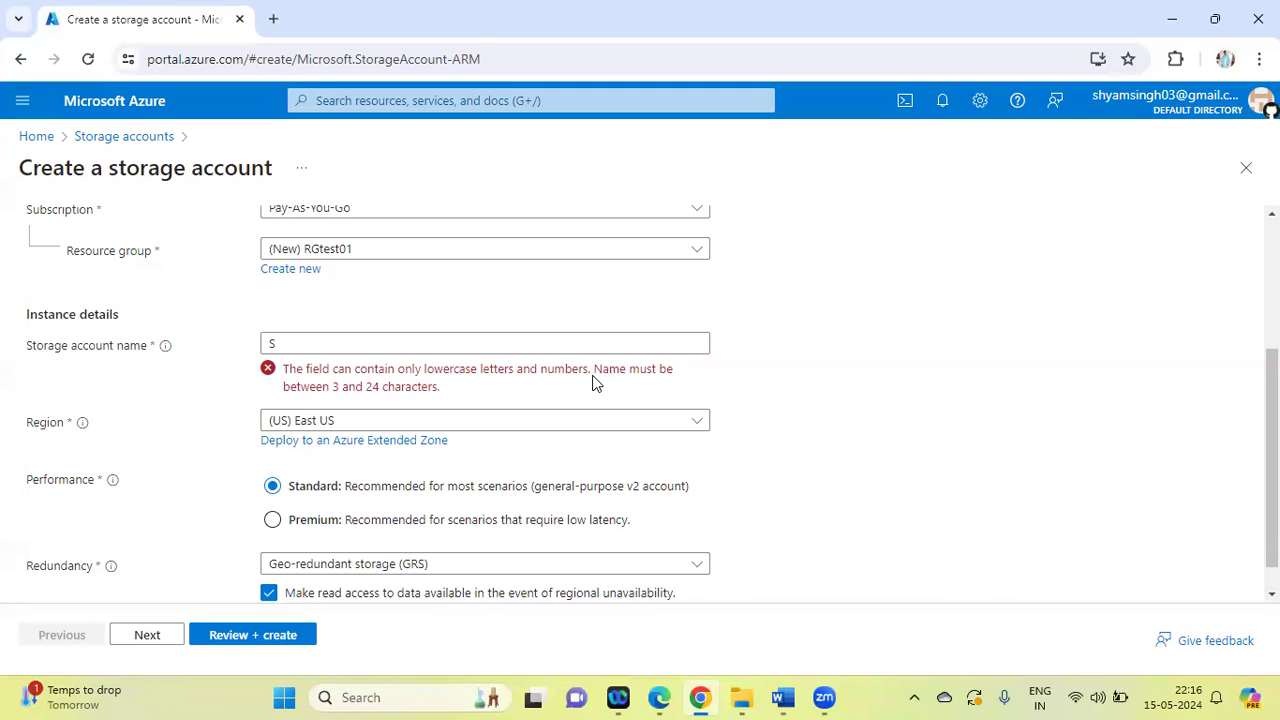
left_click(318, 343)
type("S")
key("BackSpace")
type("s")
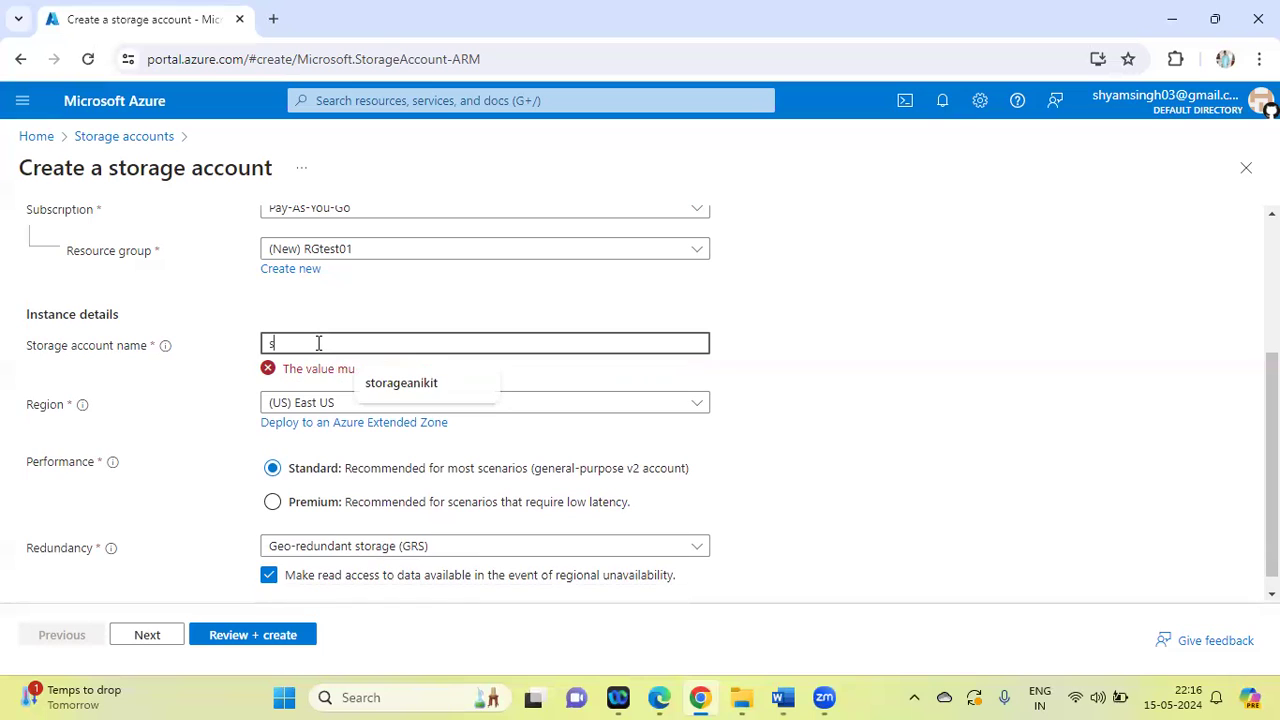
type("to")
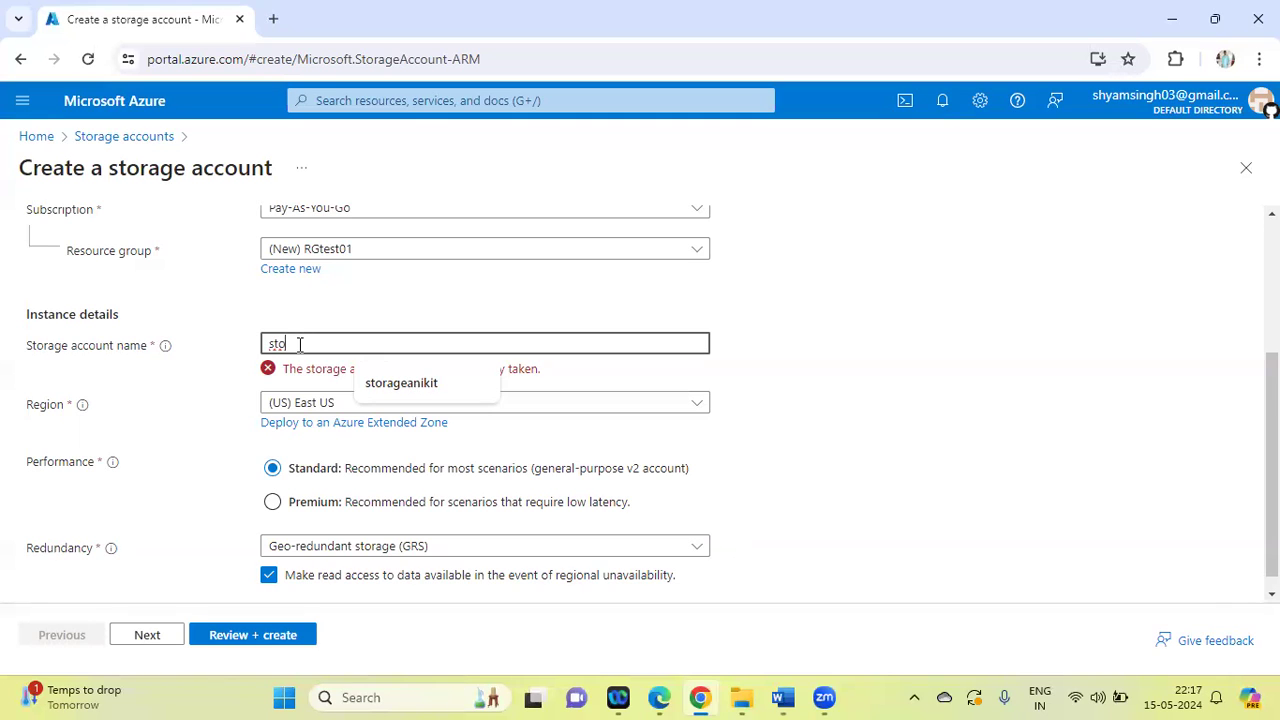
type("rage")
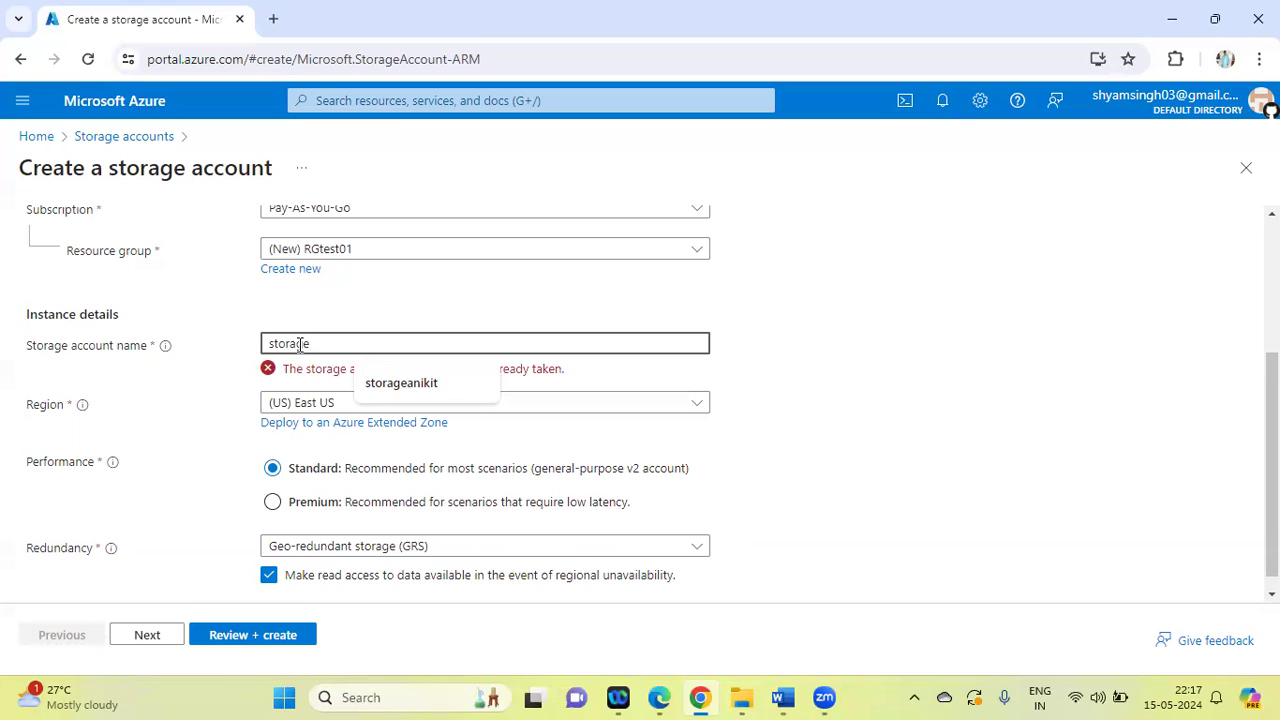
type("syed")
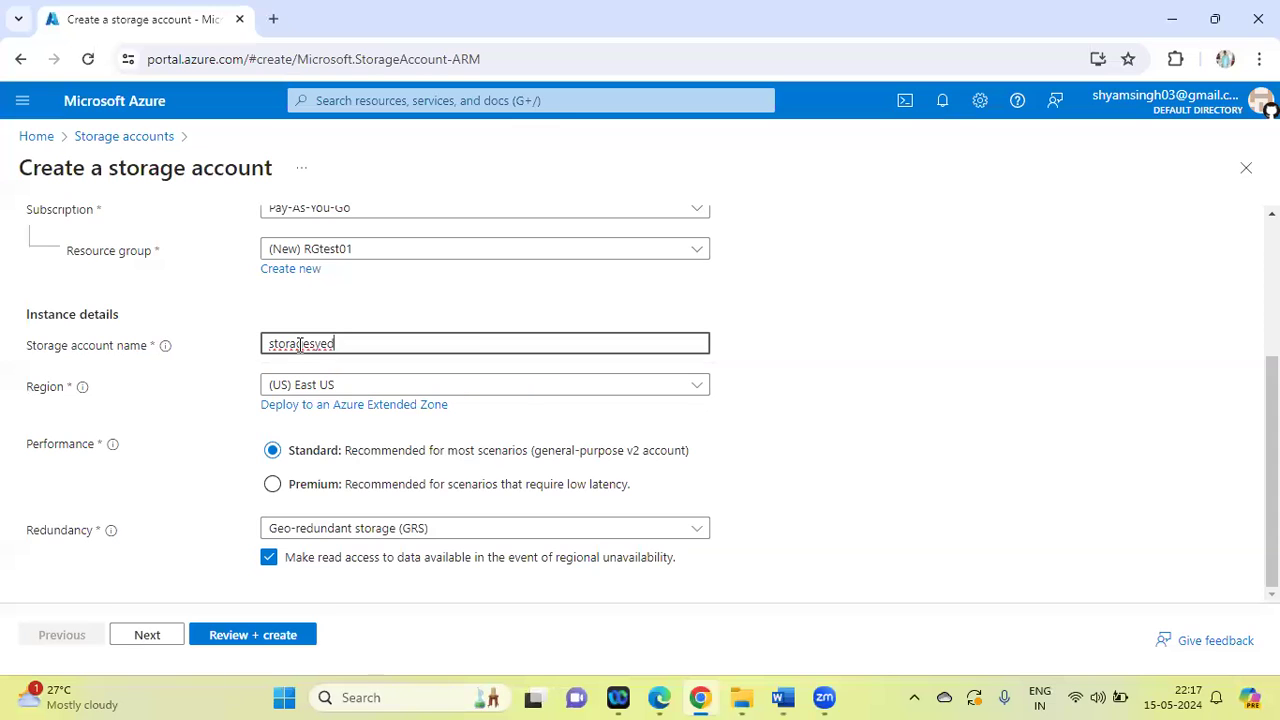
type("01")
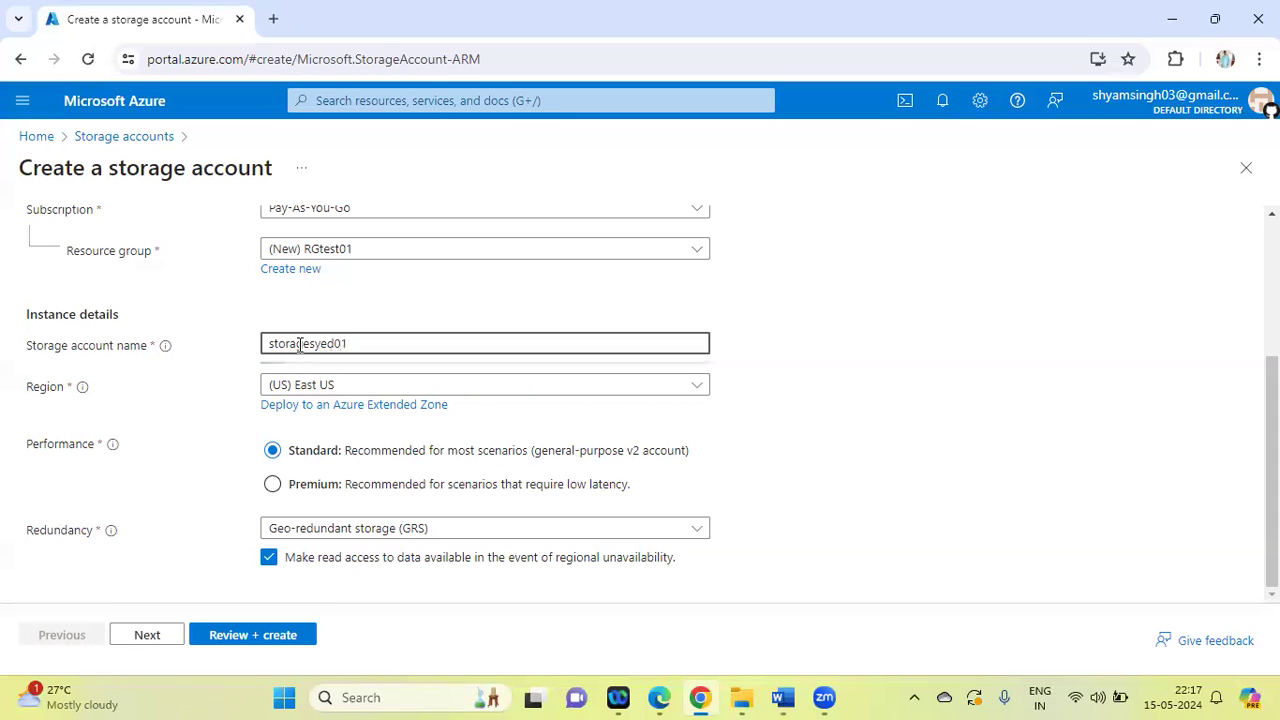
left_click(783, 334)
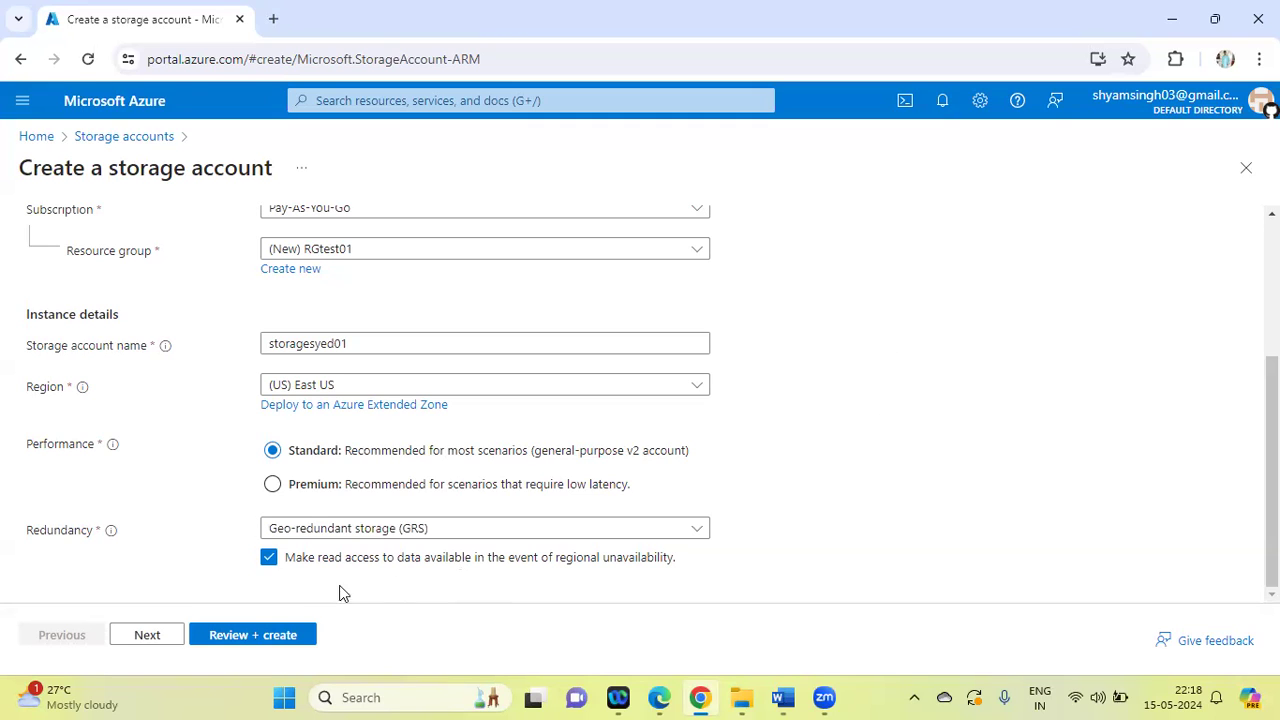
Review and create the storage account, and open the notifications to follow its deployment
left_click(242, 636)
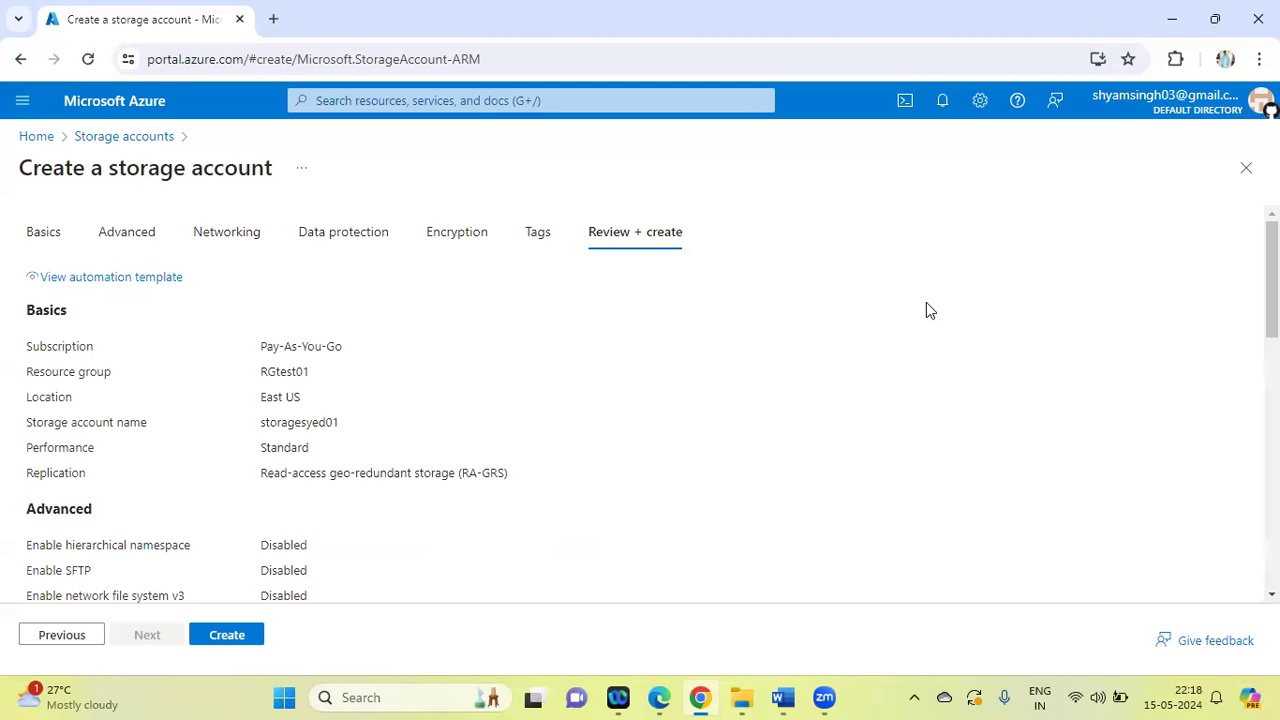
left_click(227, 636)
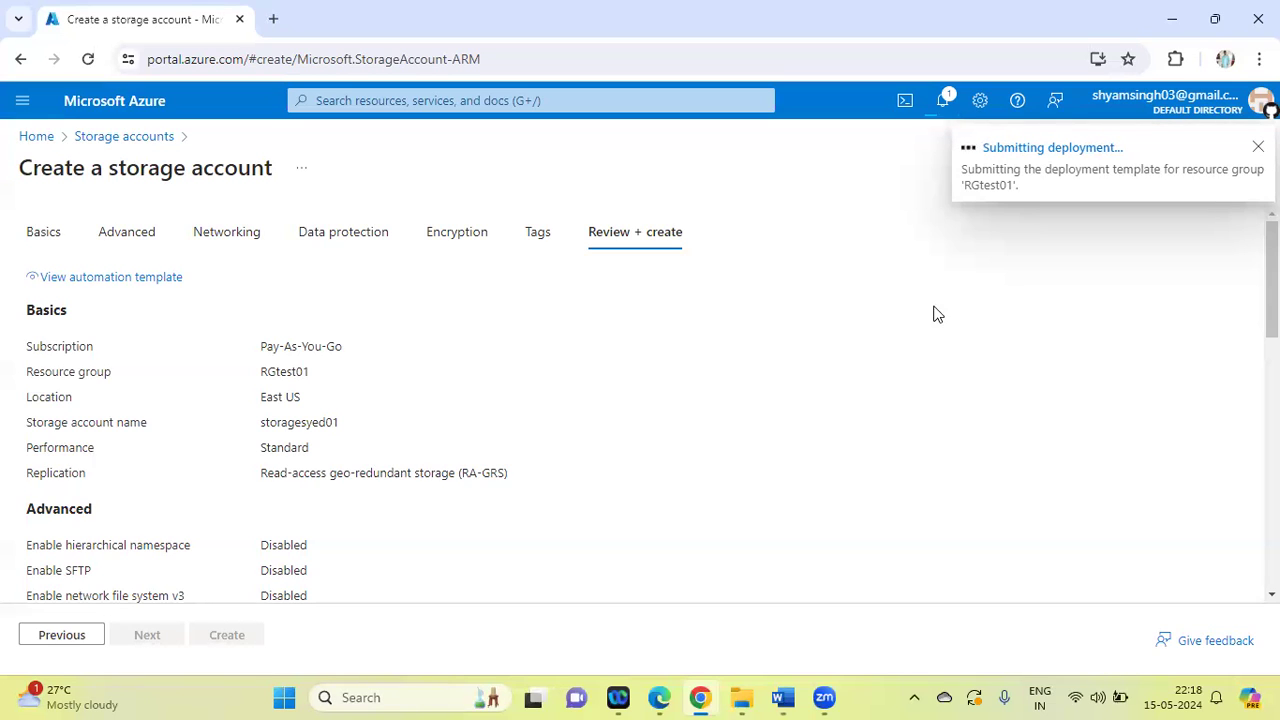
left_click(946, 99)
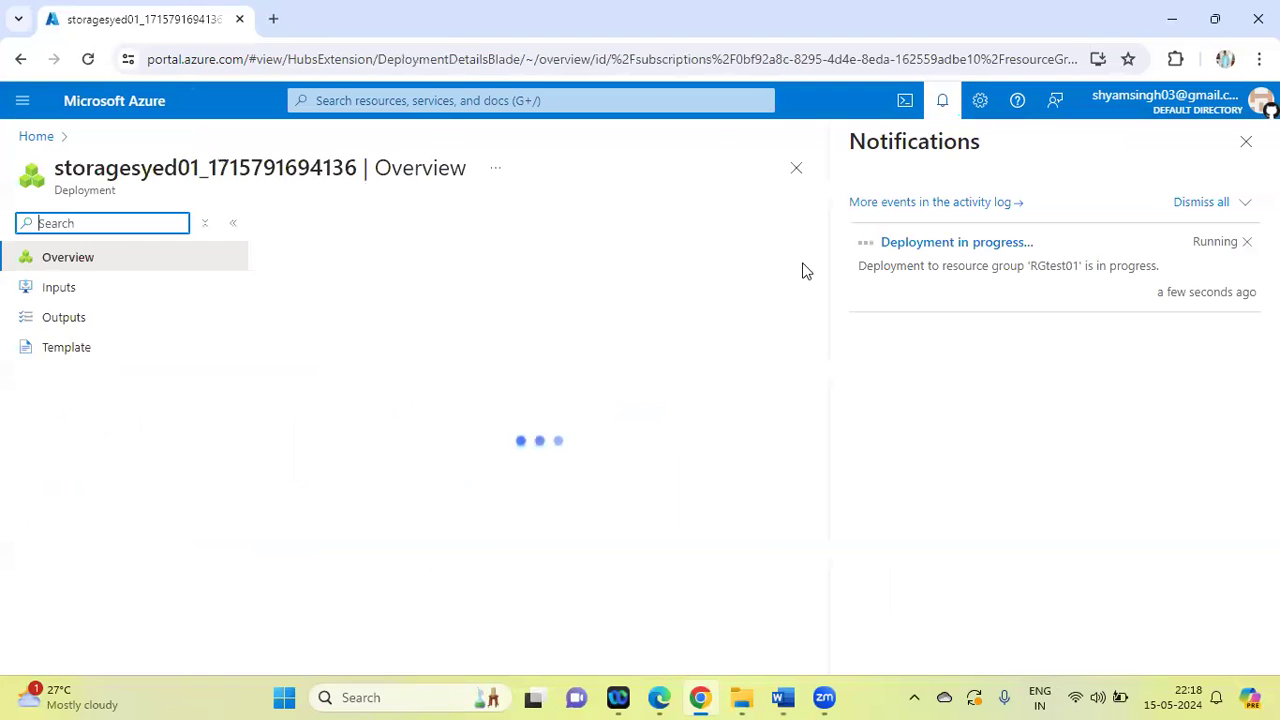
Switch to the Word lab list, highlight the storage account task 14 in green and select the text of task 15
left_click(786, 697)
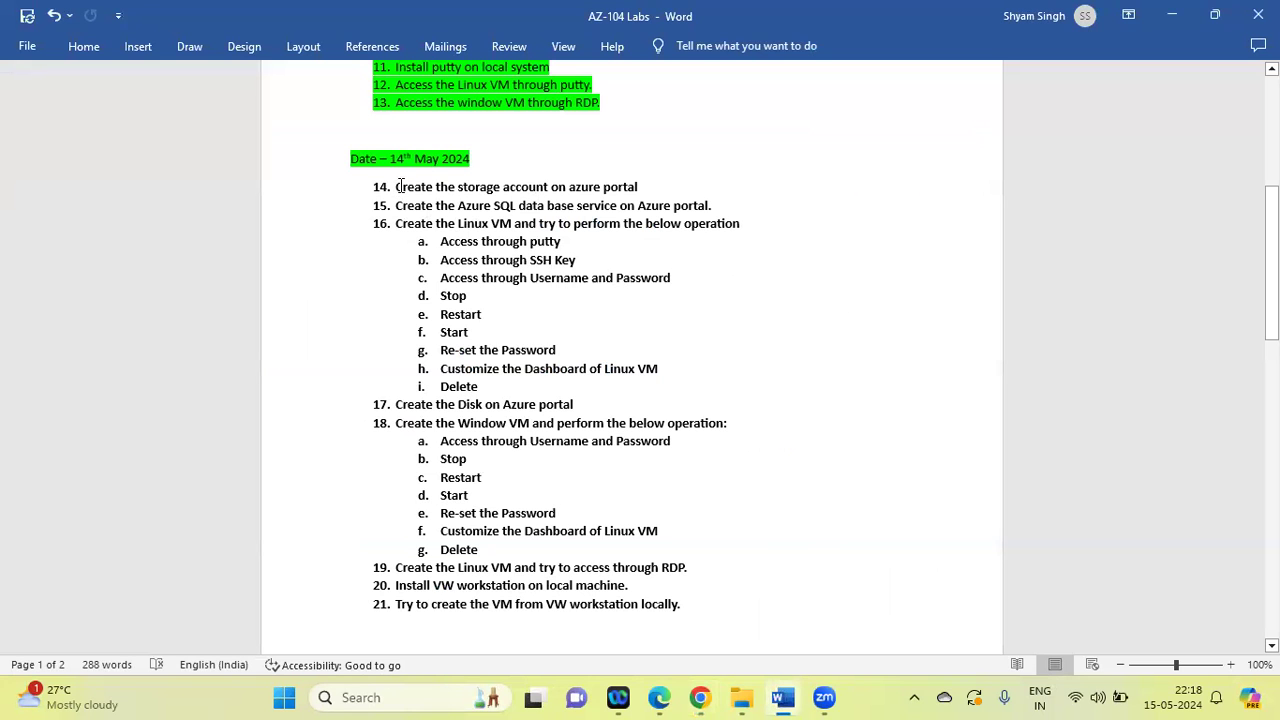
left_click_drag(397, 188, 648, 190)
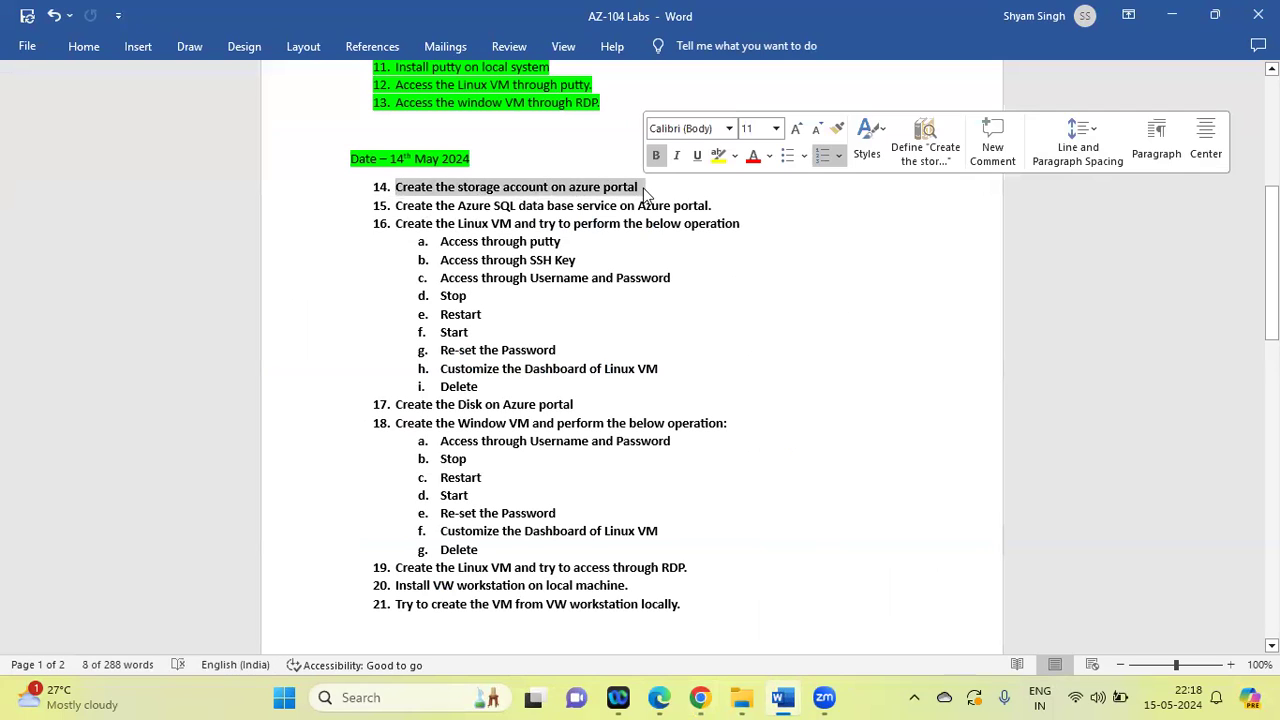
left_click(737, 157)
left_click(754, 212)
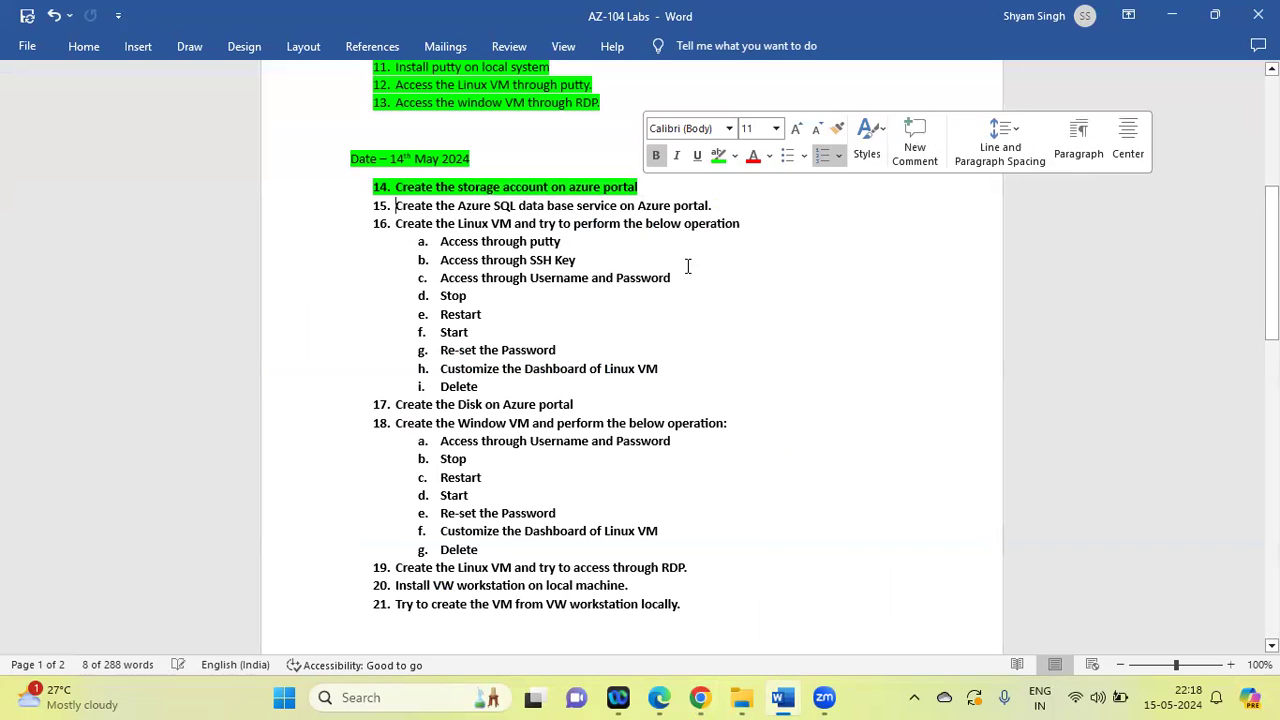
left_click(686, 262)
left_click_drag(398, 205, 718, 201)
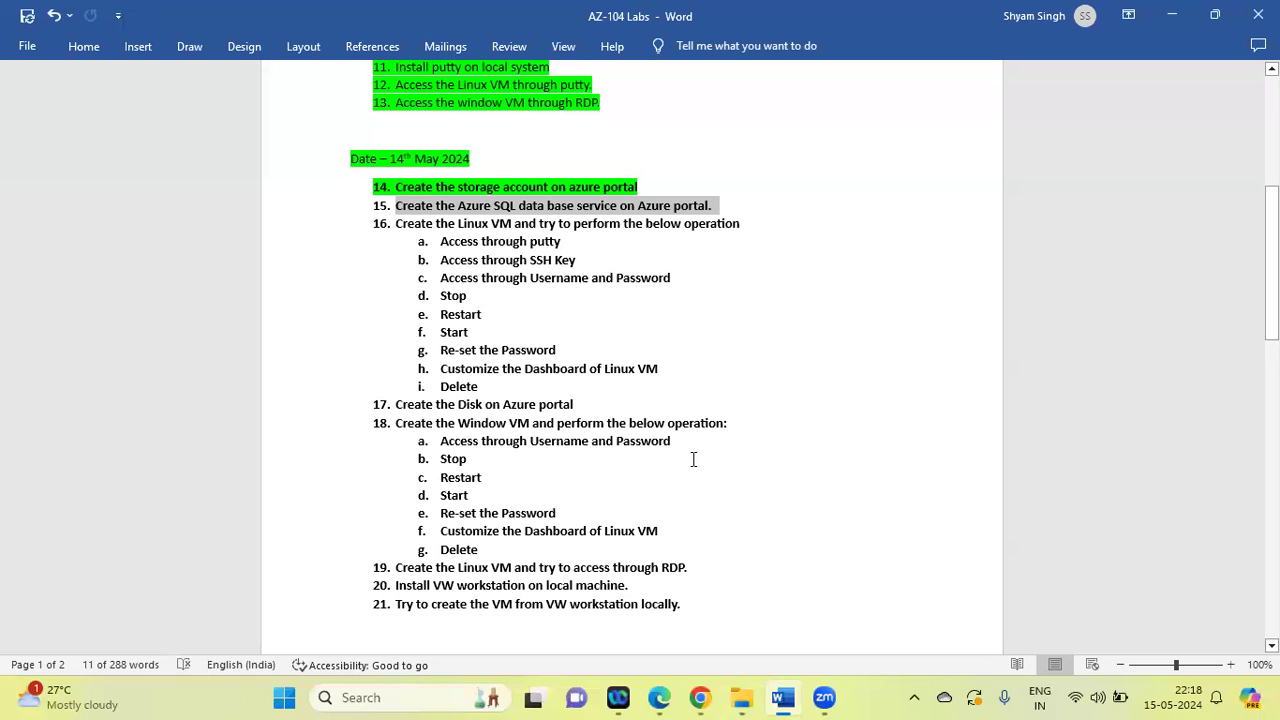
Return to the Azure portal, open the deployed storage account and dismiss the deployment notification
left_click(700, 697)
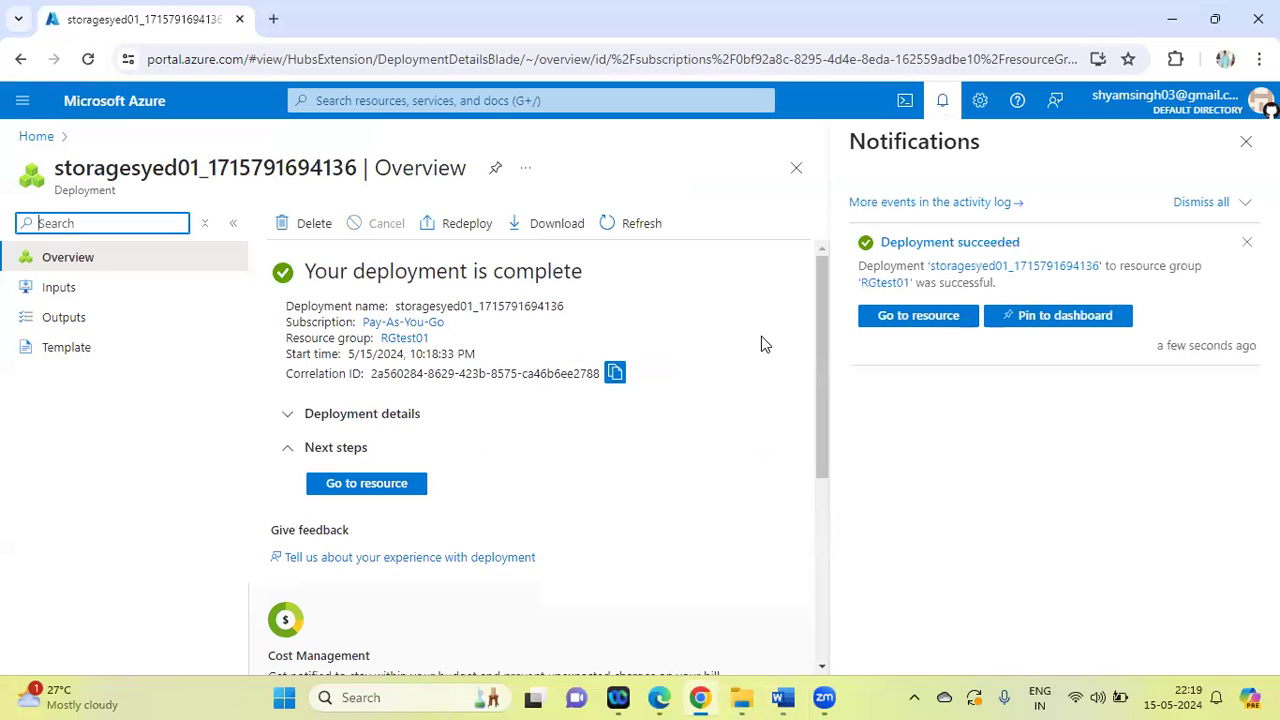
left_click(388, 485)
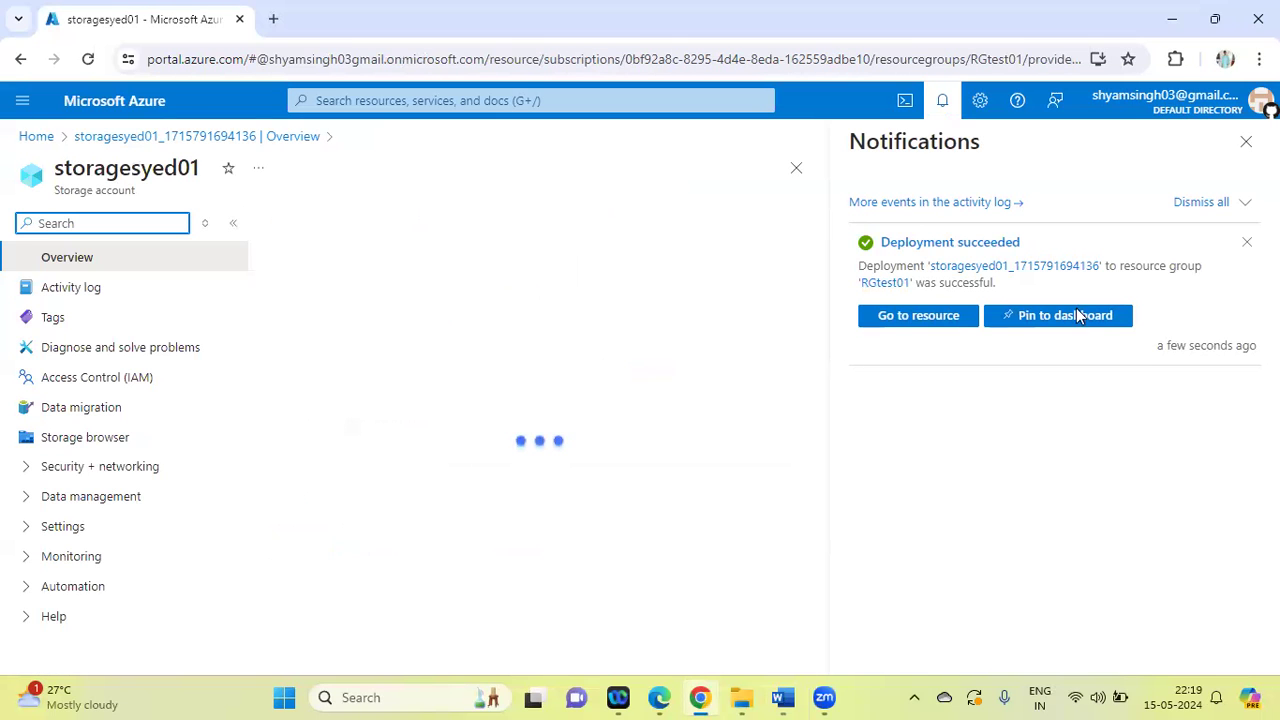
left_click(1247, 242)
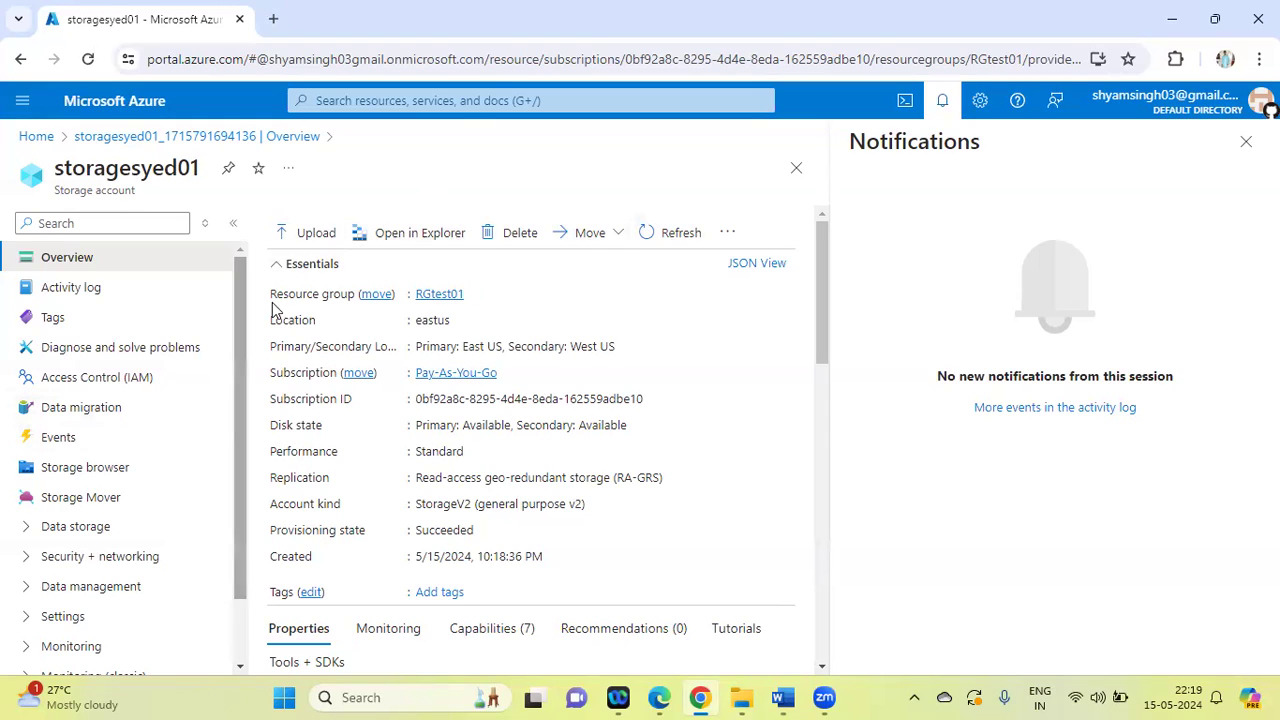
Look through the storage account's resource menu and examine the resource types offered for data migration
left_click_drag(240, 321, 248, 477)
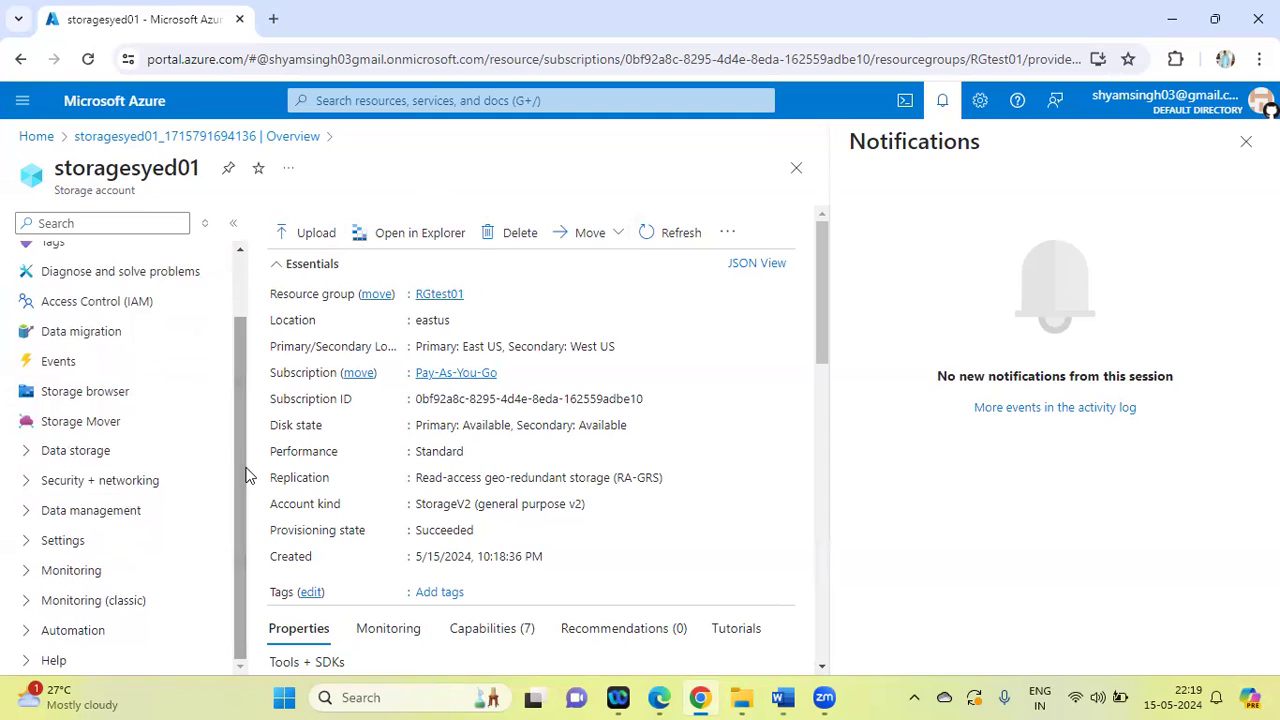
left_click_drag(248, 477, 251, 253)
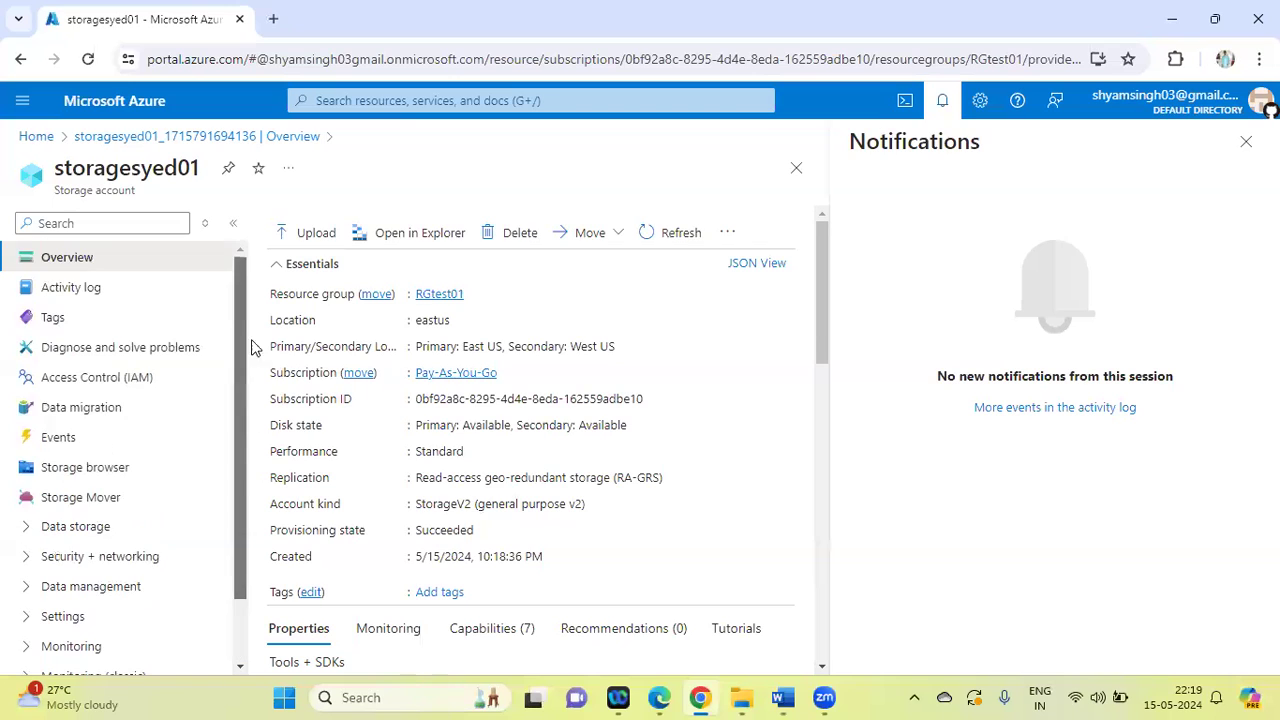
left_click(85, 418)
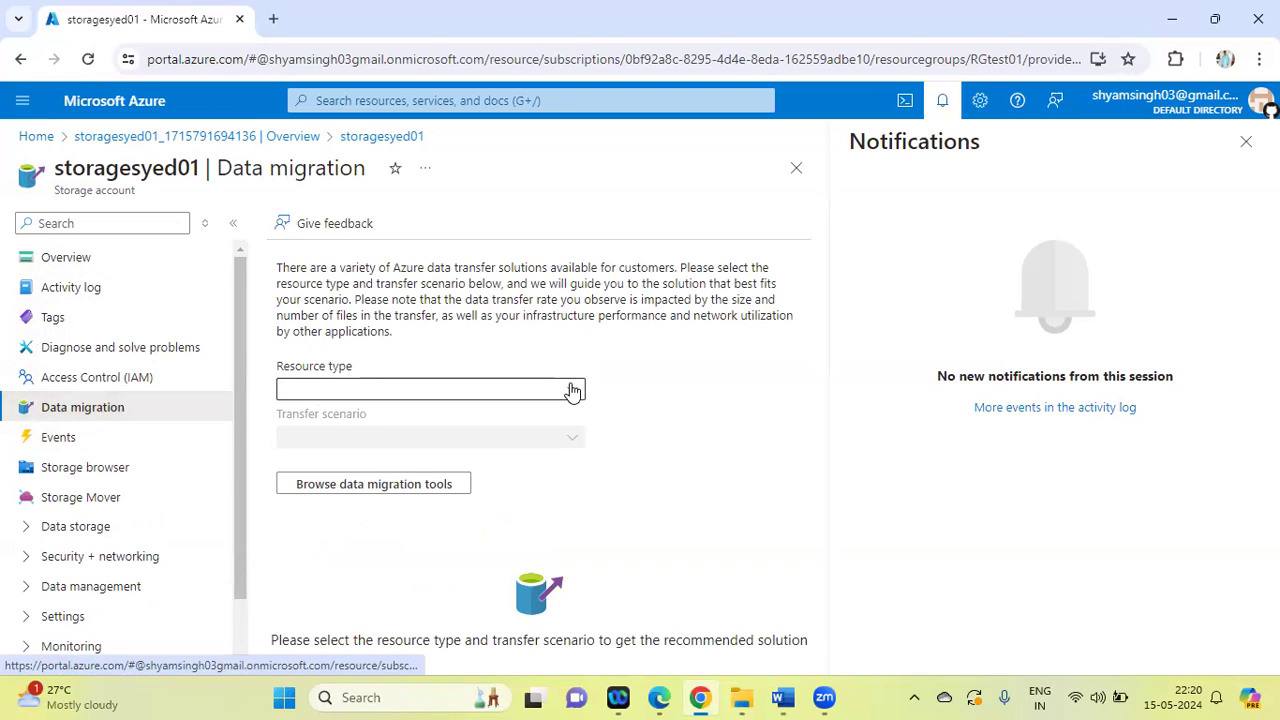
left_click(570, 390)
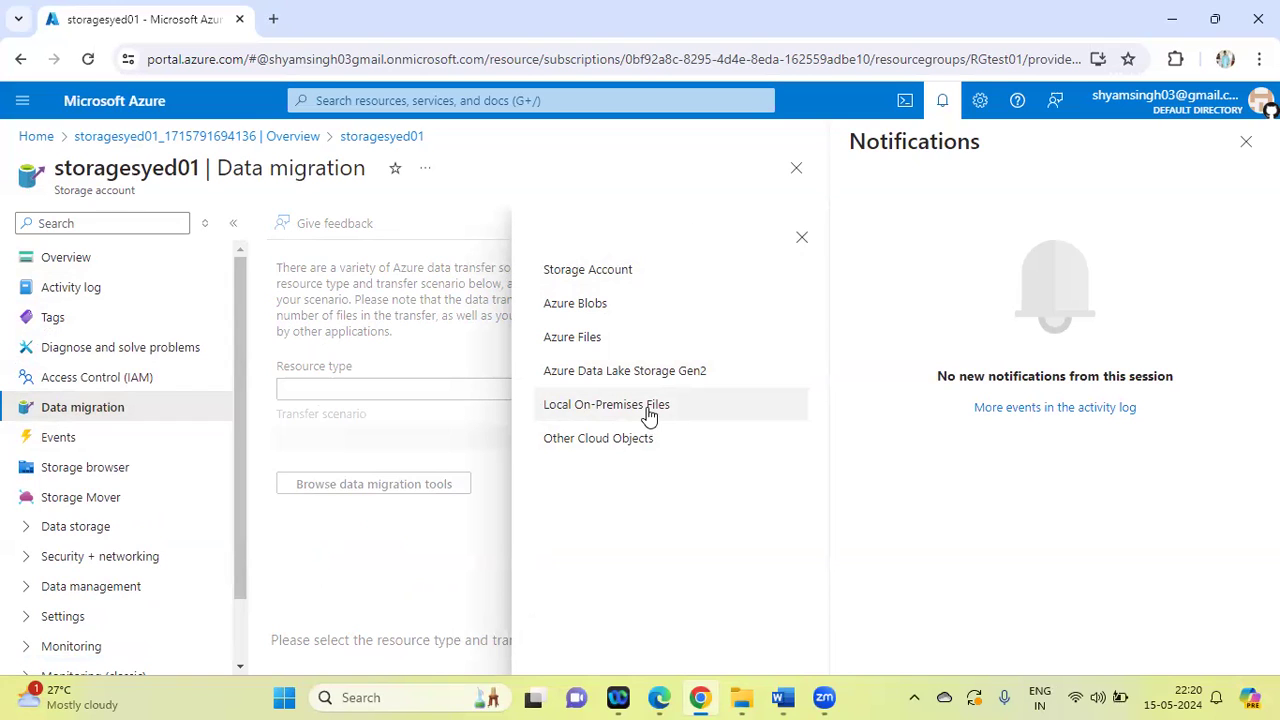
left_click(367, 546)
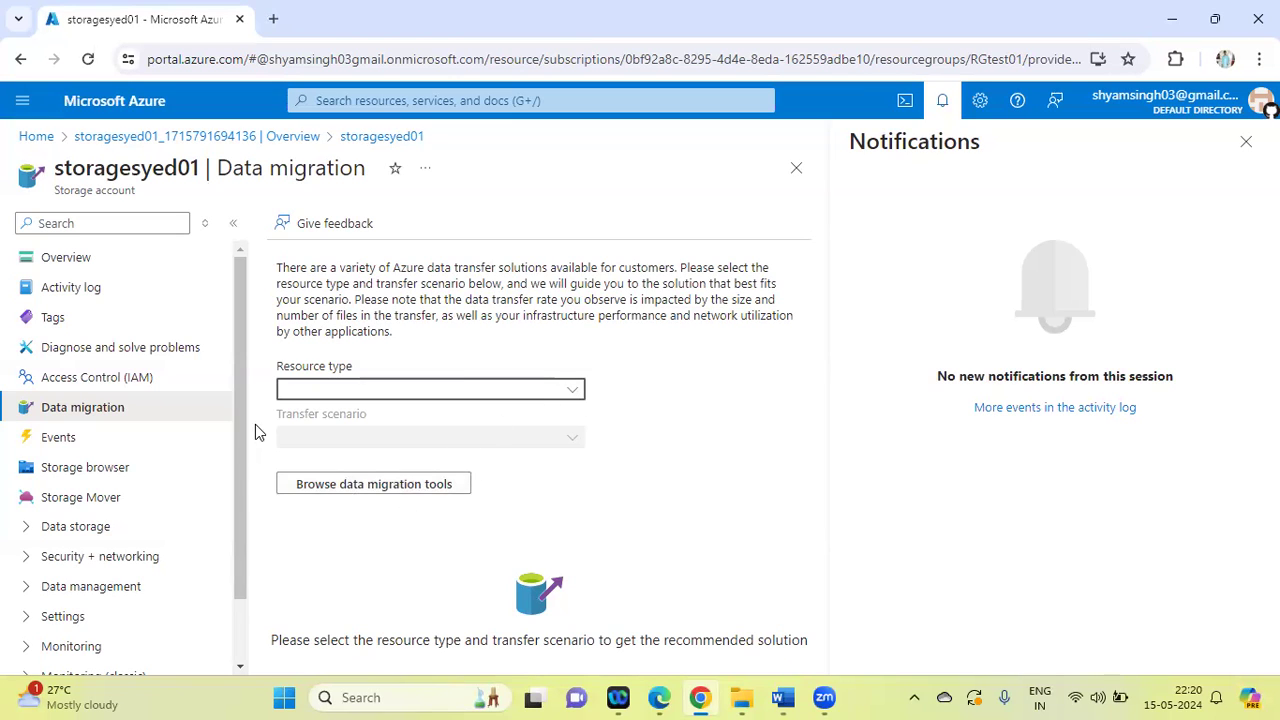
Recheck the resource types available for data migration and look over the remaining sections of the storage account's resource menu
left_click_drag(240, 393, 240, 358)
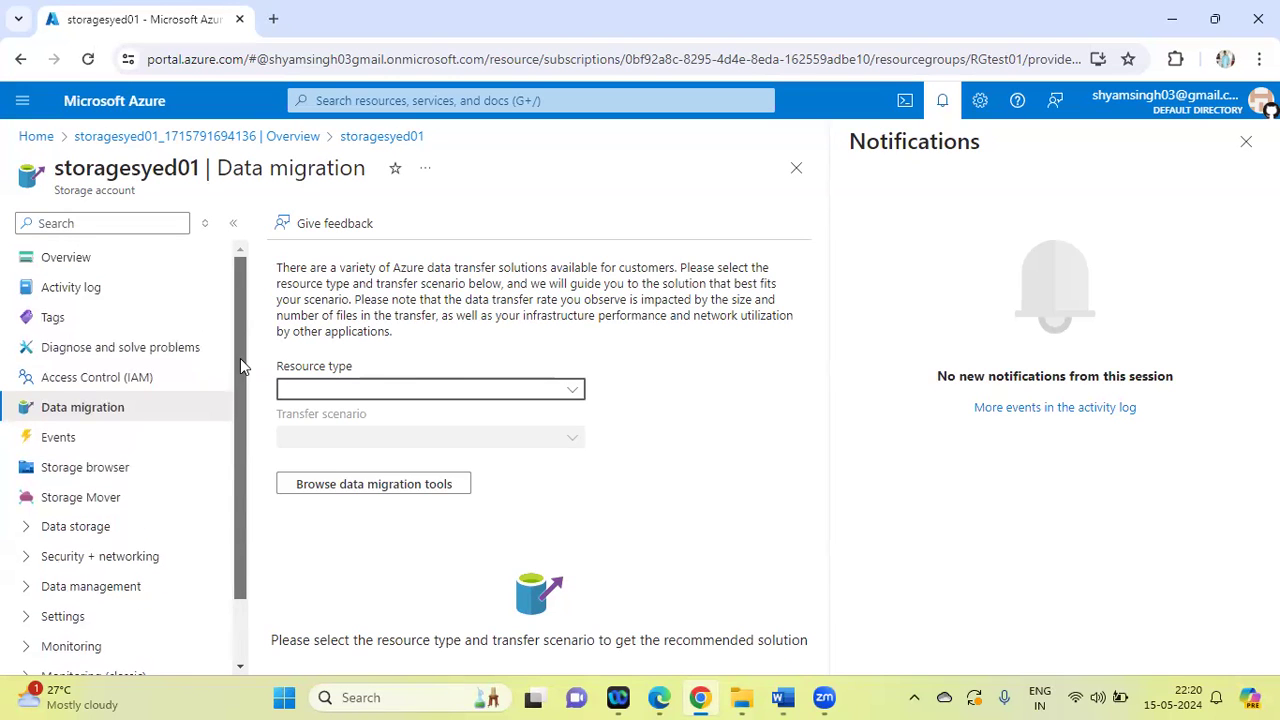
left_click(577, 397)
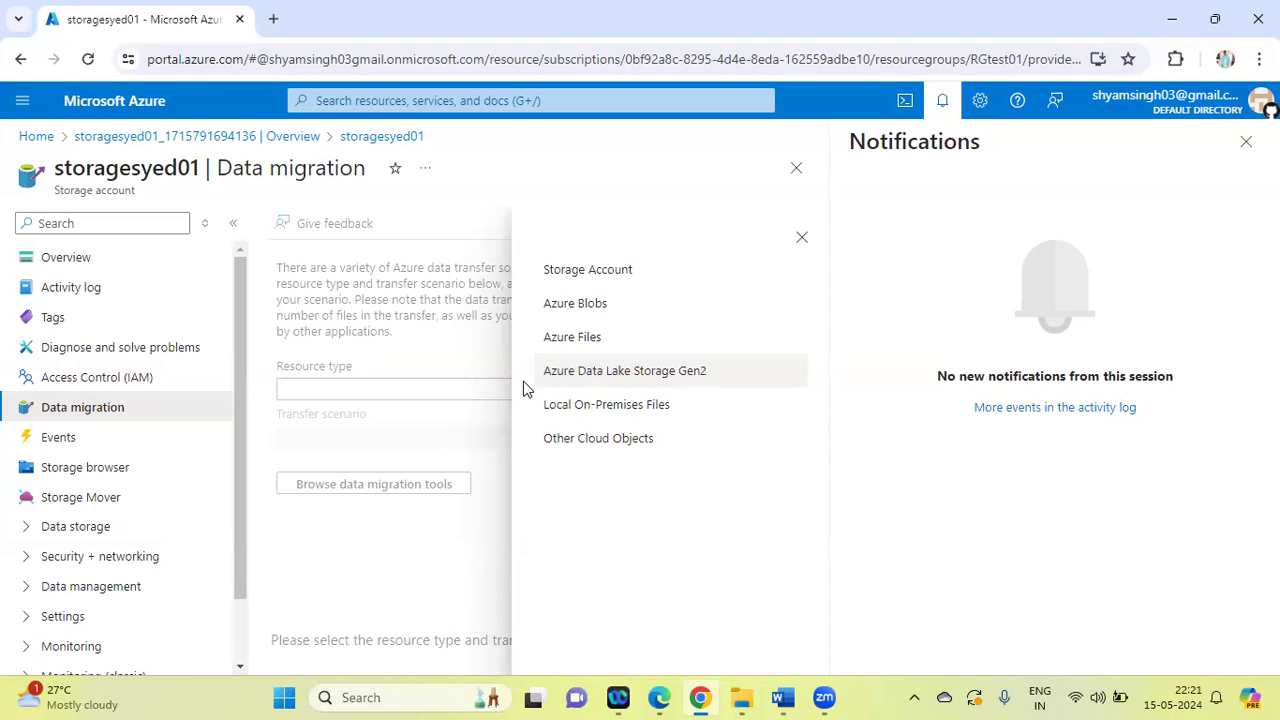
left_click(431, 420)
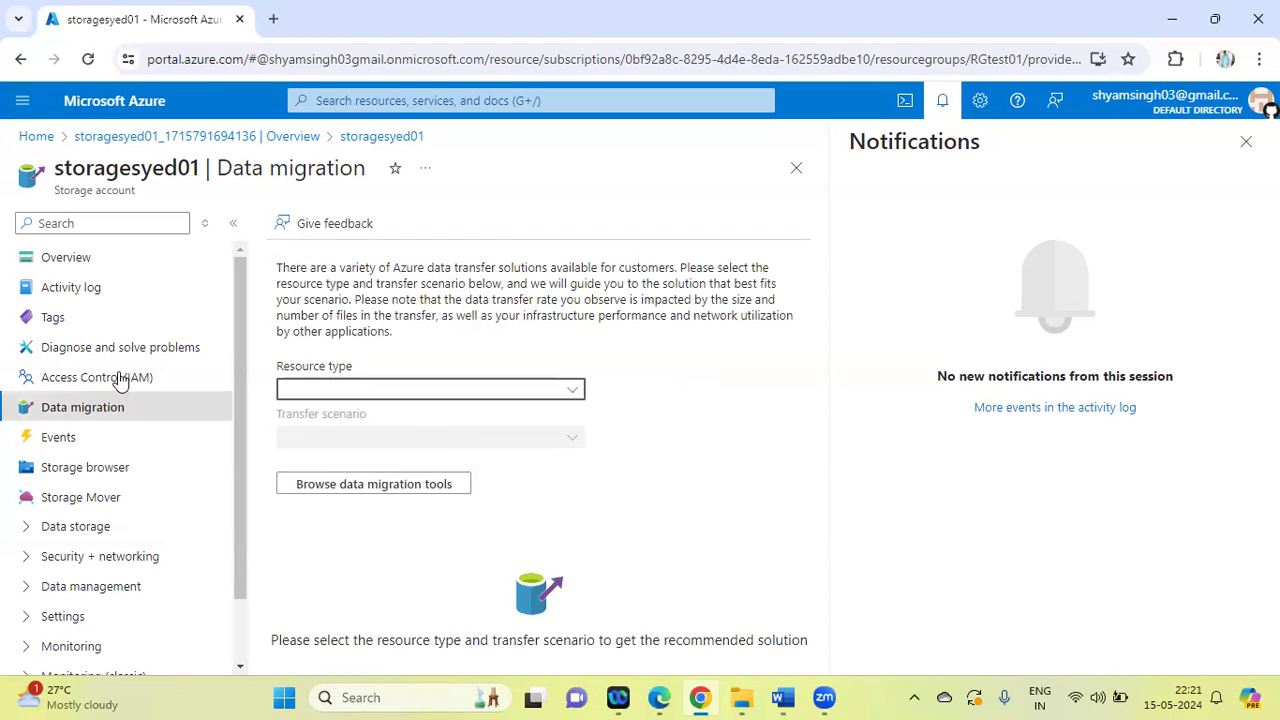
scroll(245, 451, "down", 1)
scroll(245, 451, "down", 1)
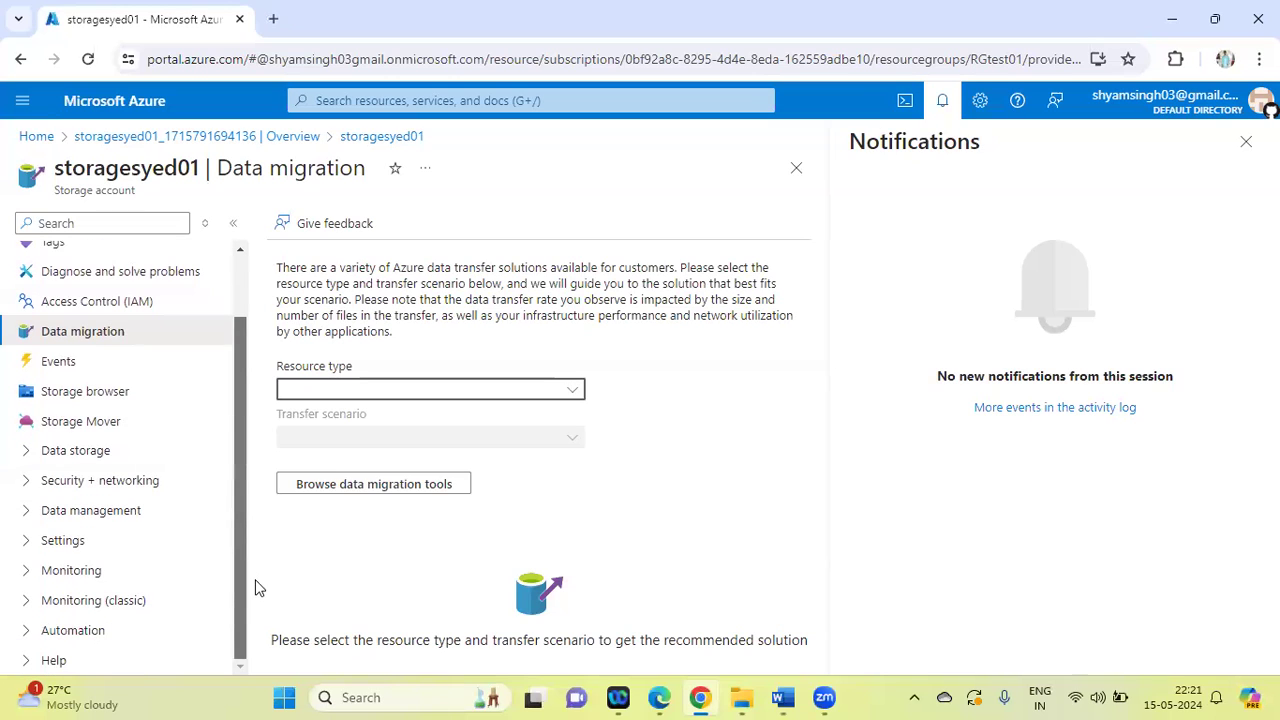
scroll(249, 373, "up", 1)
scroll(249, 344, "up", 1)
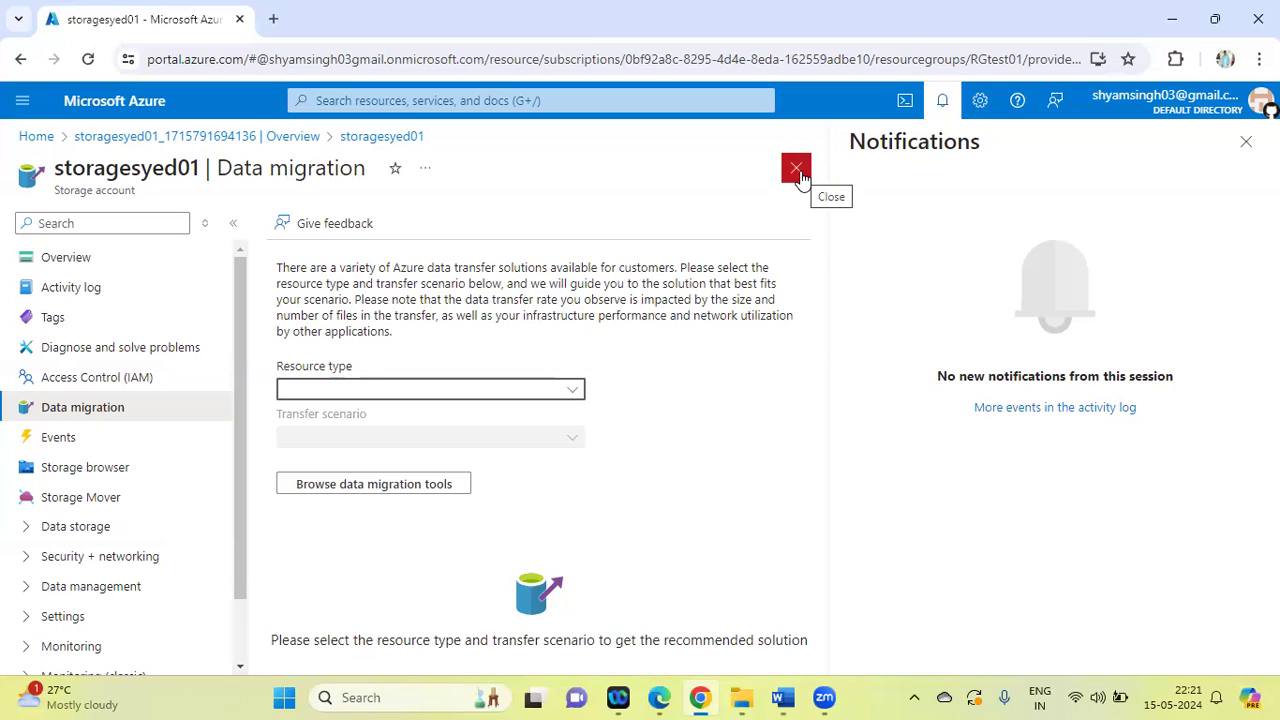
left_click_drag(274, 366, 247, 563)
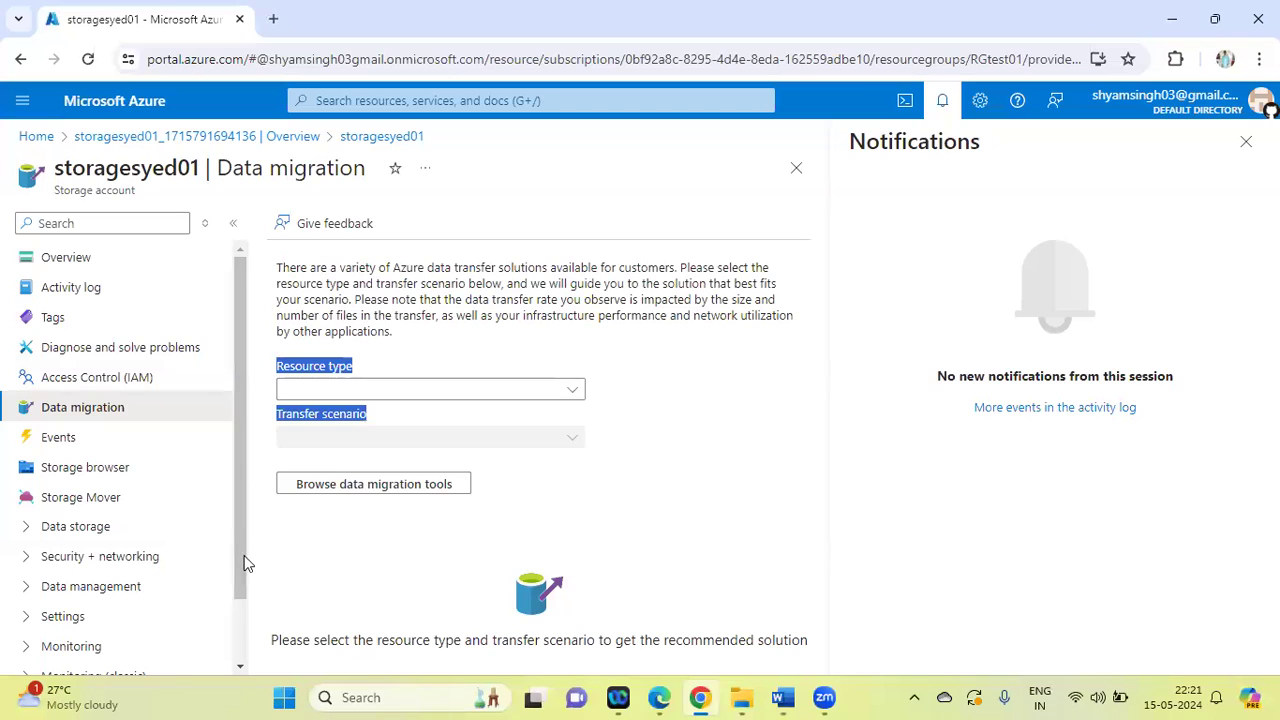
scroll(249, 597, "down", 1)
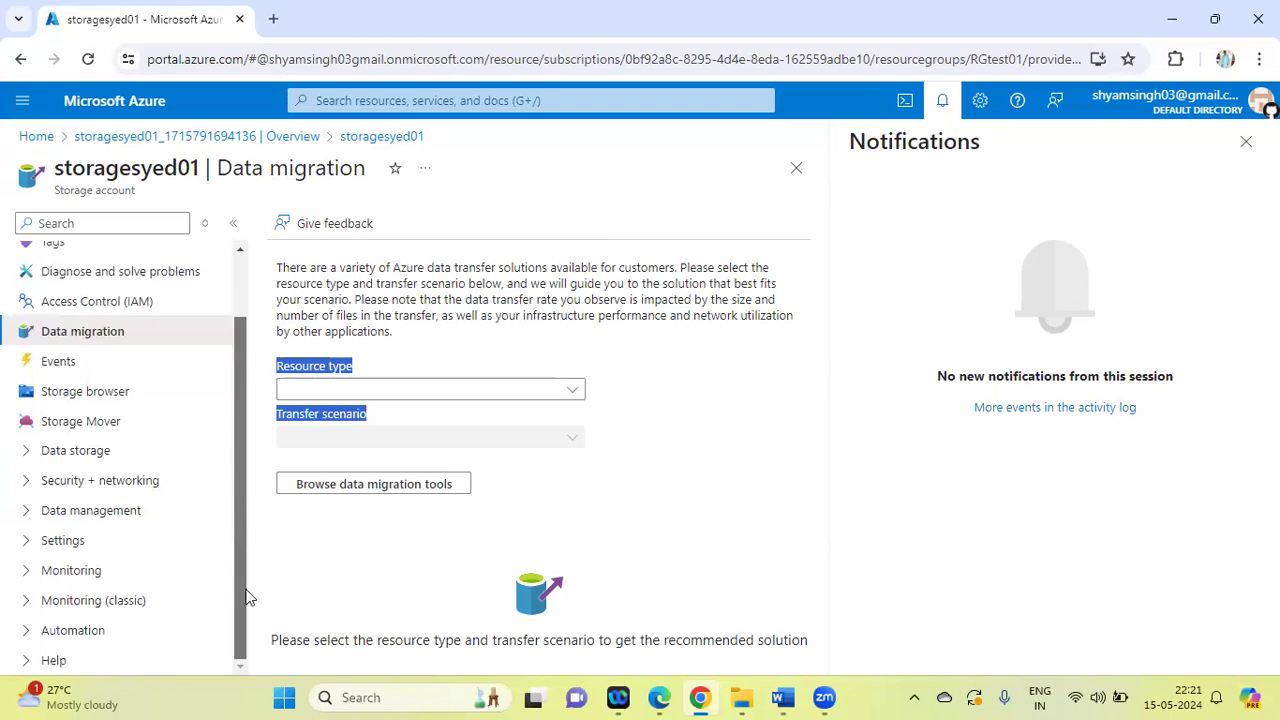
Browse the data migration tools and read through the offered options such as AzCopy, Azure PowerShell and Azure Data Box
left_click(354, 486)
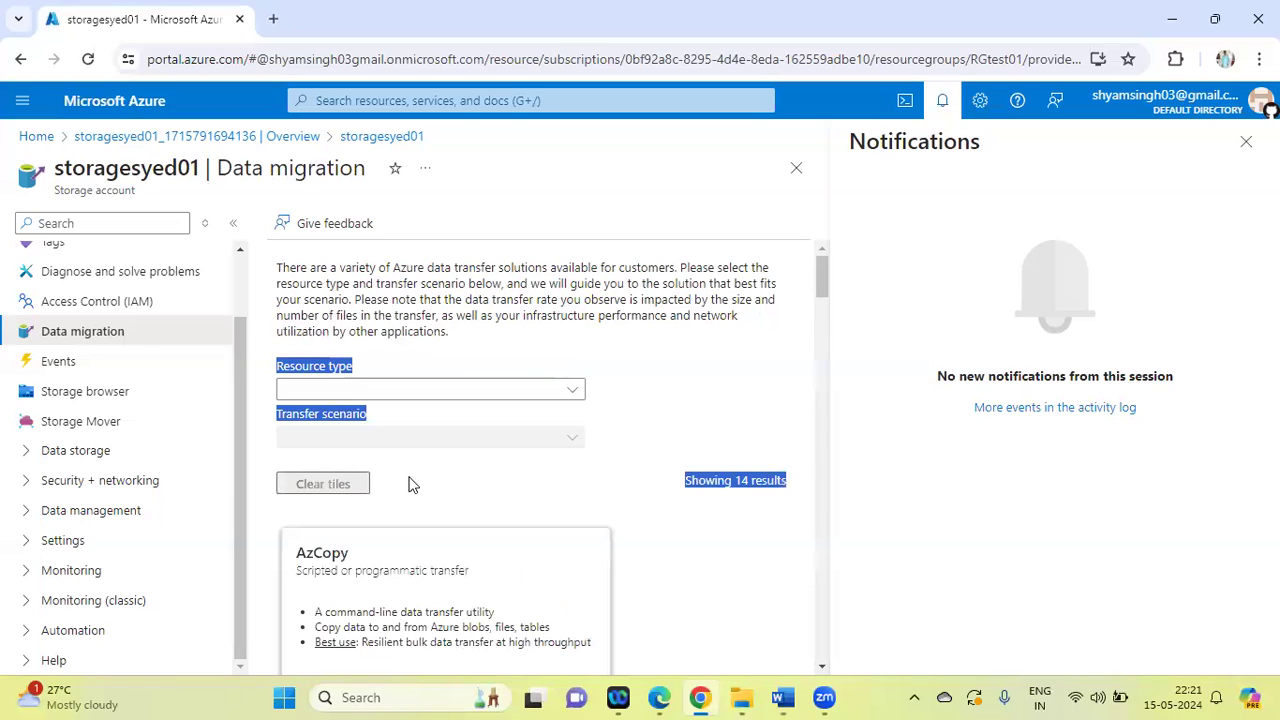
left_click_drag(821, 270, 818, 415)
scroll(818, 500, "down", 8)
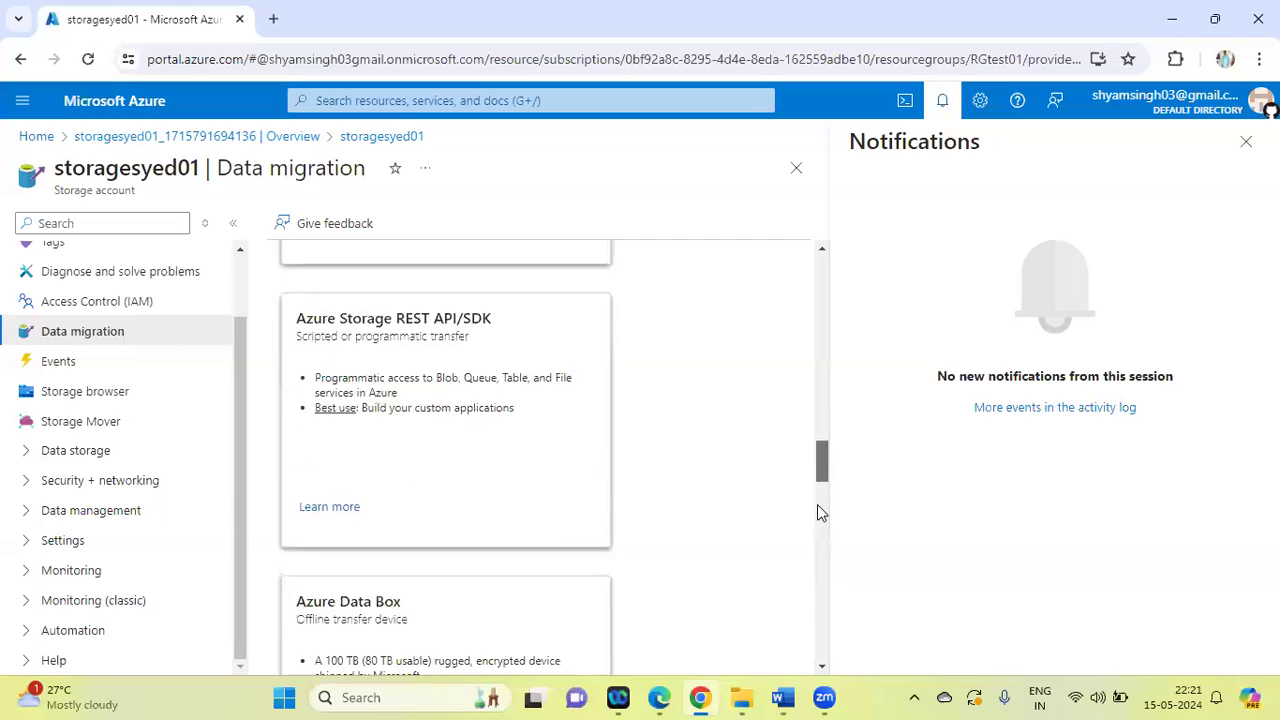
scroll(815, 443, "up", 8)
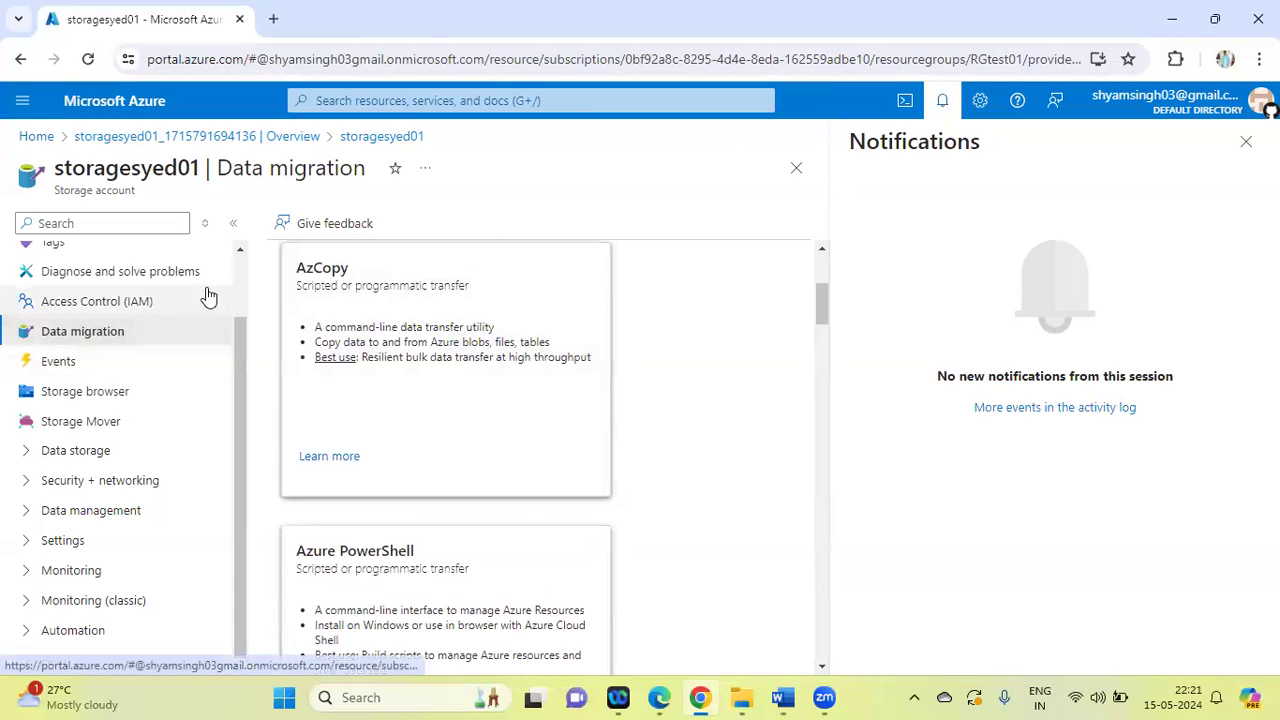
left_click_drag(237, 359, 259, 205)
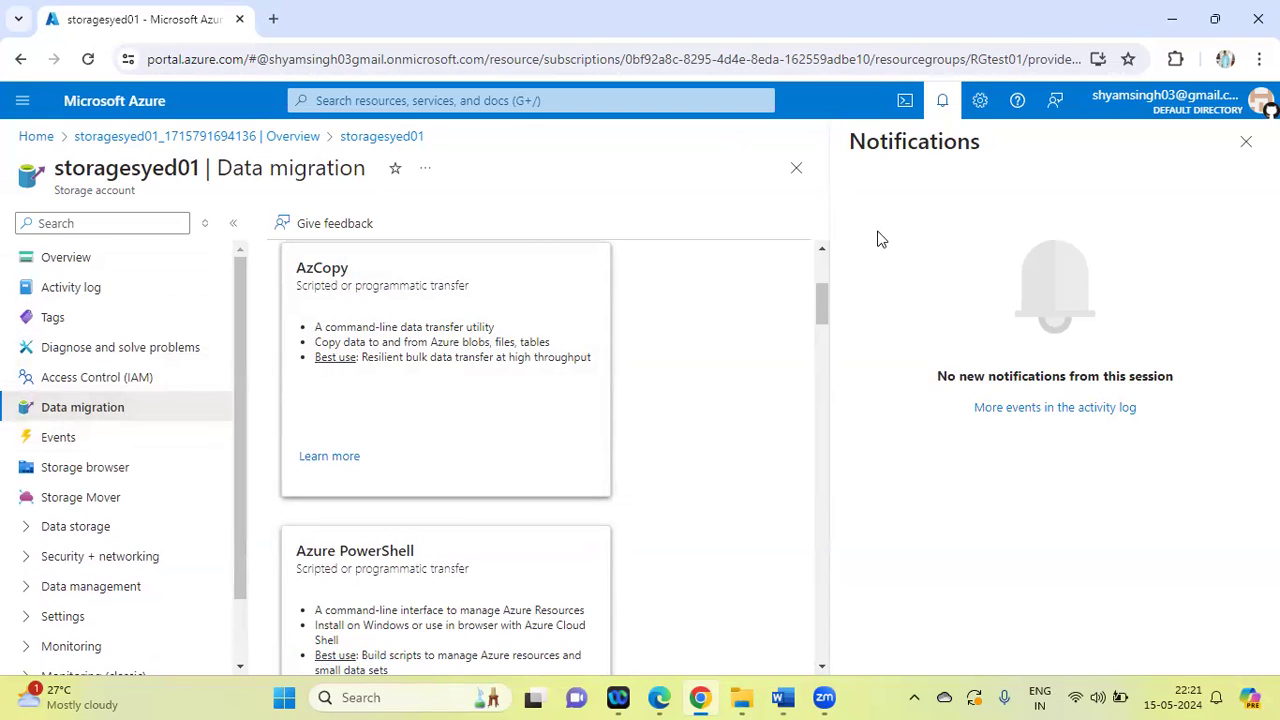
Close the storage account's data migration page and open the resource group RGtest01
left_click(797, 169)
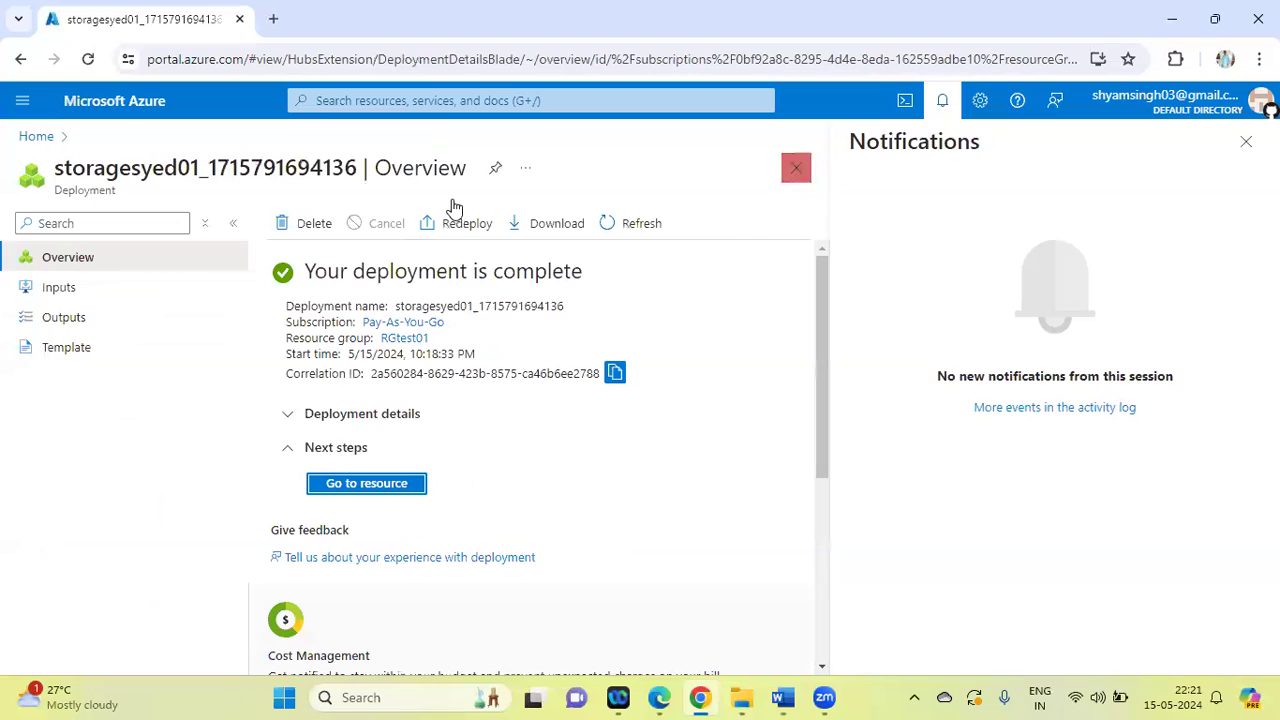
left_click(355, 100)
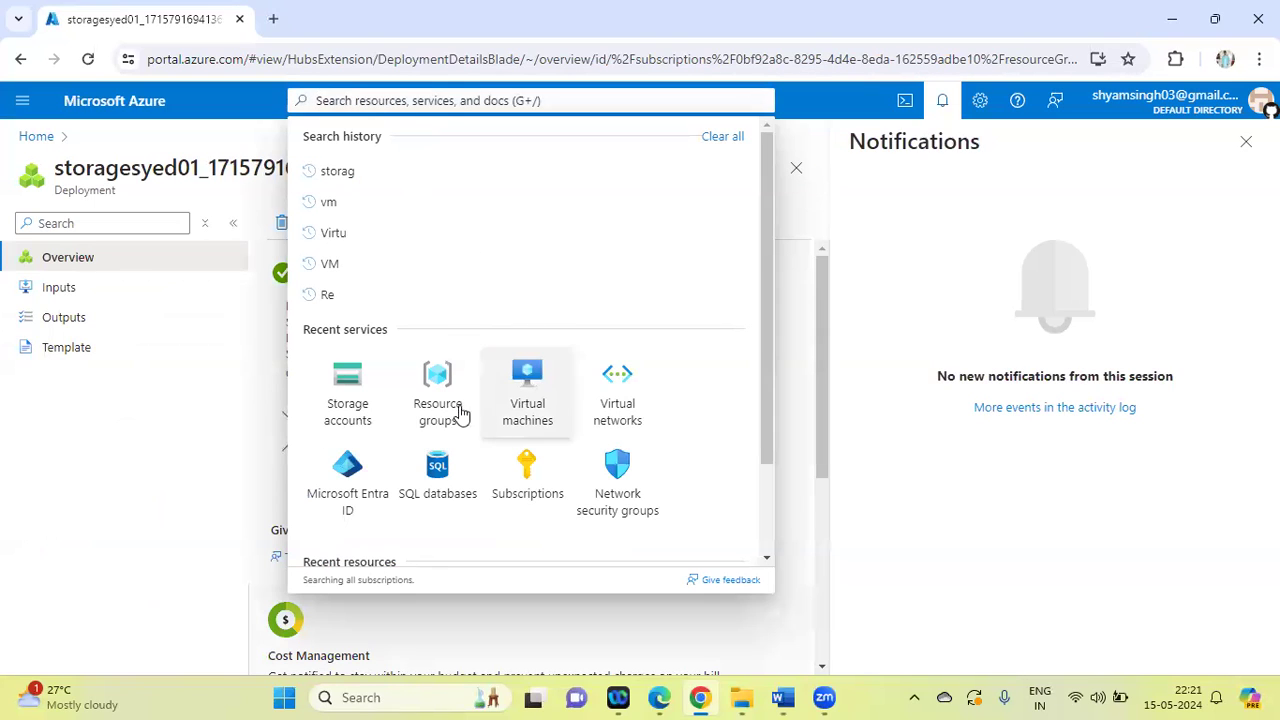
left_click(433, 396)
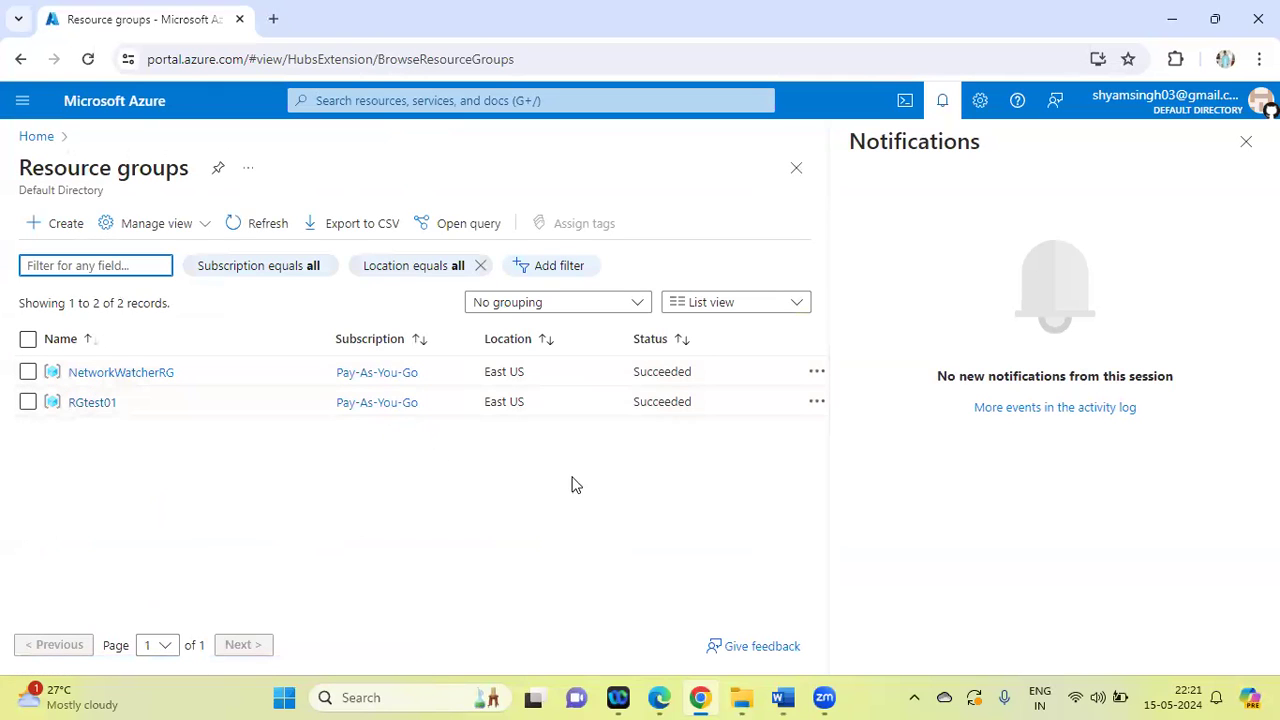
left_click(92, 404)
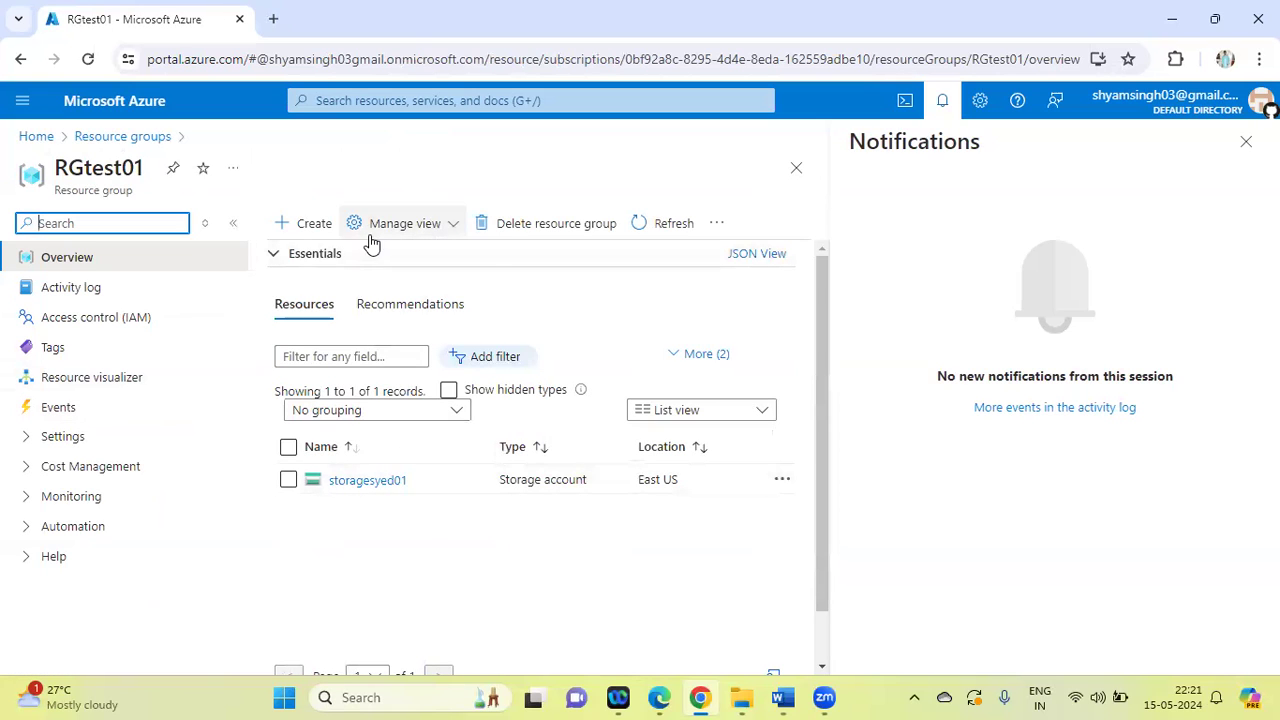
Delete the resource group RGtest01 together with its storage account, confirming the deletion with the group's name
left_click(490, 228)
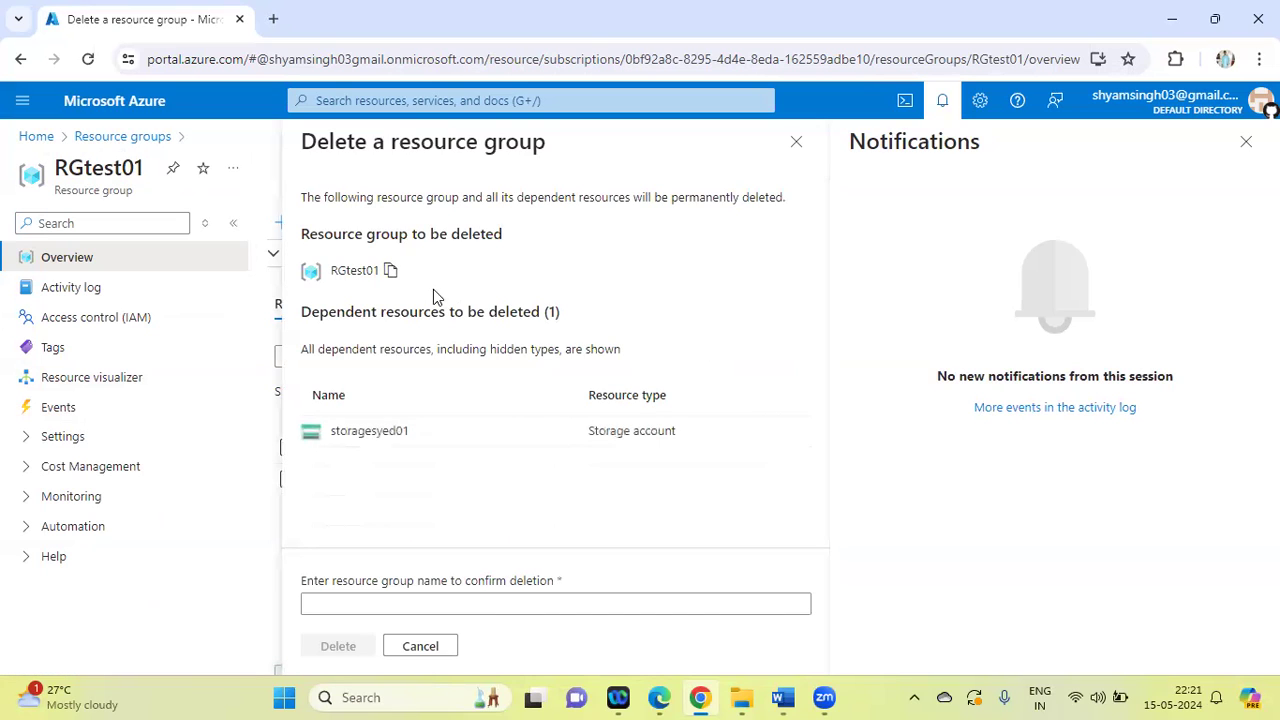
left_click(392, 271)
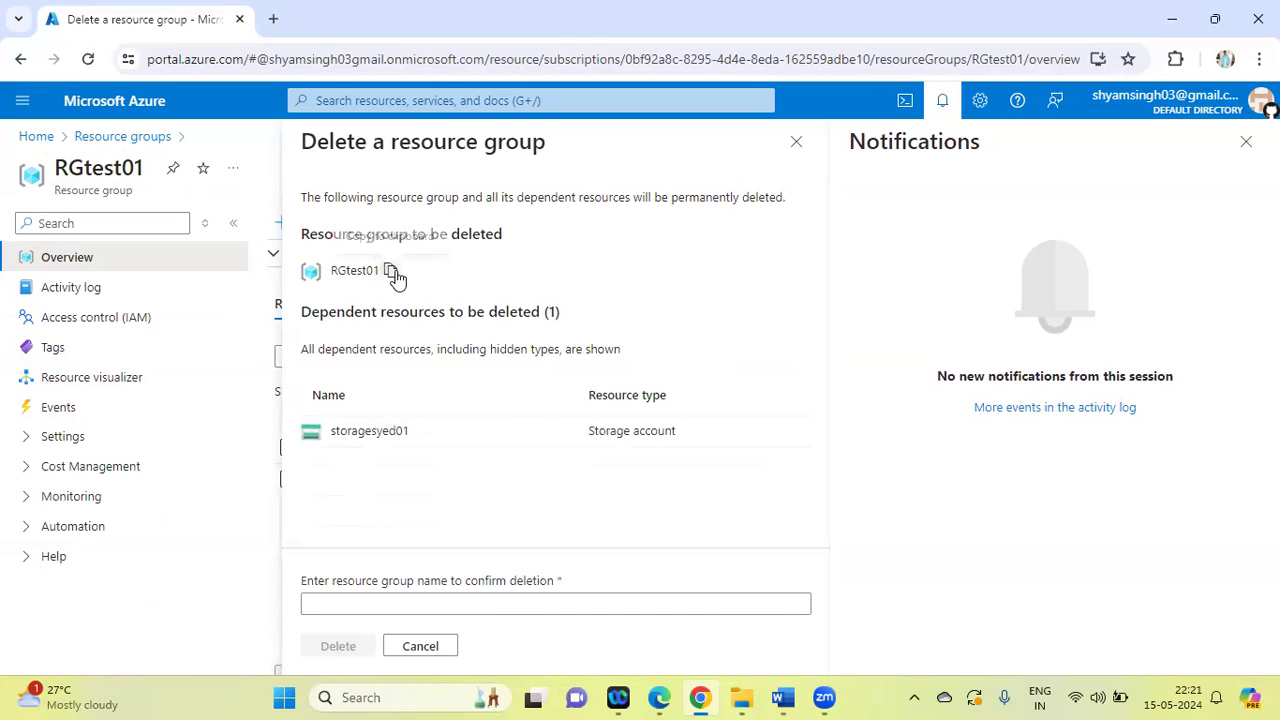
left_click(322, 603)
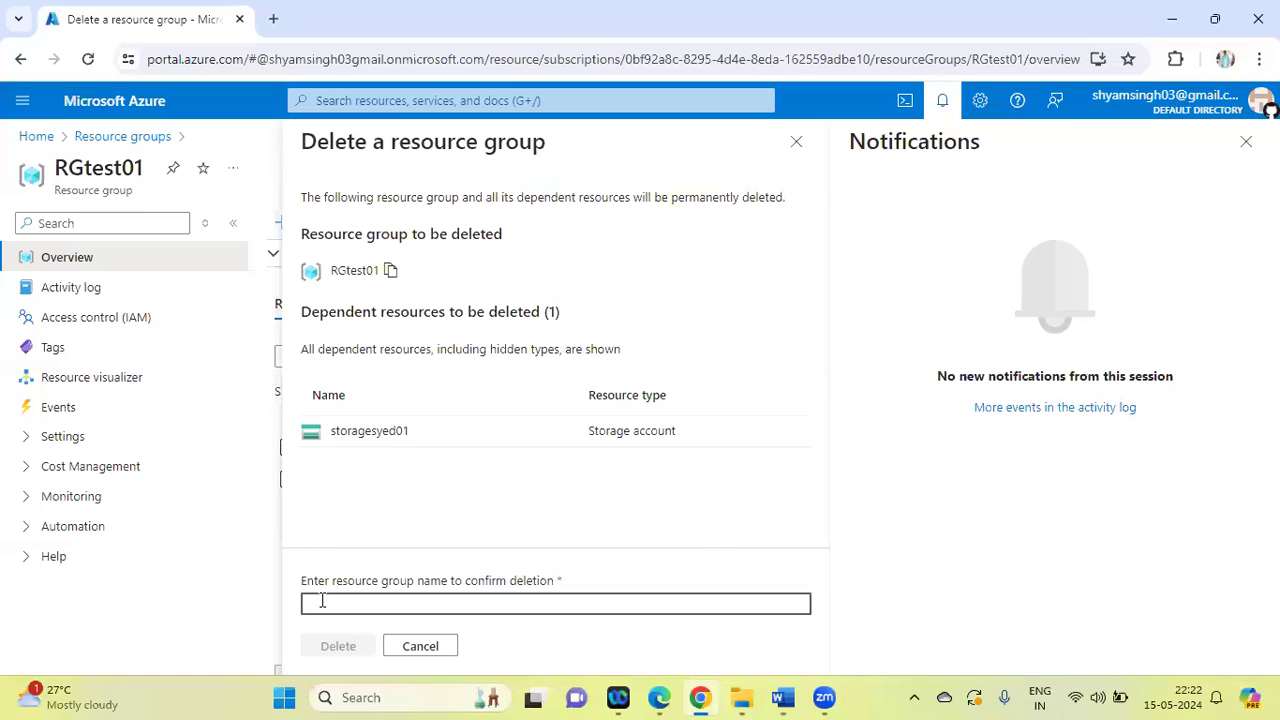
key("ctrl+v")
left_click(339, 649)
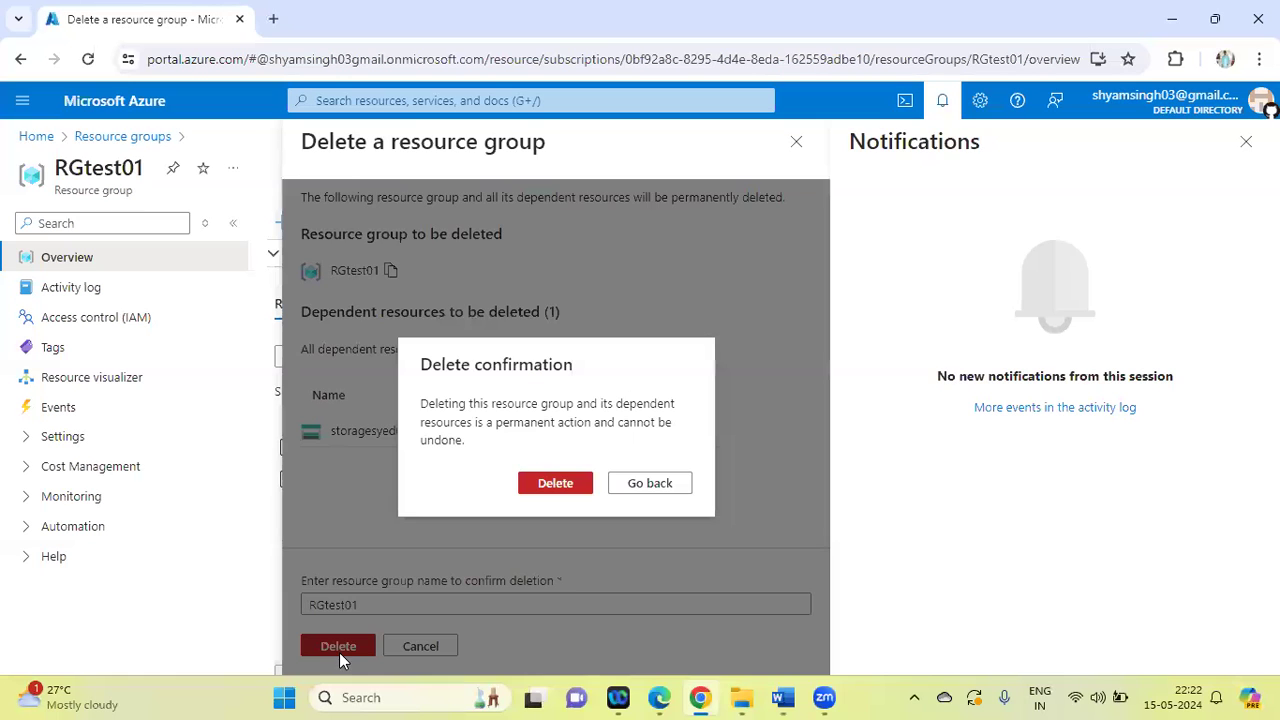
left_click(553, 486)
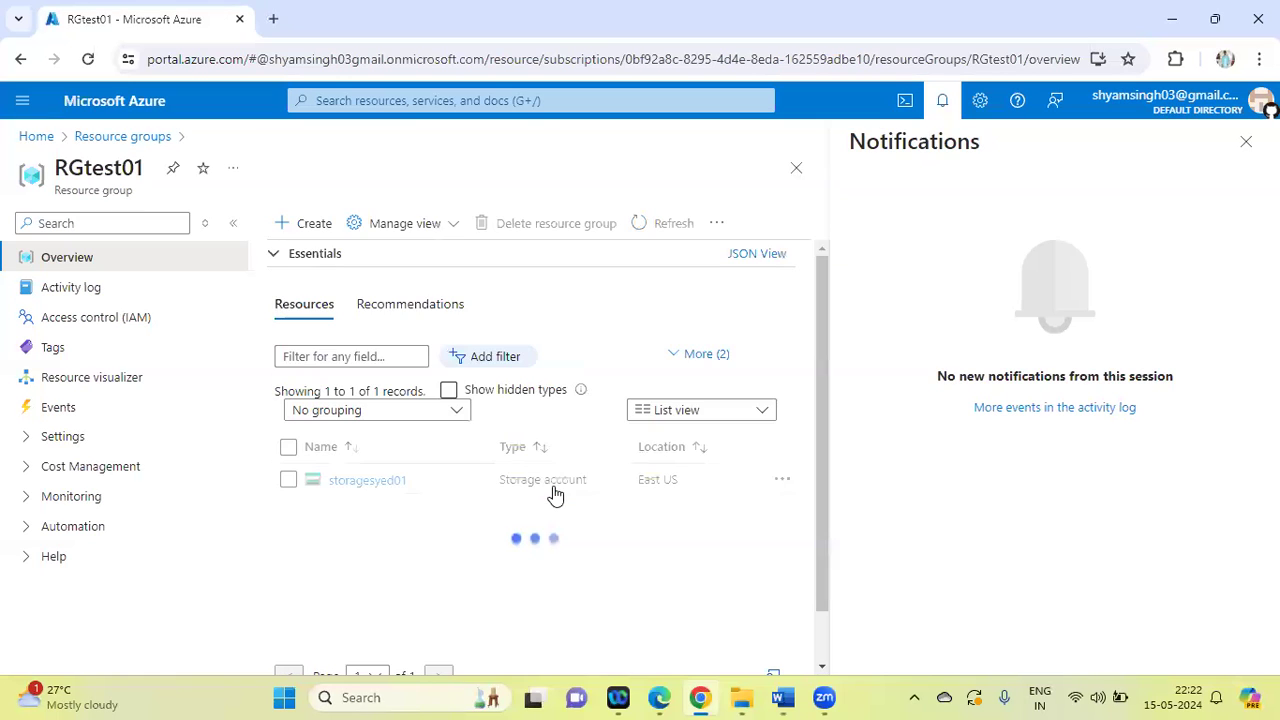
Switch to the Word lab list to check task 15, and return to the resource search in the Azure portal
left_click(783, 697)
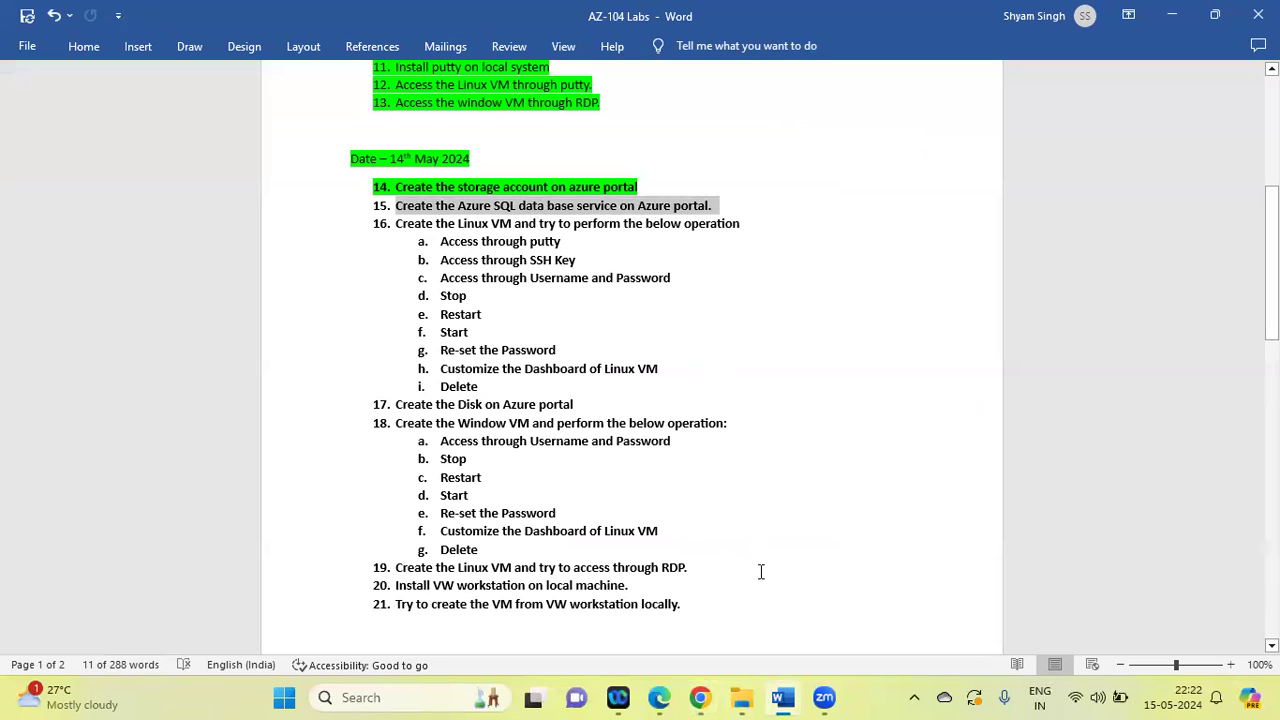
left_click(700, 697)
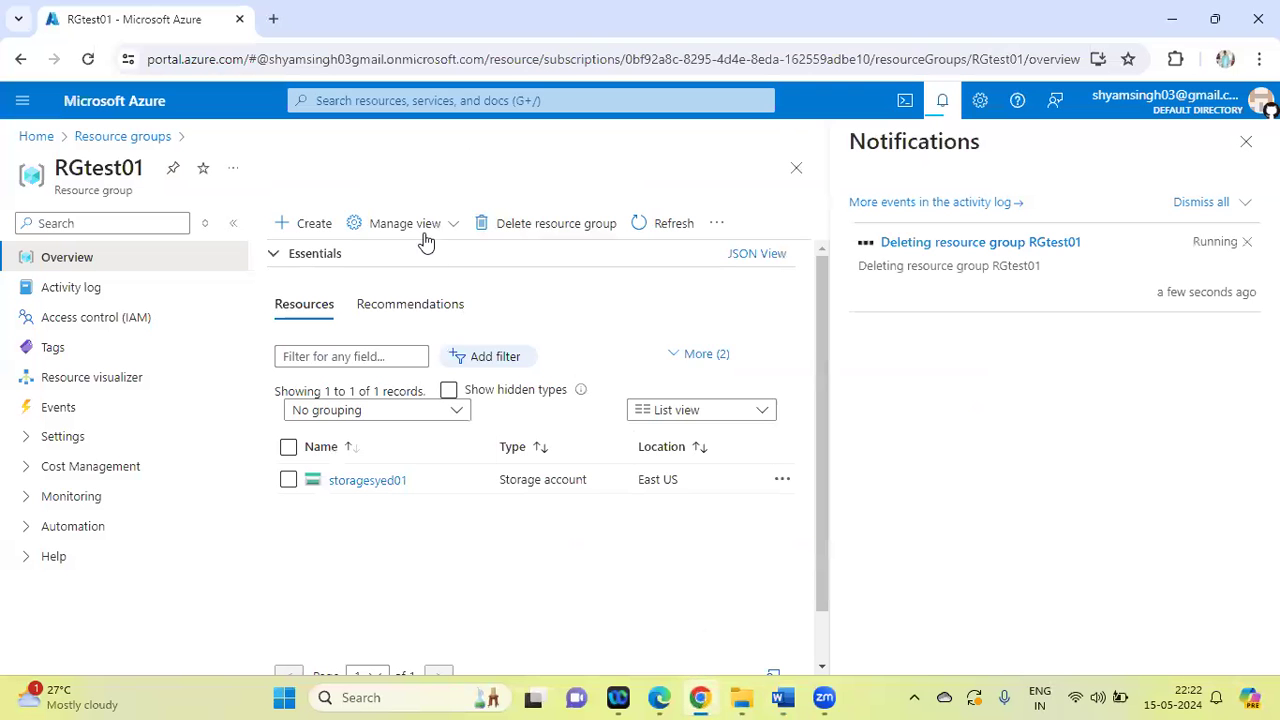
left_click(366, 97)
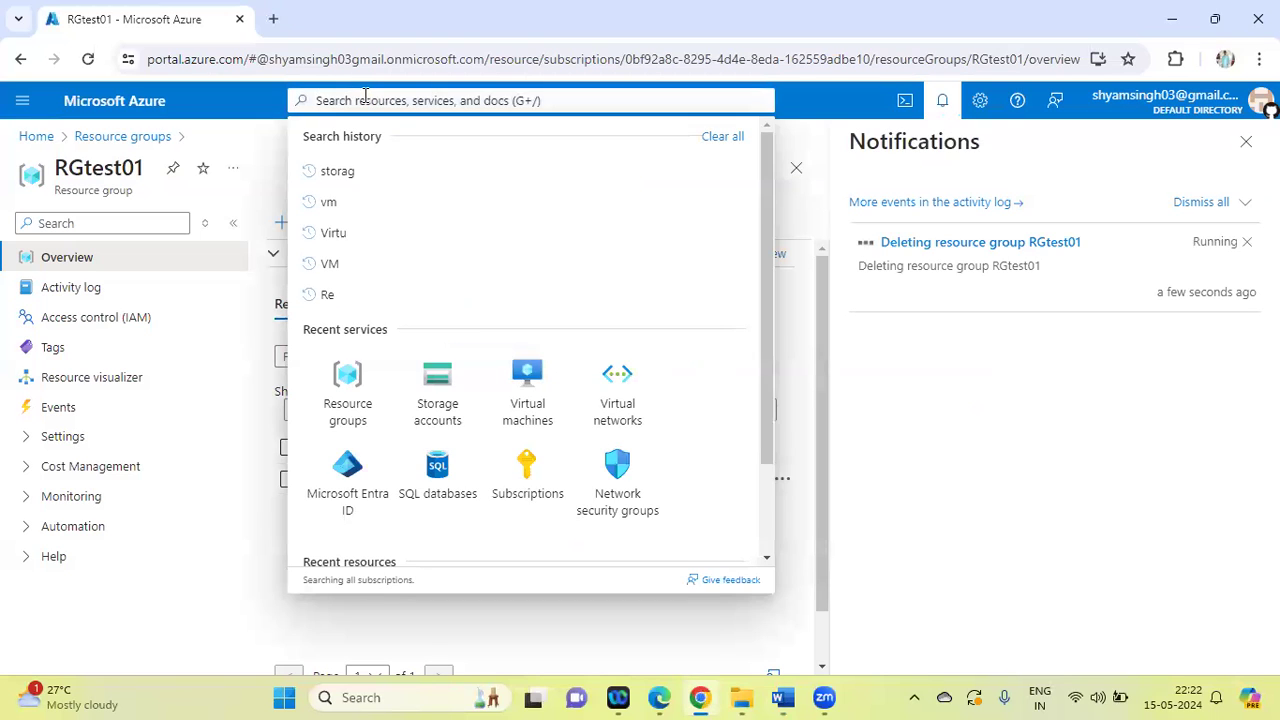
type("azure")
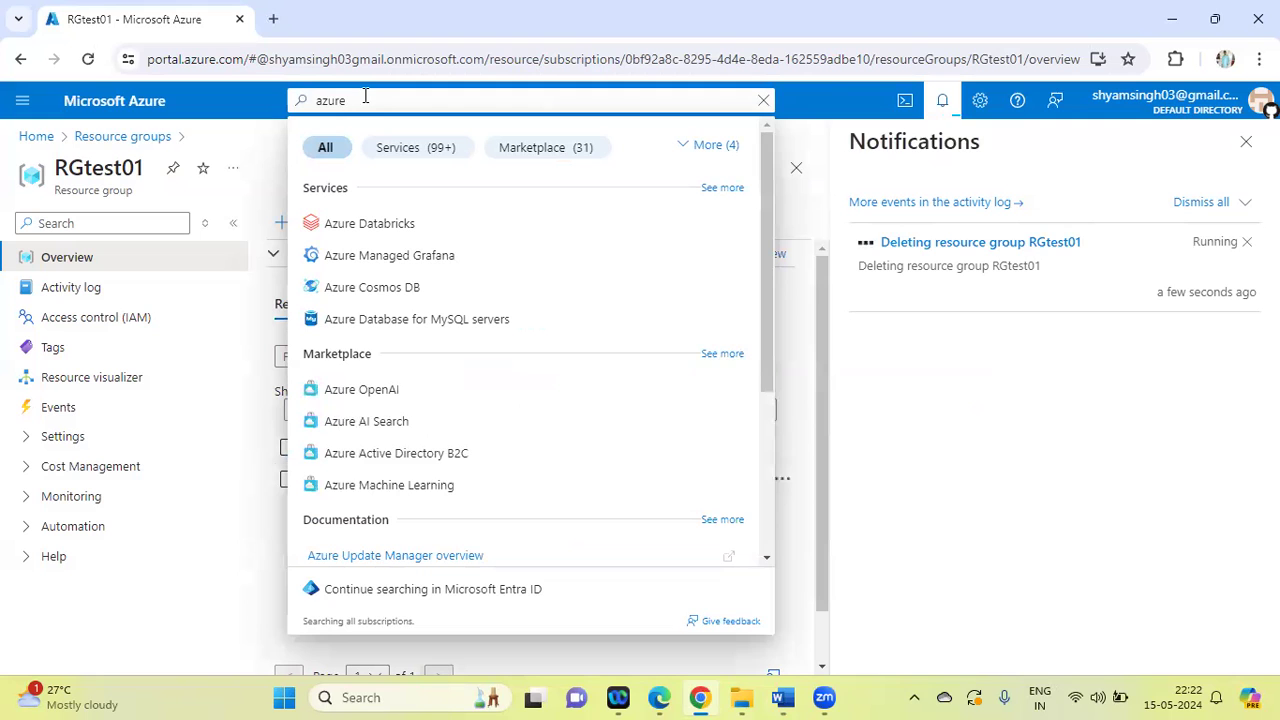
key("BackSpace")
key("BackSpace")
key("BackSpace")
key("BackSpace")
key("BackSpace")
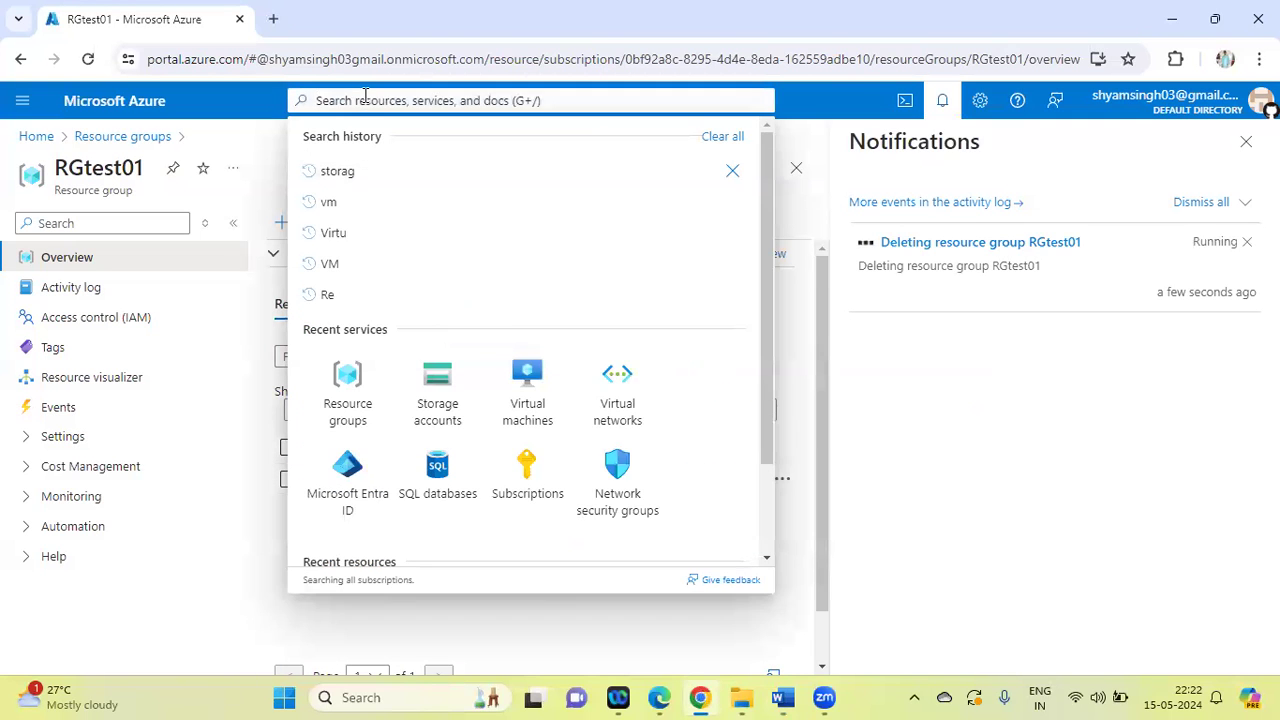
Search the portal for "Sql", open the SQL databases service and close the notifications
type("sql")
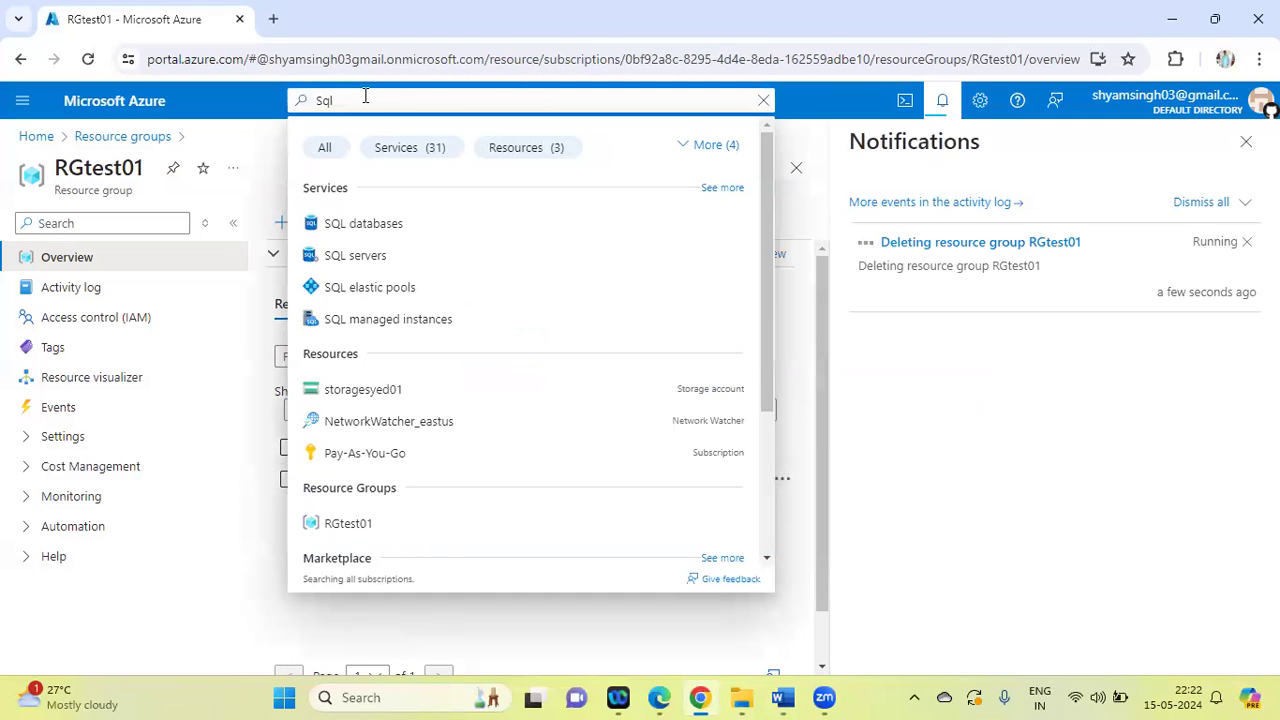
left_click(368, 222)
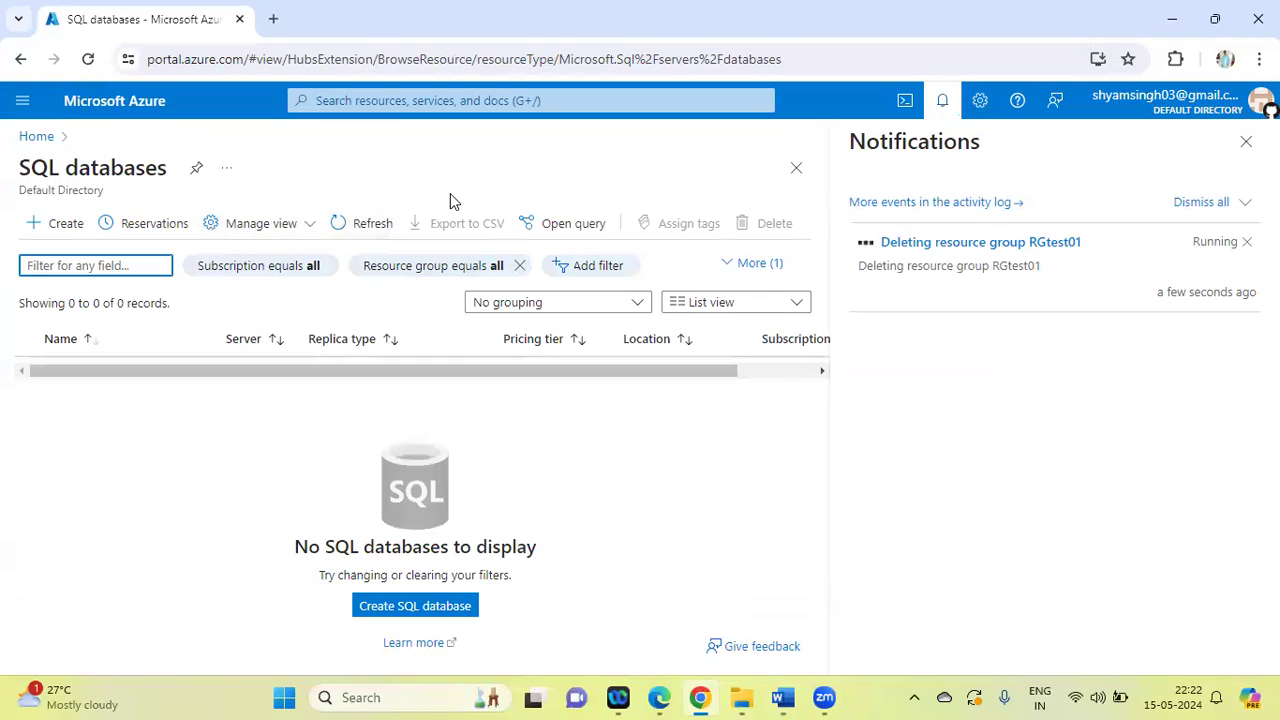
left_click(947, 103)
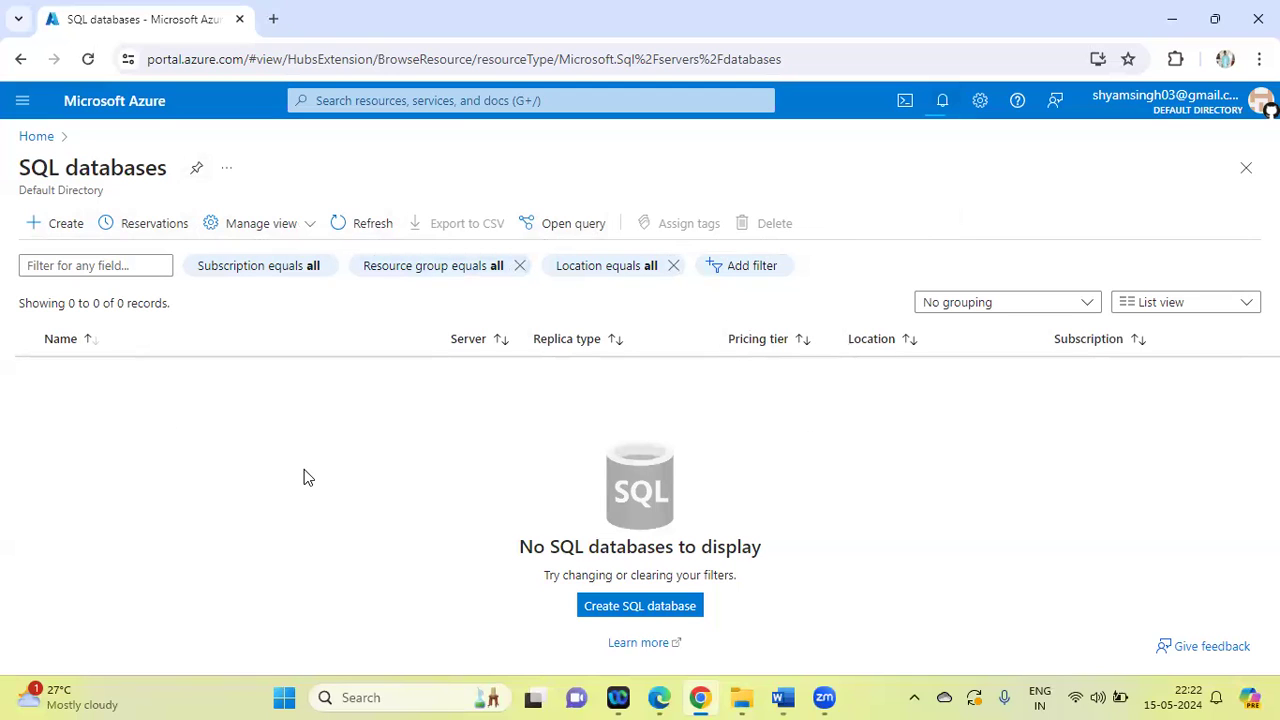
Start creating a SQL database and assign it to a new resource group named RGTest02
left_click(62, 224)
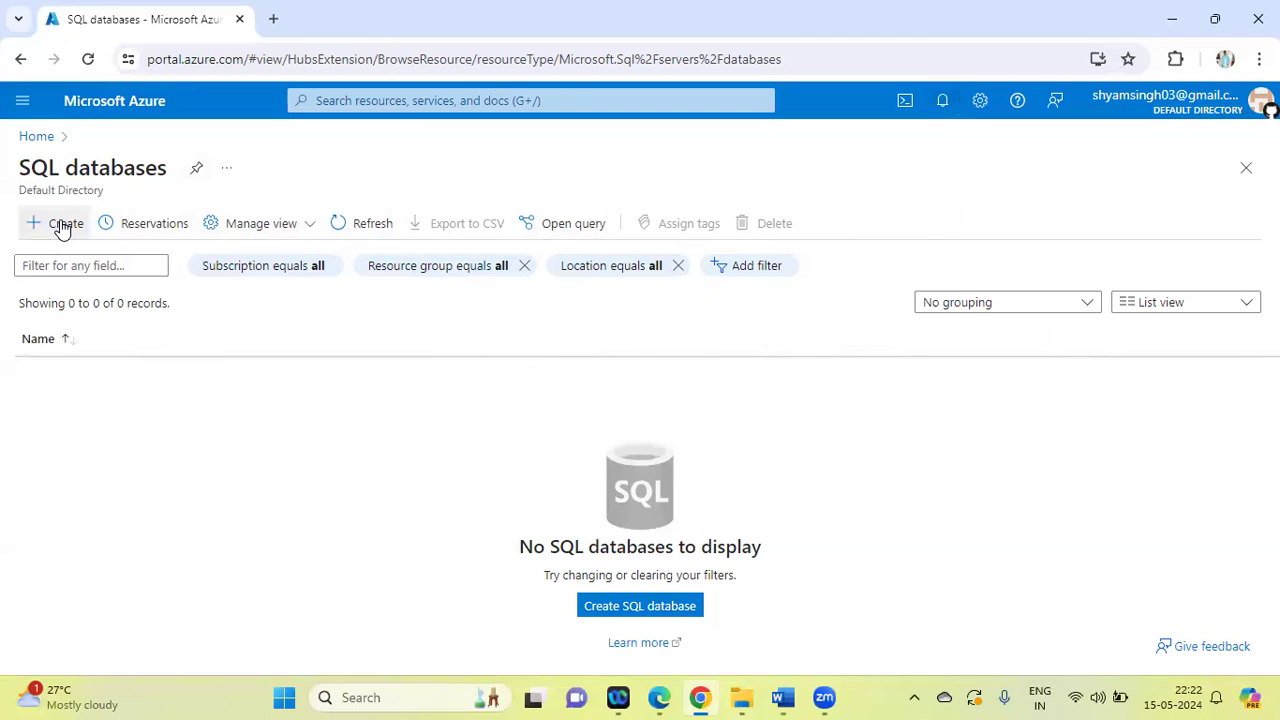
left_click(61, 225)
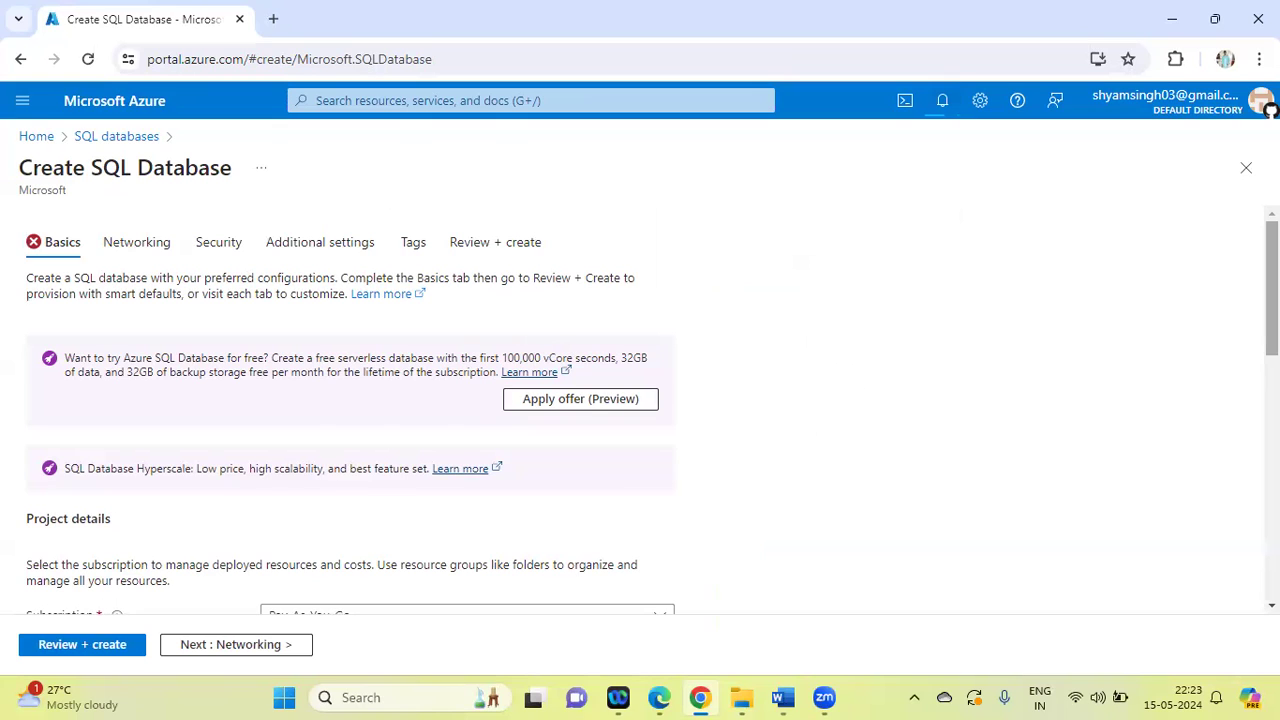
scroll(1014, 362, "down", 2)
scroll(1014, 362, "down", 1)
scroll(1014, 362, "up", 3)
scroll(742, 318, "down", 2)
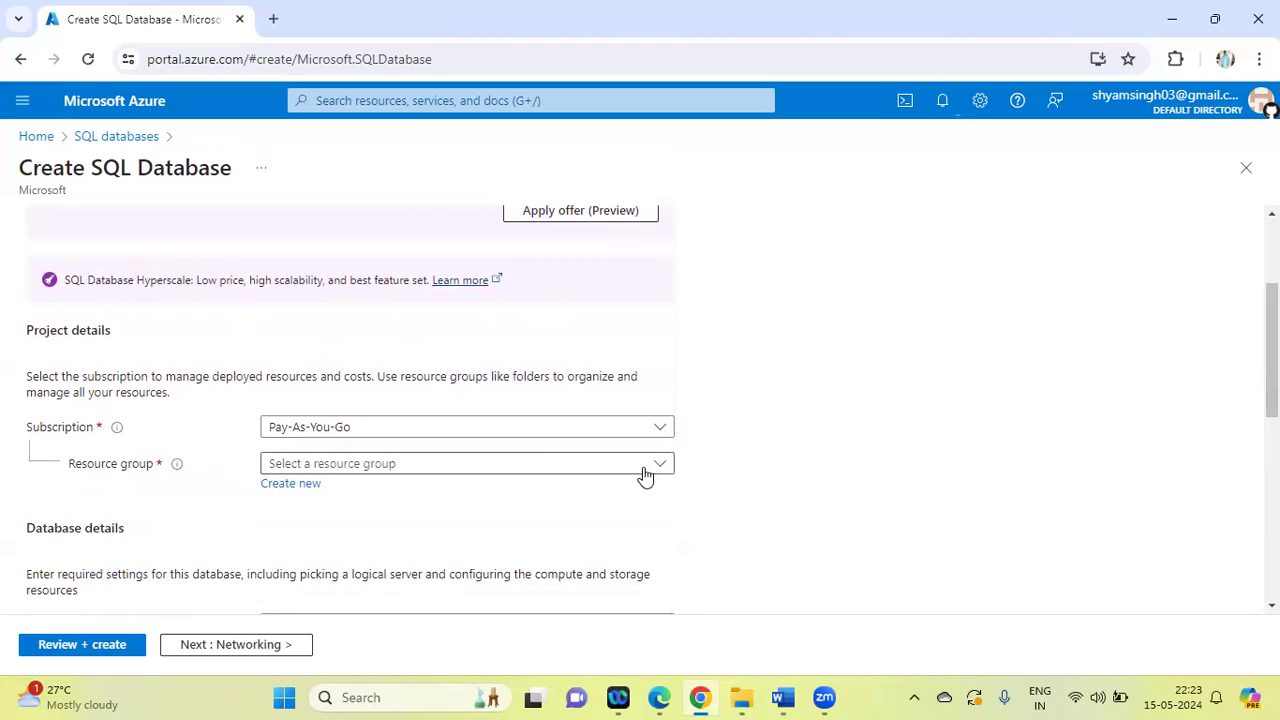
left_click(290, 486)
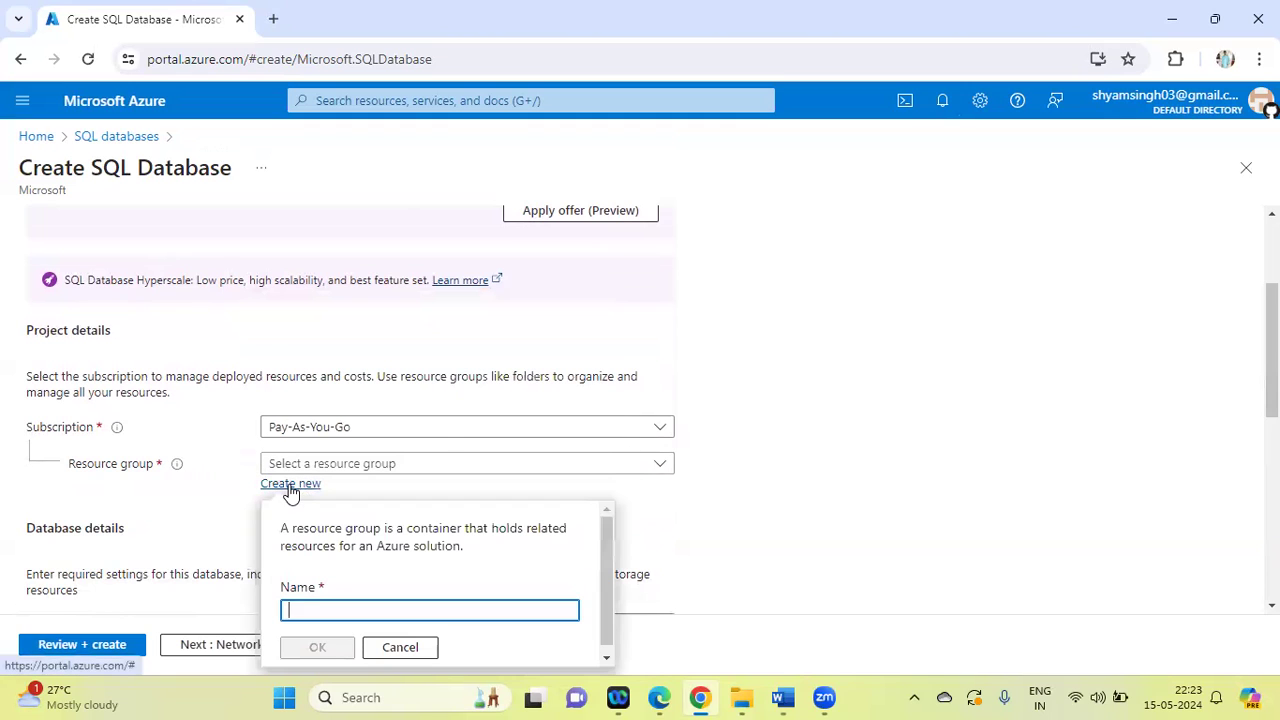
type("RGTest02")
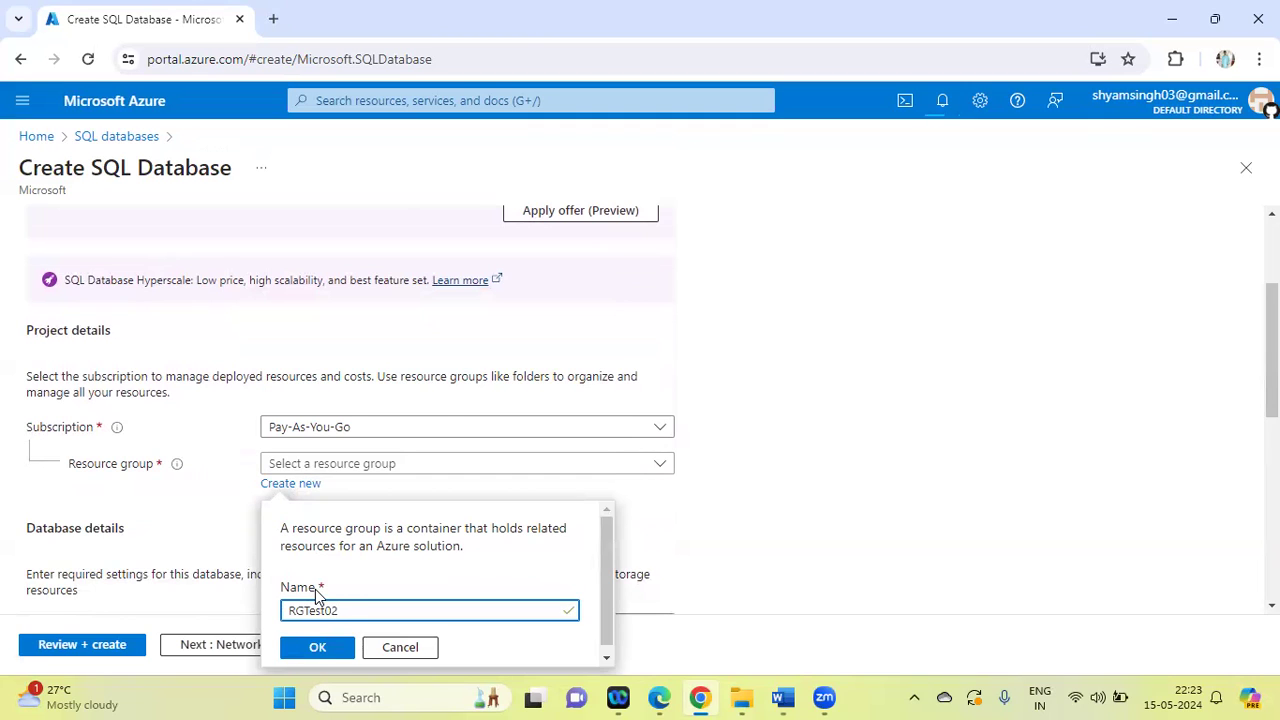
left_click(317, 647)
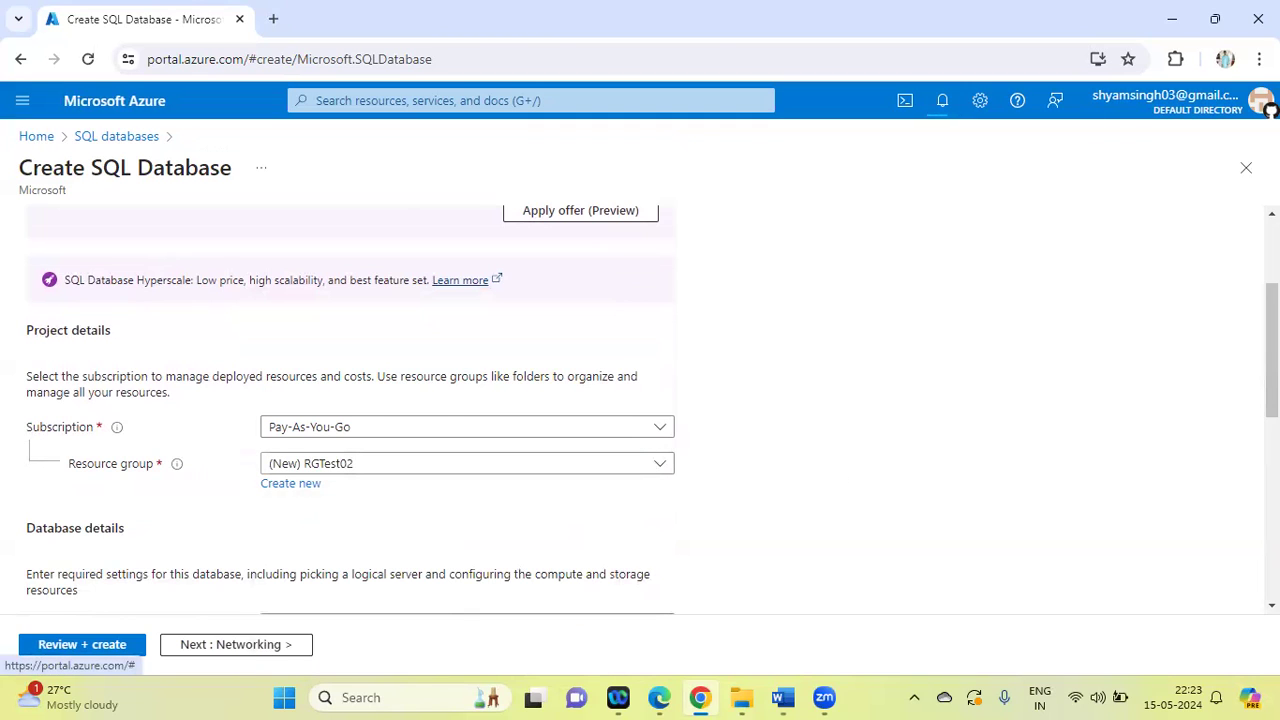
Name the new SQL database databasesyed01
scroll(650, 410, "down", 3)
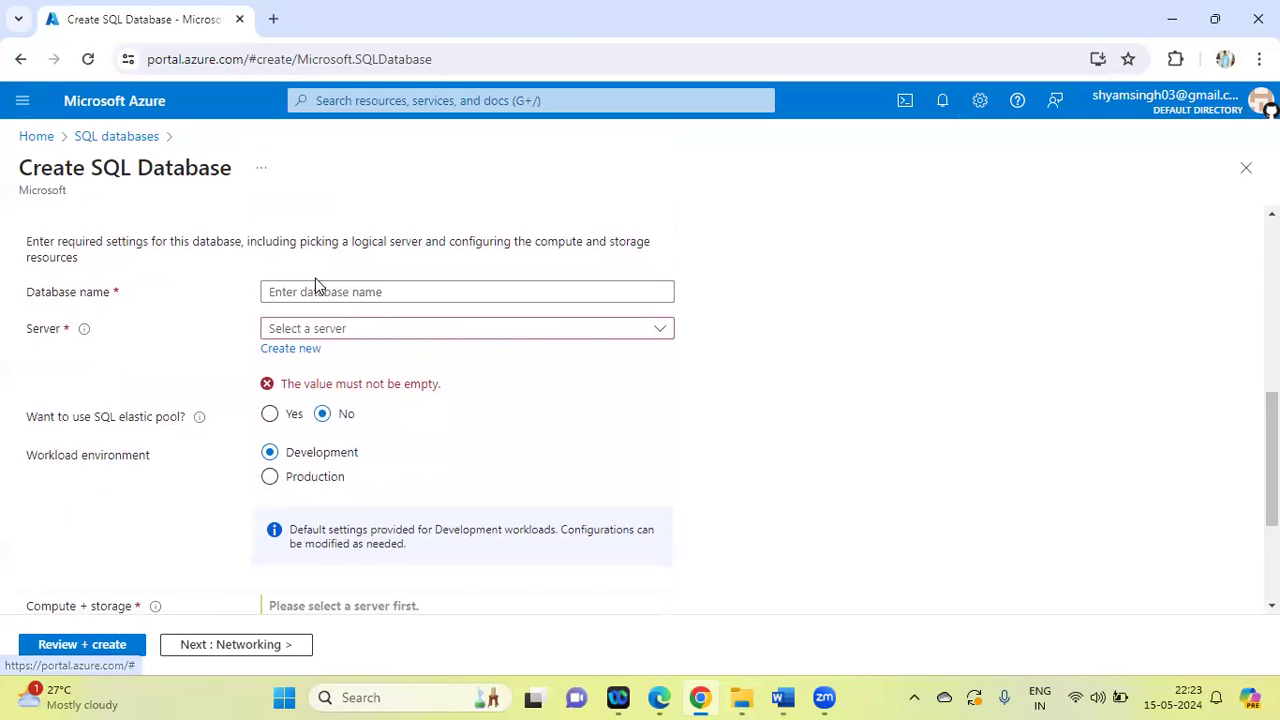
left_click(302, 289)
type("da")
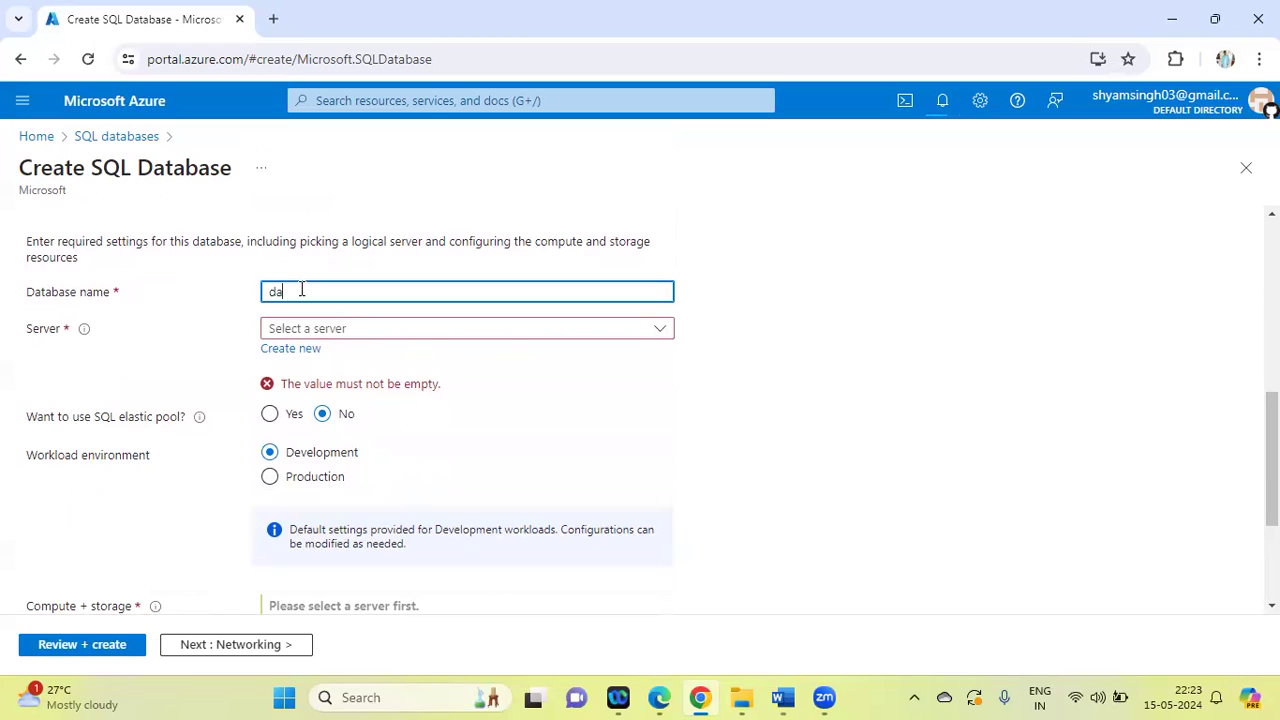
type("tabase")
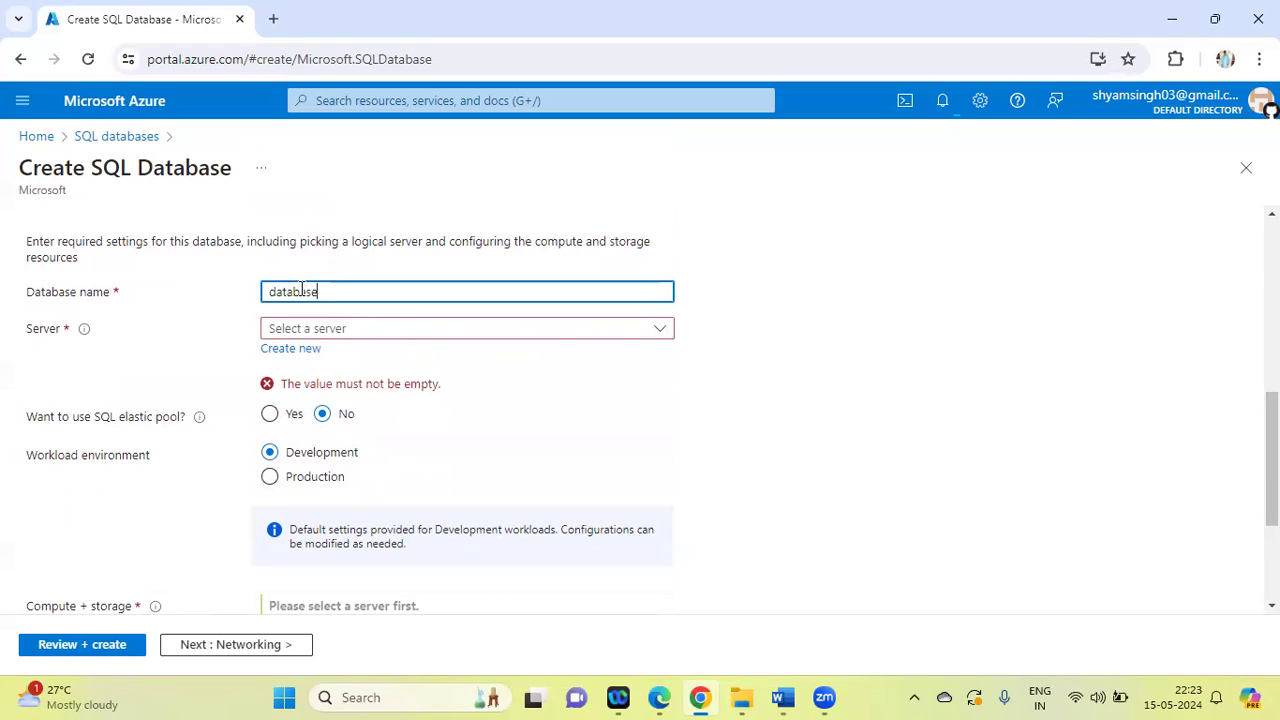
type("sy")
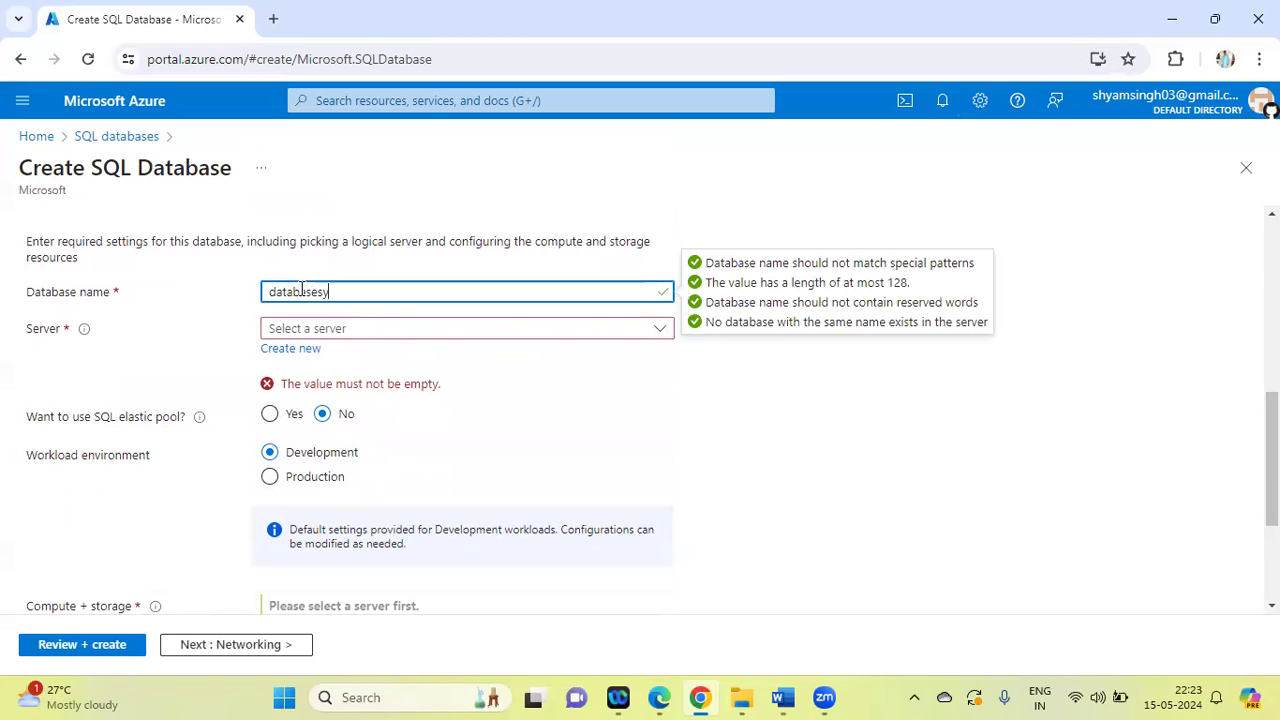
type("ed01")
left_click(531, 384)
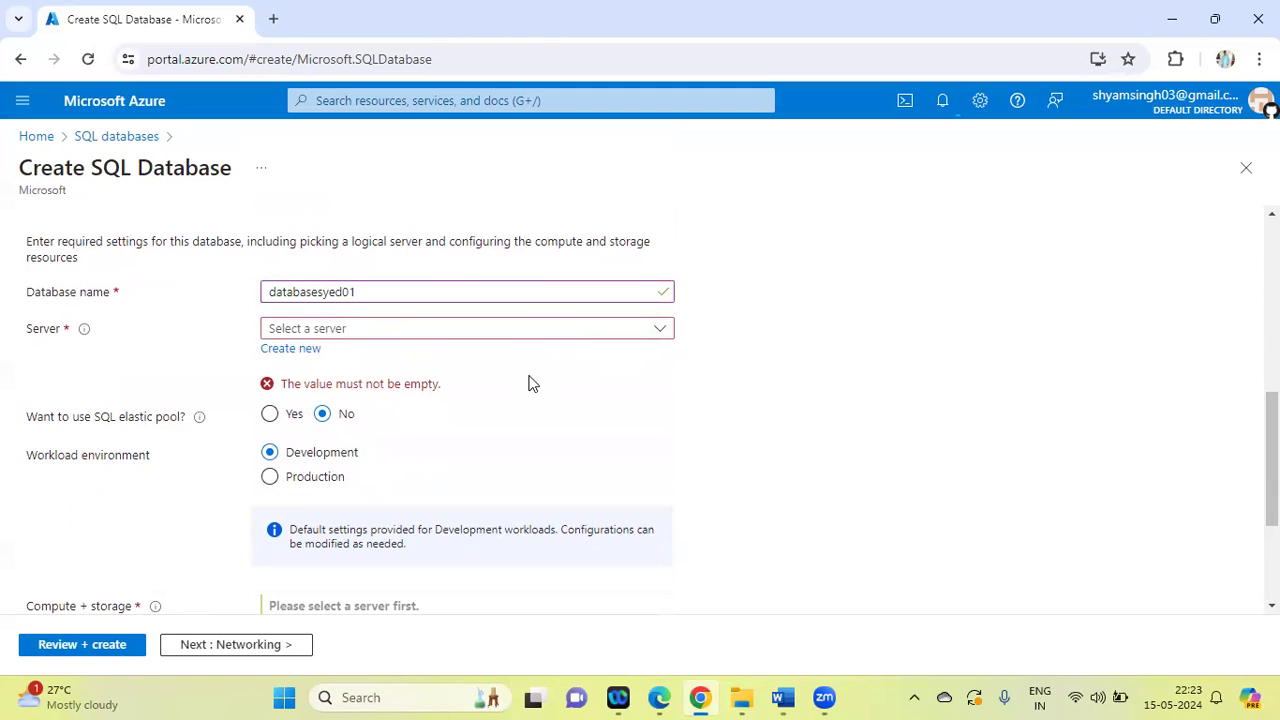
Start creating a new server for the database and name it serversyed
left_click(285, 351)
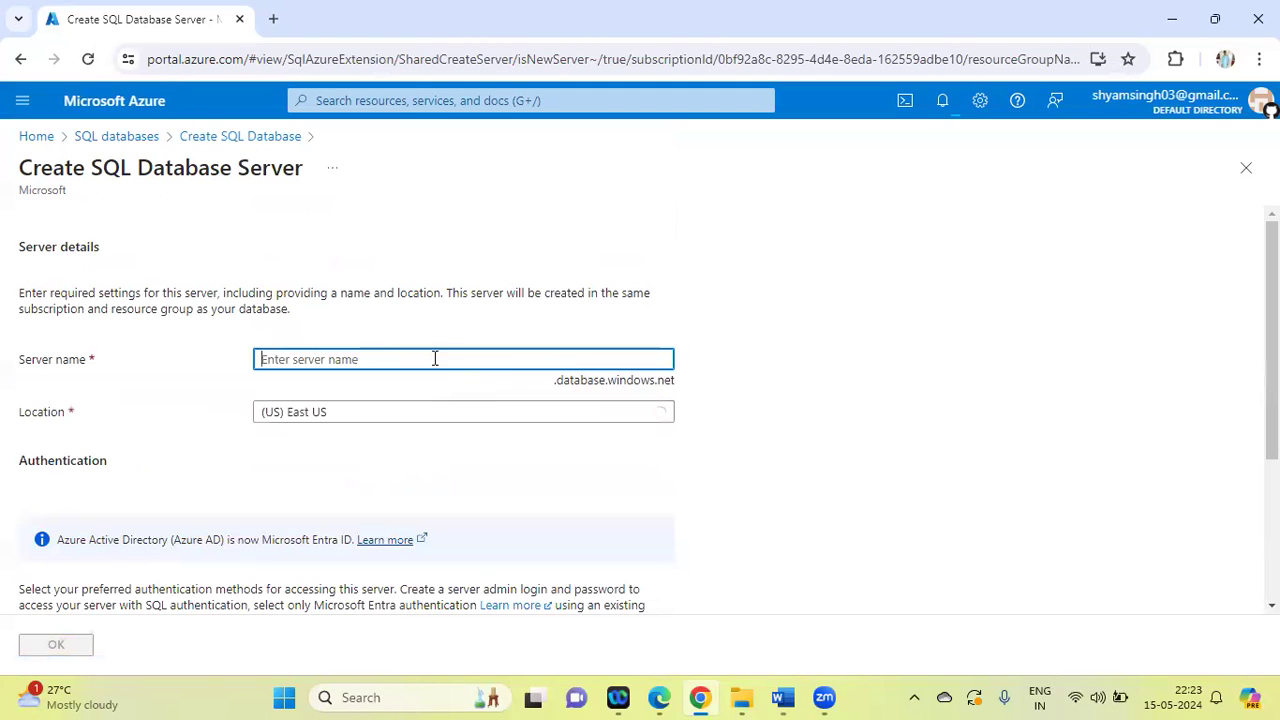
type("serversyed")
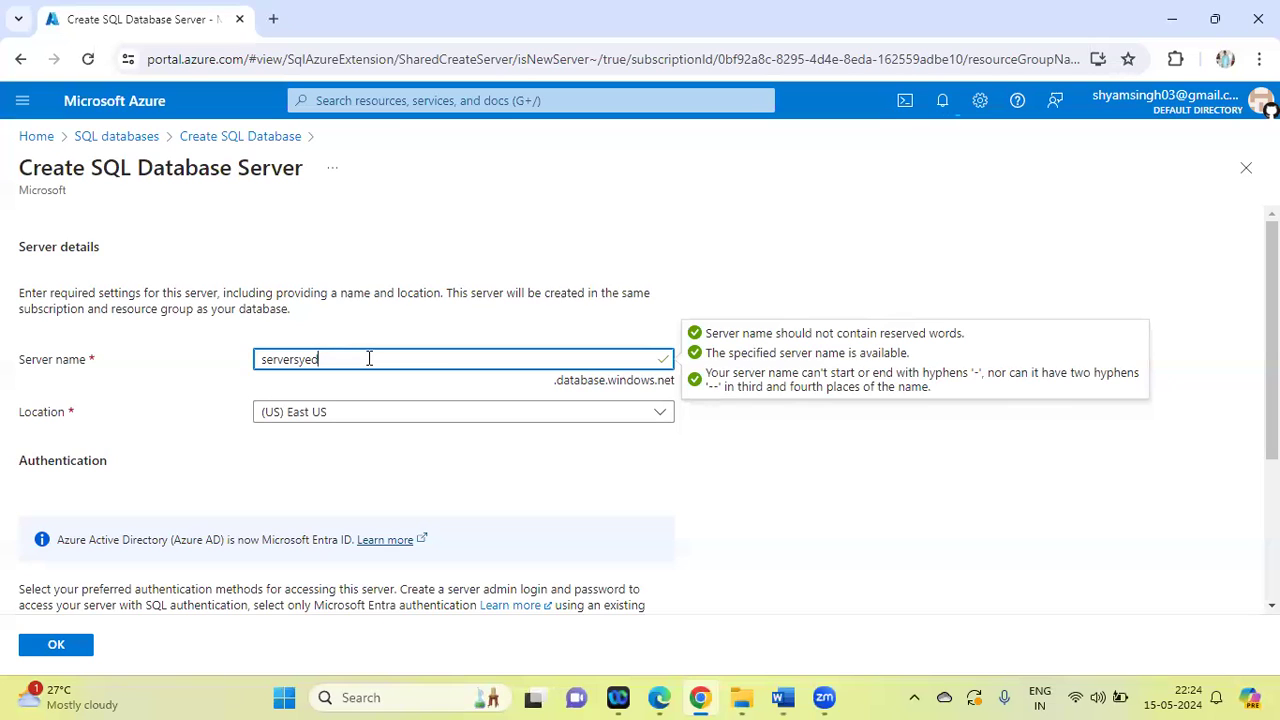
left_click(777, 484)
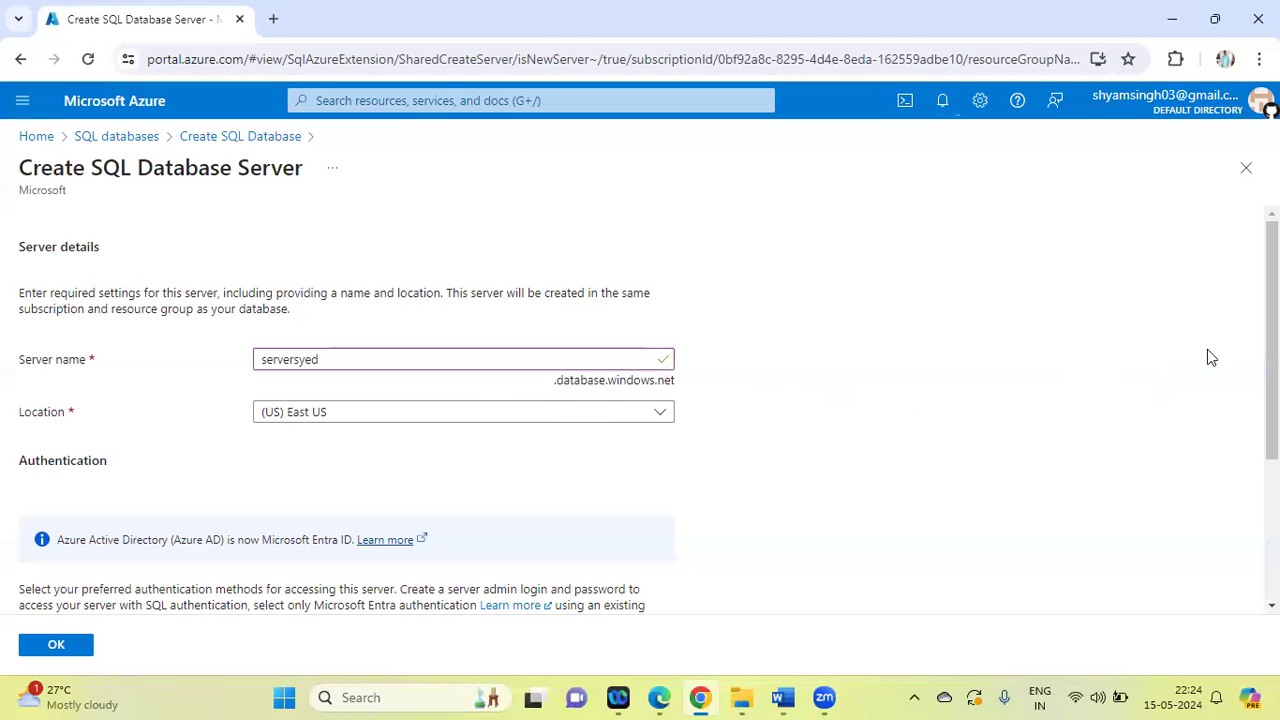
Choose SQL authentication as the server's authentication method and set the server admin login to azureuser
scroll(1272, 340, "down", 1)
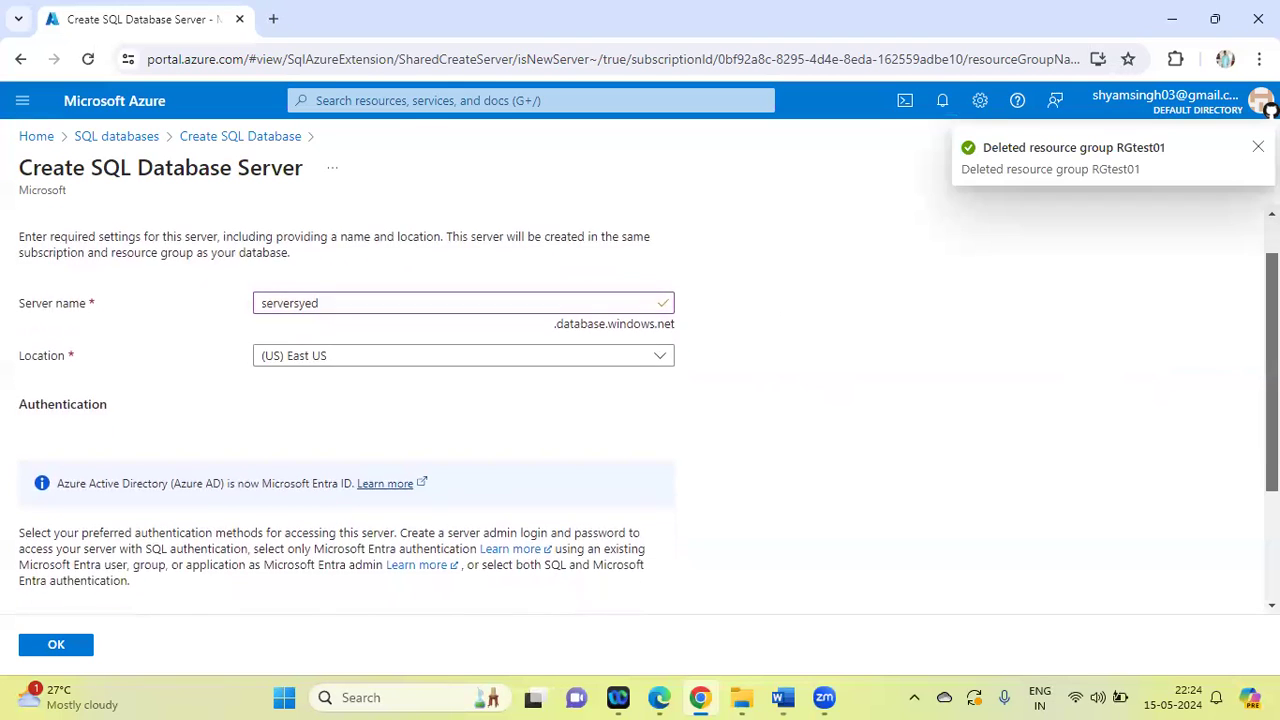
scroll(648, 418, "down", 3)
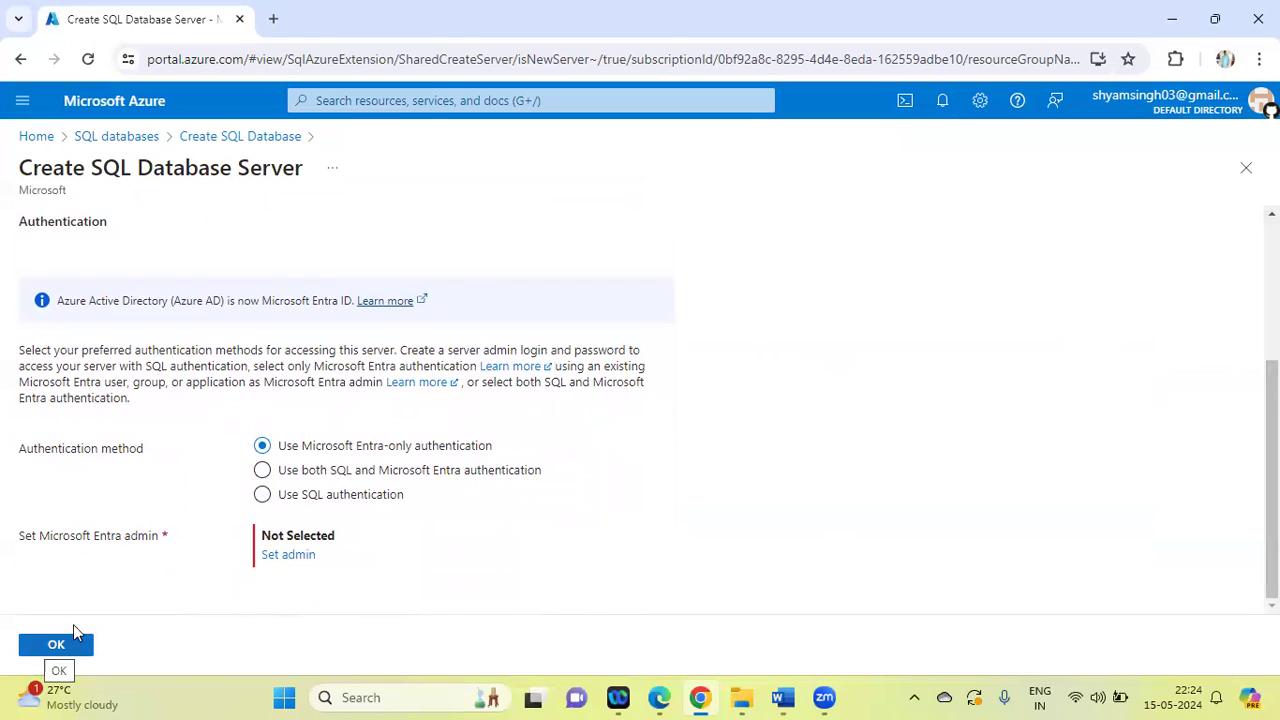
left_click(260, 496)
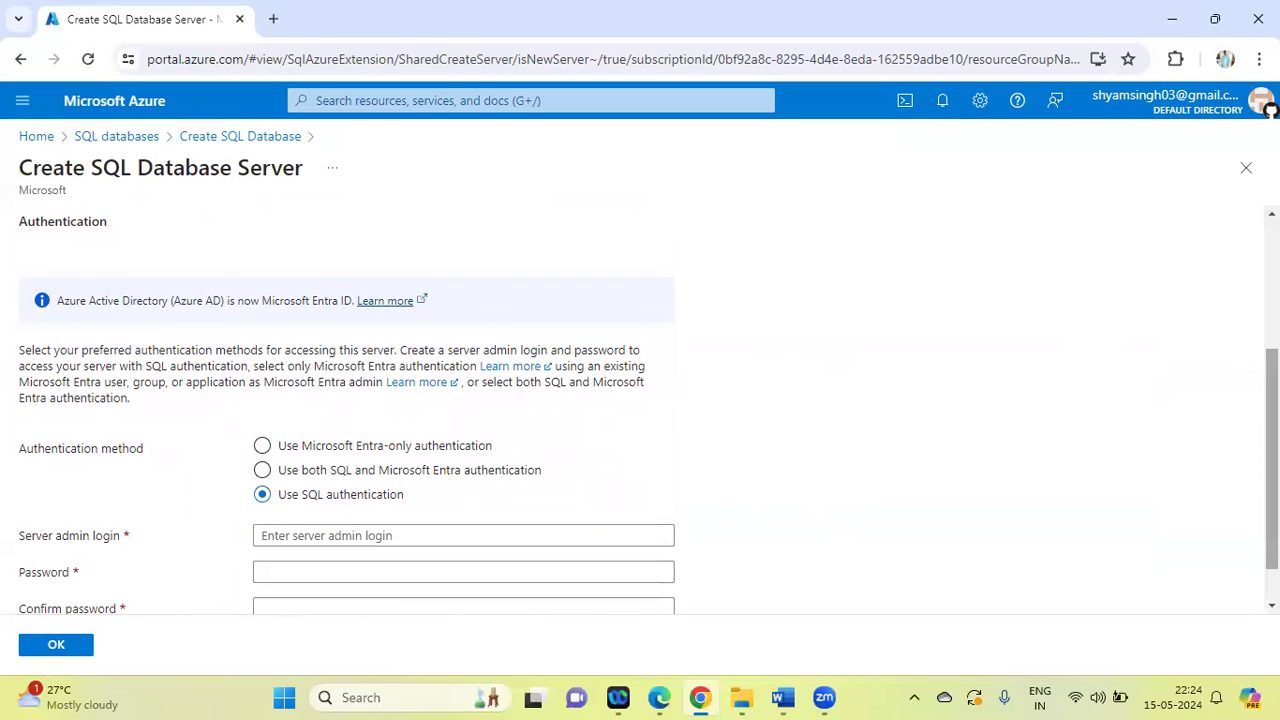
scroll(500, 560, "down", 1)
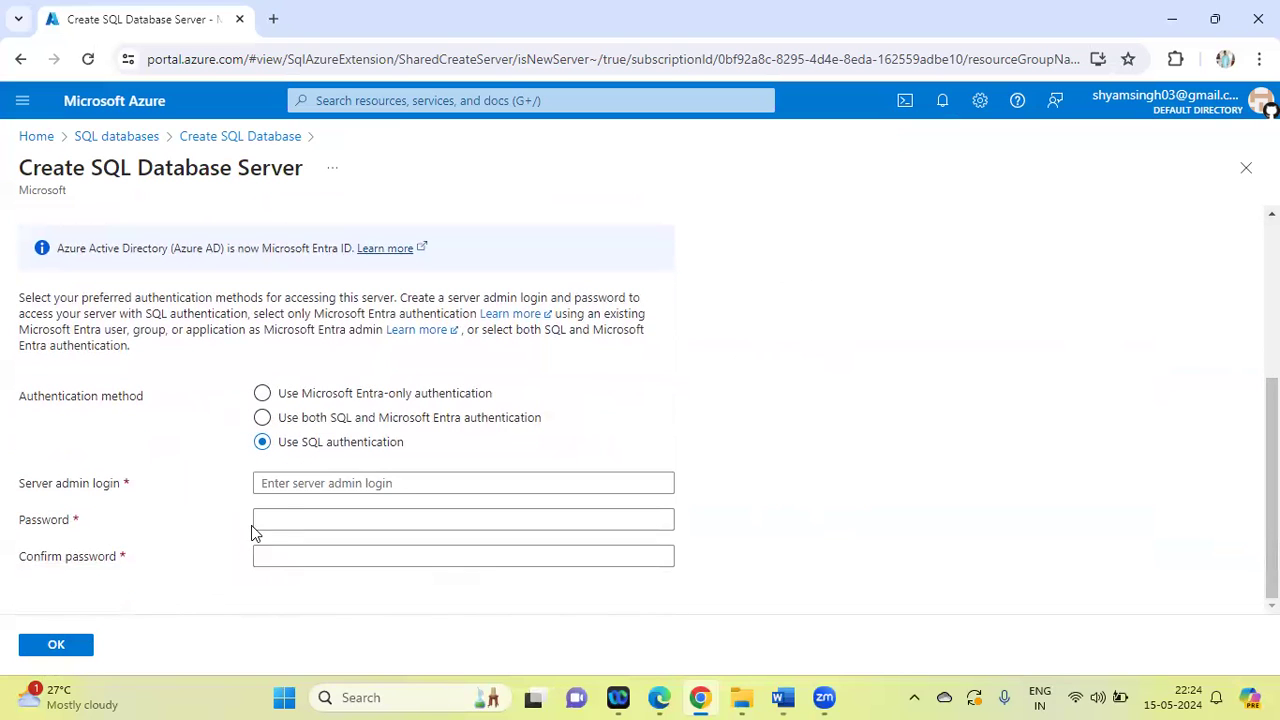
left_click(293, 490)
type("azureuser")
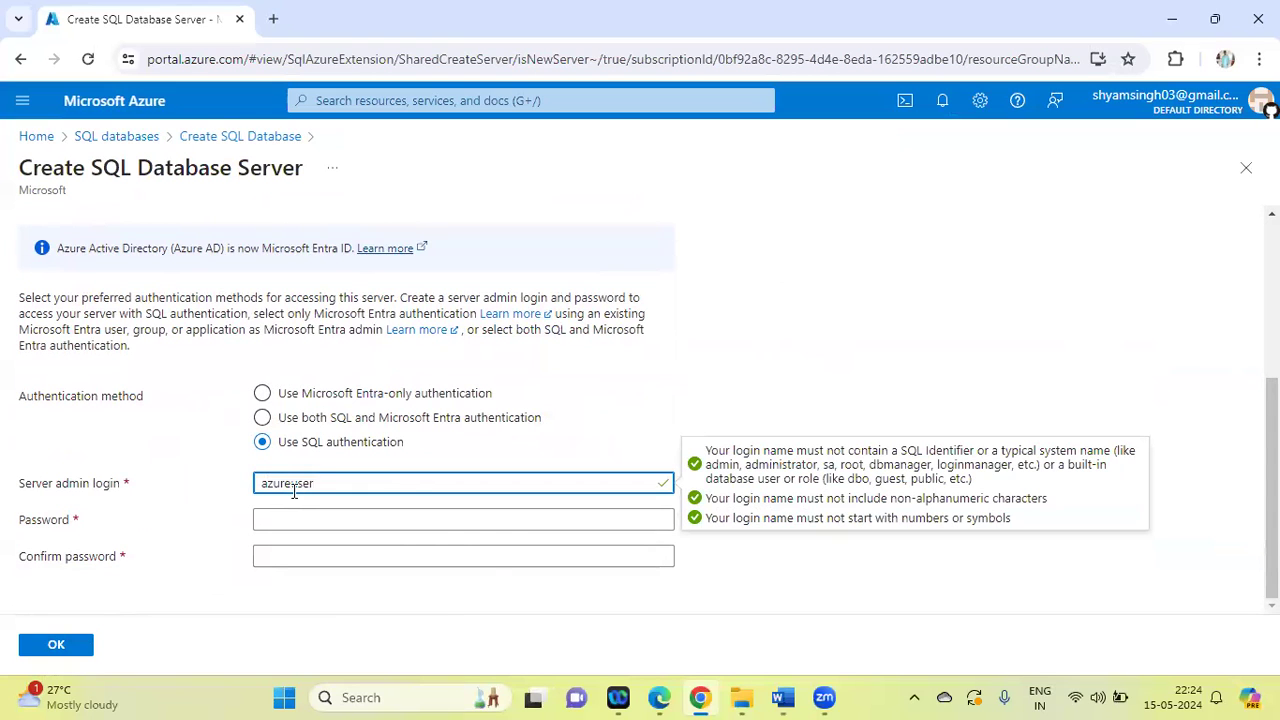
Enter and confirm the server admin password, accept the new server settings, and dismiss the browser's password warning
left_click(285, 514)
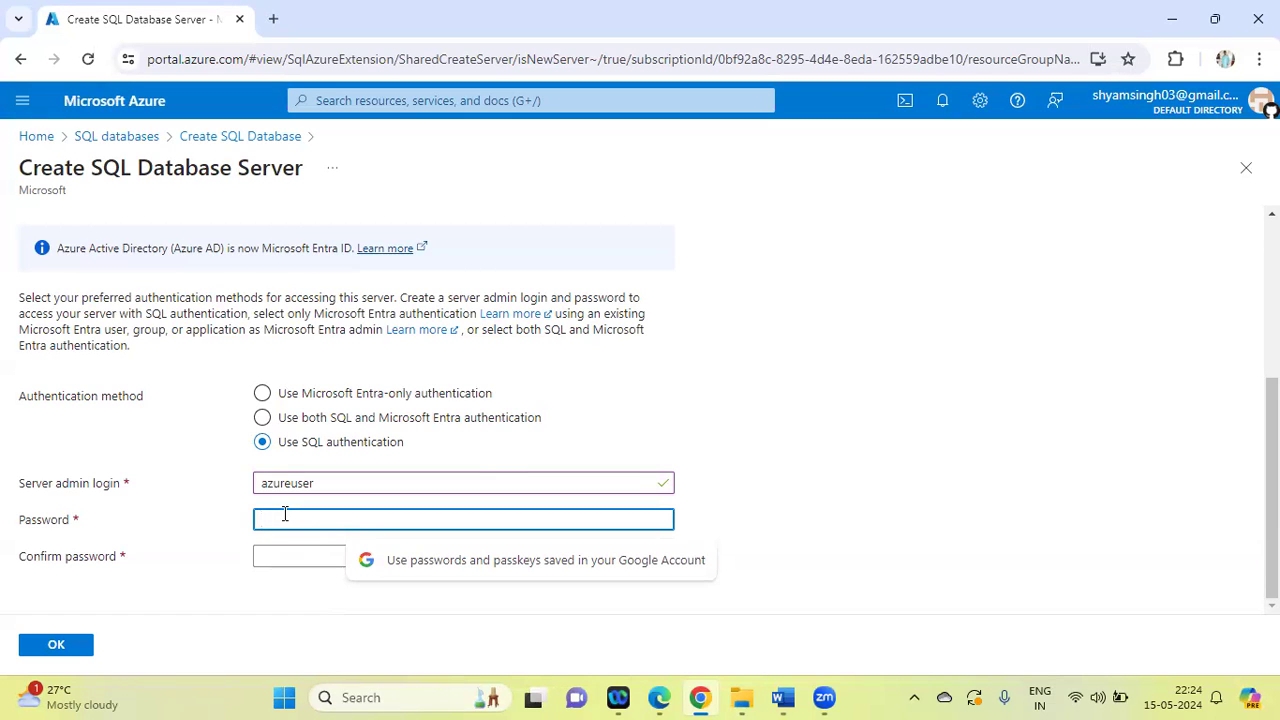
type("••••••••")
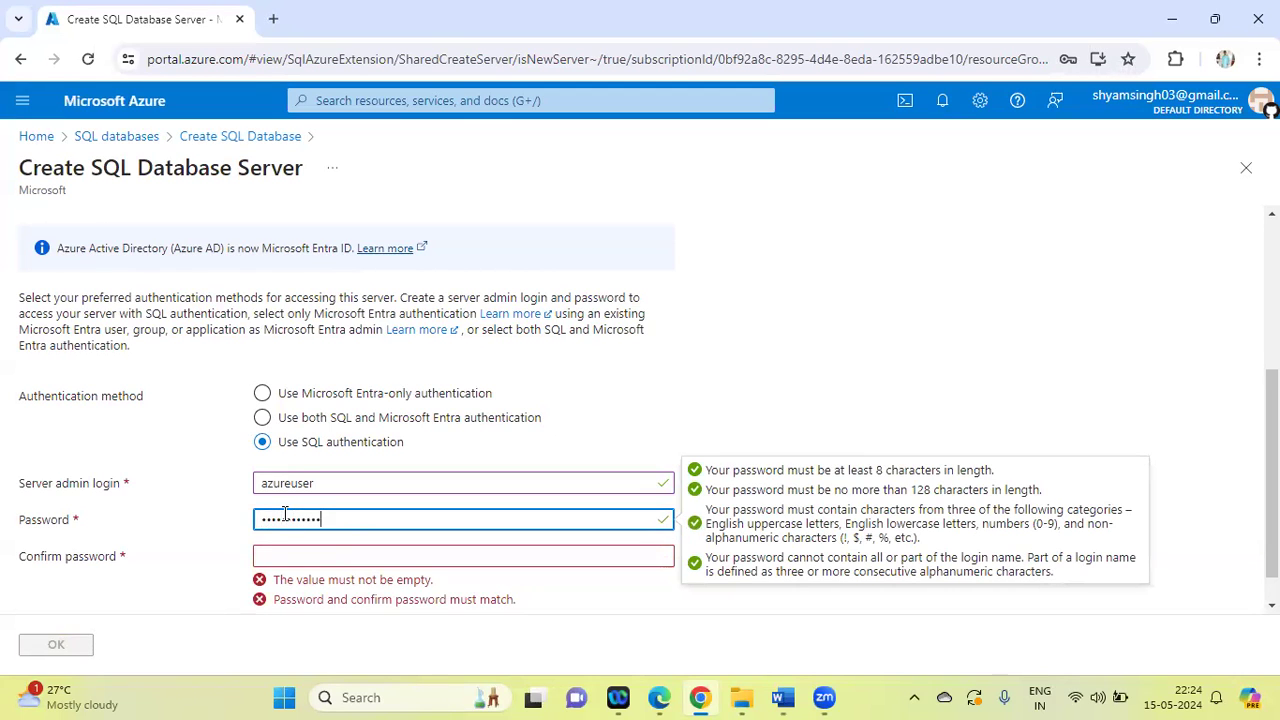
key("Tab")
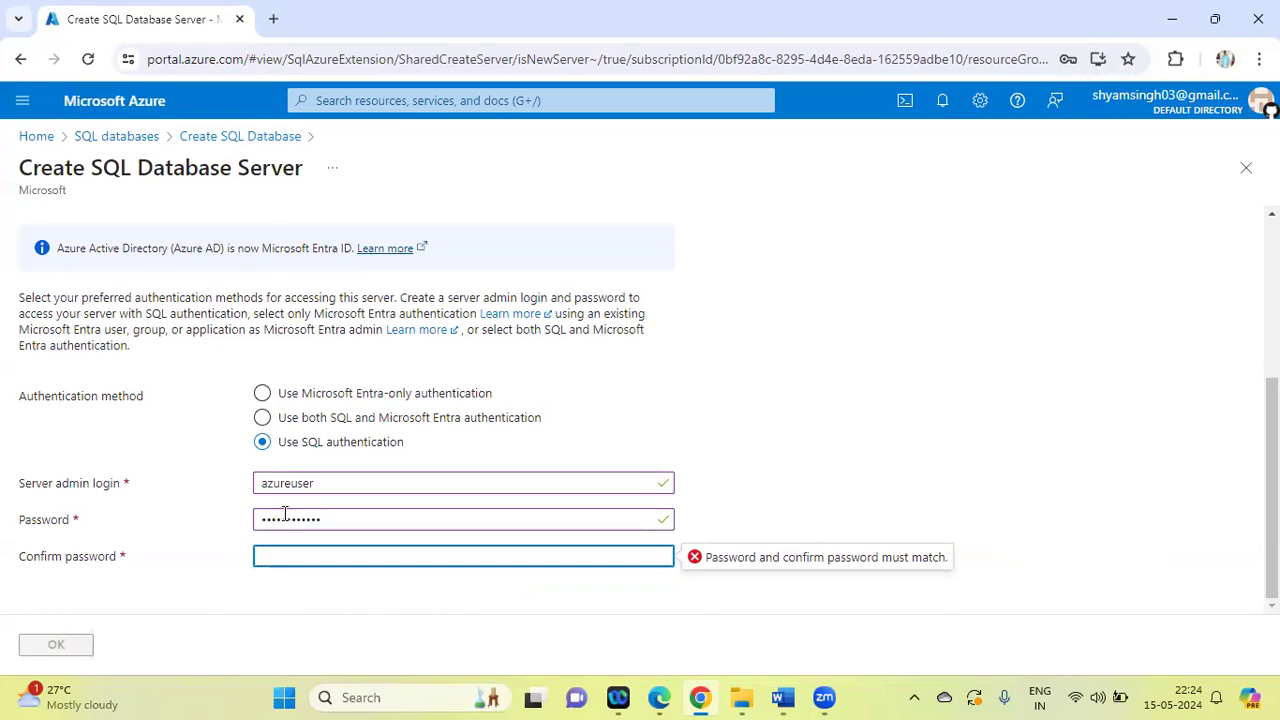
type("••••••••••••")
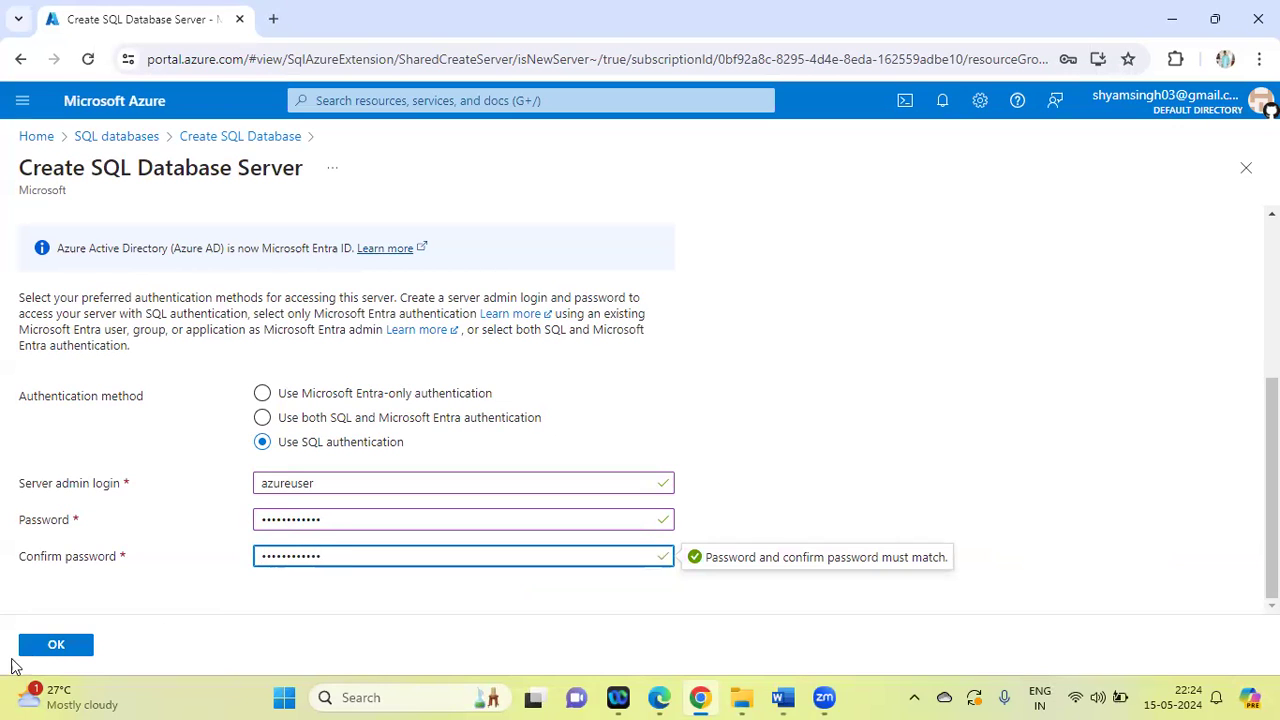
left_click(55, 652)
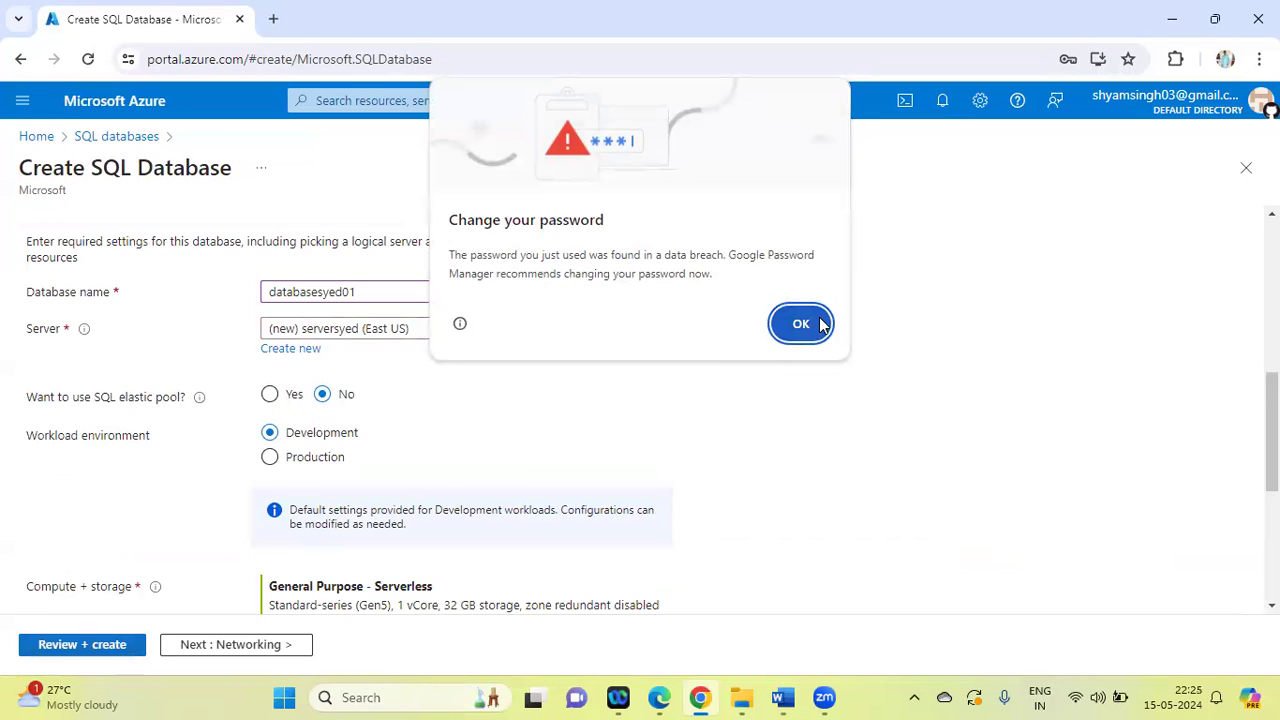
left_click(819, 320)
Review the SQL database's configuration summary and cost estimate, and create the database with its new server
scroll(568, 392, "down", 4)
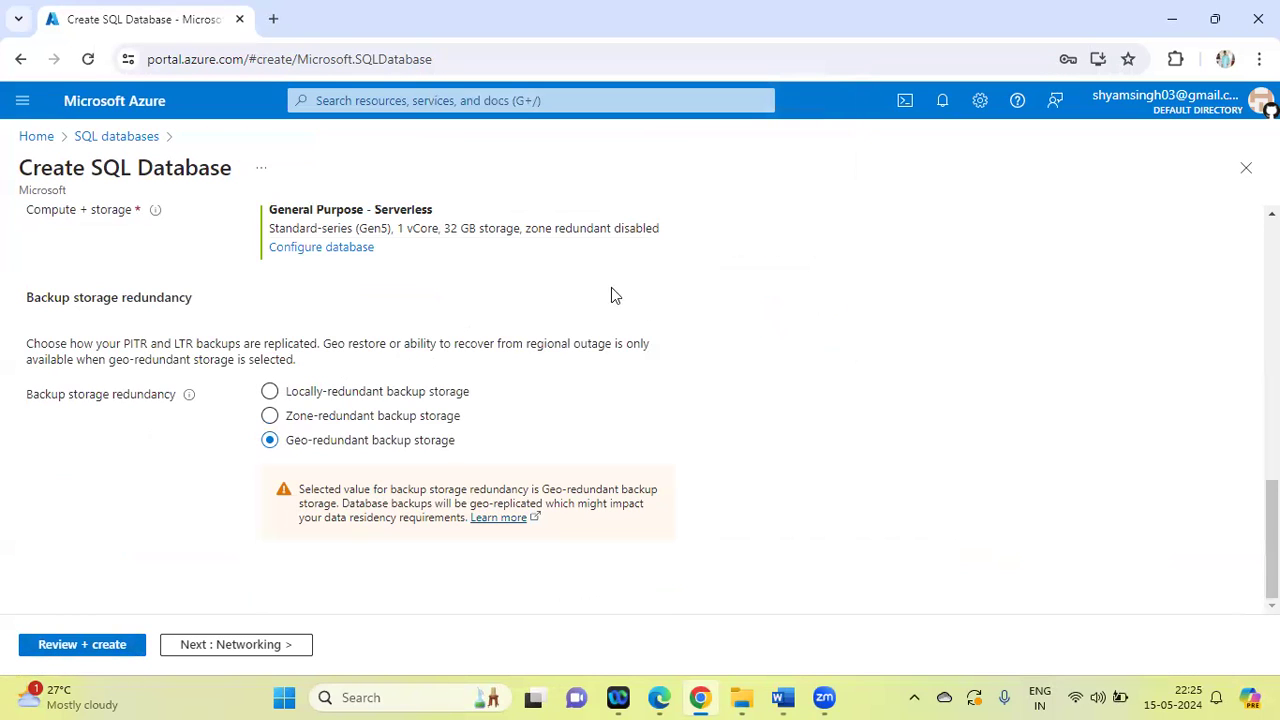
left_click(85, 646)
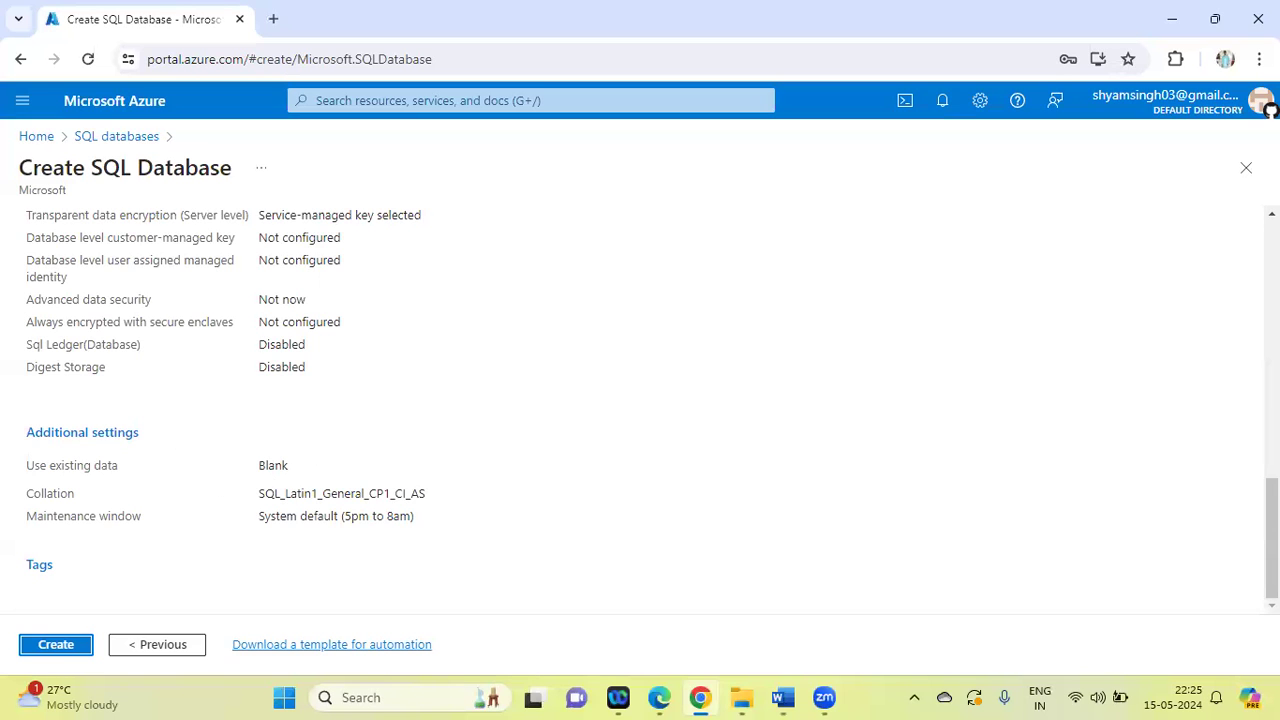
scroll(640, 400, "up", 10)
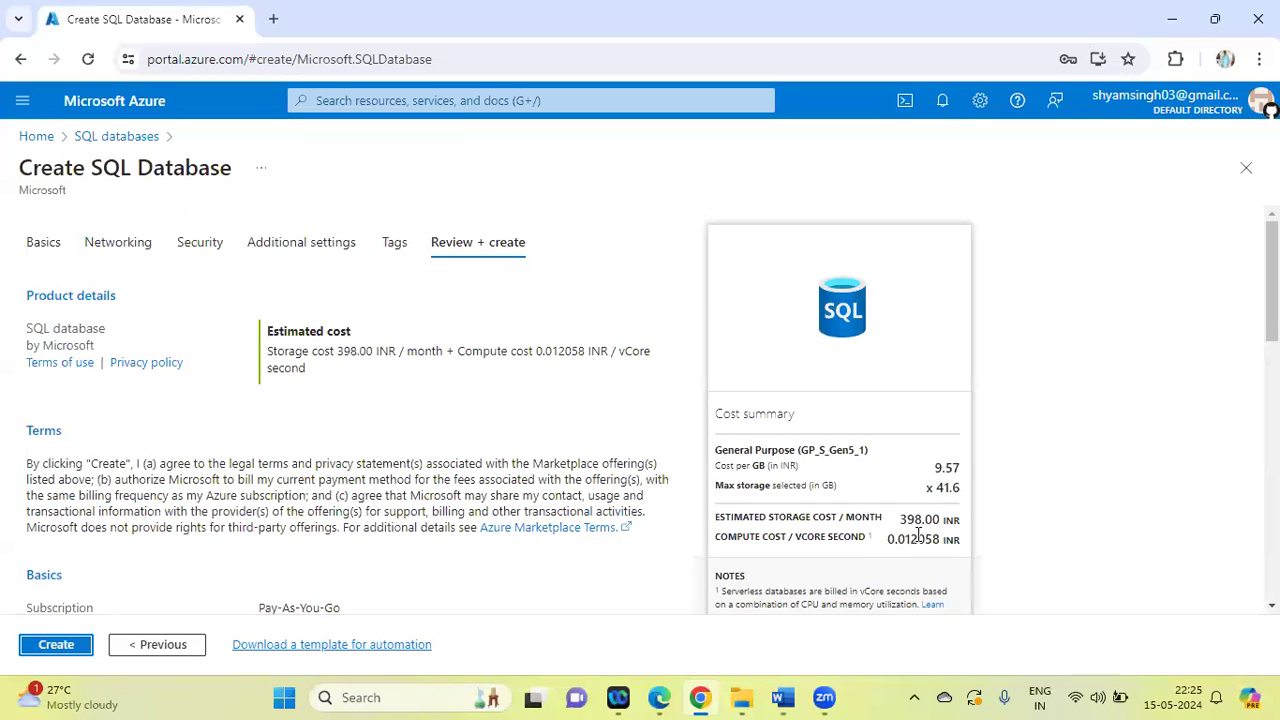
left_click_drag(1272, 282, 1272, 545)
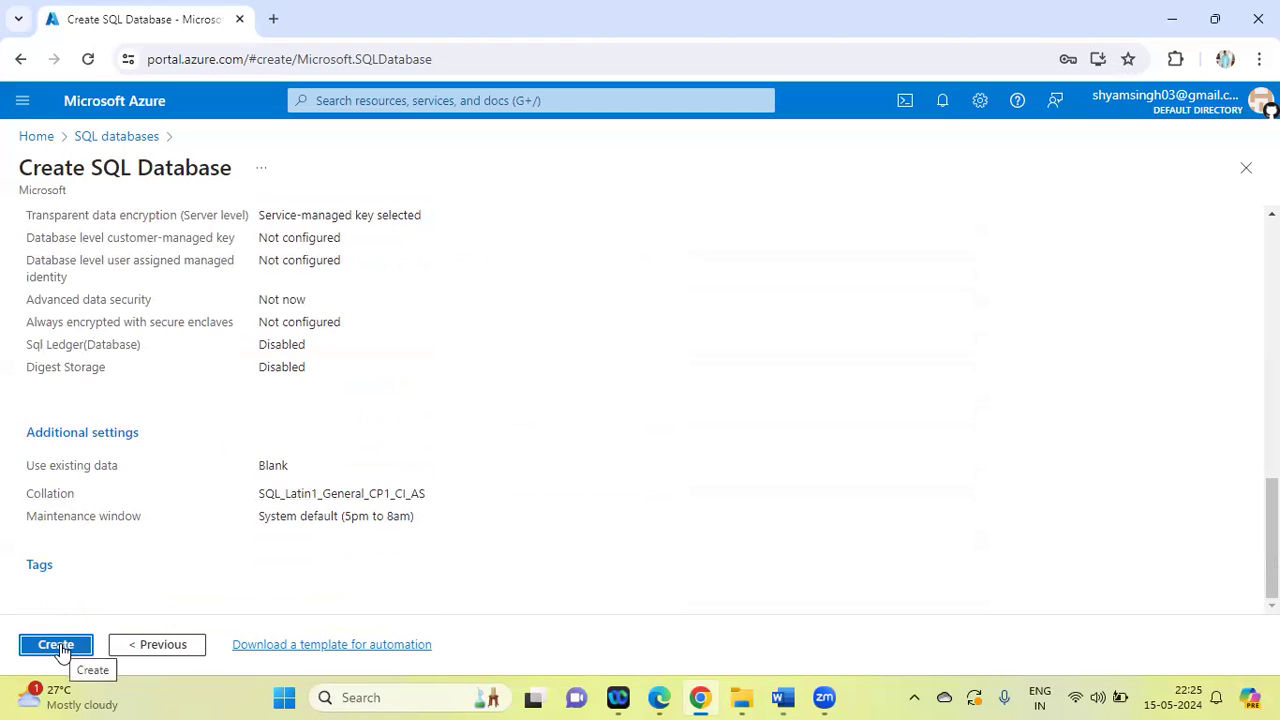
left_click_drag(1272, 541, 1272, 280)
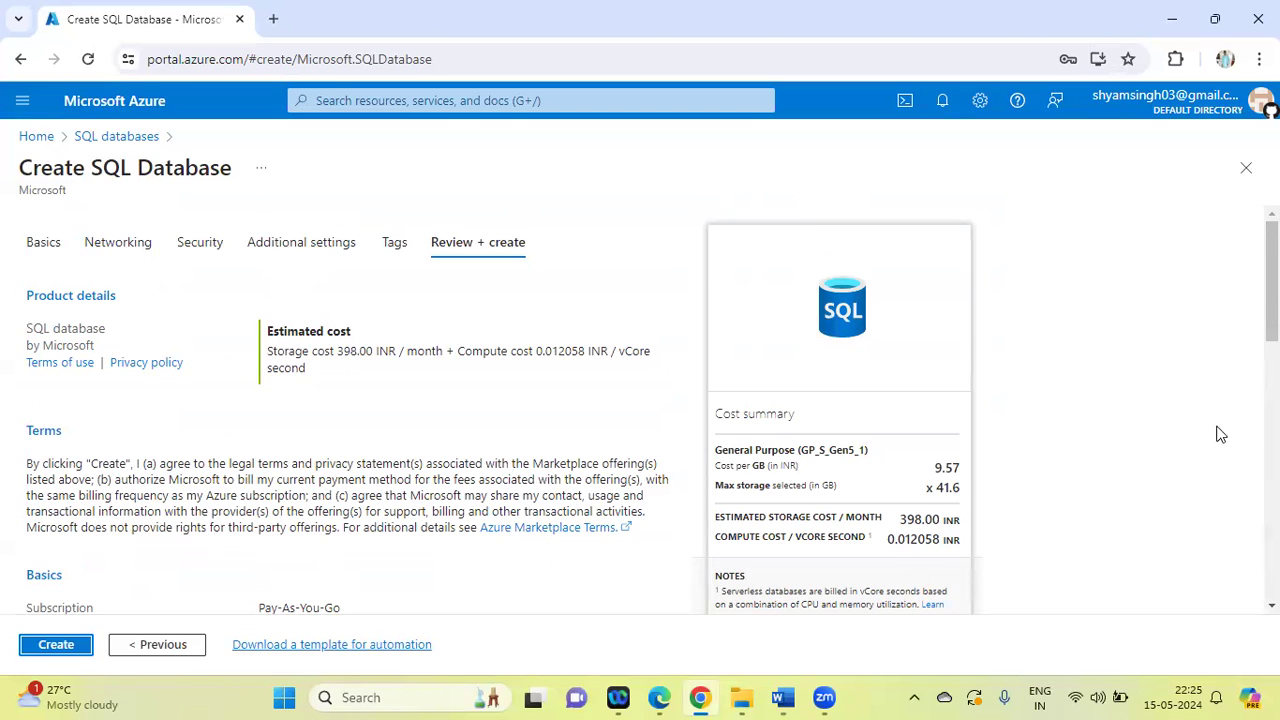
left_click_drag(1272, 280, 1272, 538)
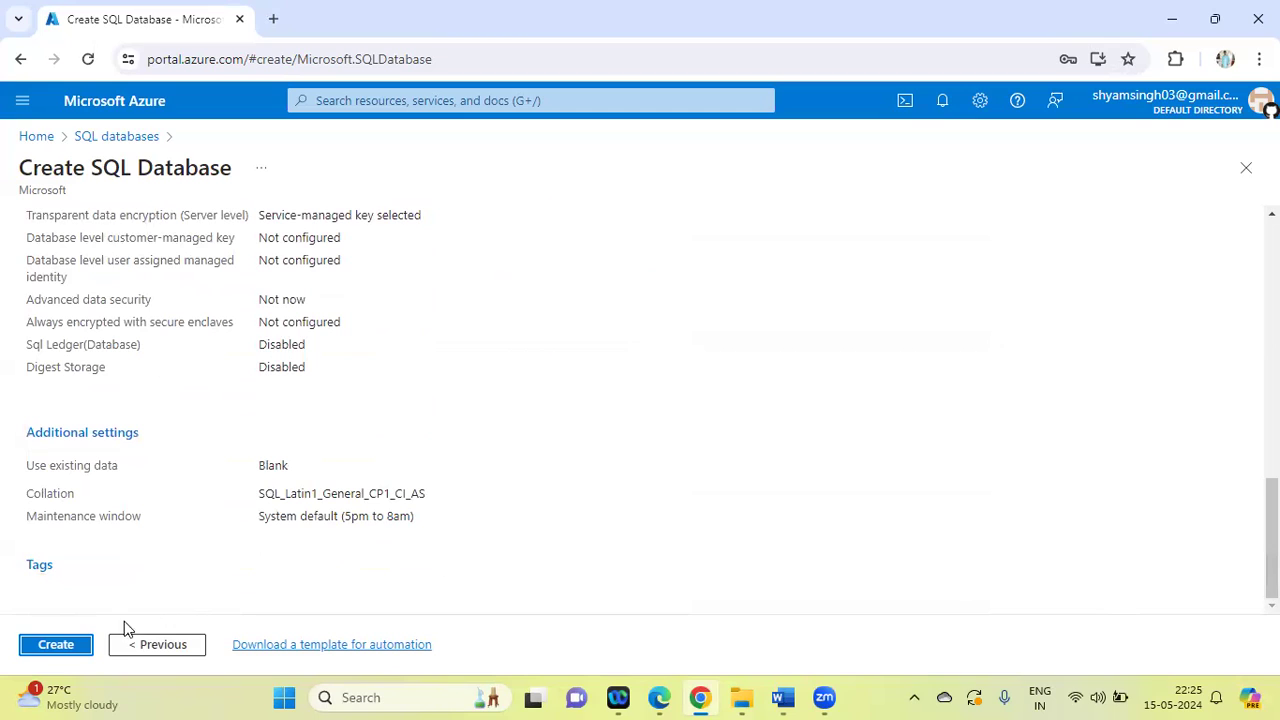
left_click(56, 645)
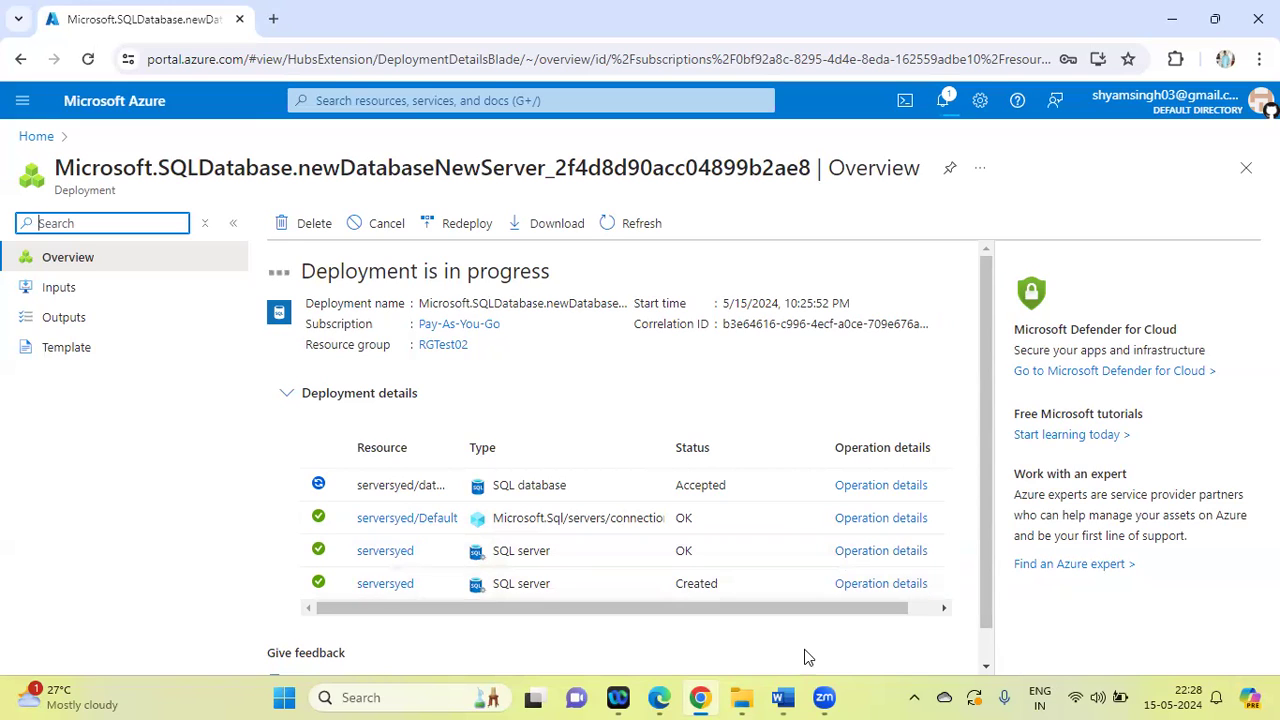
Highlight task 15, the Azure SQL database task, in green in the Word lab list, and return to the deployment page in Chrome
left_click(785, 698)
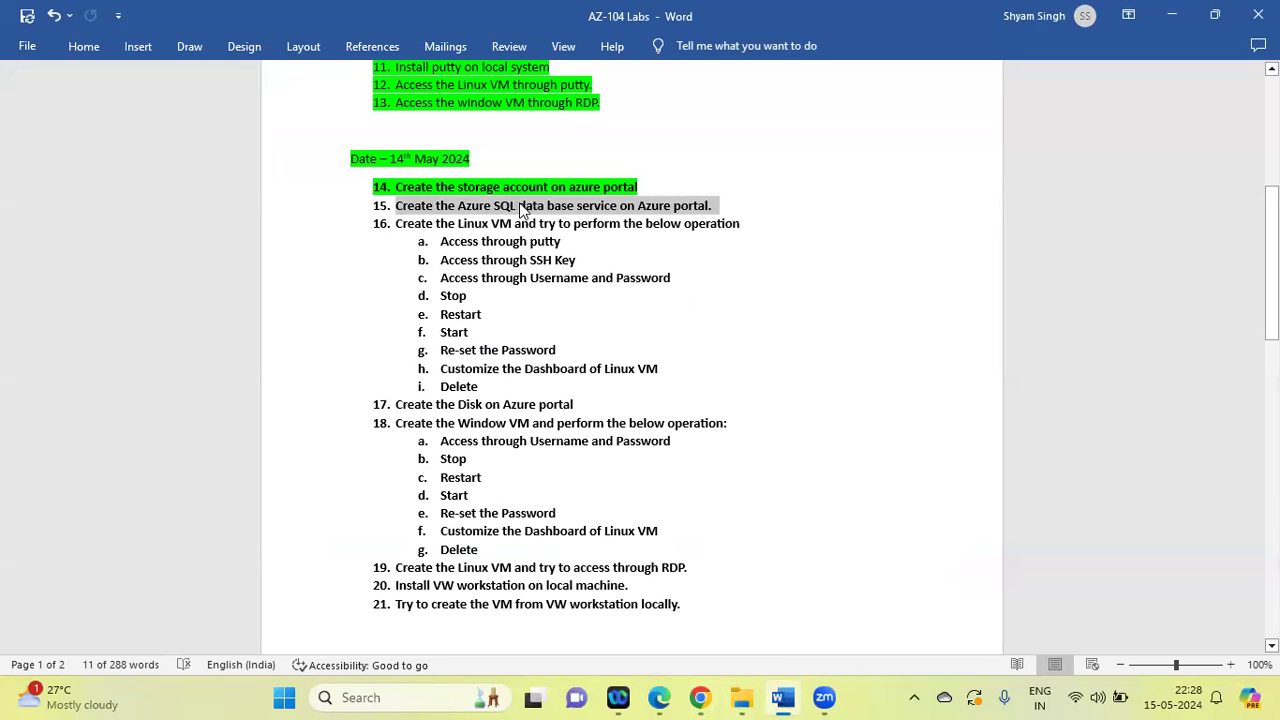
left_click(484, 215)
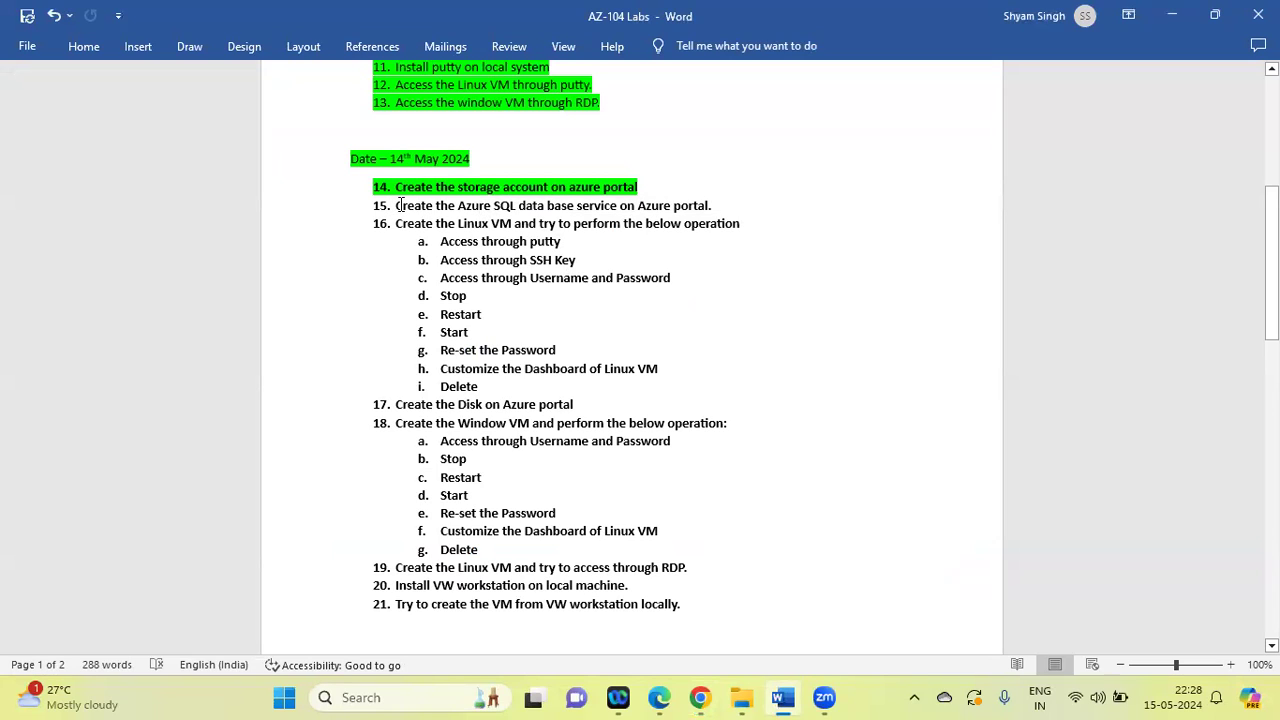
left_click_drag(397, 205, 721, 199)
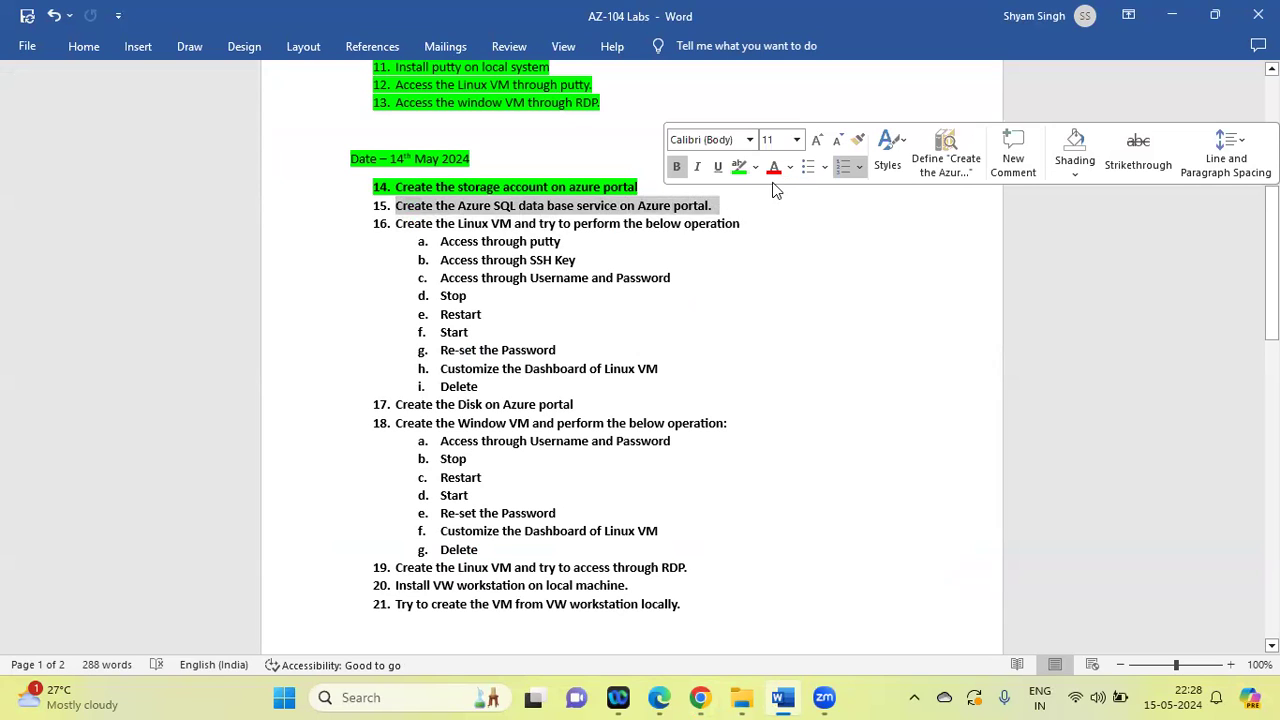
left_click(741, 168)
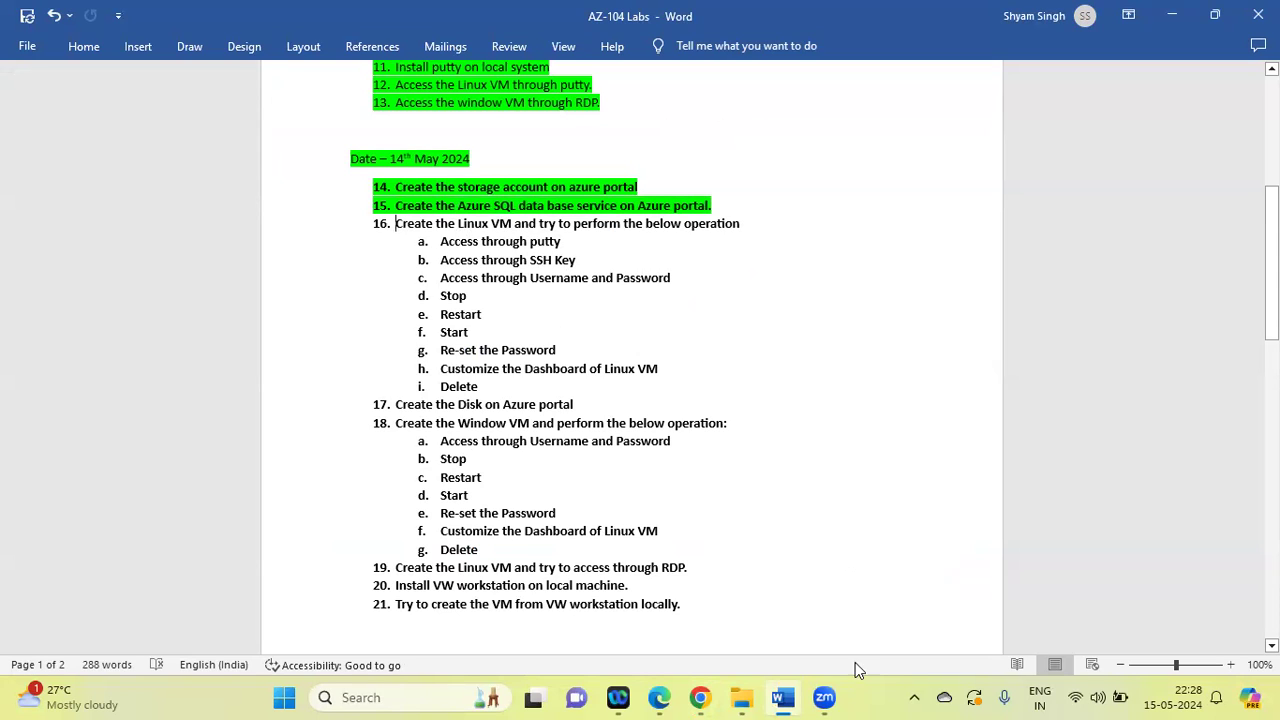
left_click(703, 697)
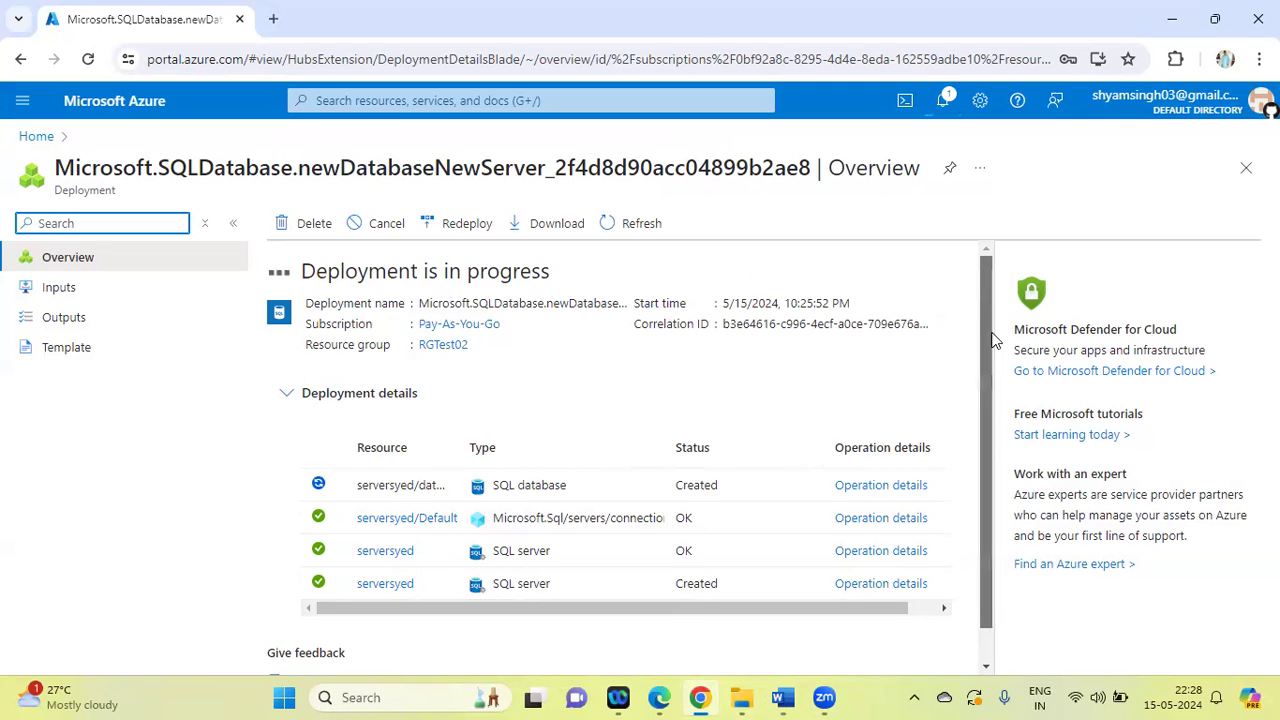
scroll(997, 341, "down", 1)
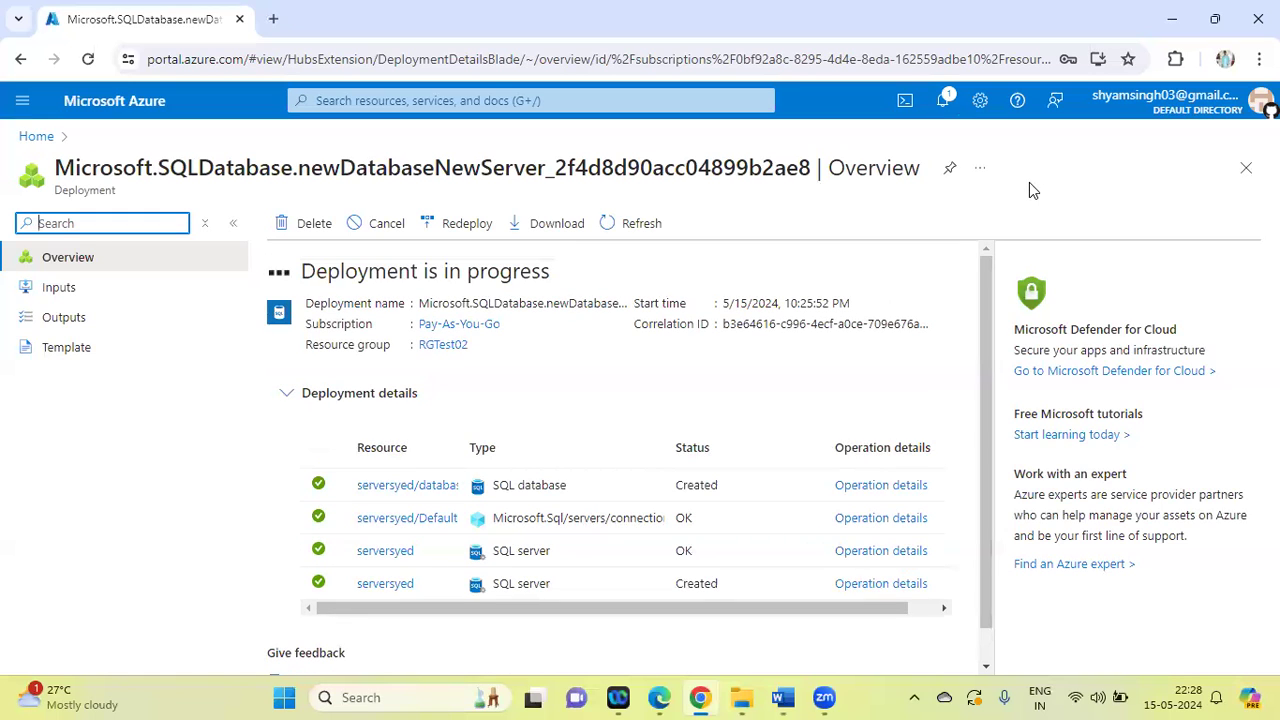
Switch to the Word lab list to read task 16 about the Linux VM, and return to the Azure deployment page in Chrome
left_click(783, 699)
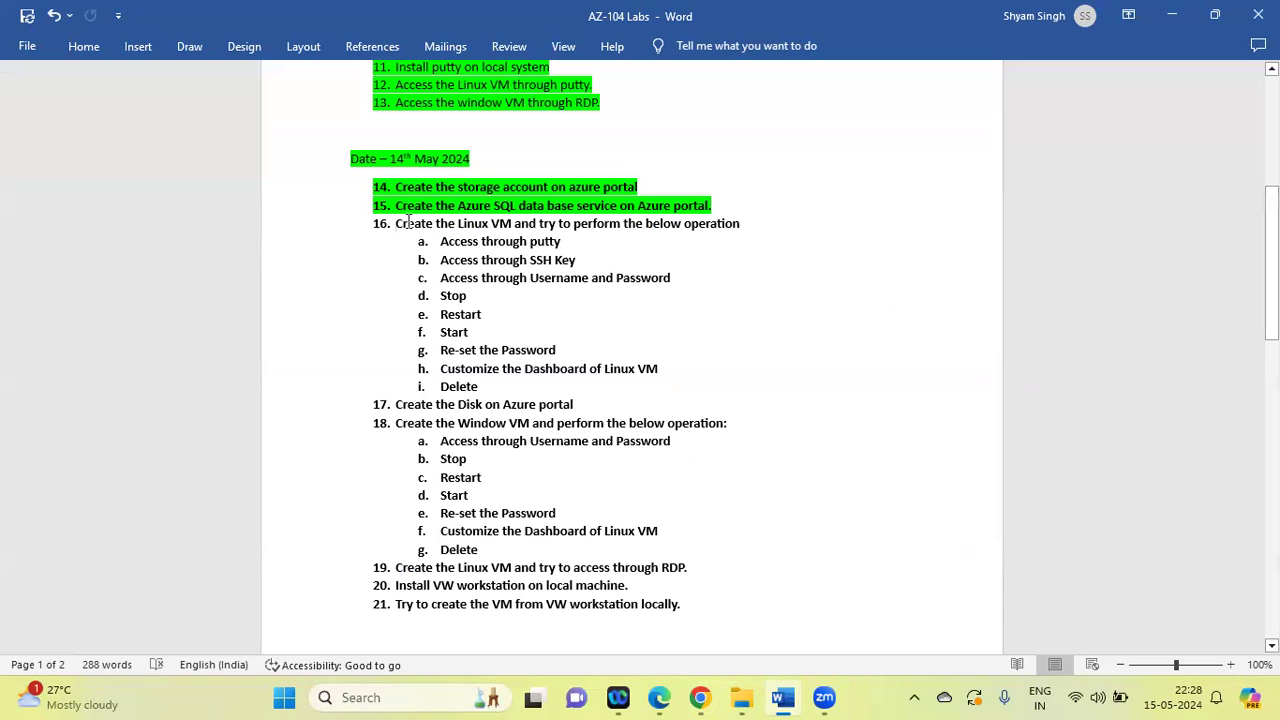
left_click_drag(399, 222, 757, 220)
left_click(806, 298)
left_click(699, 697)
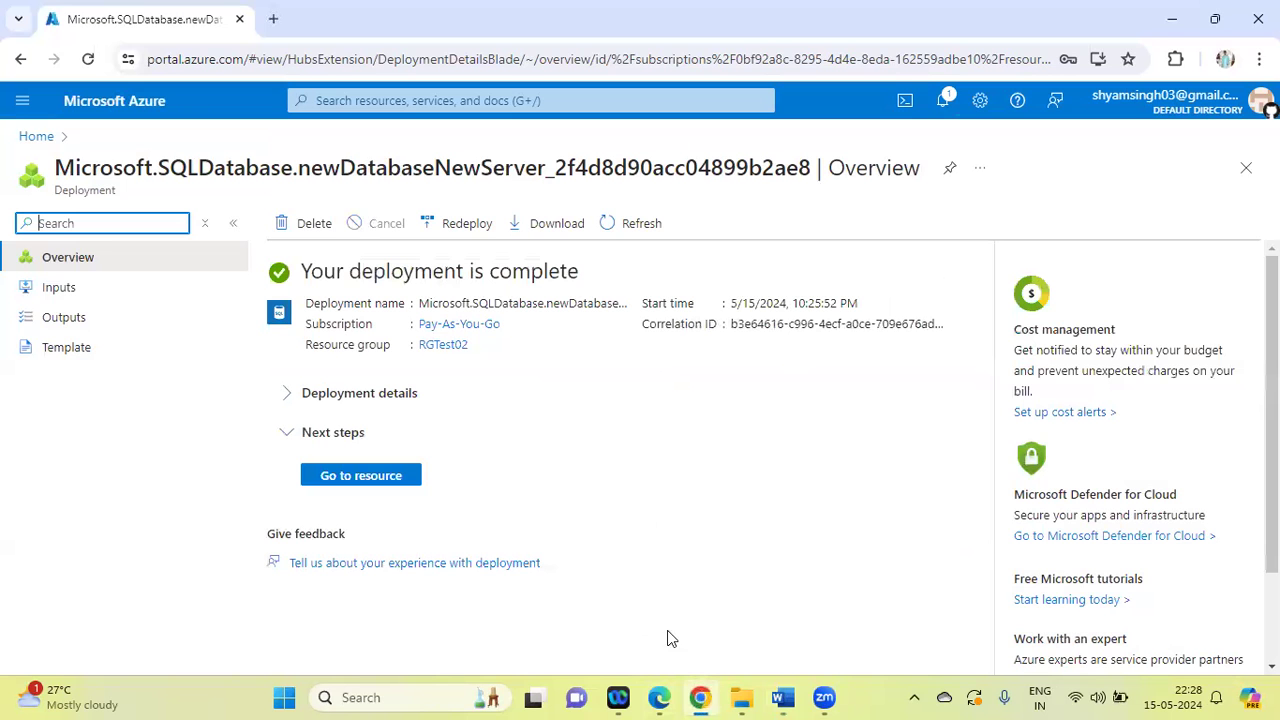
left_click(371, 101)
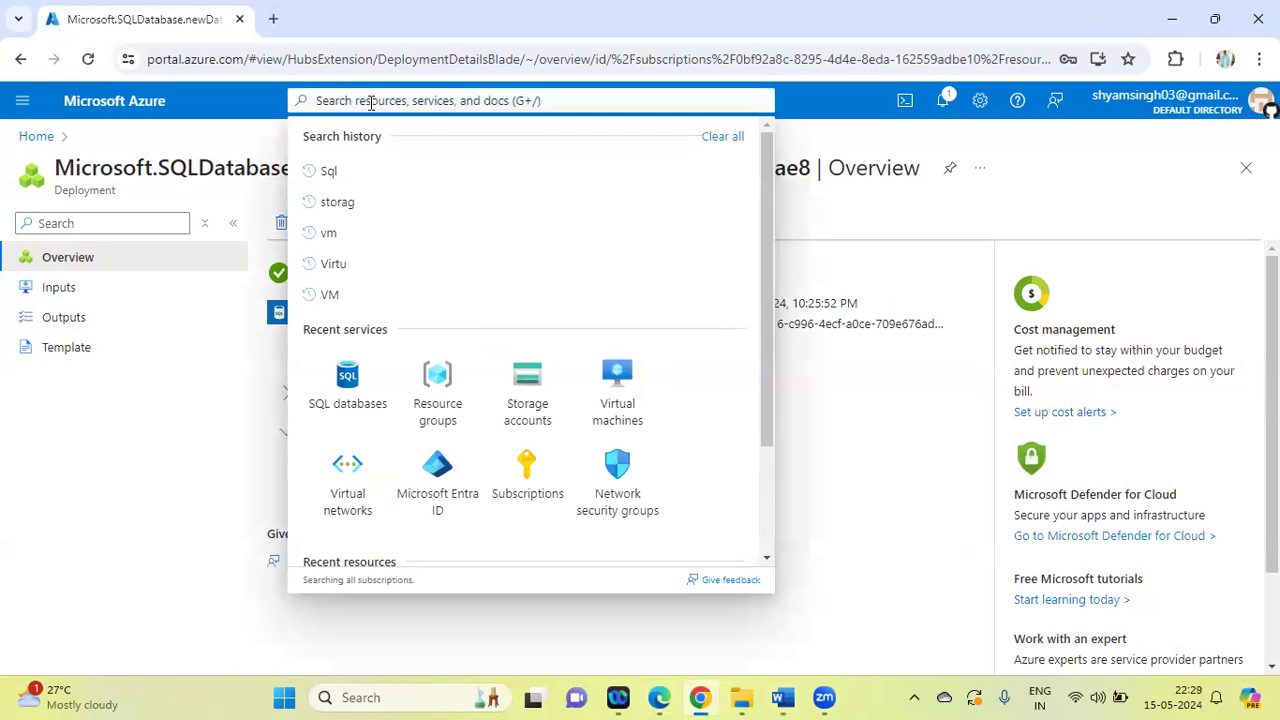
left_click(222, 416)
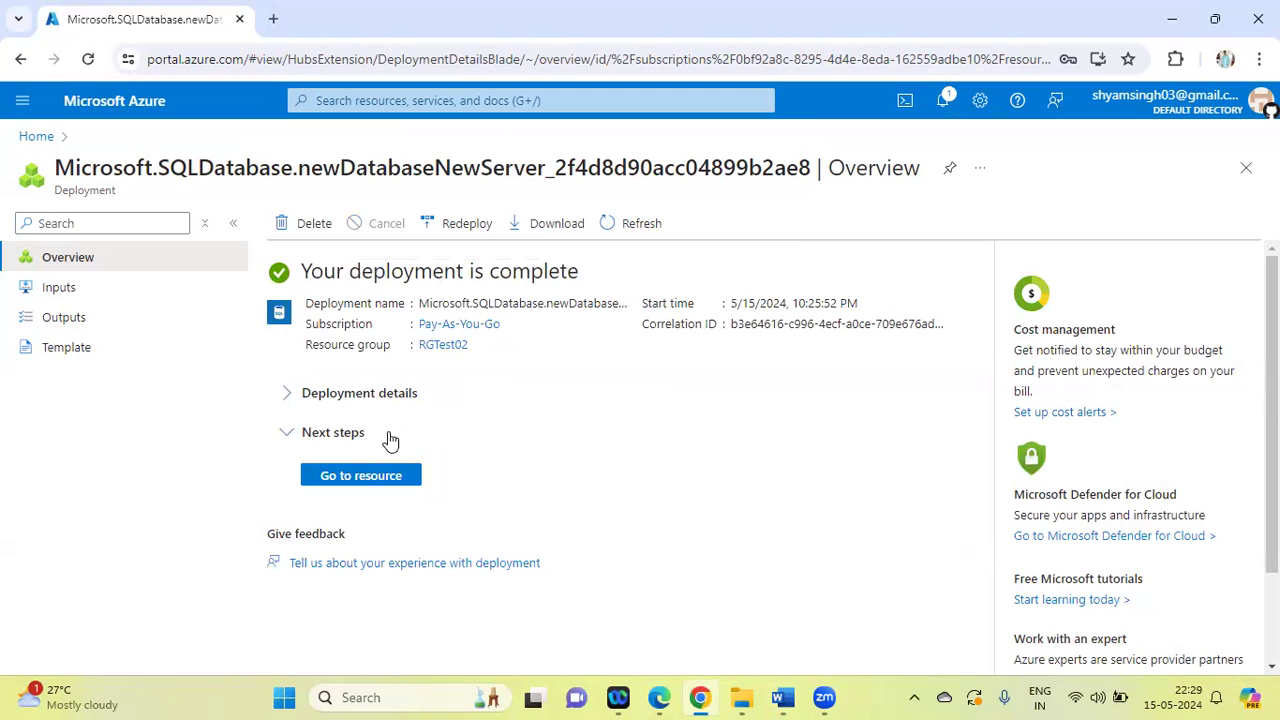
Open the deployed SQL database resource and review its overview, getting-started options and available connection tools
left_click(364, 477)
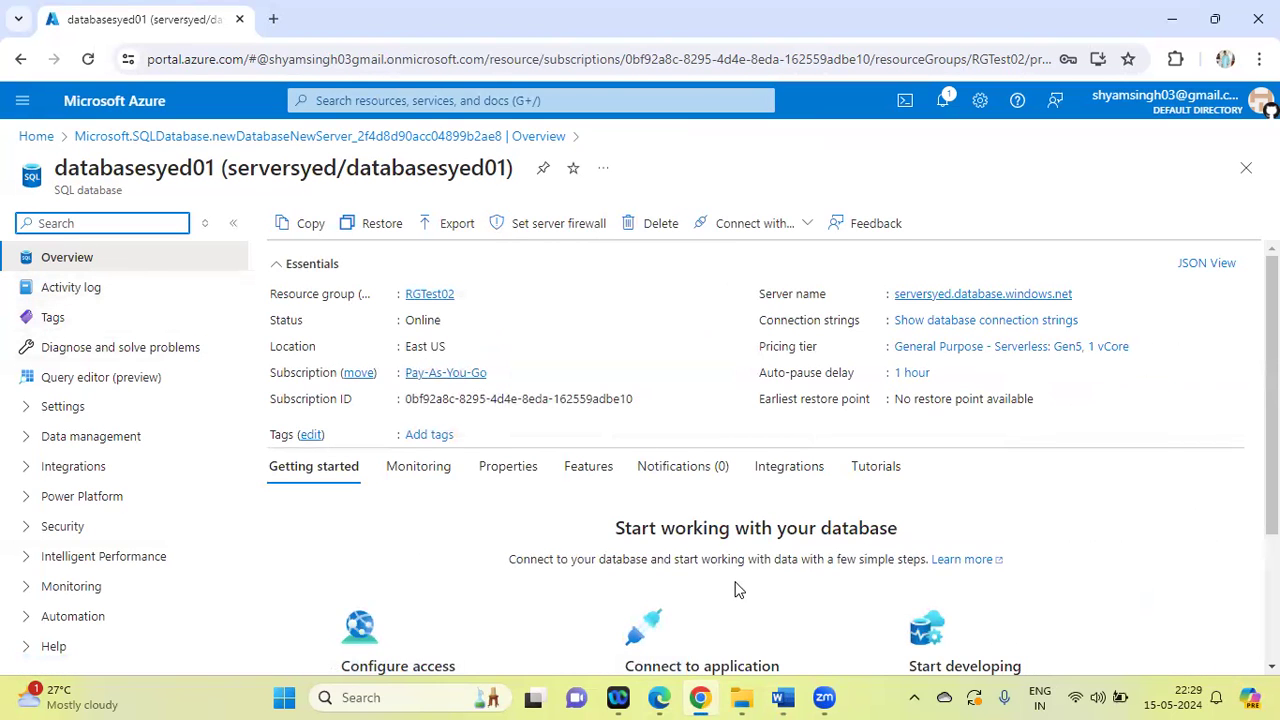
scroll(1272, 400, "down", 2)
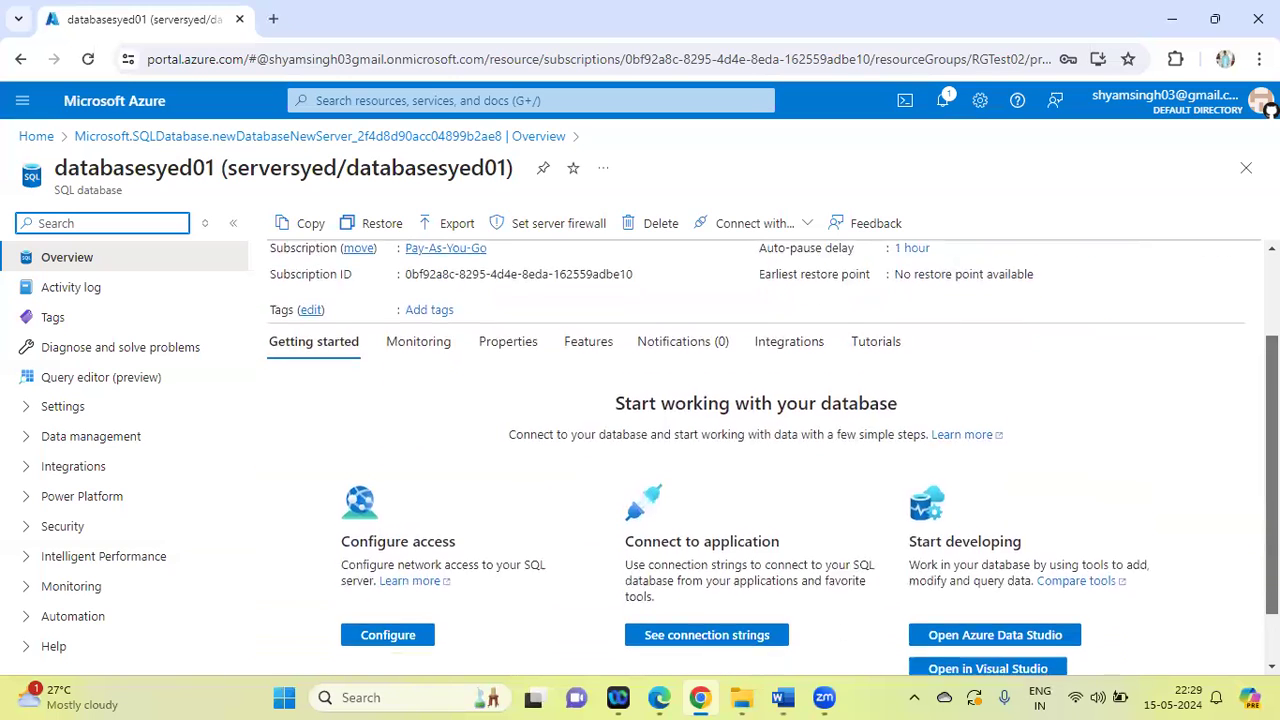
scroll(1272, 450, "down", 1)
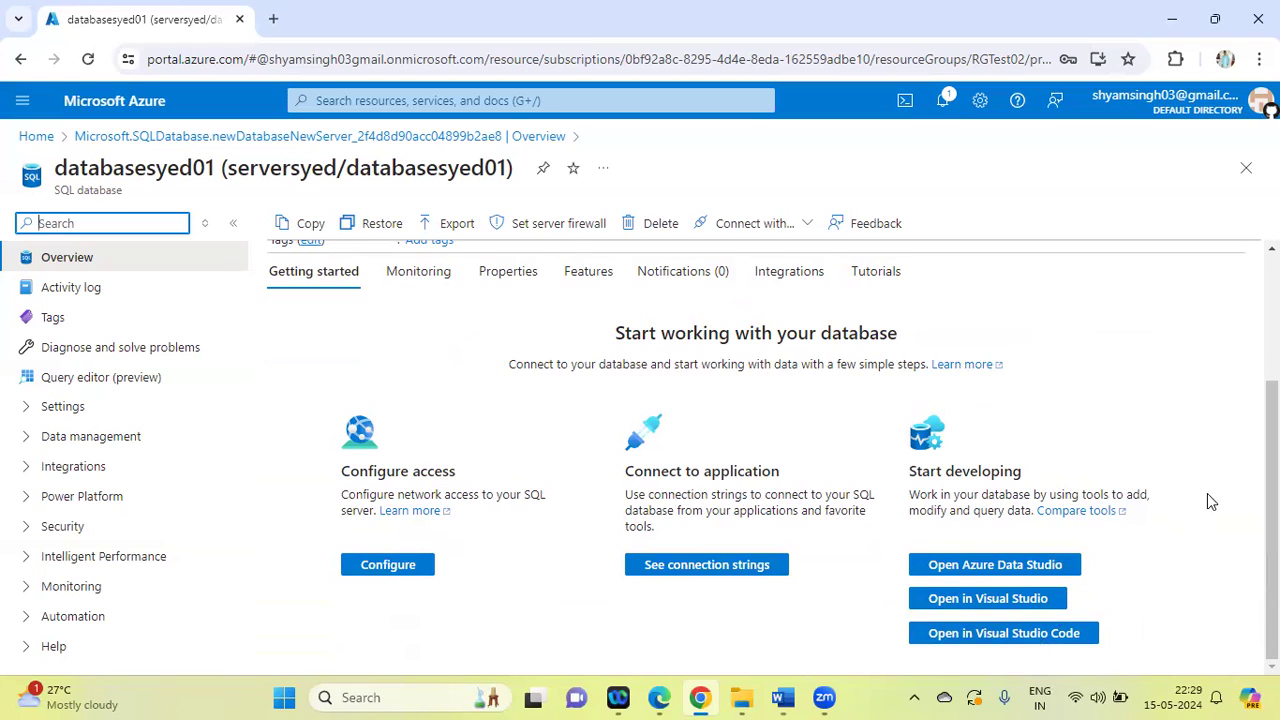
scroll(507, 246, "up", 3)
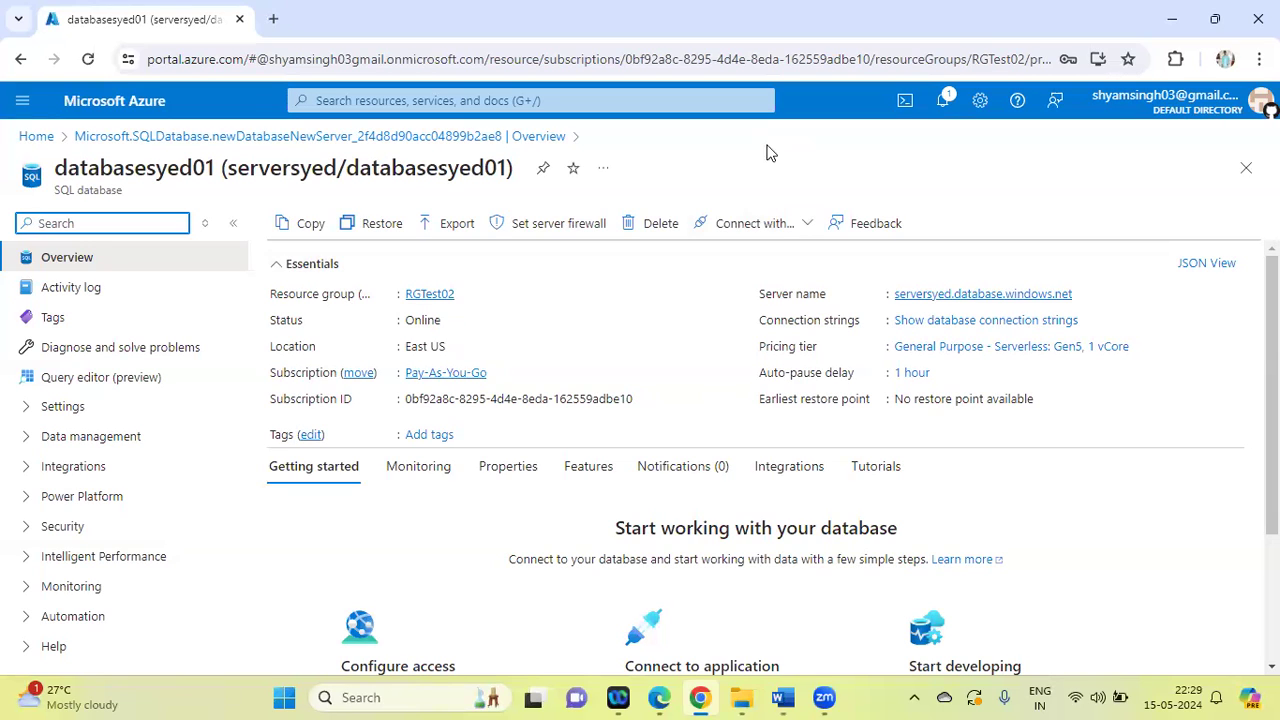
left_click(803, 225)
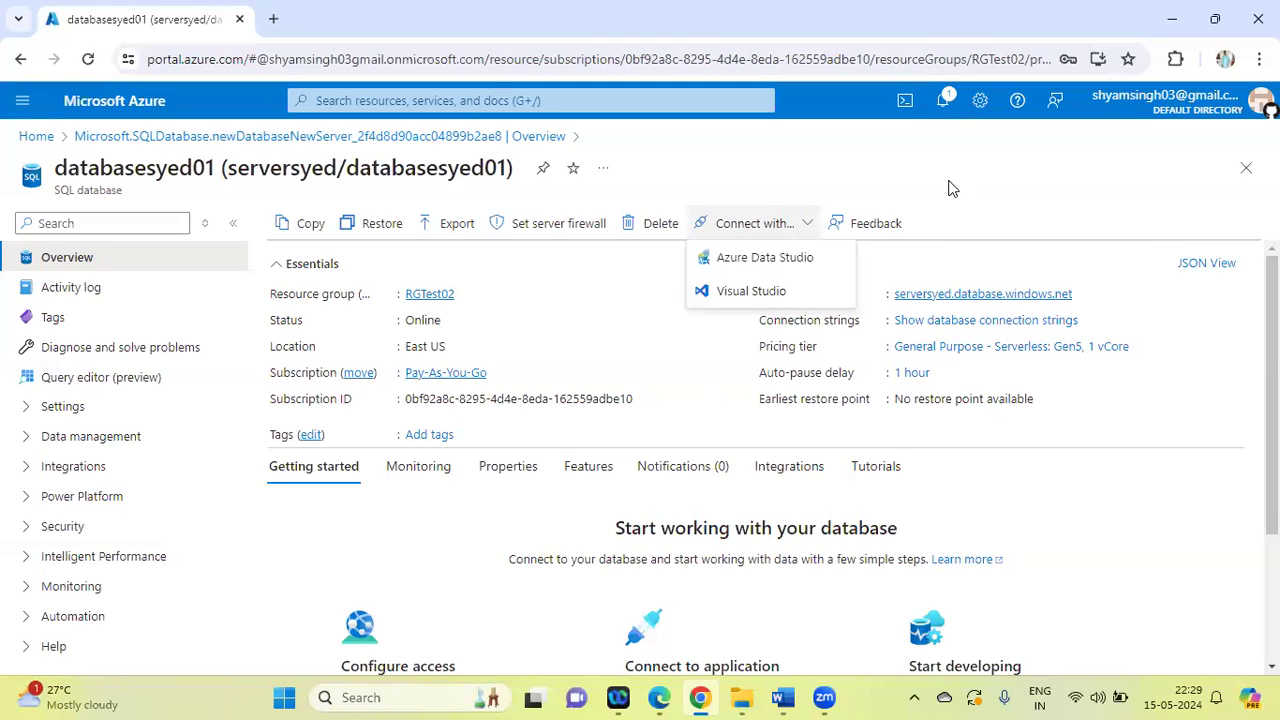
Open the RGTest02 resource group and delete it with all its dependent resources, confirming with the group's name
left_click(373, 92)
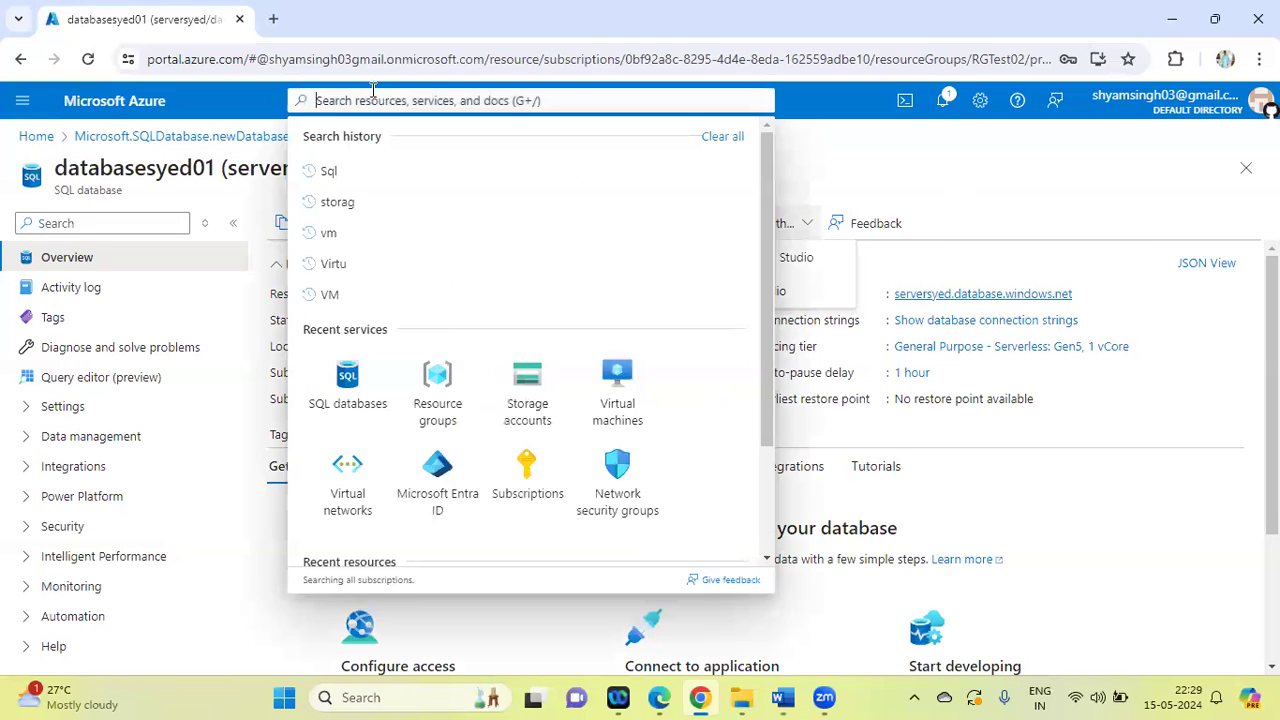
left_click(441, 385)
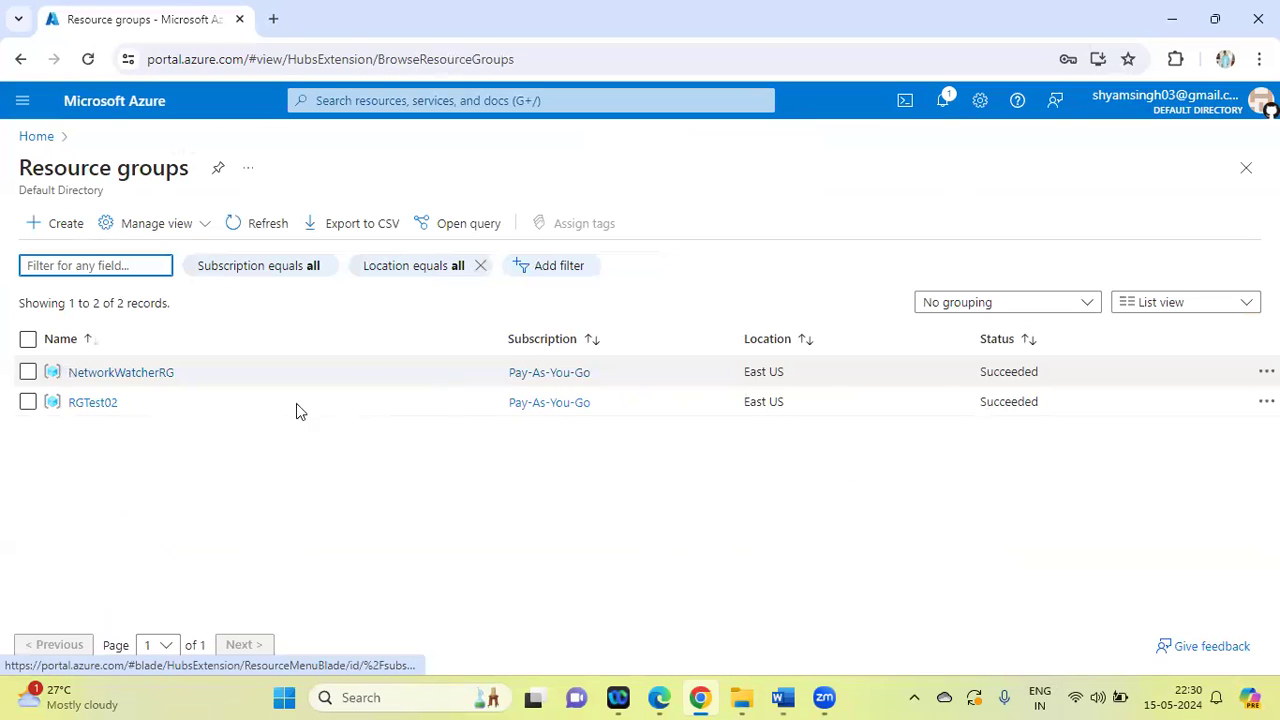
left_click(95, 405)
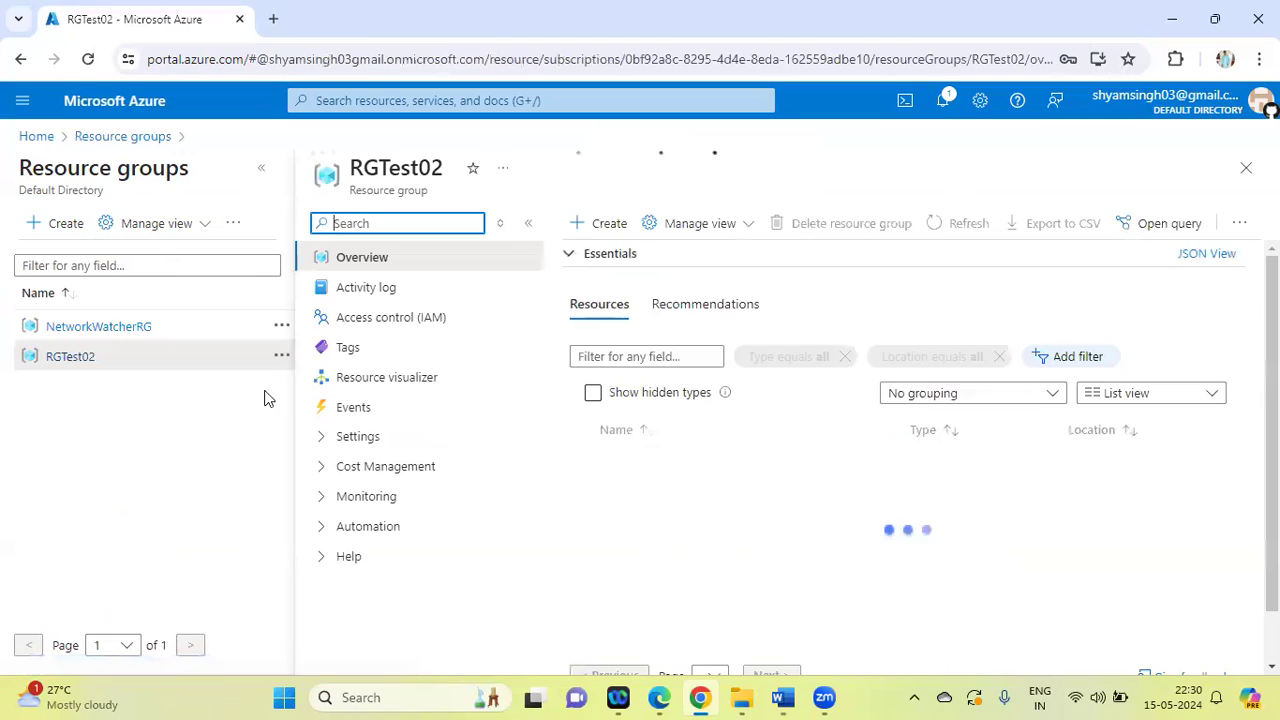
left_click(831, 230)
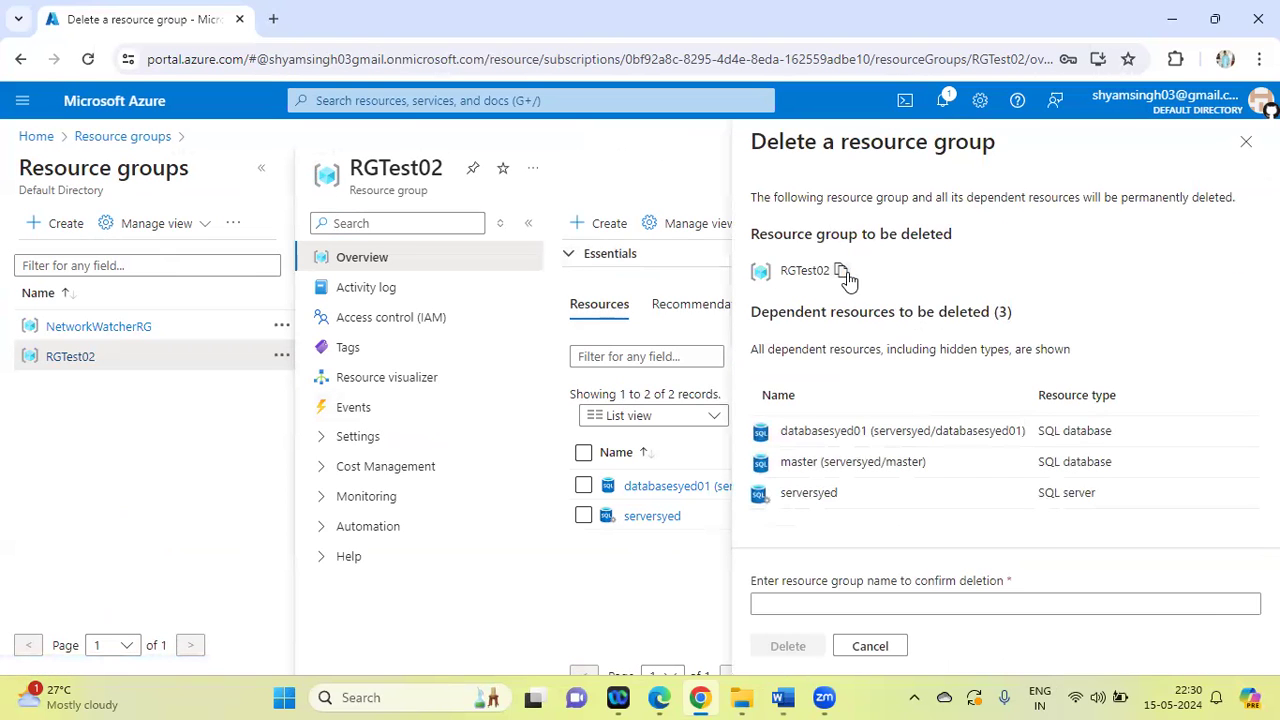
left_click(842, 273)
left_click(790, 604)
key("ctrl+v")
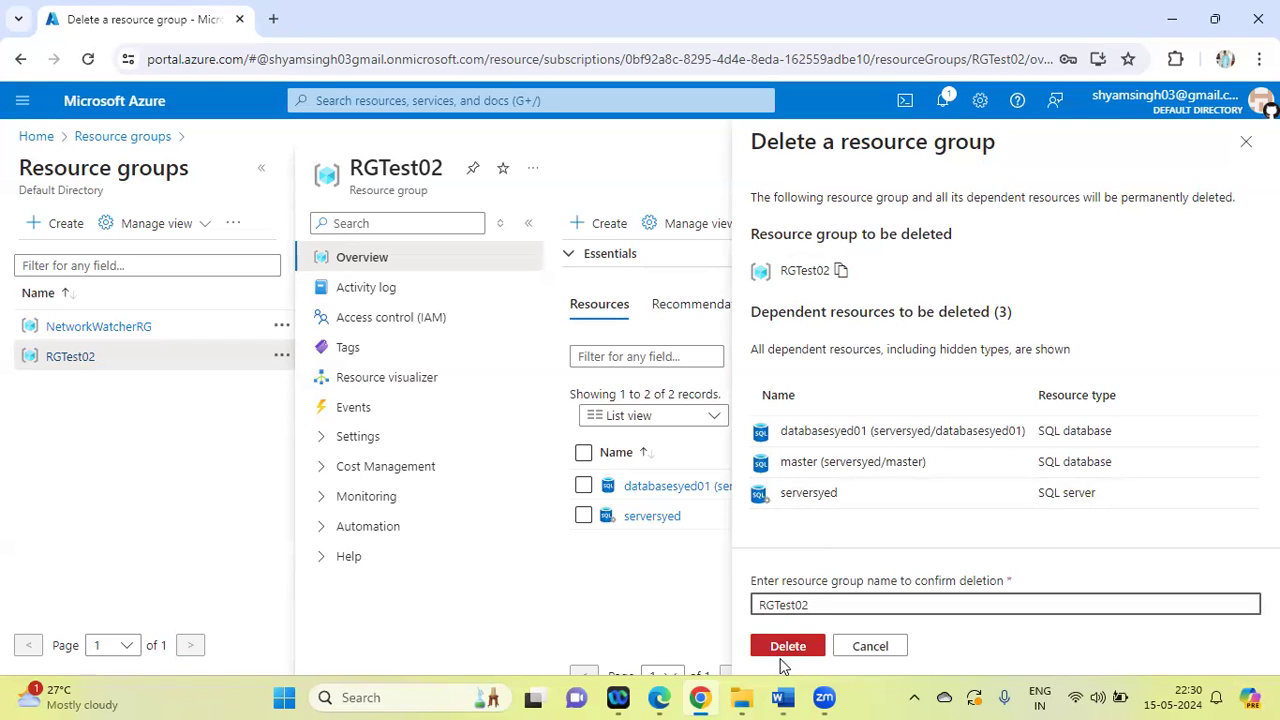
left_click(789, 647)
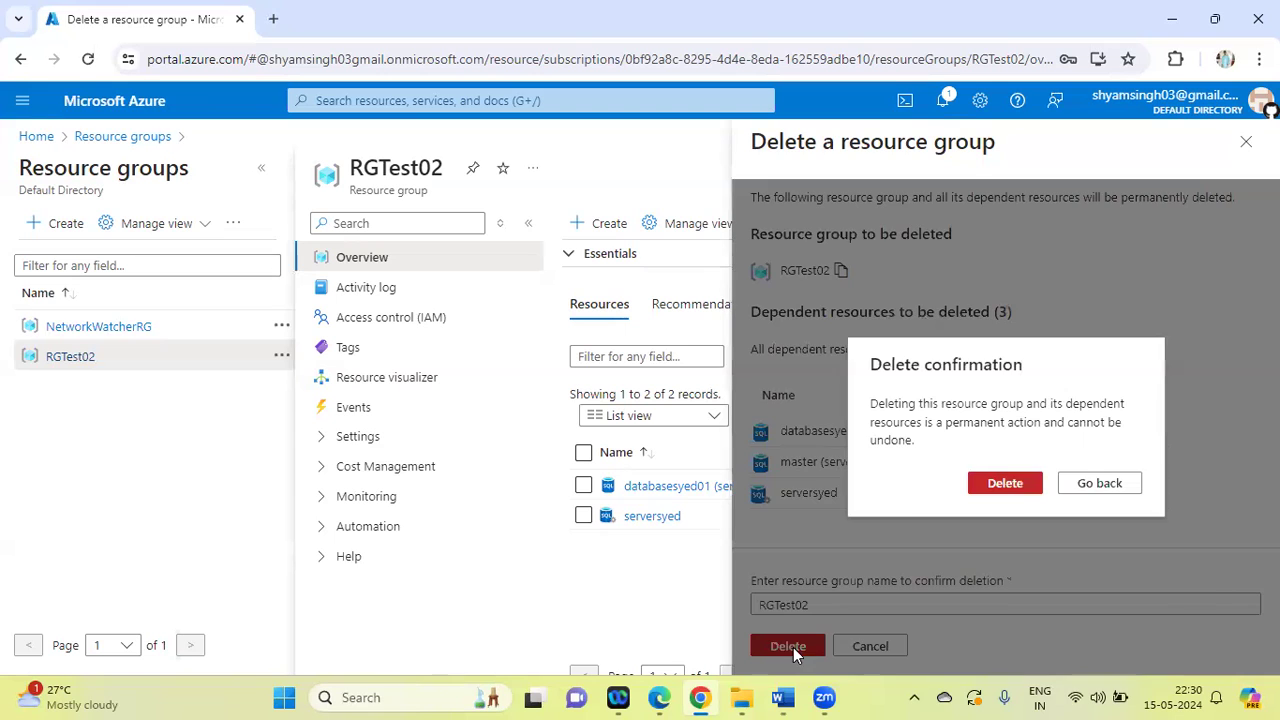
left_click(1035, 483)
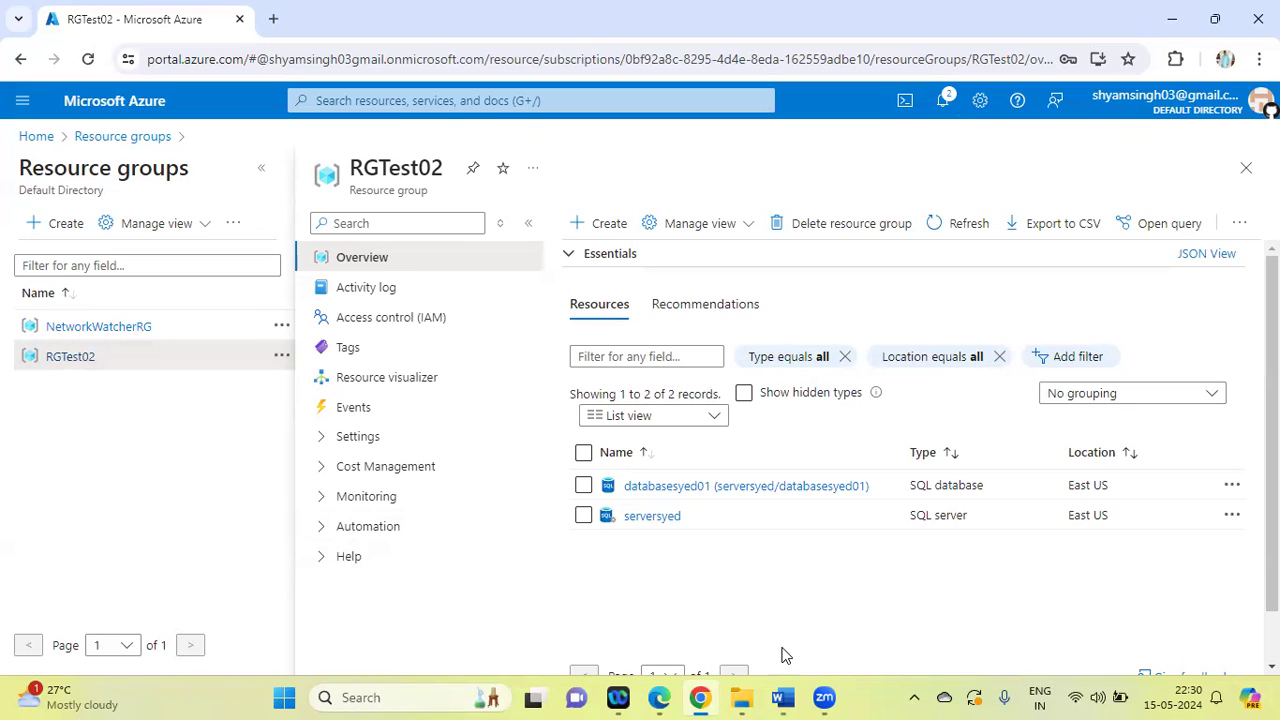
Switch to the Word lab list and highlight task 16, the Linux VM task, with its sub-items a to i in green
left_click(783, 697)
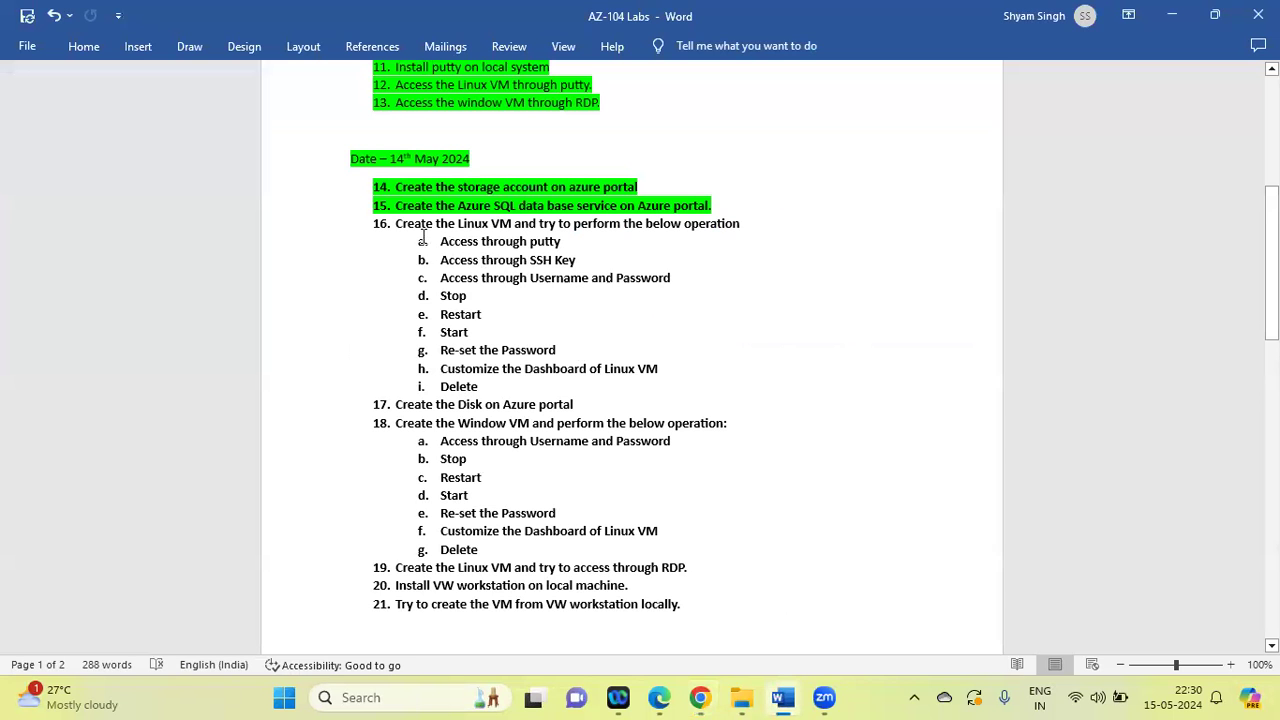
left_click_drag(395, 224, 533, 387)
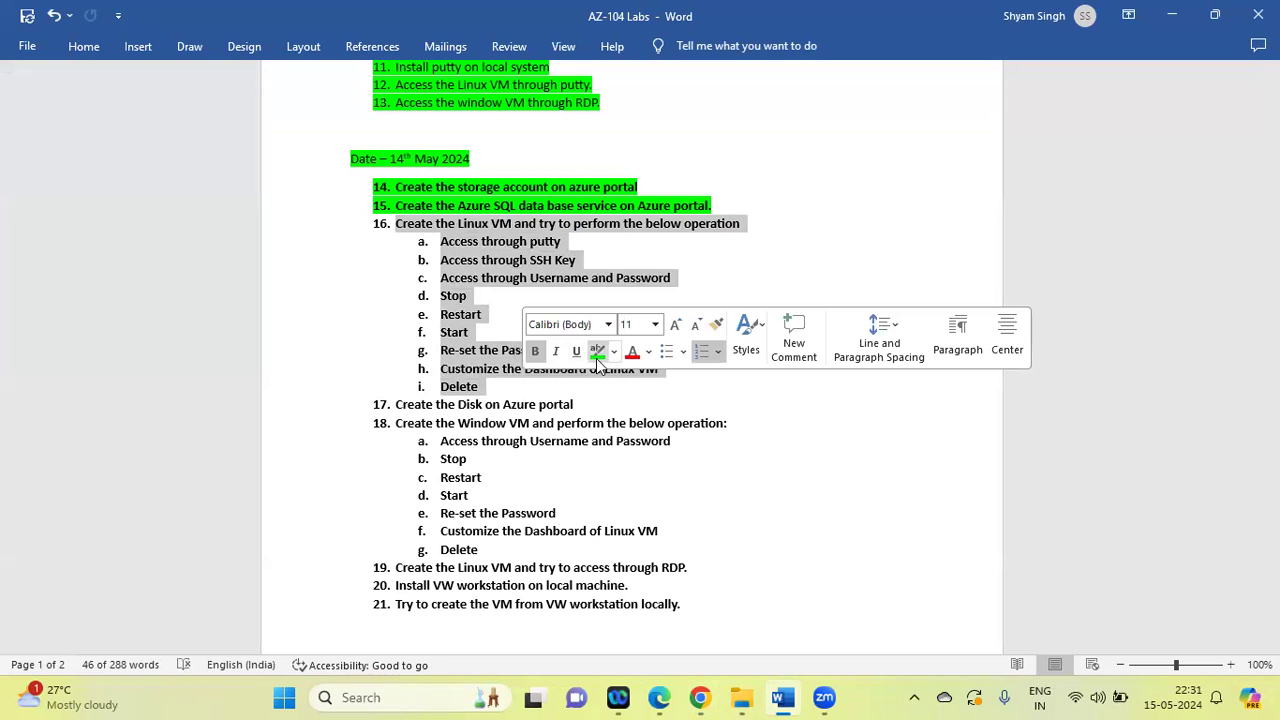
left_click(597, 351)
key("Right")
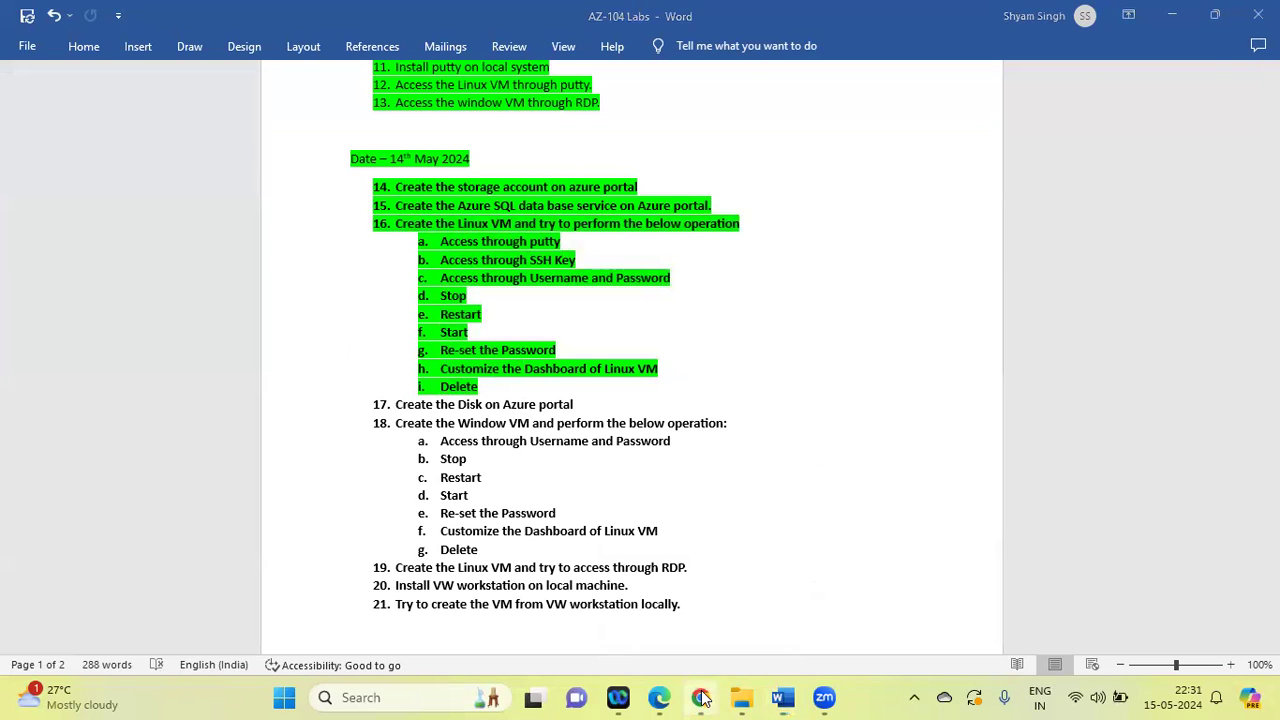
Return to the Azure portal in Chrome, search for "vm", open Virtual machines, and start creating an Azure virtual machine
key("alt+Tab")
left_click(390, 102)
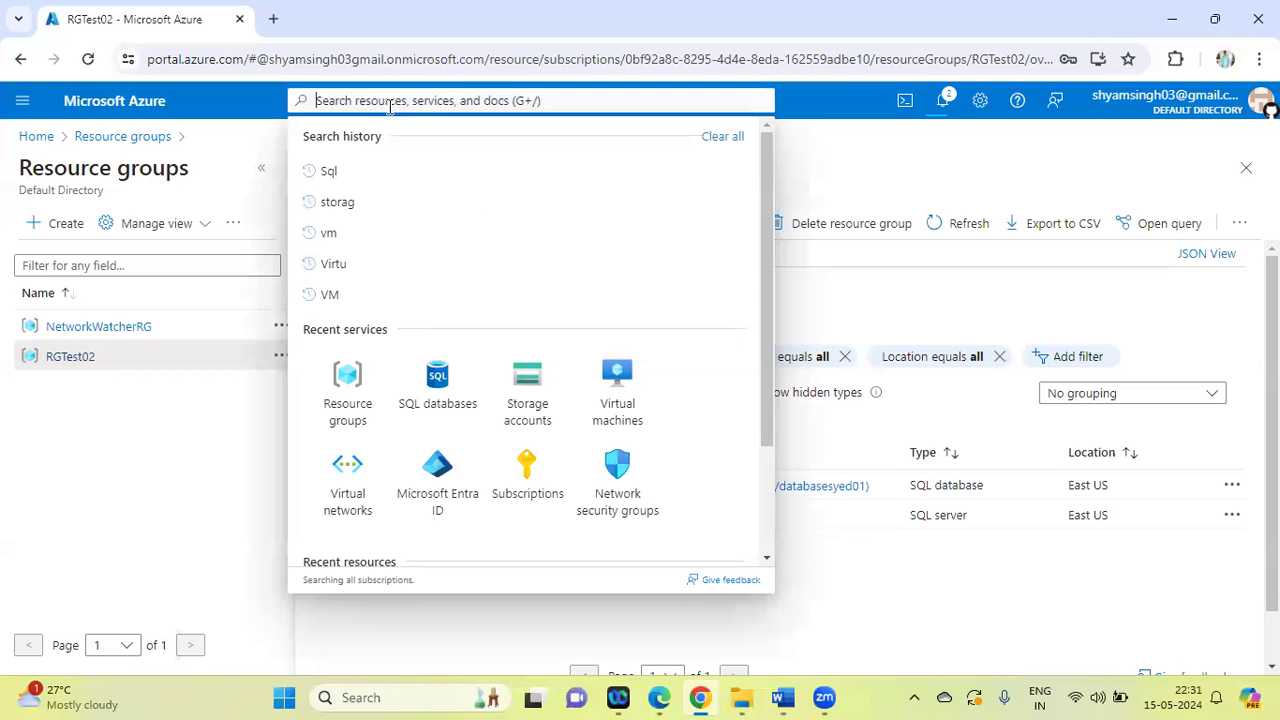
type("vm")
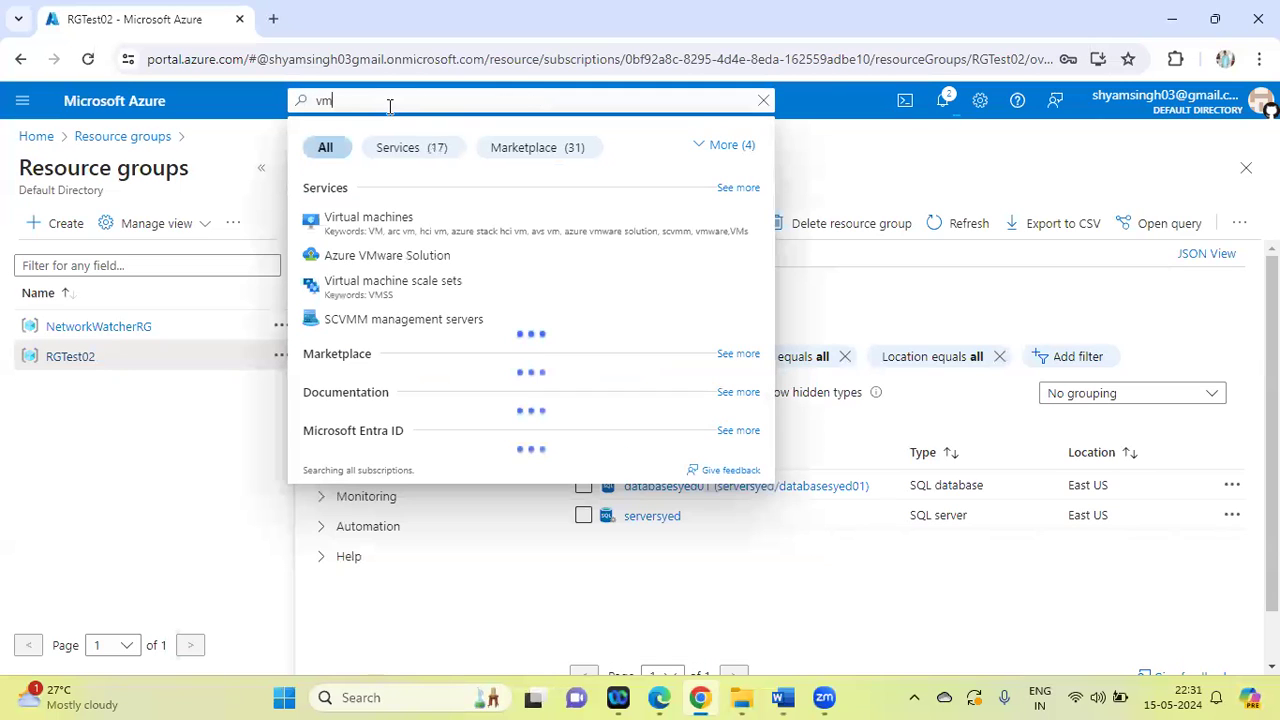
left_click(374, 224)
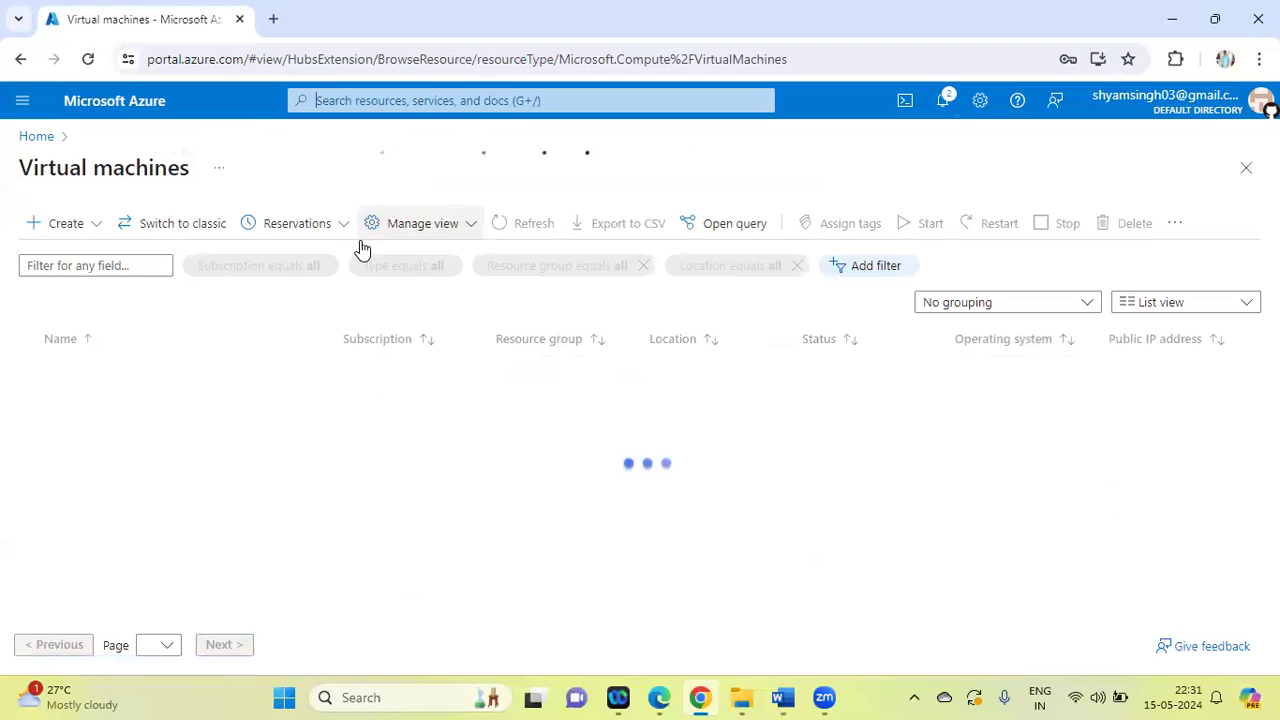
left_click(66, 224)
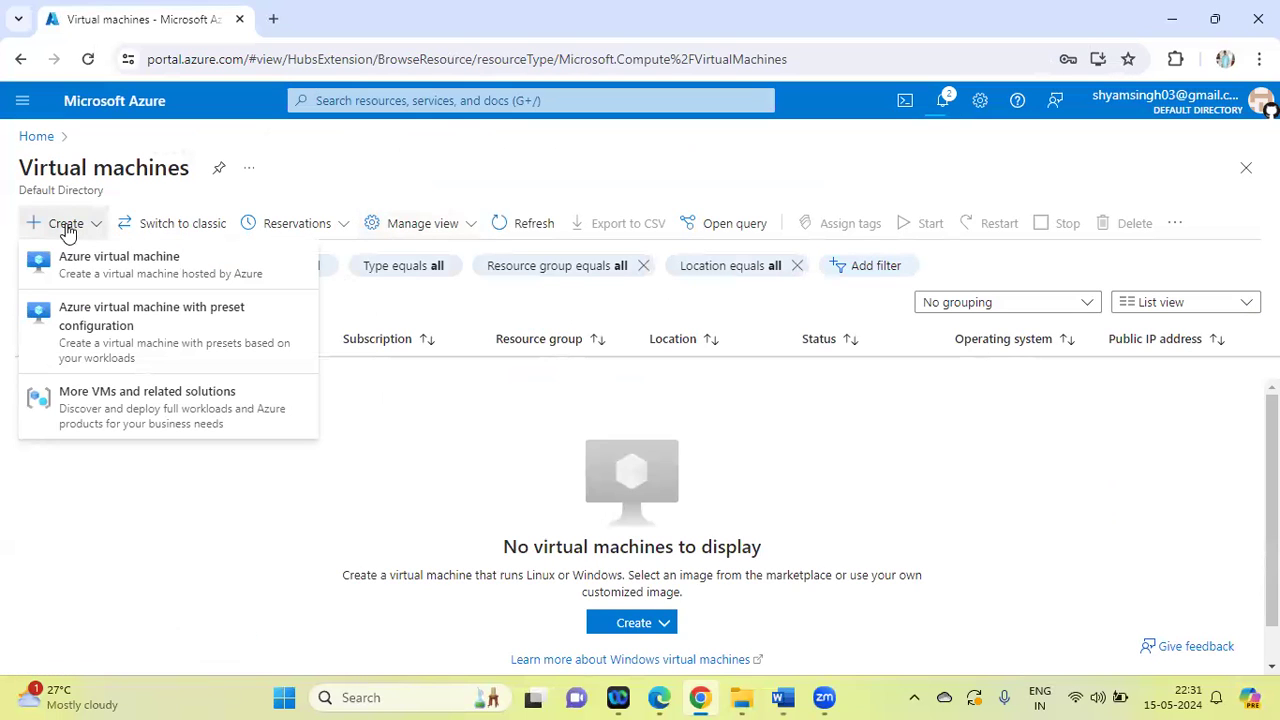
left_click(91, 254)
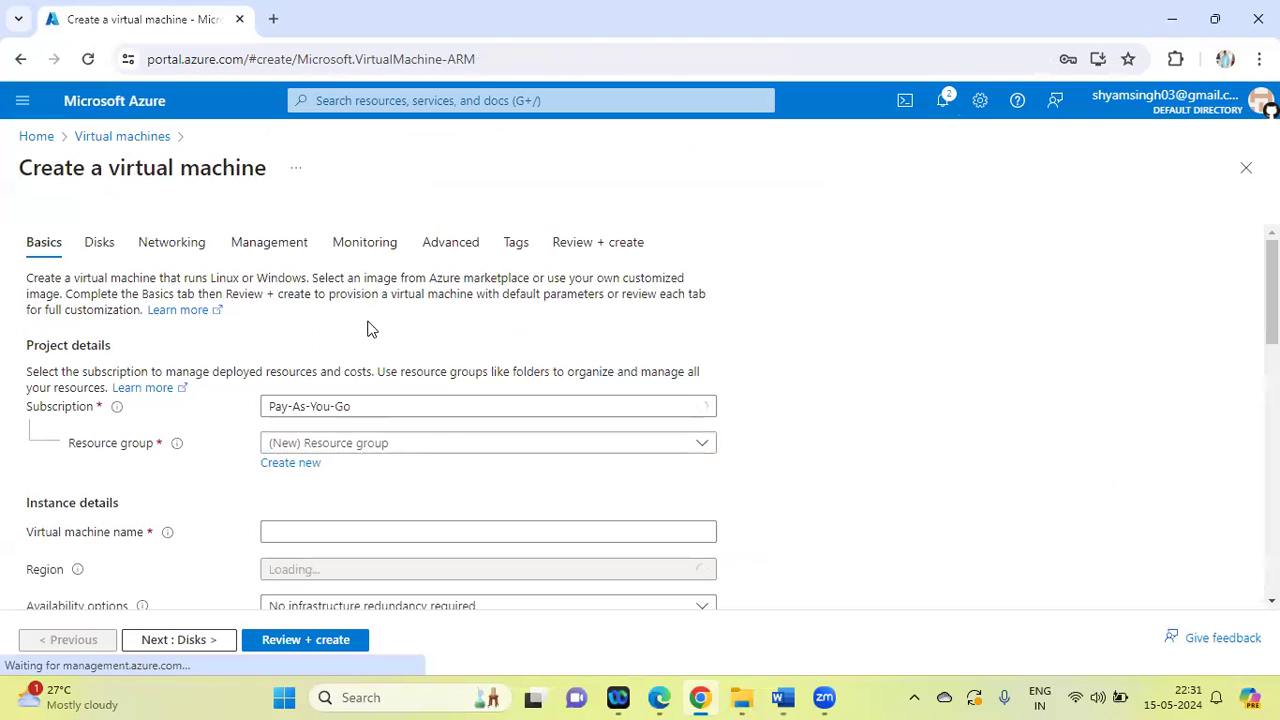
Create a new resource group named RGtest03 for the virtual machine
left_click(300, 465)
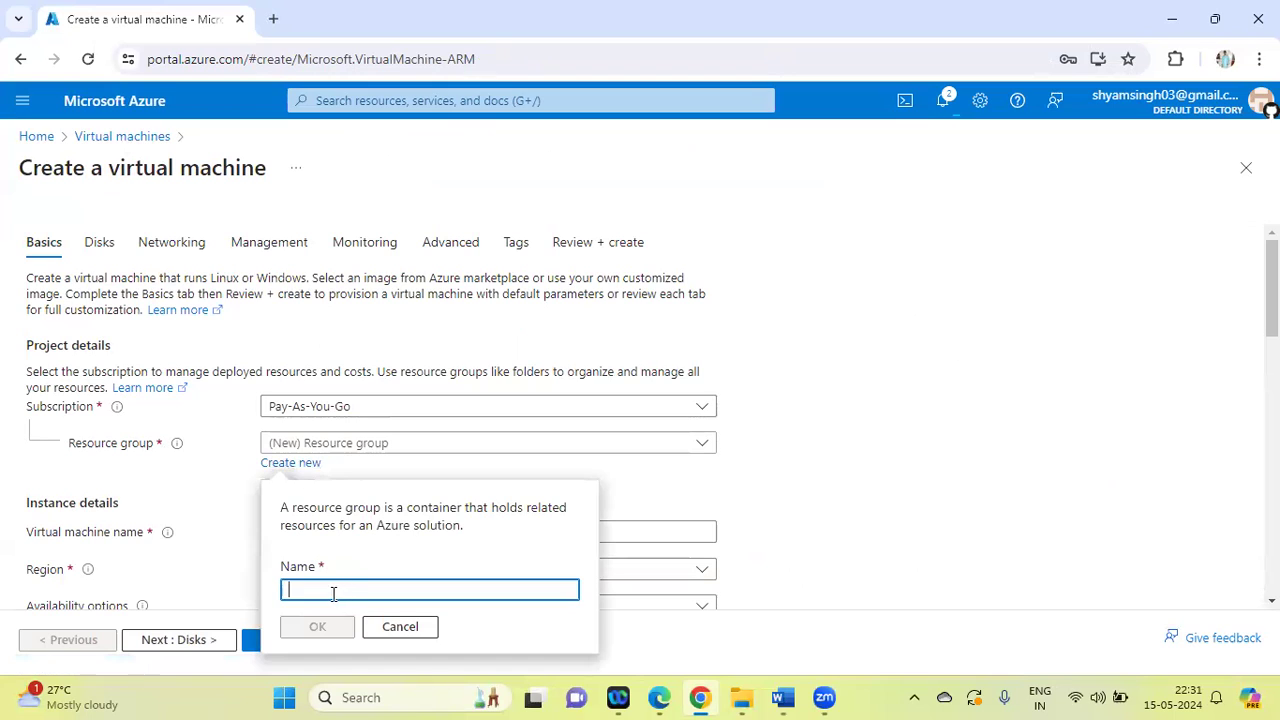
type("RGtest")
type("13")
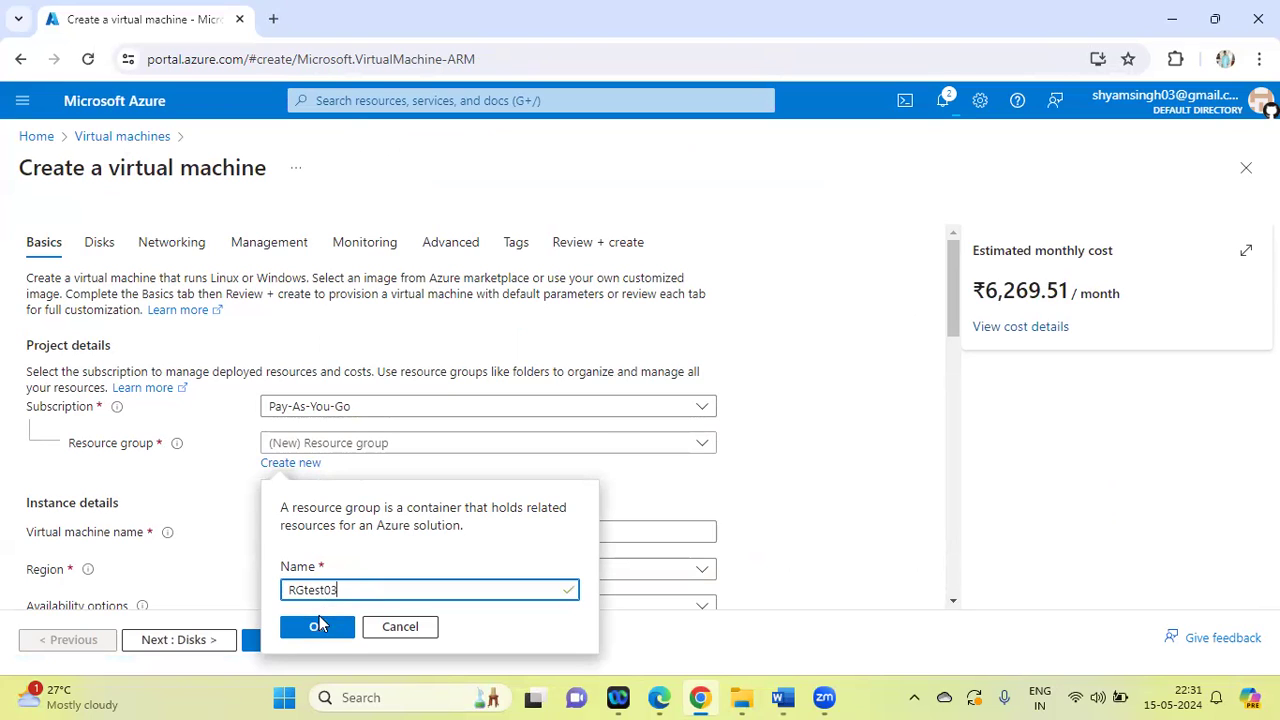
left_click(317, 626)
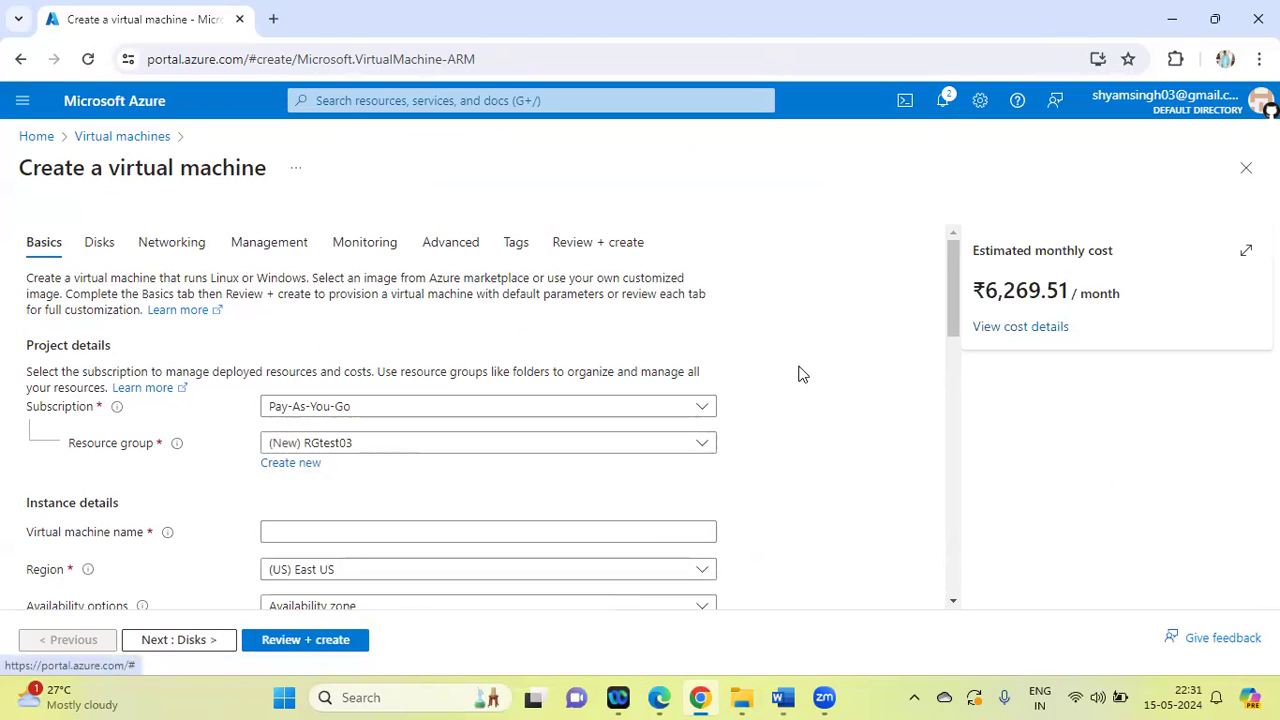
Name the virtual machine VMlinux01 in the instance details
left_click_drag(954, 290, 952, 380)
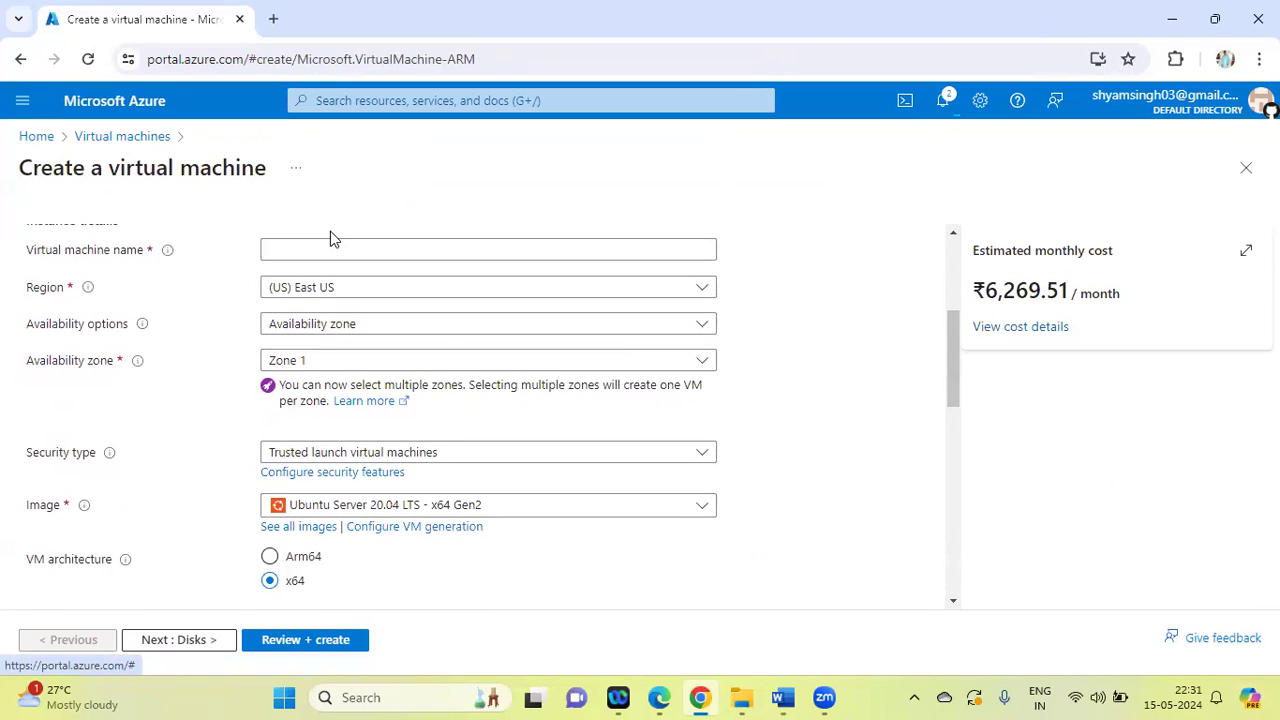
left_click(289, 251)
type("VMli")
type("nux")
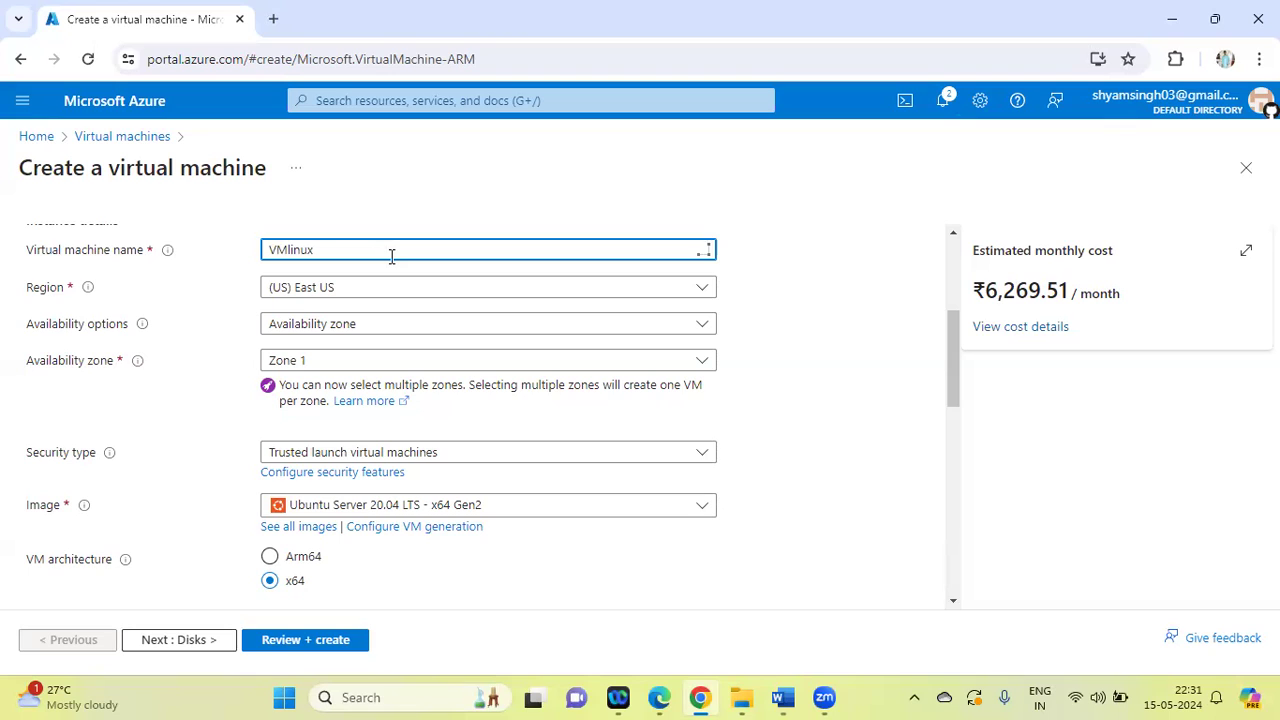
type("01")
Set the administrator account's authentication type to Password and enter azureuser as the username
left_click_drag(955, 343, 980, 457)
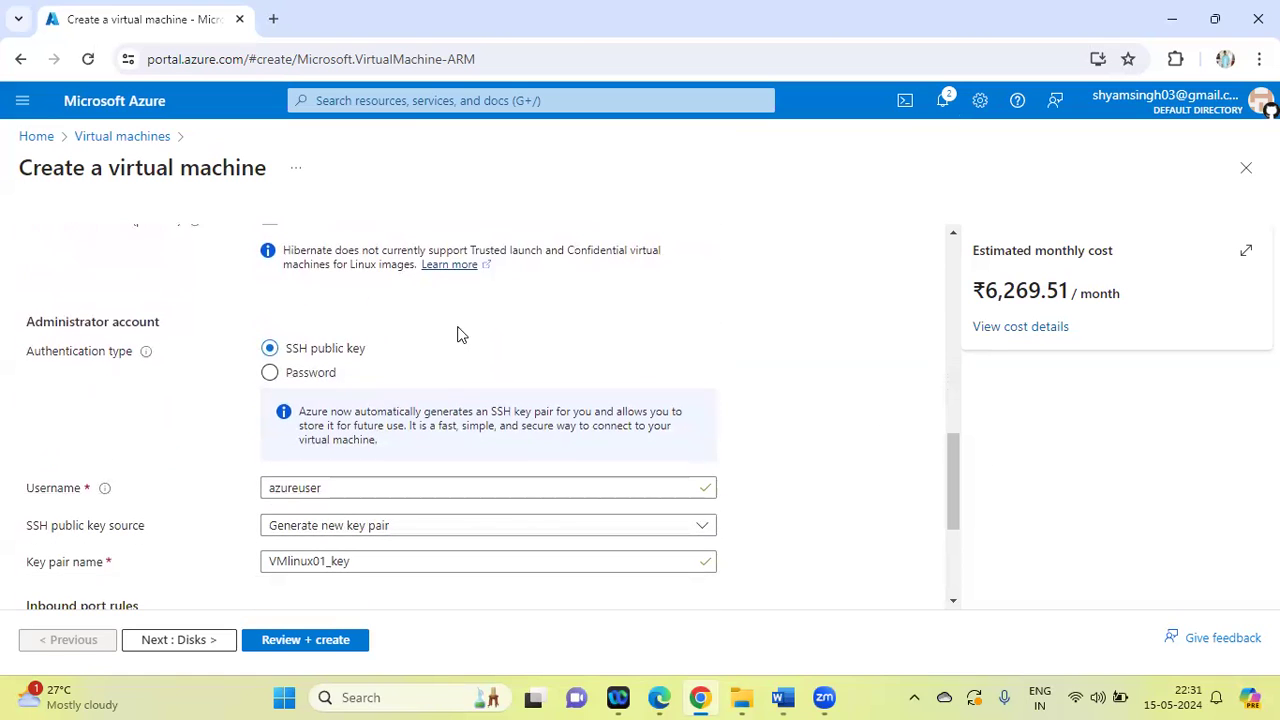
left_click(271, 373)
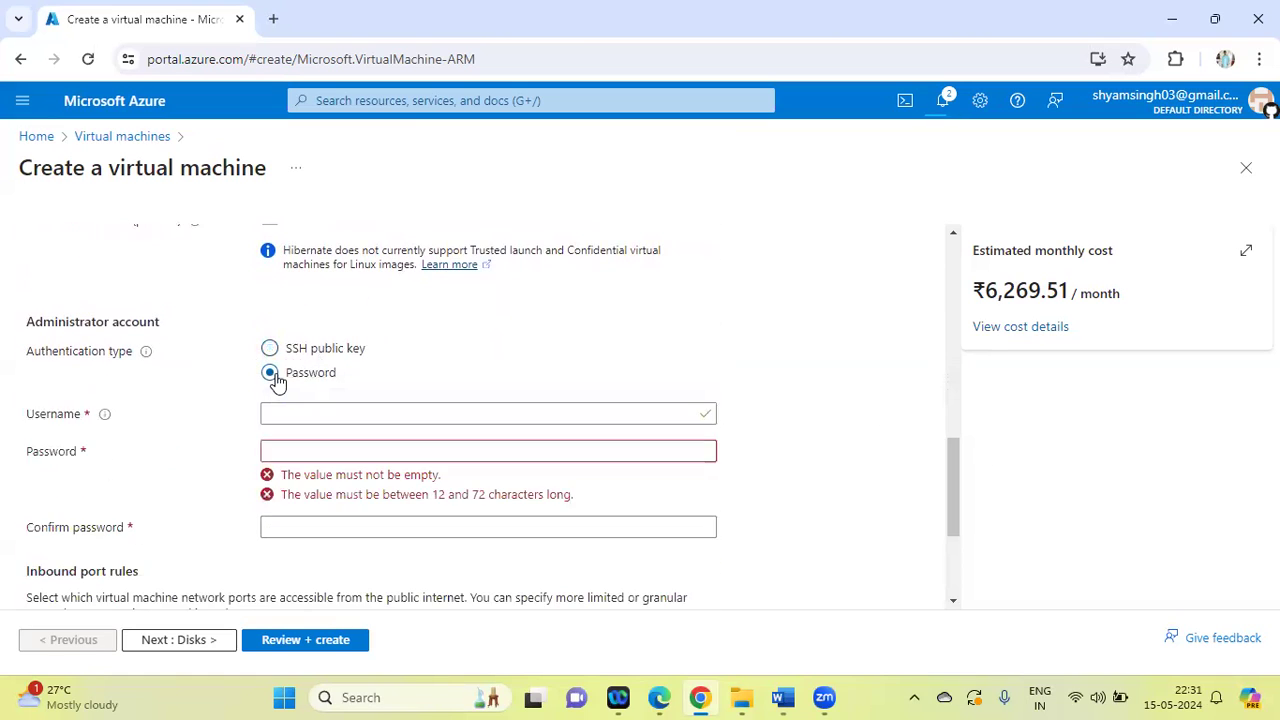
left_click(352, 412)
type("azureuser")
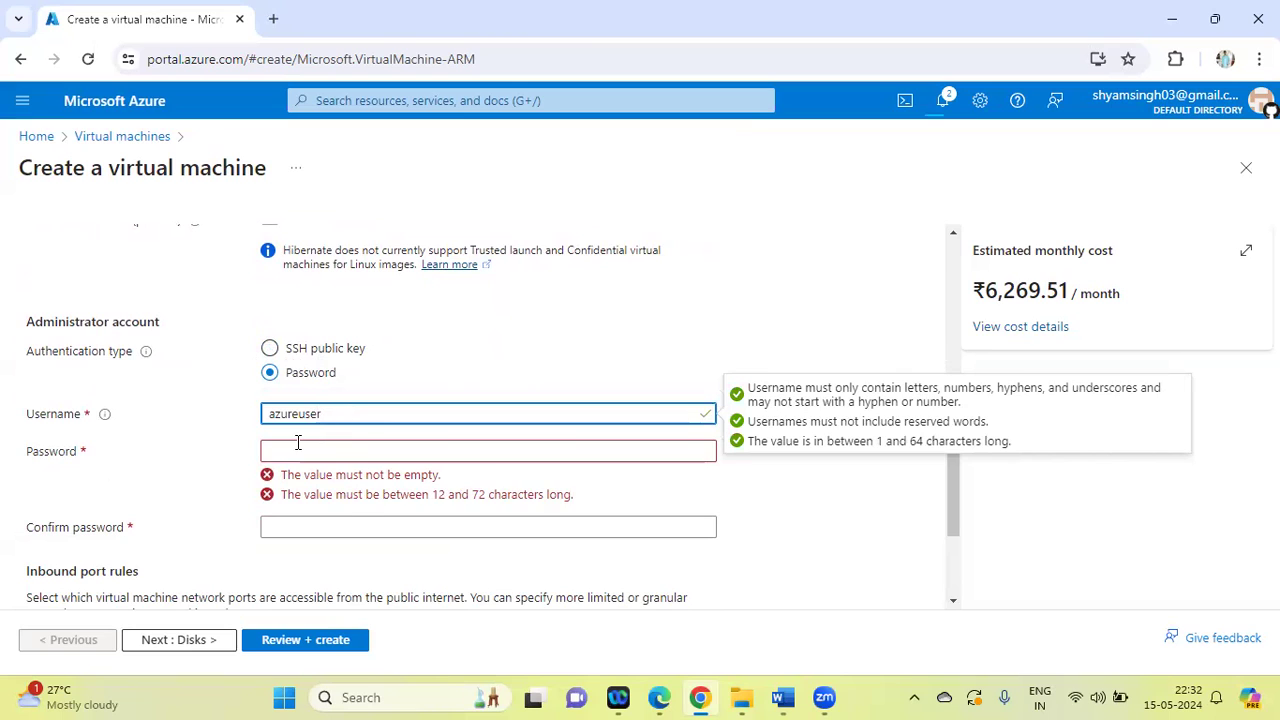
Enter the password for the virtual machine's administrator account
left_click(298, 443)
type("P••••••••••")
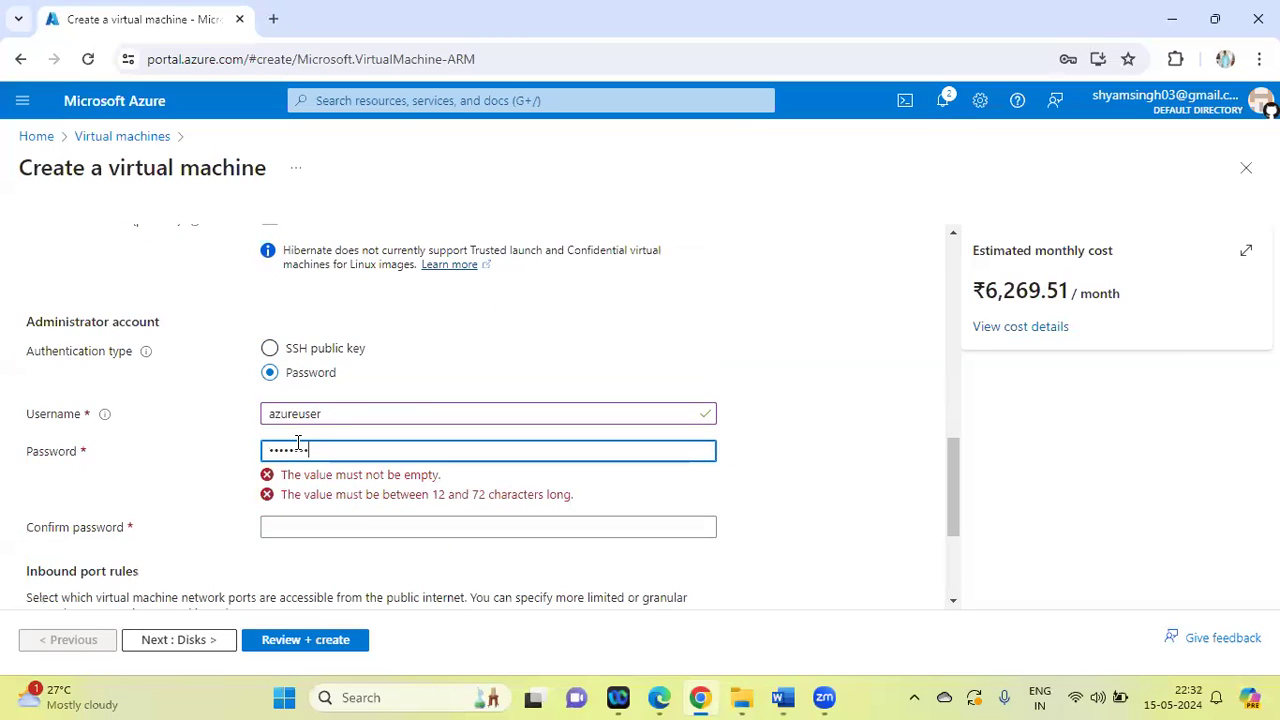
type("•")
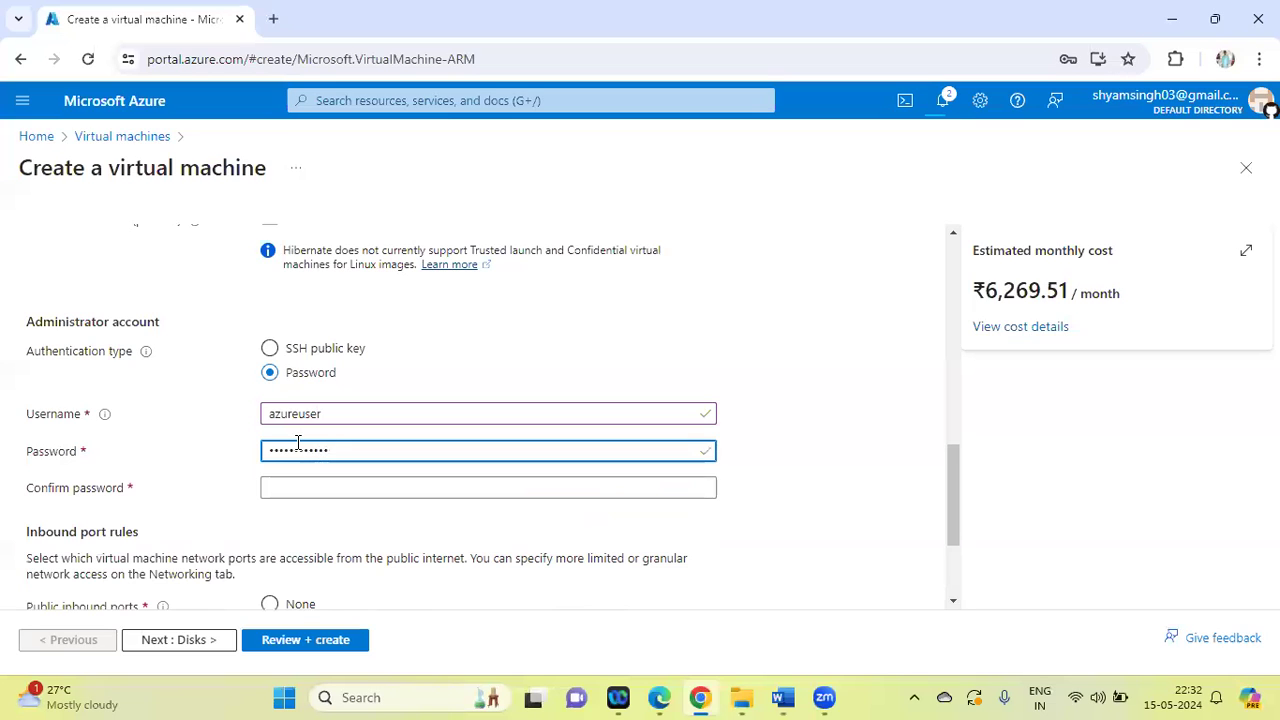
Check the lab list in Word, return to the virtual machine form in Chrome, and re-enter the administrator password as confirmation
left_click(308, 490)
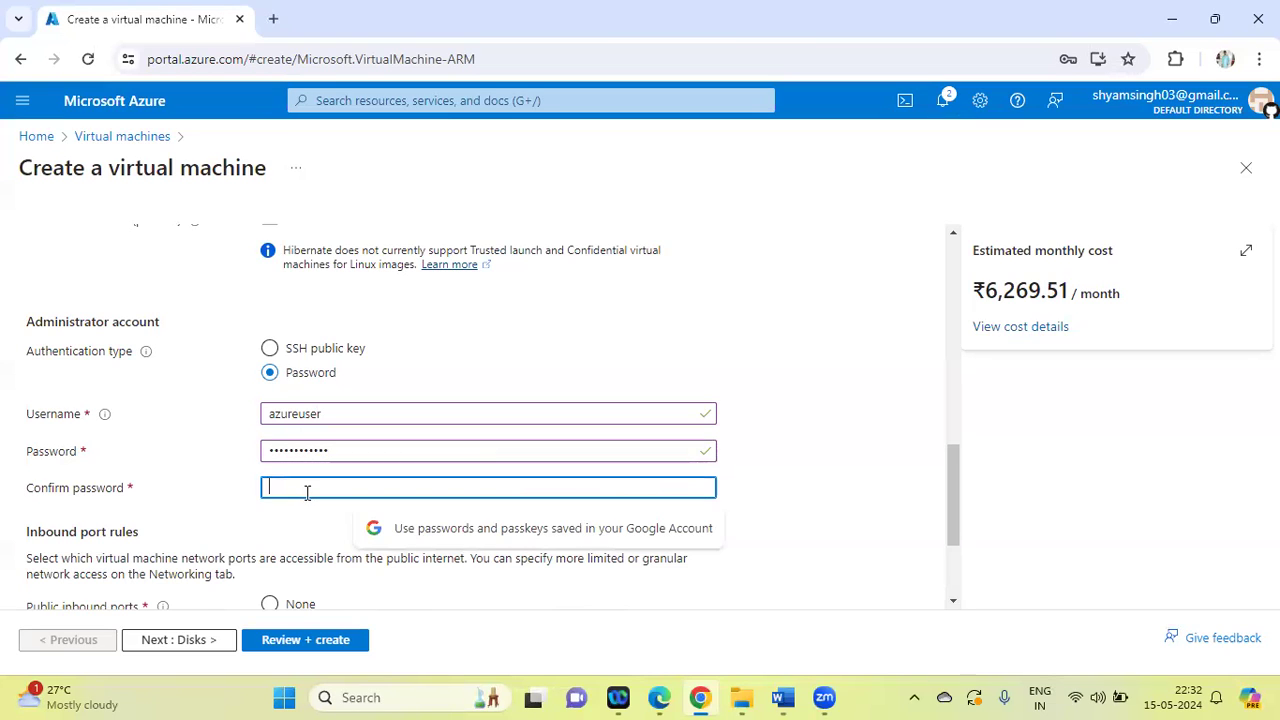
left_click(783, 697)
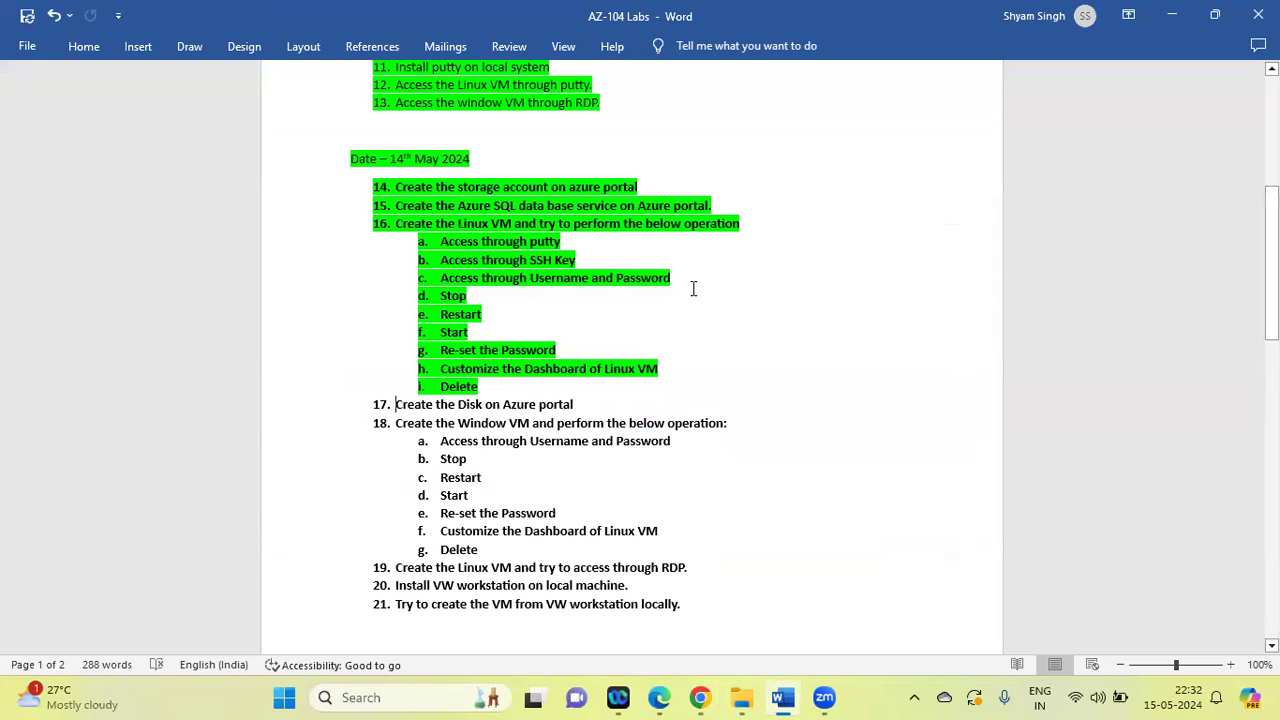
left_click(702, 698)
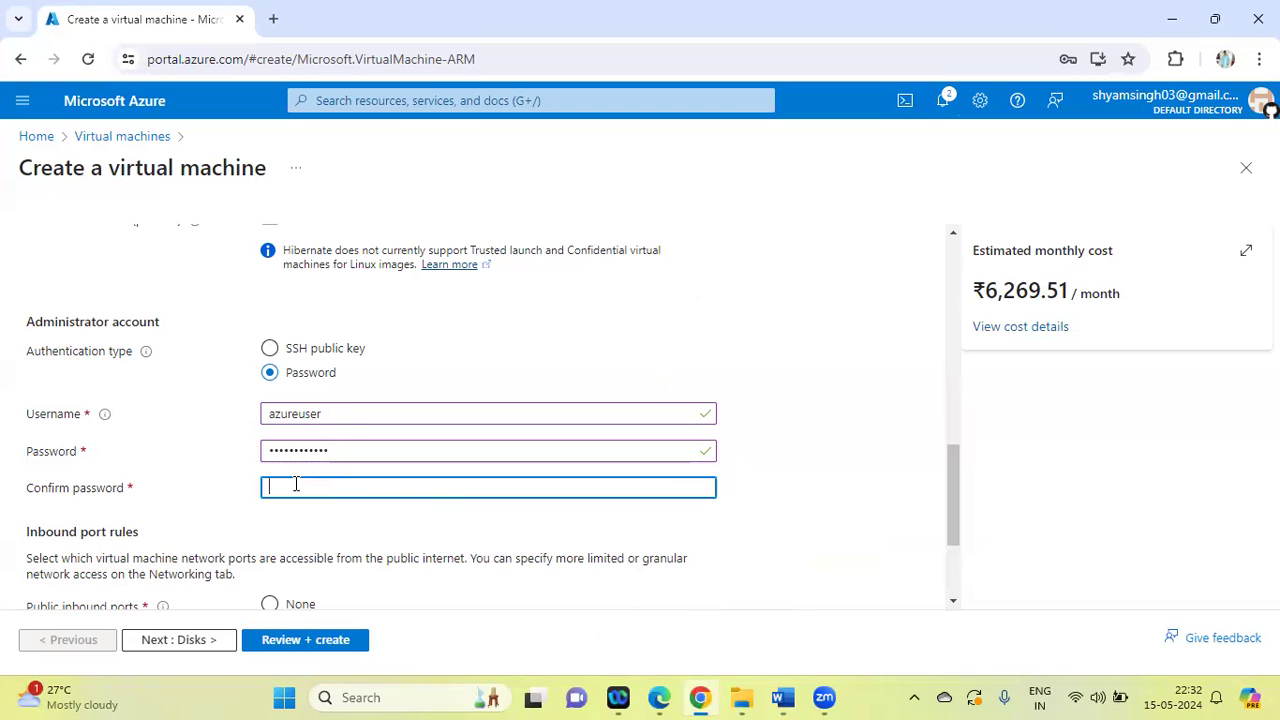
type("••")
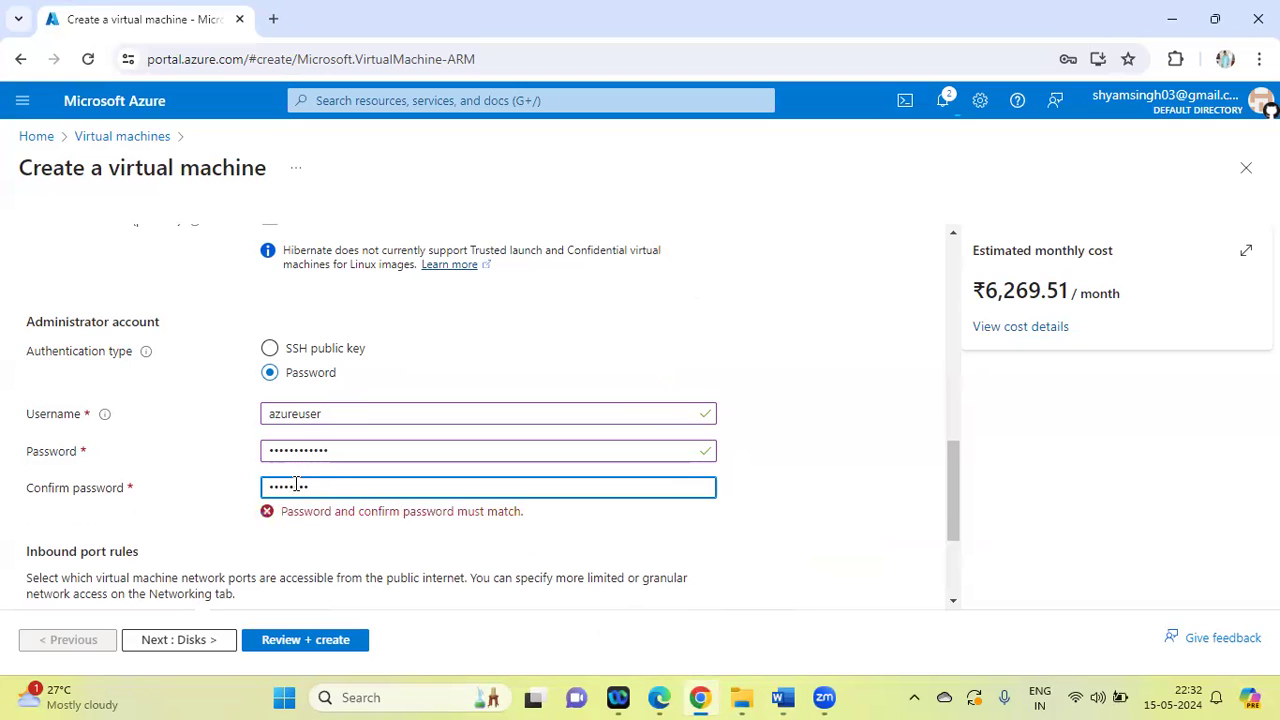
type("••")
left_click(831, 454)
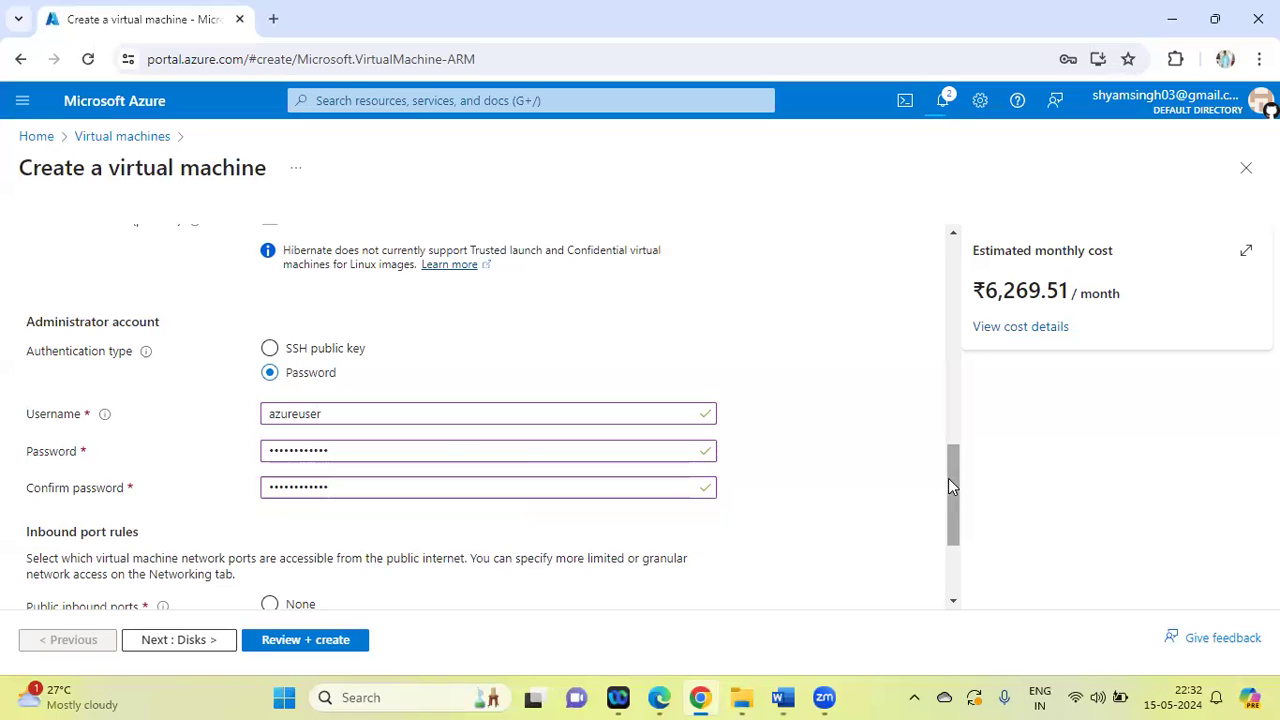
Review the virtual machine's configuration, create the machine, and dismiss the browser's password warning
left_click_drag(957, 471, 966, 583)
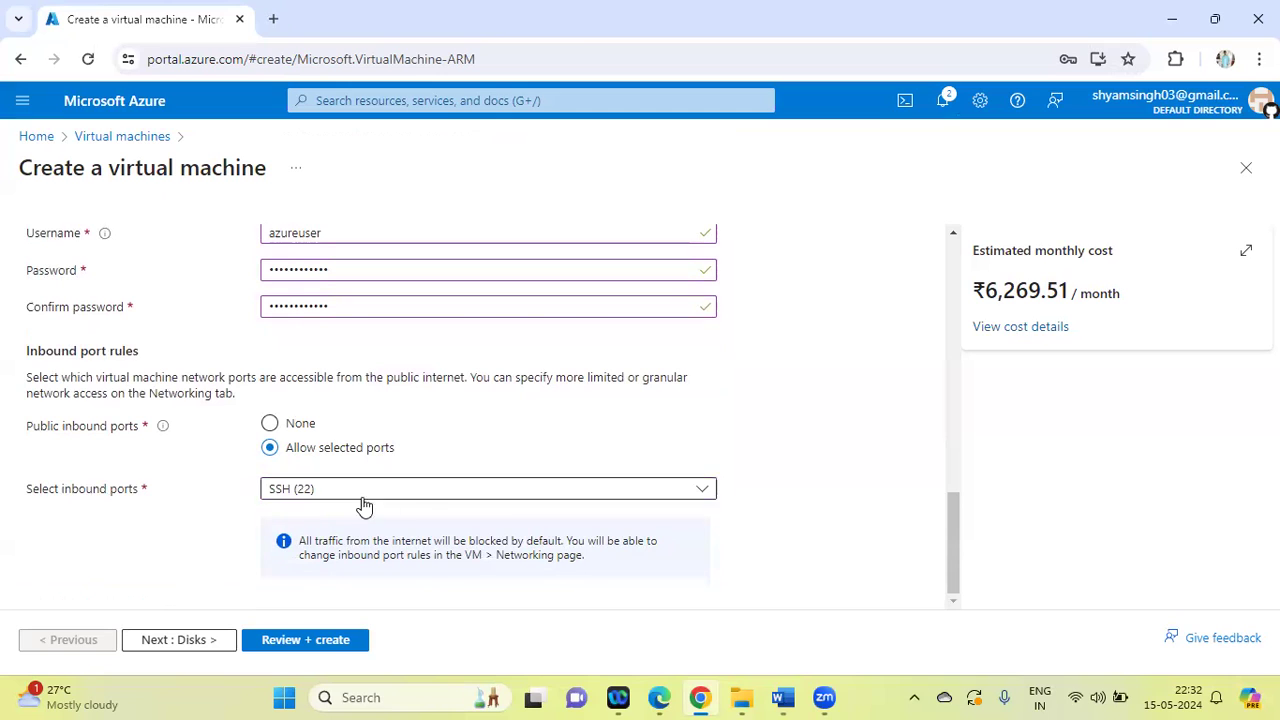
left_click(311, 641)
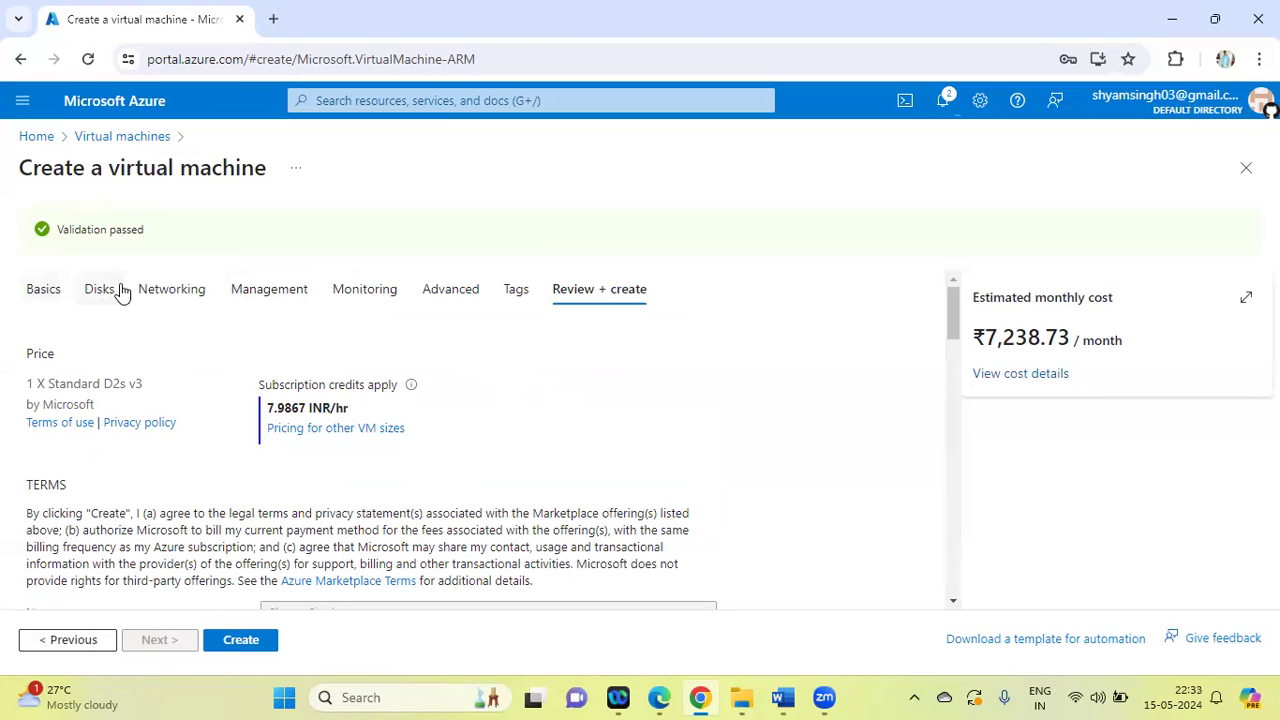
left_click(245, 648)
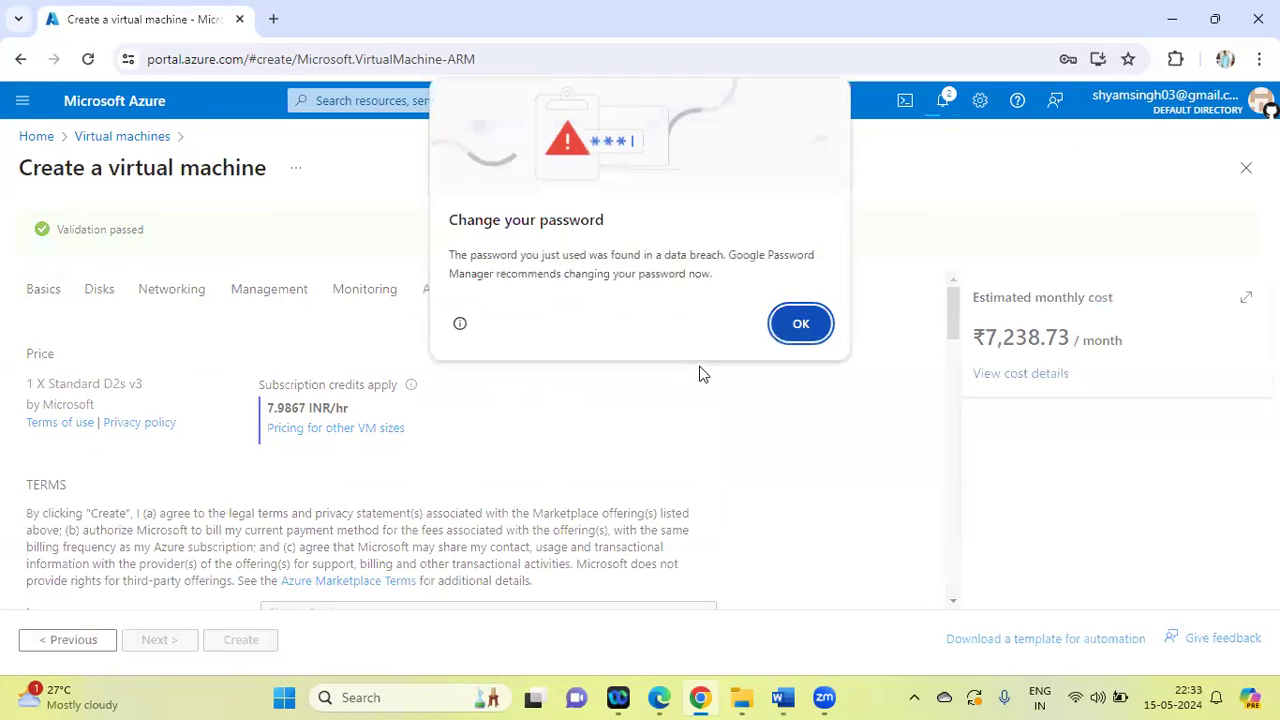
left_click(800, 323)
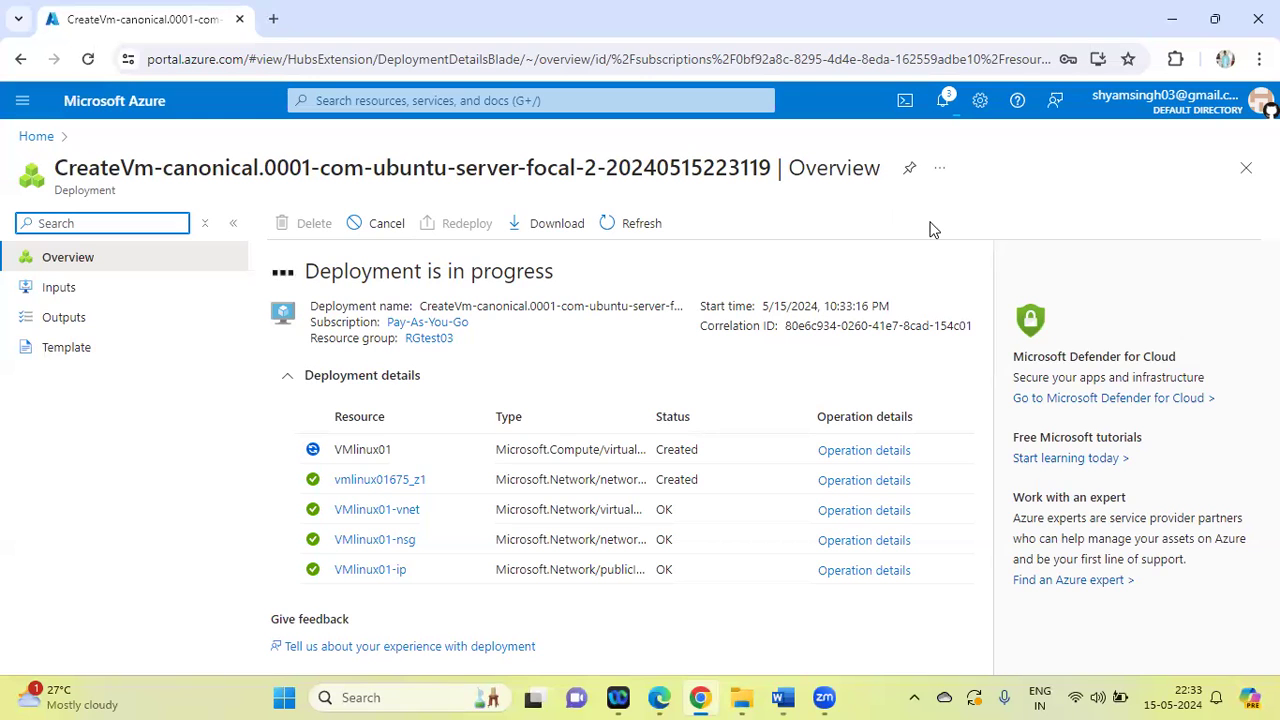
Check the Linux VM tasks in the Word lab list, return to the deployment in Chrome, and open the VMlinux01 resource
left_click(783, 697)
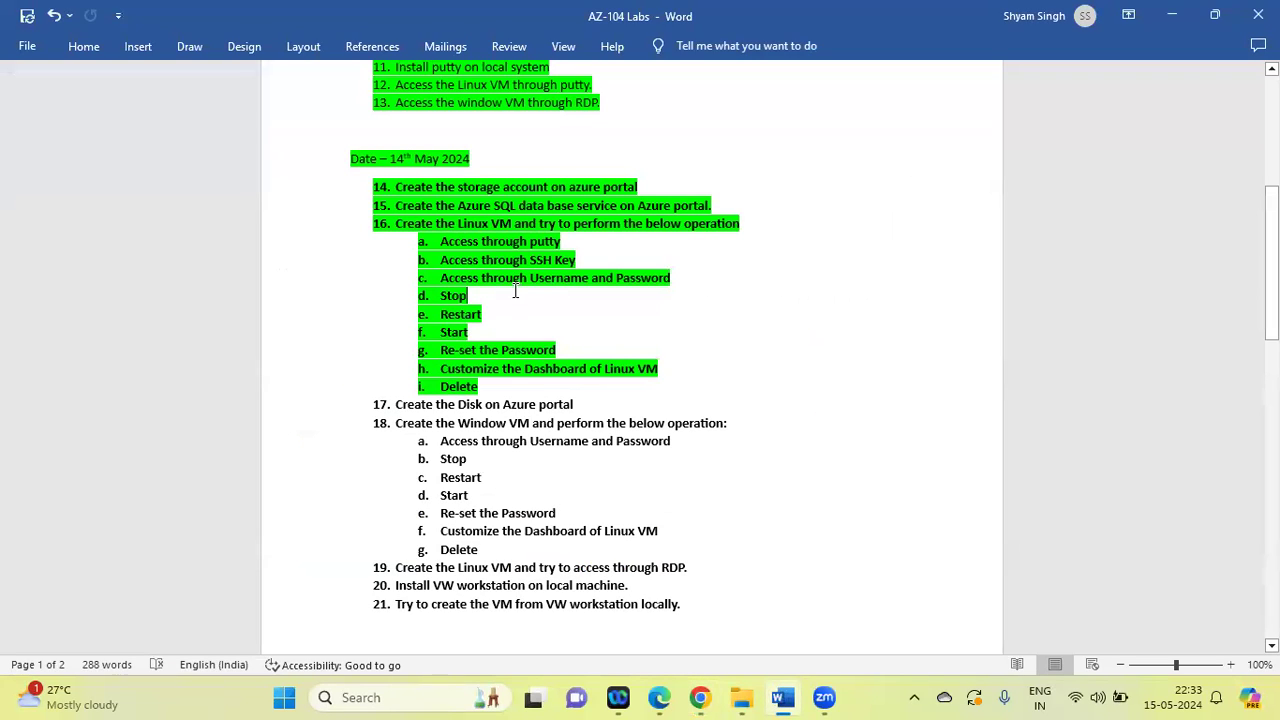
left_click_drag(438, 256, 594, 262)
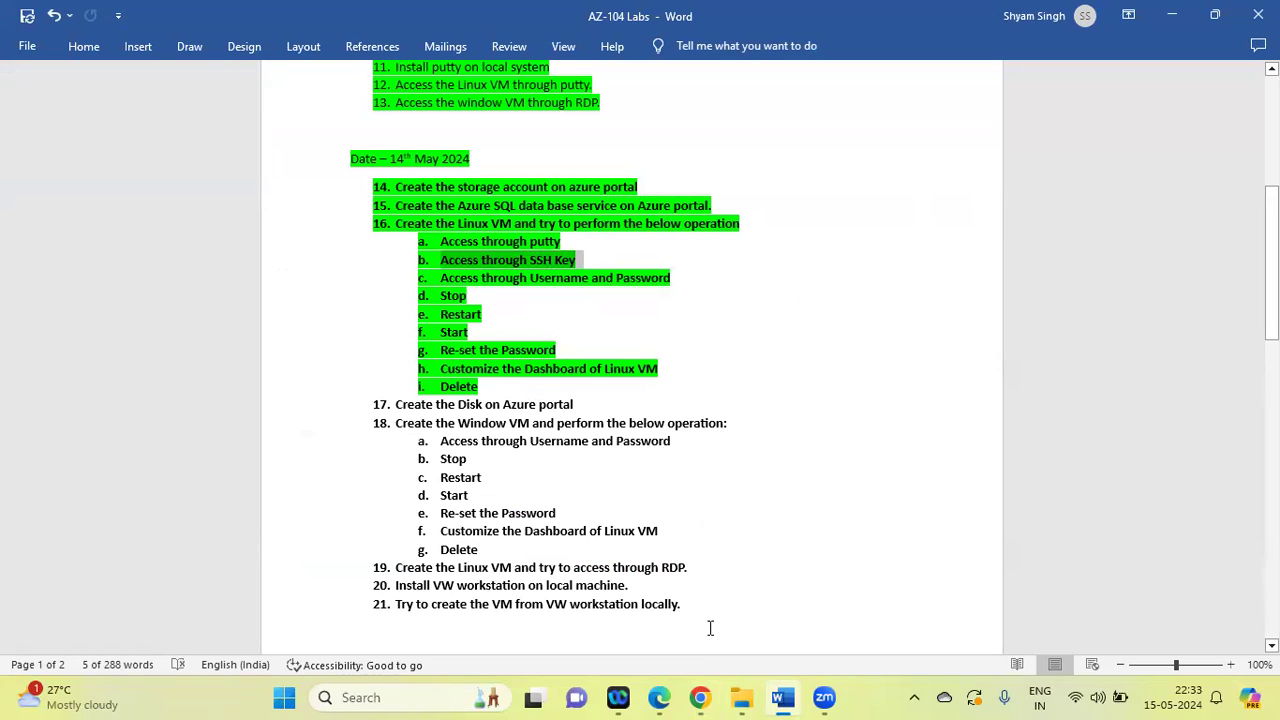
left_click(700, 697)
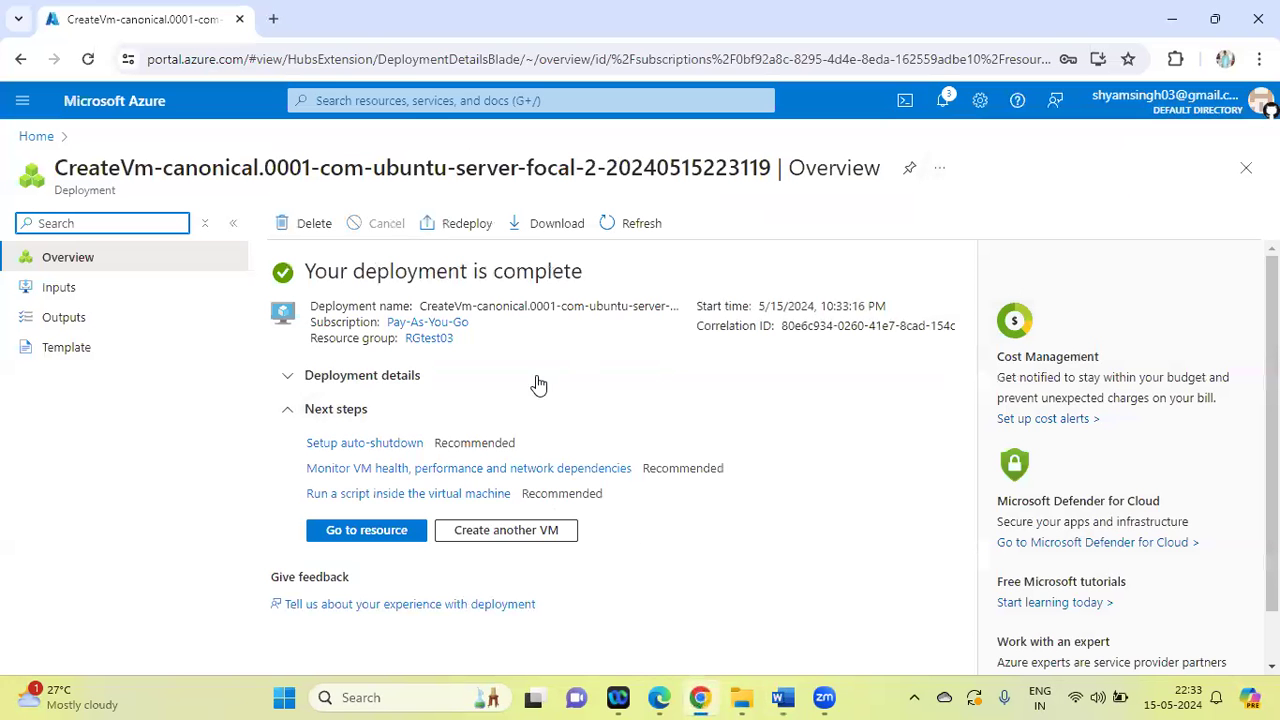
left_click(392, 540)
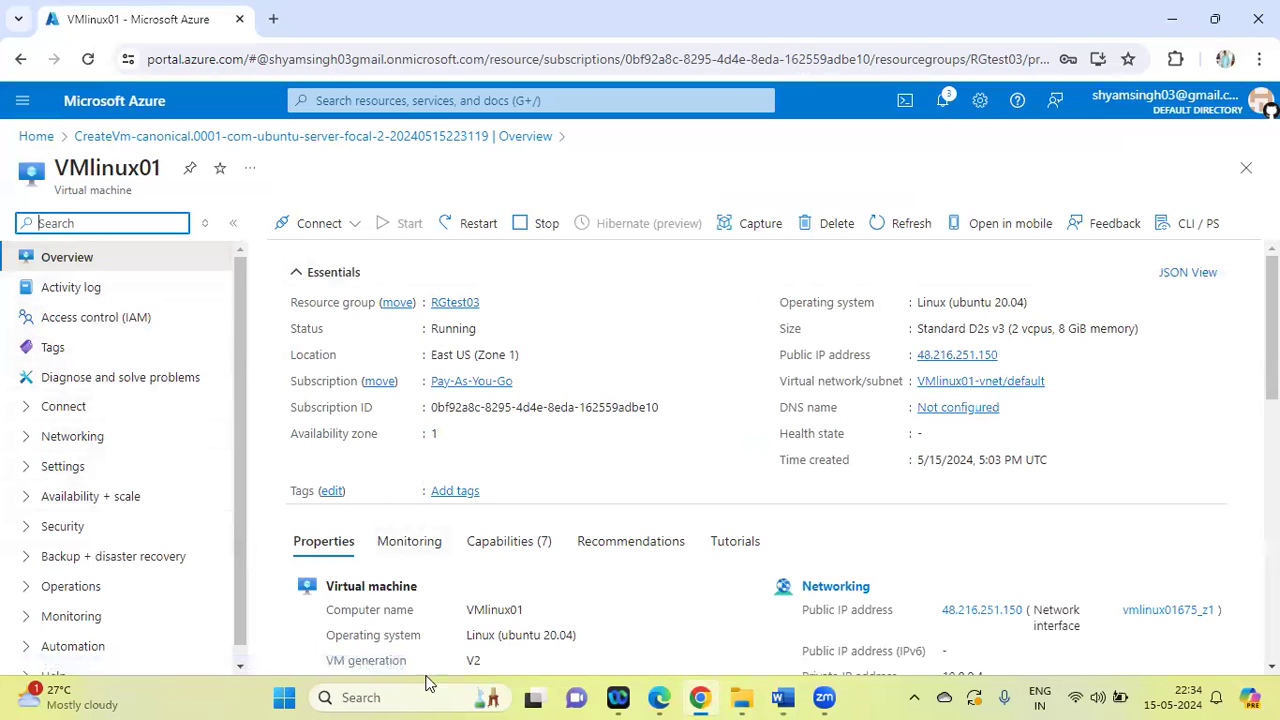
Launch PuTTY, open an SSH session on port 22 to the VM's public IP address 48.216.251.150, and accept the server's host key
left_click(375, 698)
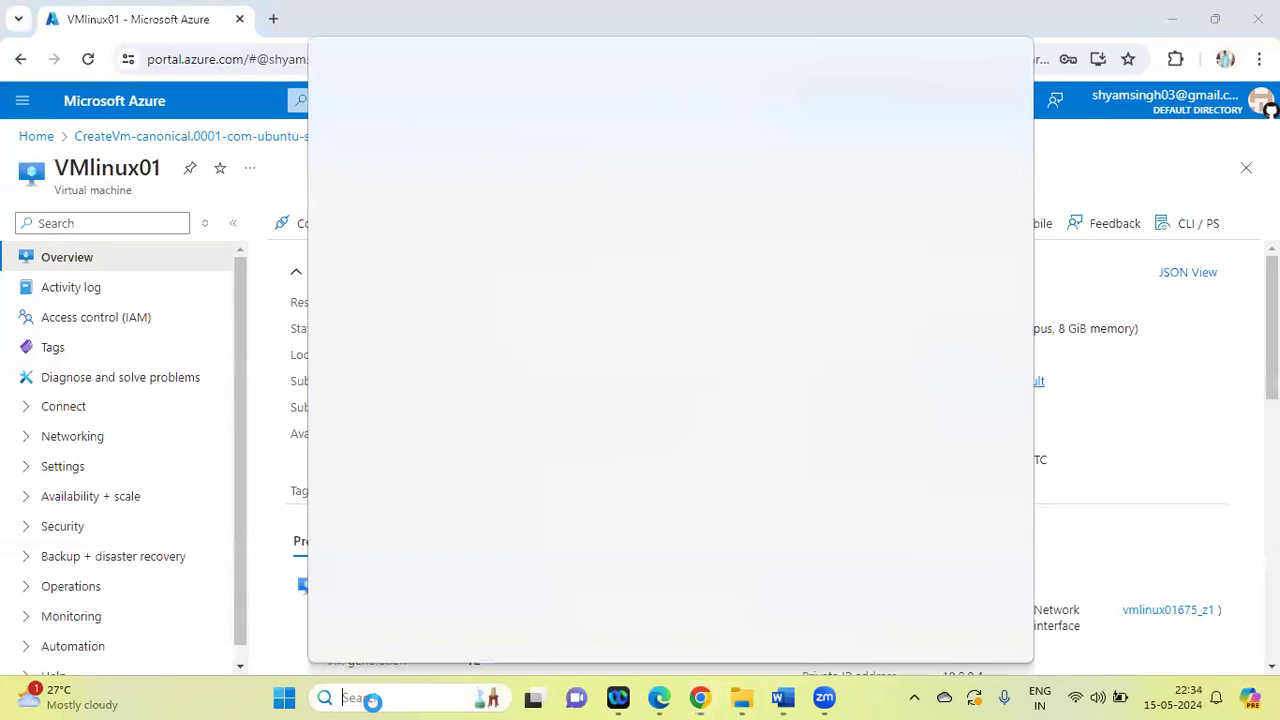
type("putt")
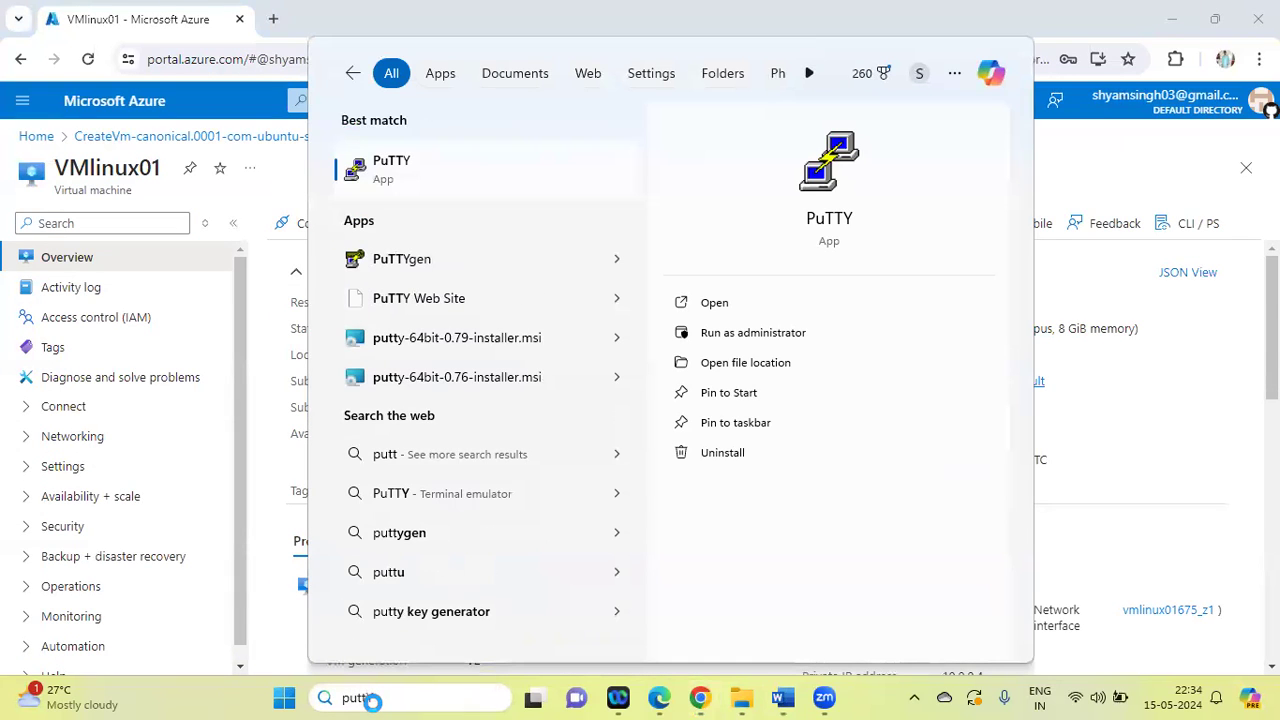
key("Return")
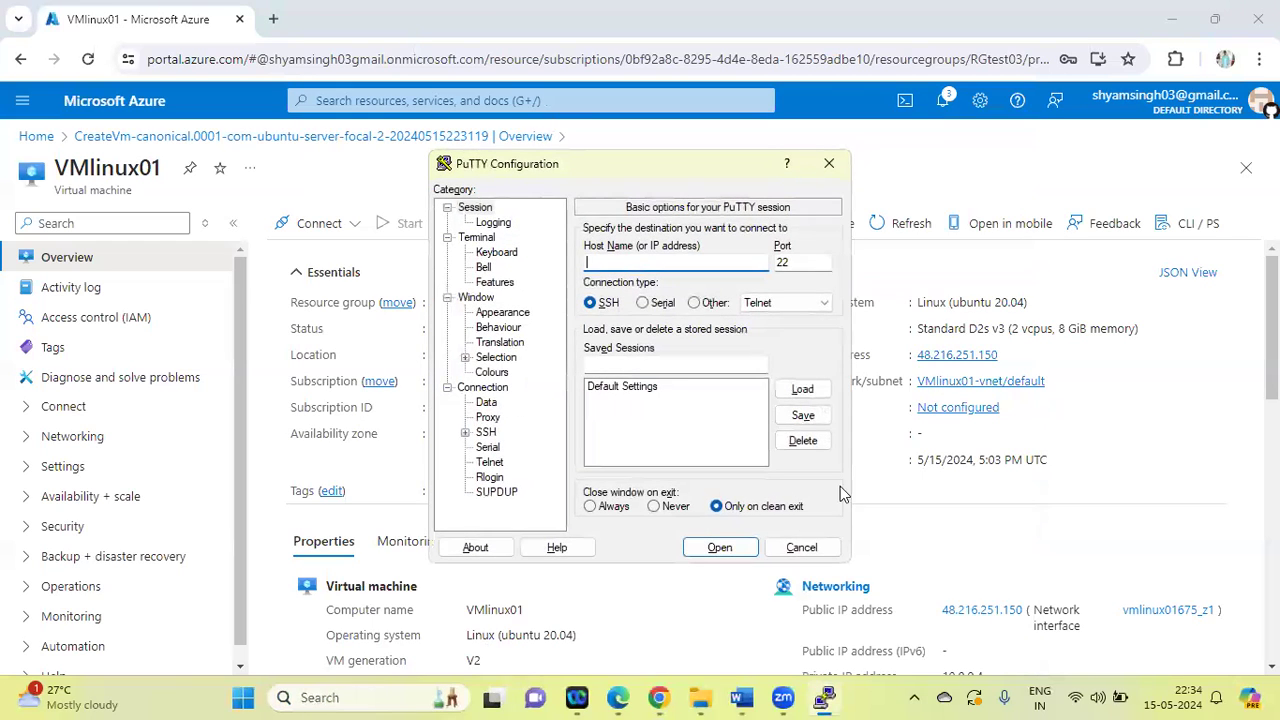
left_click(1009, 354)
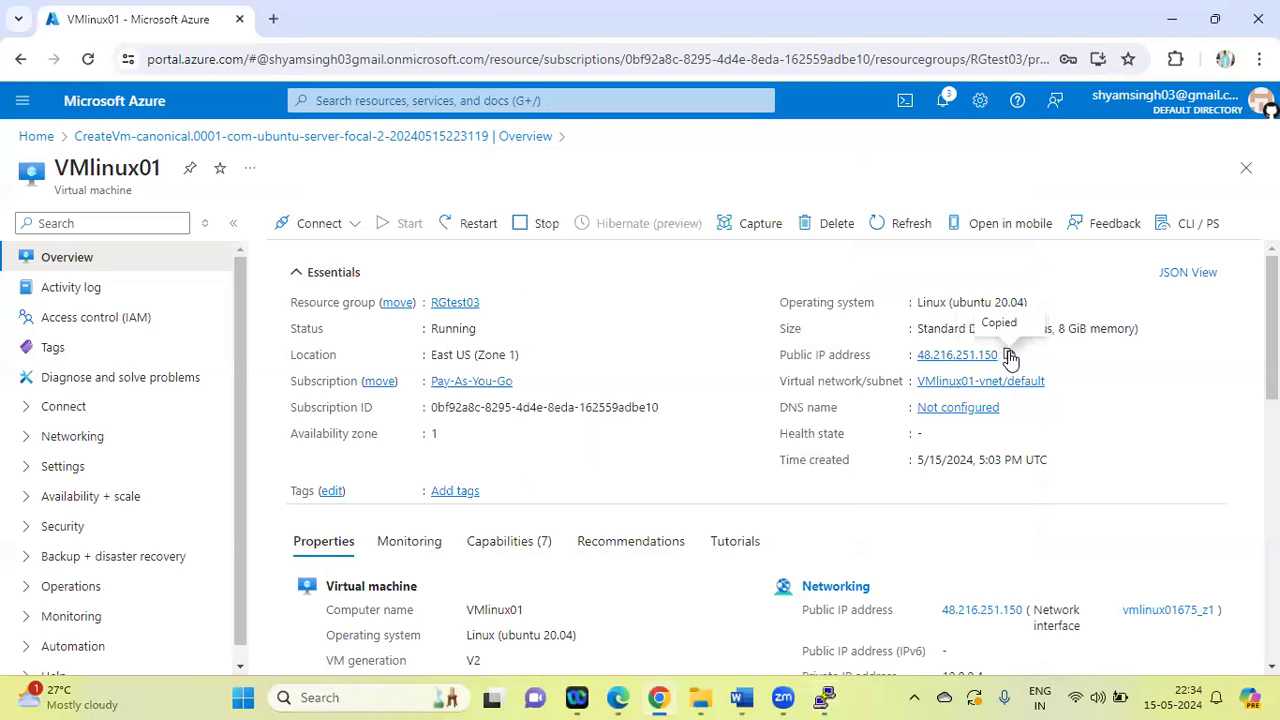
left_click(824, 697)
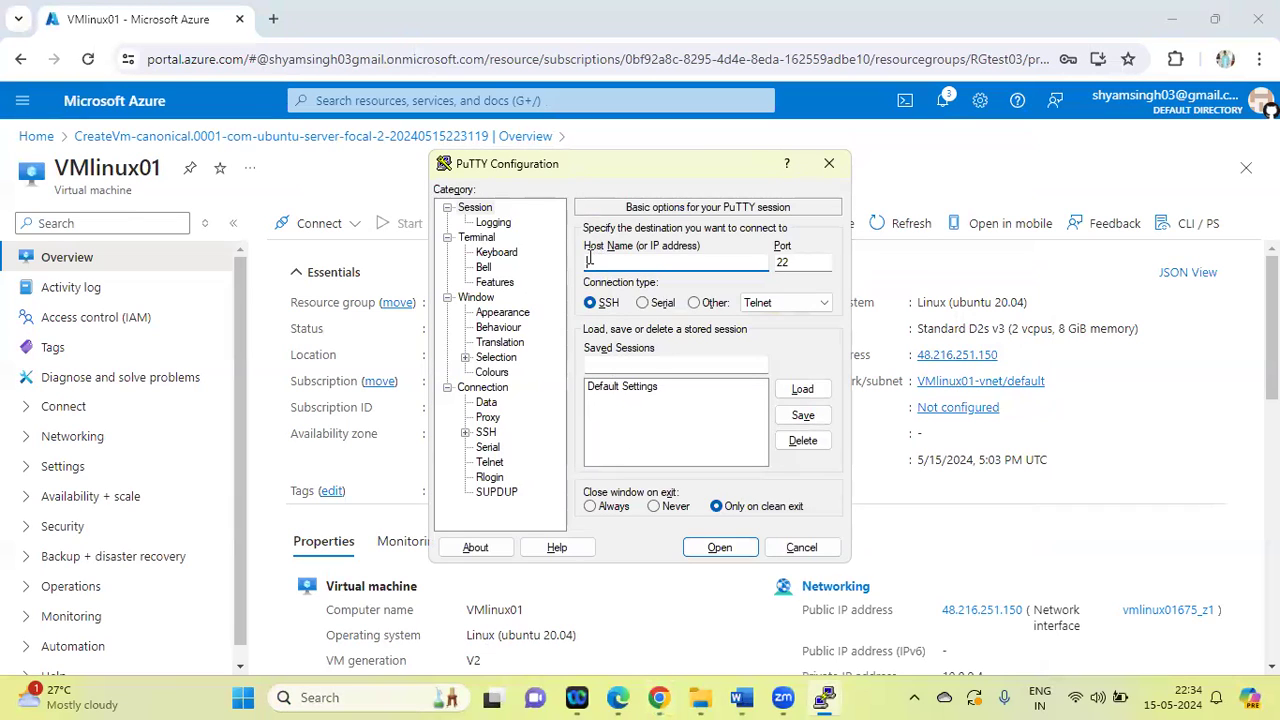
key("ctrl+v")
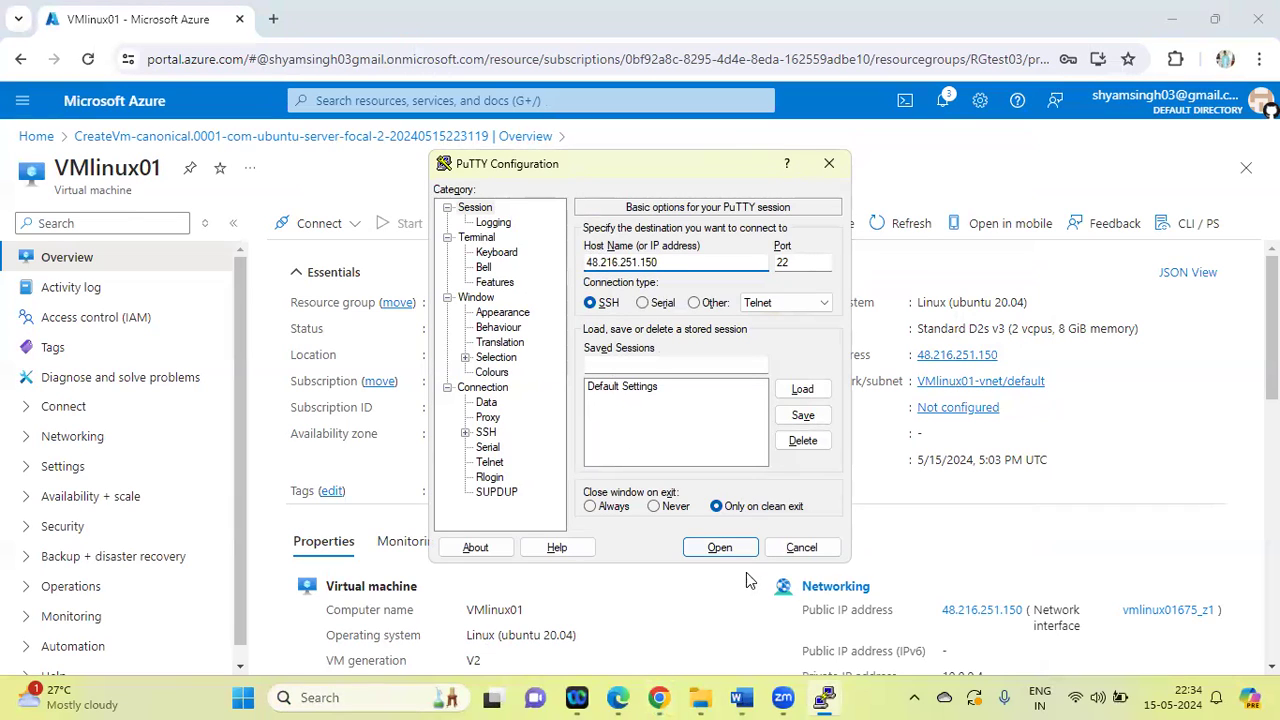
left_click(728, 548)
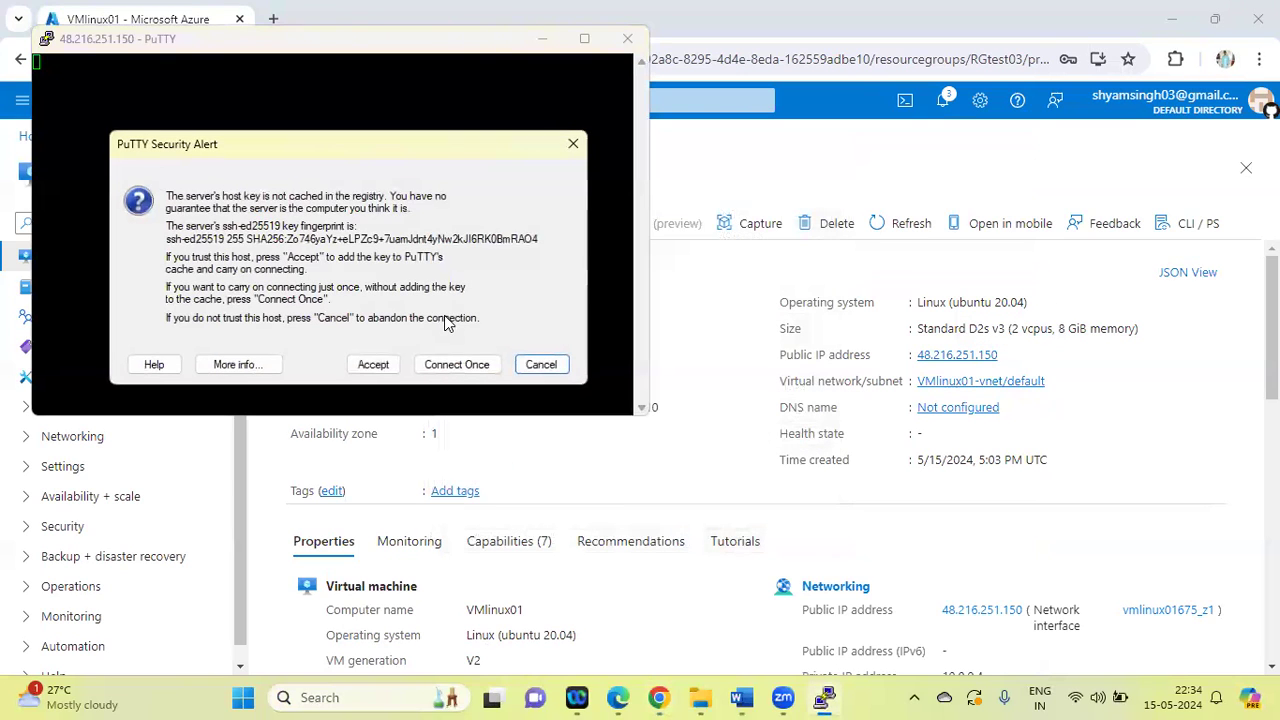
left_click(373, 364)
Log in to the Linux VM as azureuser with the account password
type("az")
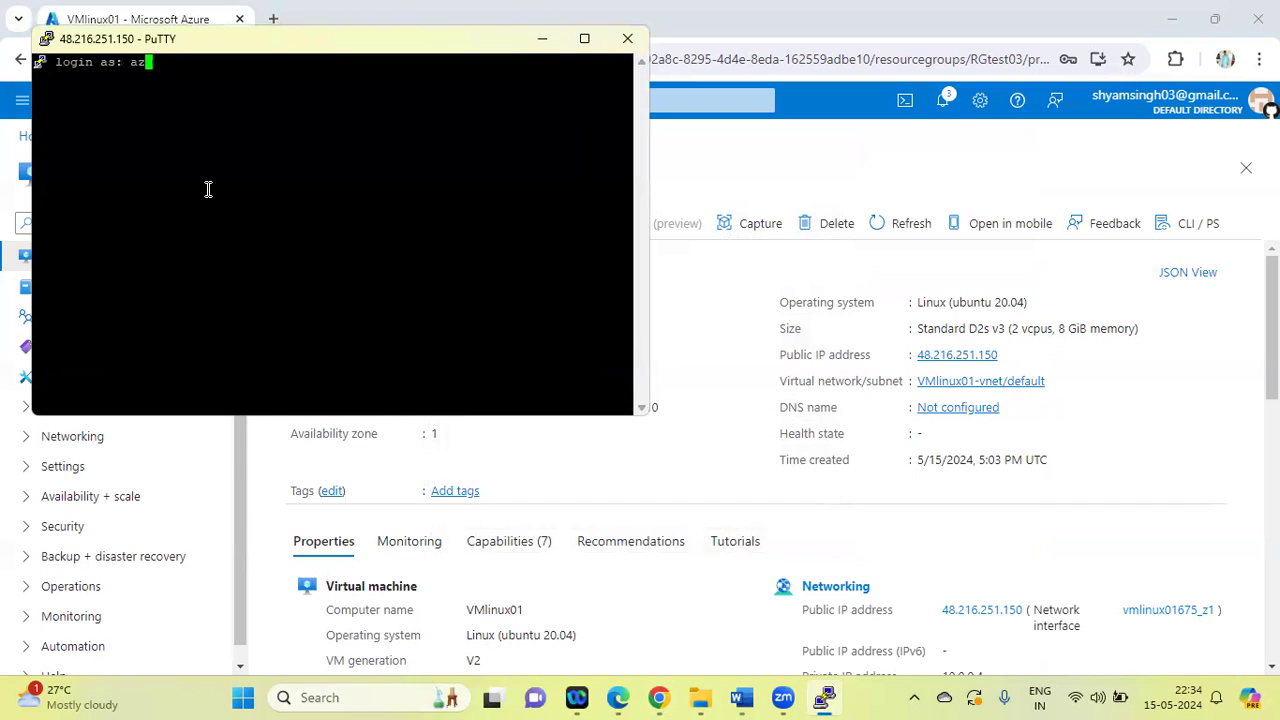
type("ureuser")
key("Return")
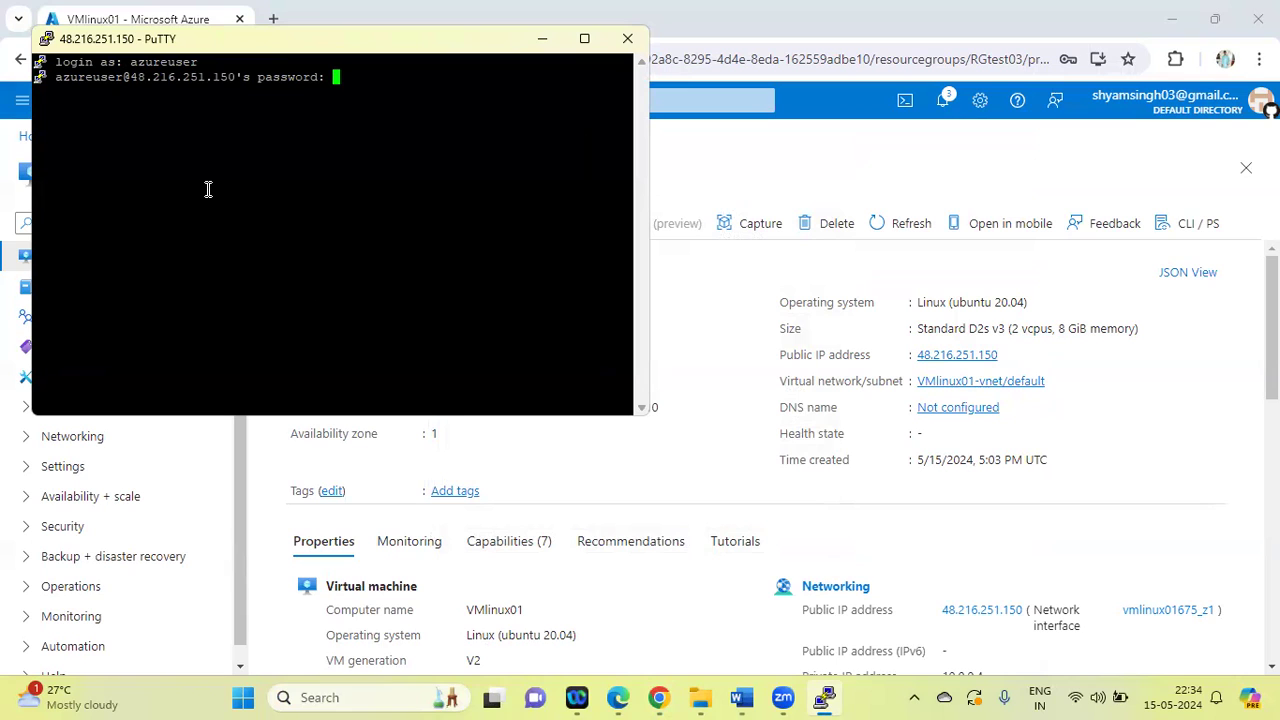
key("Return")
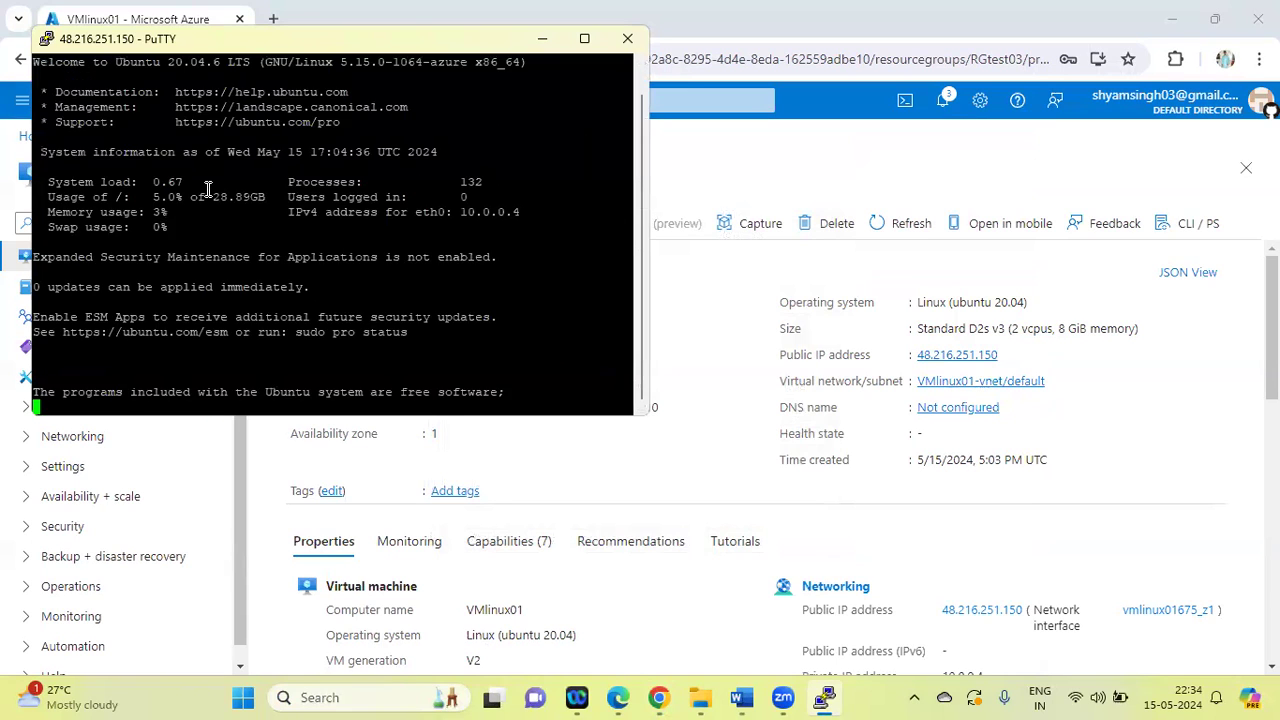
Refresh the VM's package lists with sudo apt update, clearing the terminal before and after
type("clear")
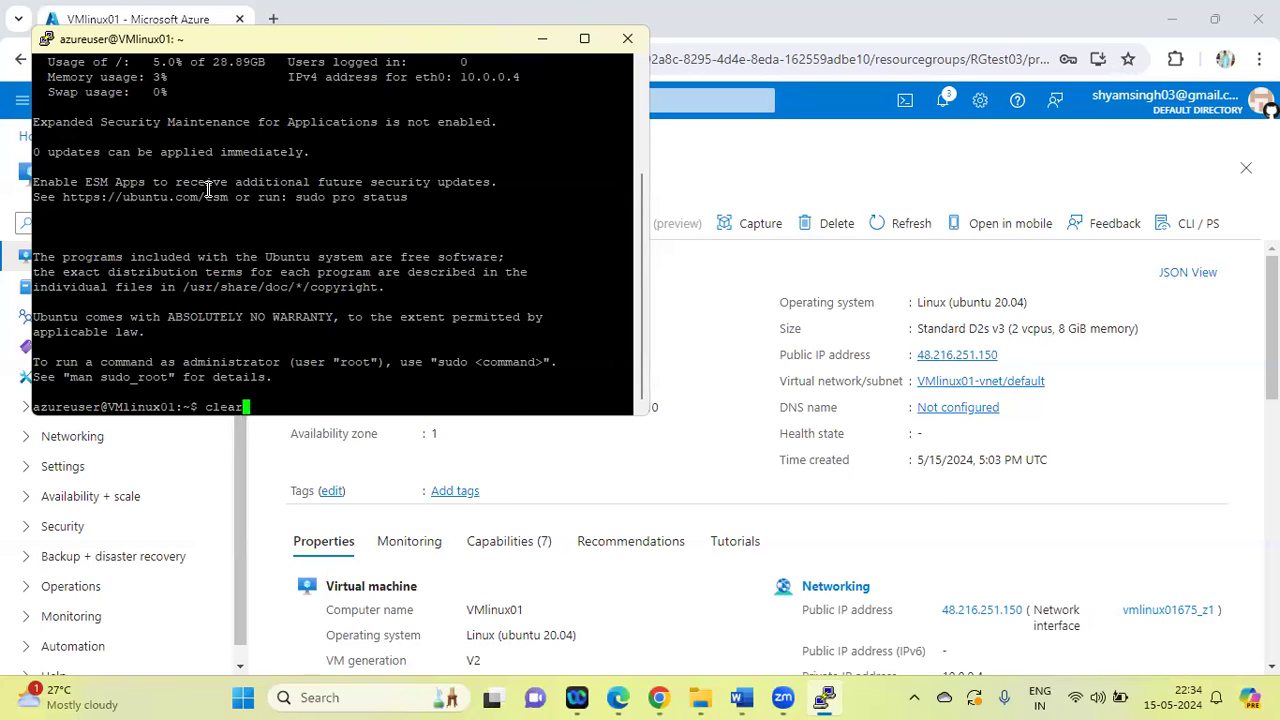
key("Return")
type("su")
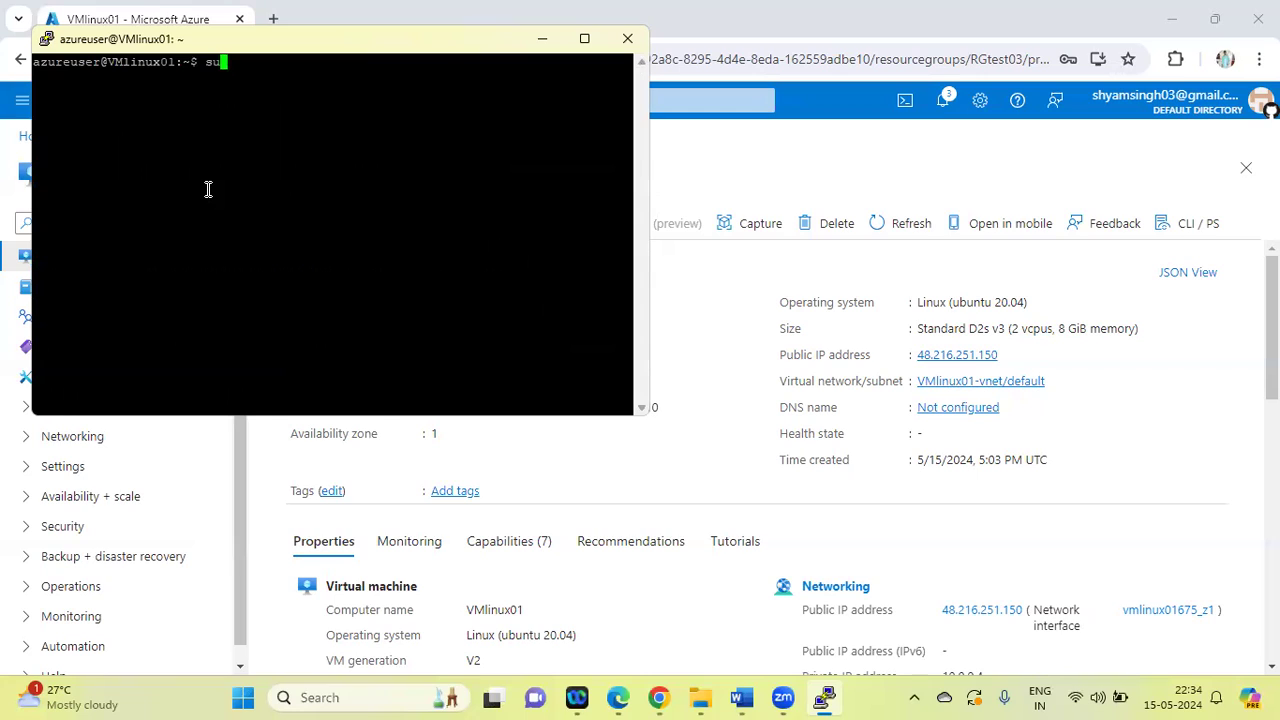
type("do apt update")
key("Return")
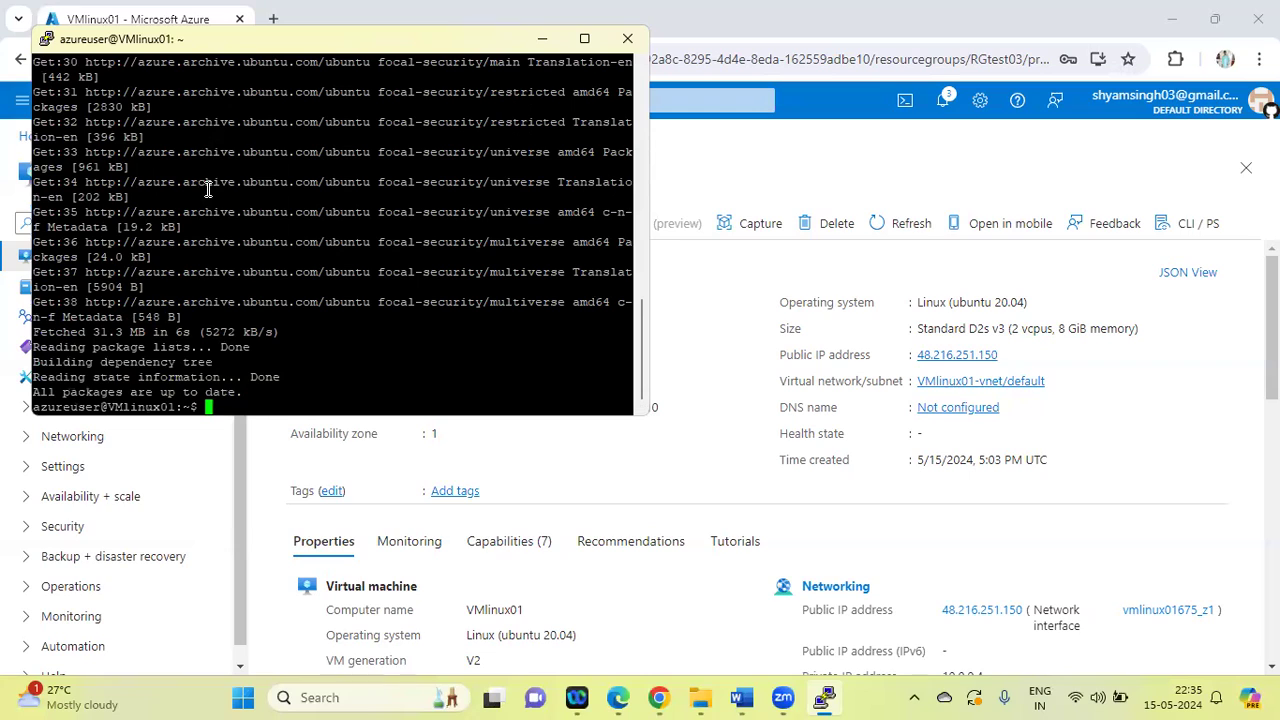
type("clear")
key("Return")
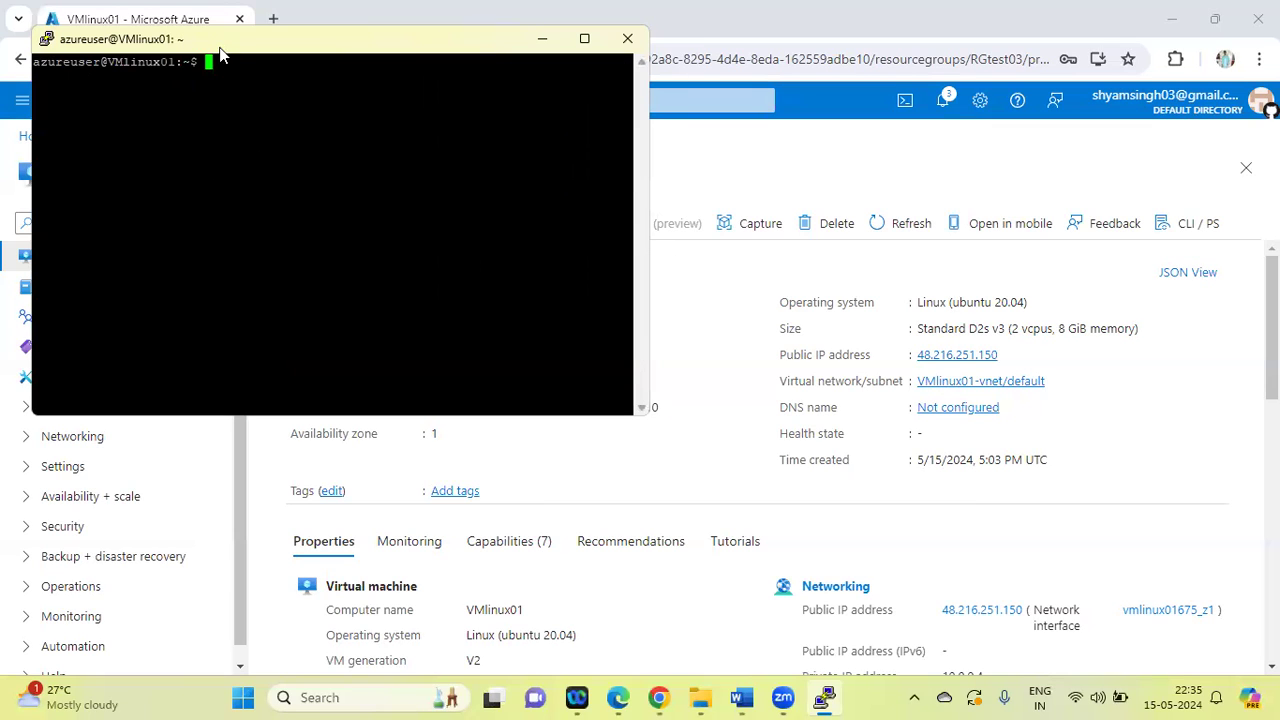
Close the PuTTY session to the Linux VM and confirm the exit
left_click_drag(220, 55, 328, 252)
left_click(736, 237)
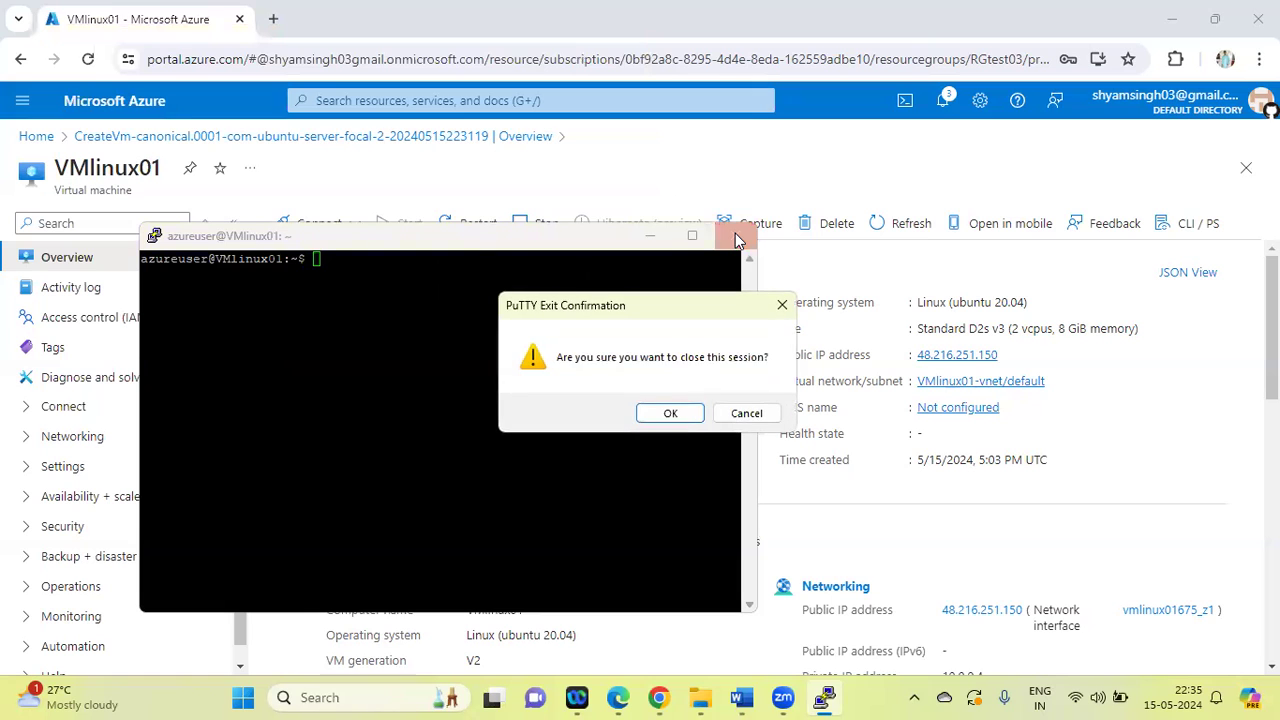
left_click(674, 413)
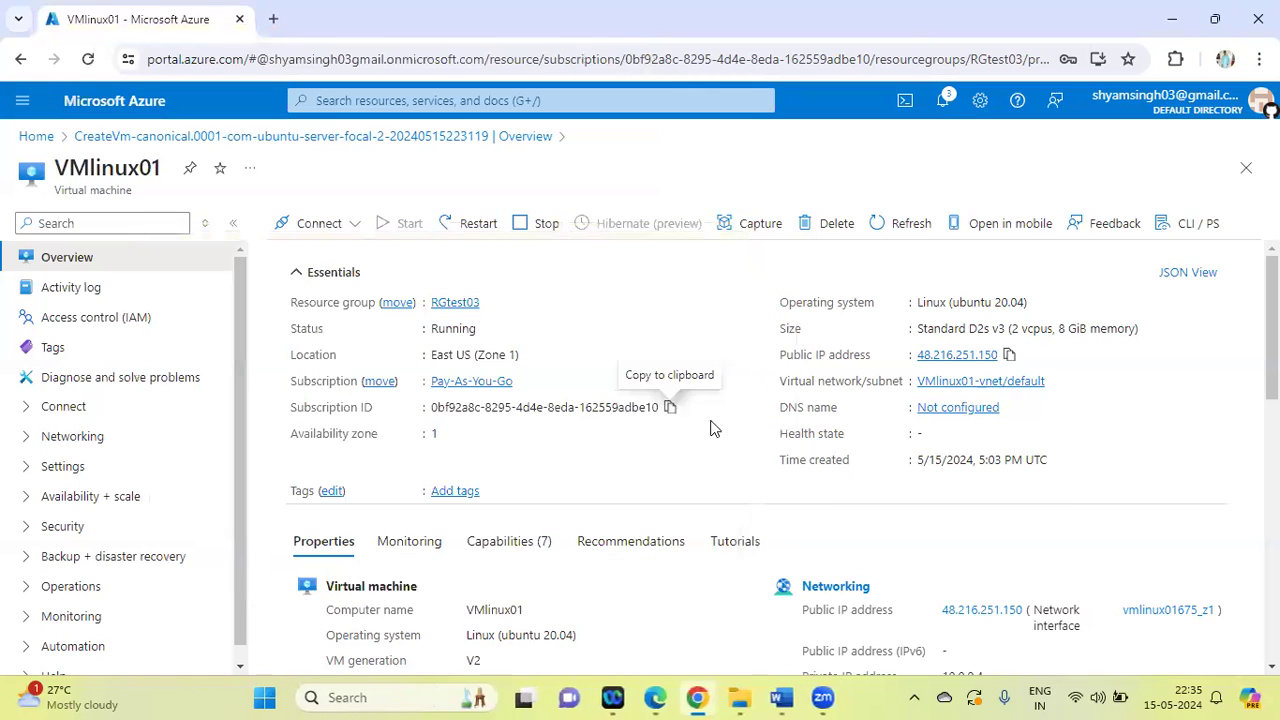
Stop VMlinux01, confirm the shutdown, and refresh its overview
left_click(529, 227)
left_click(306, 421)
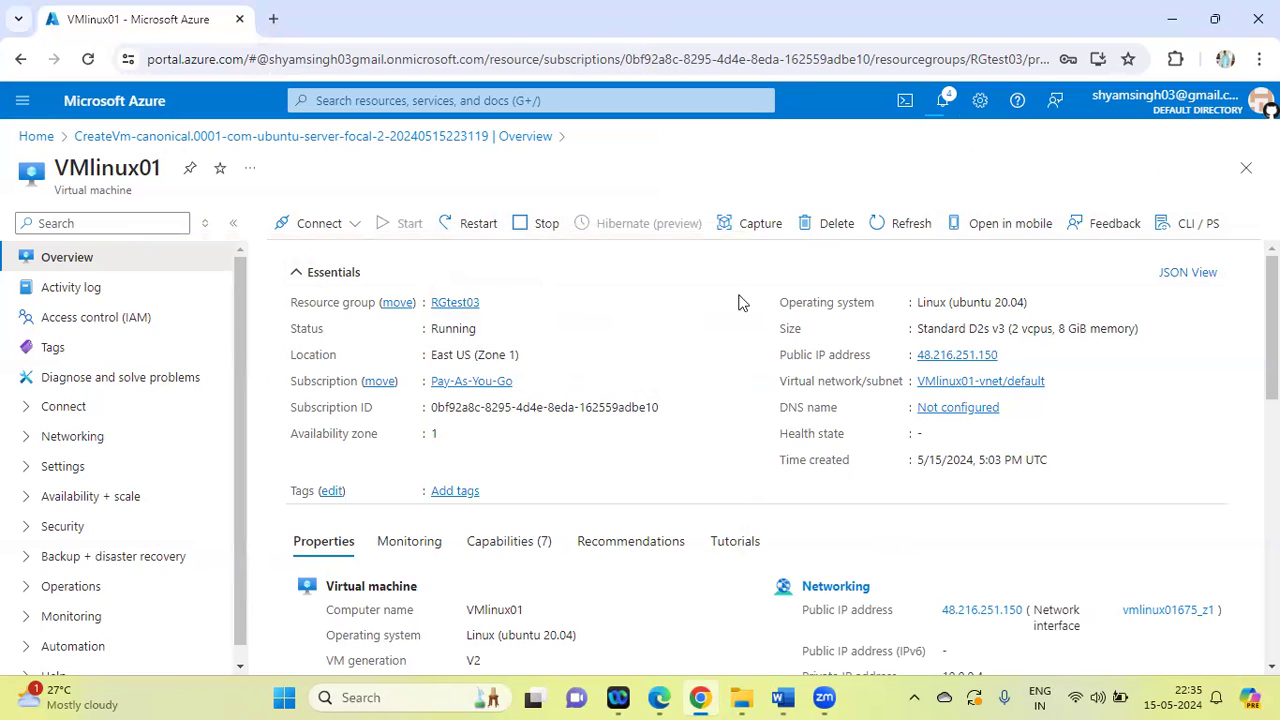
left_click(873, 230)
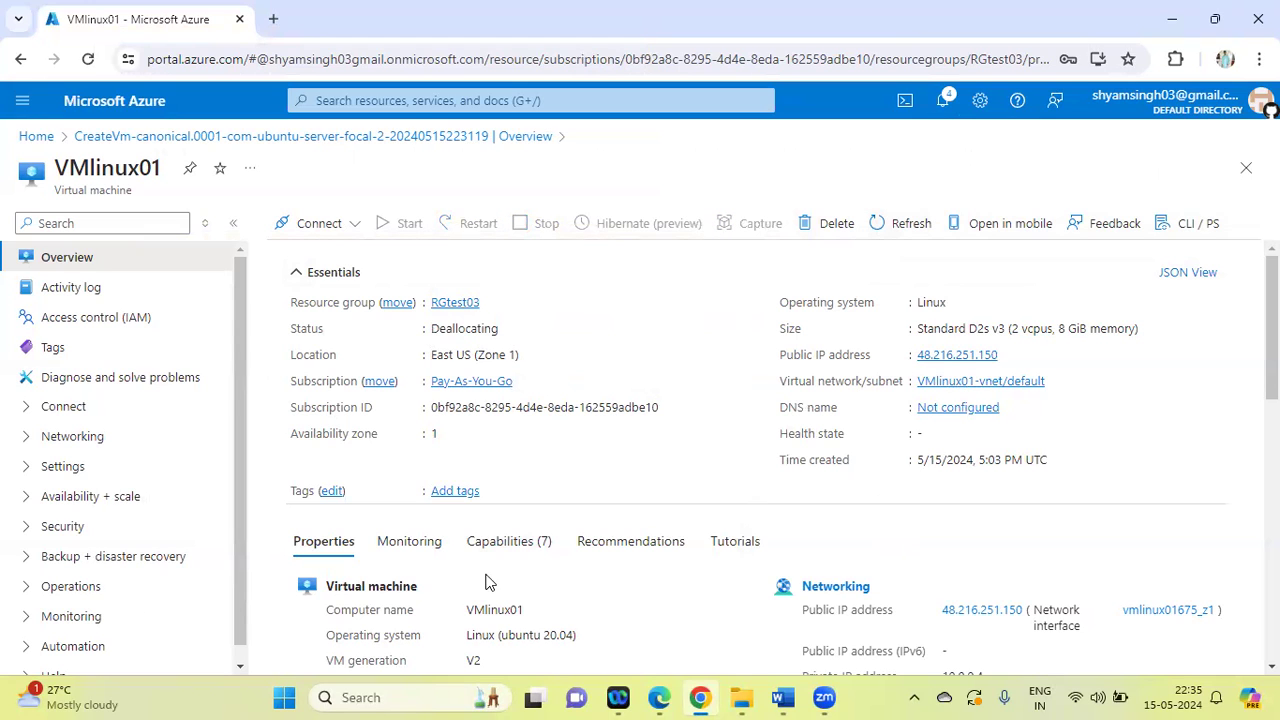
Relaunch PuTTY and try to connect to VMlinux01 at its public IP address 48.216.251.150 over SSH
left_click(378, 690)
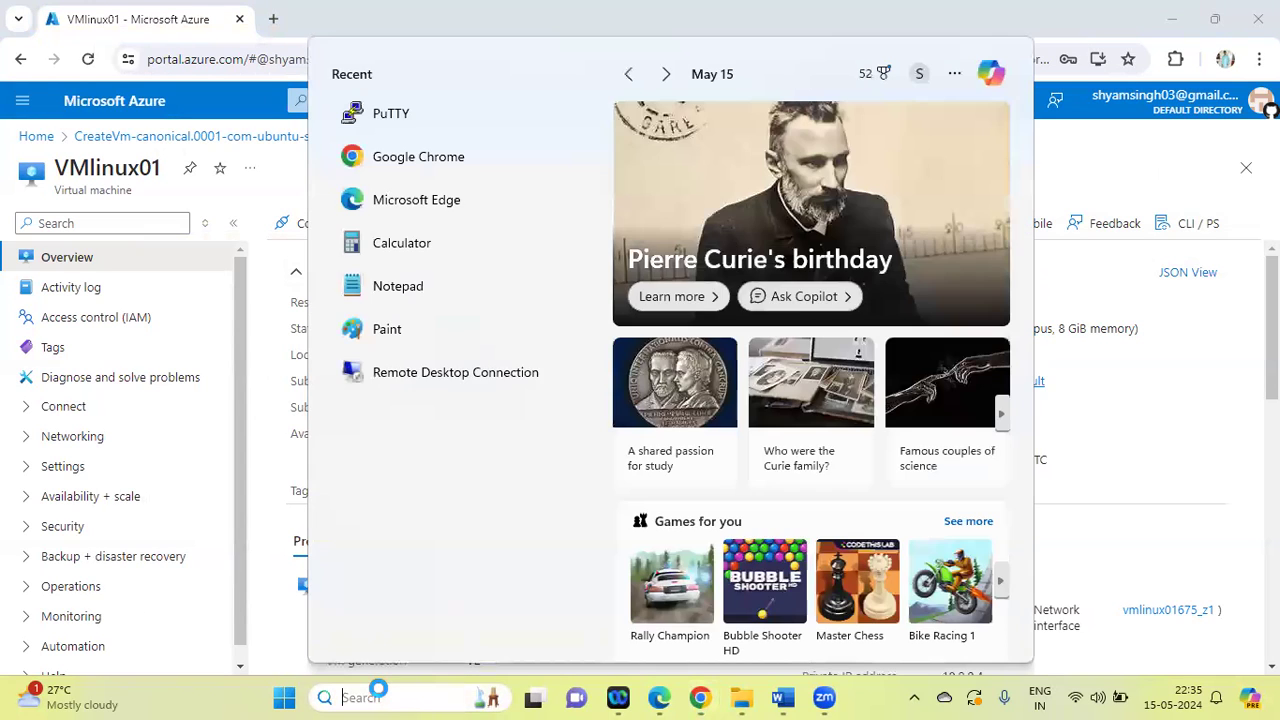
type("putty")
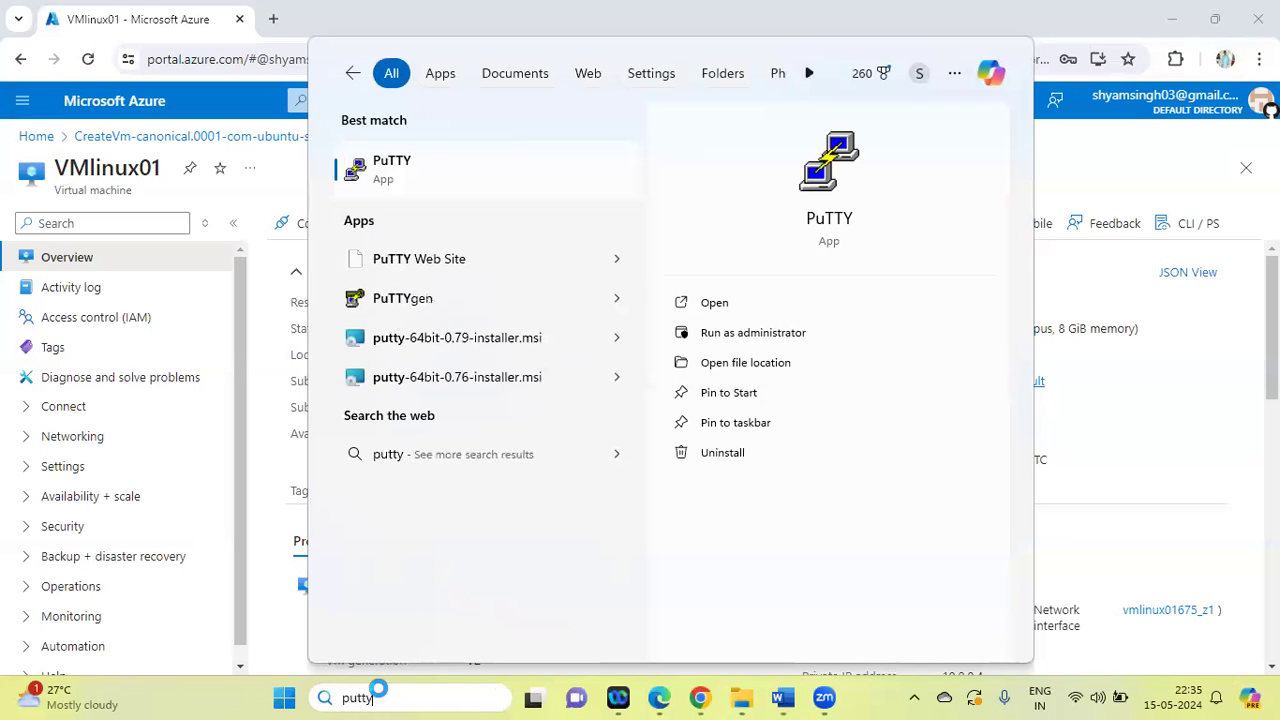
key("Return")
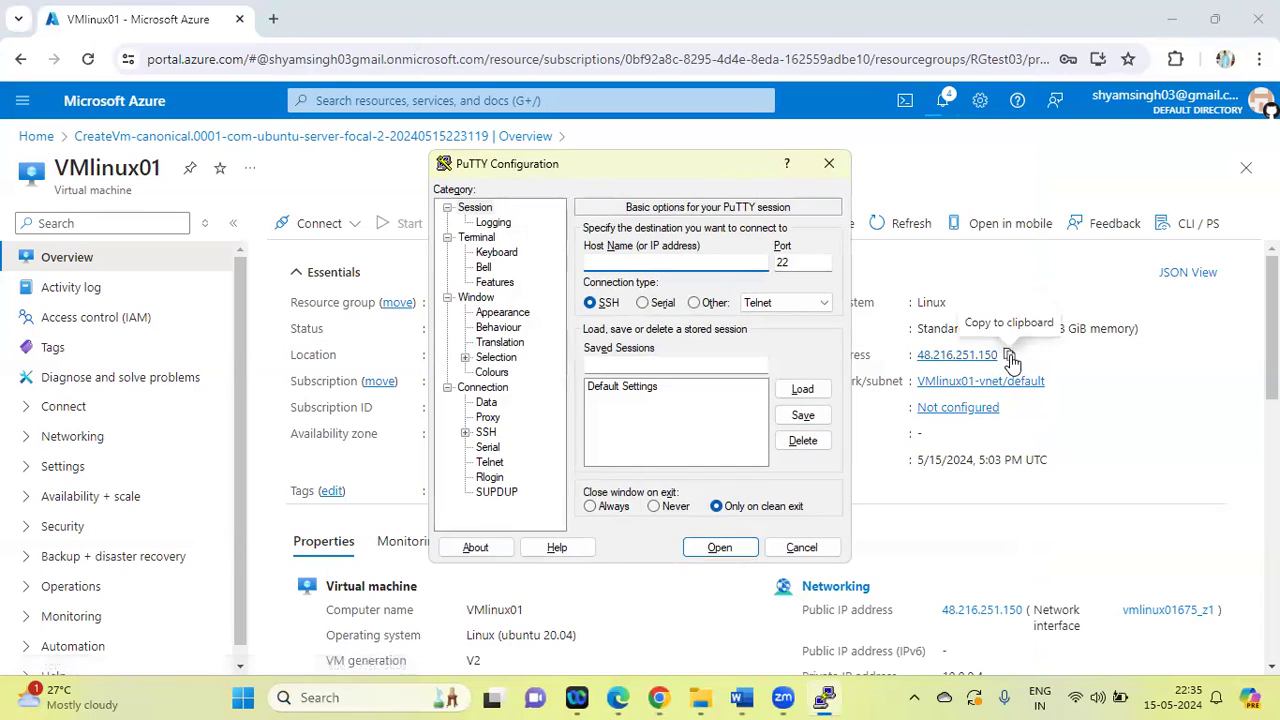
left_click(1009, 356)
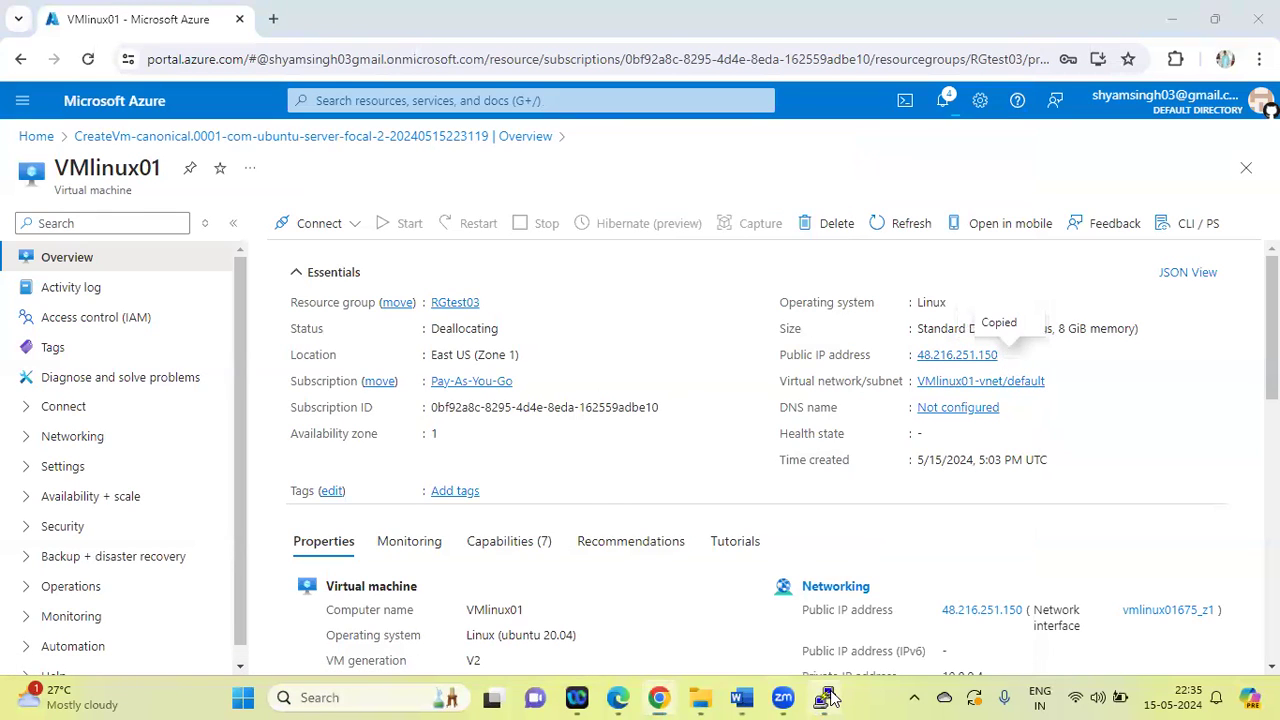
left_click(825, 697)
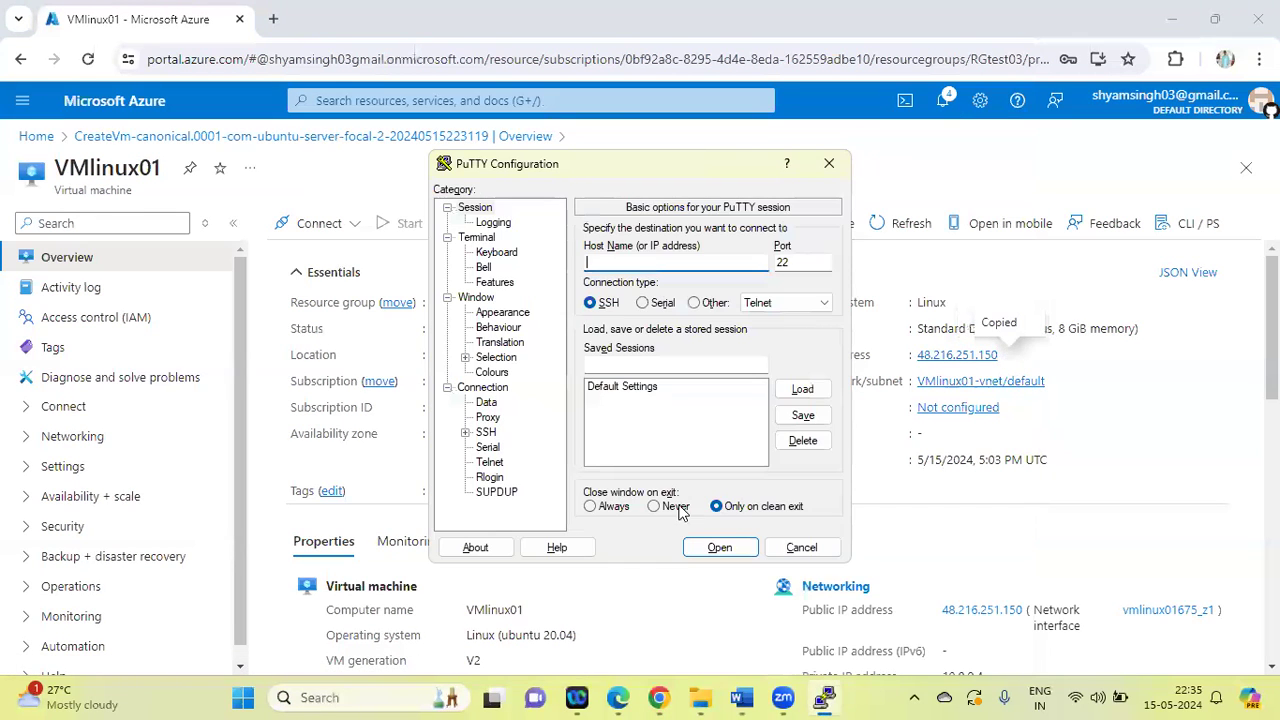
left_click(590, 262)
key("ctrl+v")
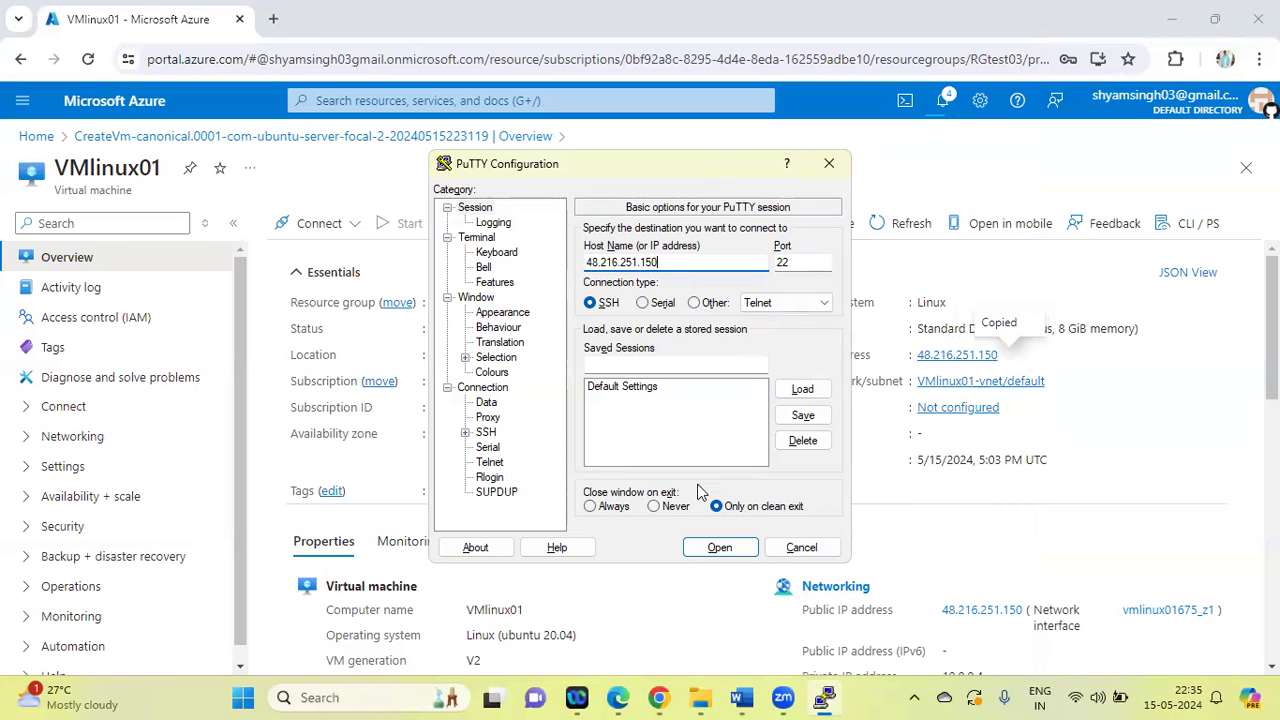
left_click(718, 548)
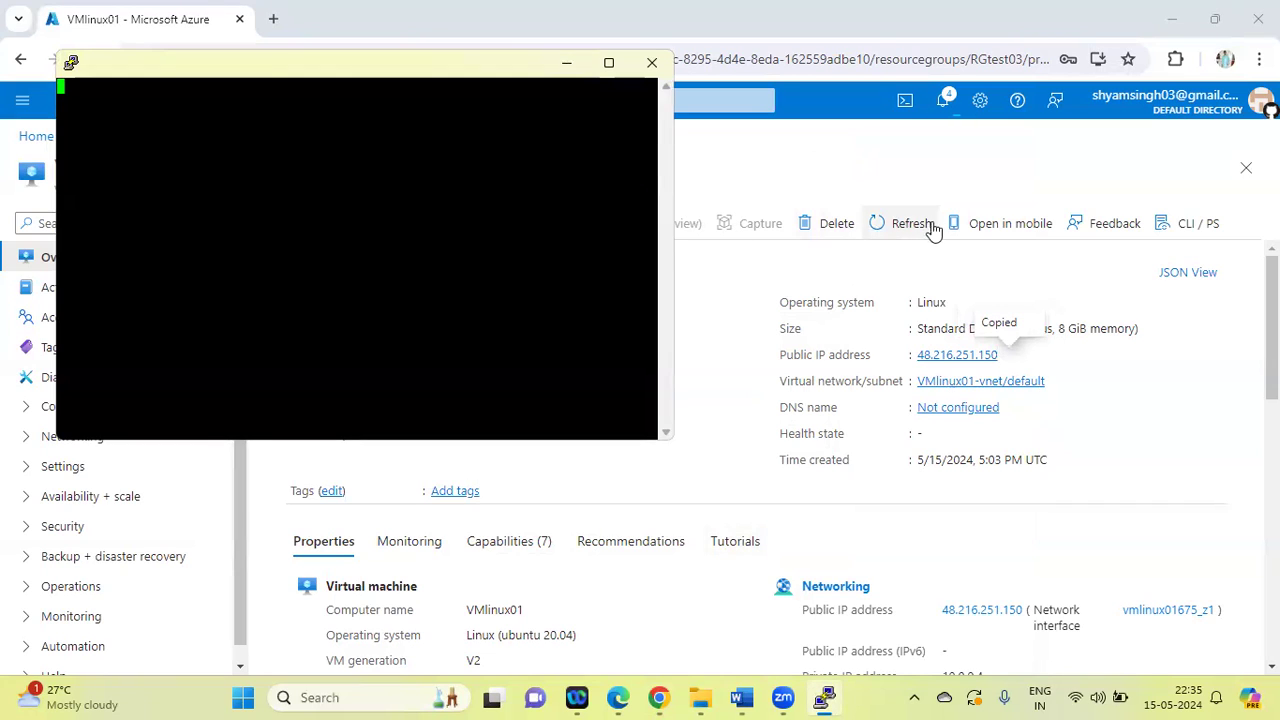
Refresh the VM's overview in Chrome and return to PuTTY to check the connection attempt
left_click(878, 226)
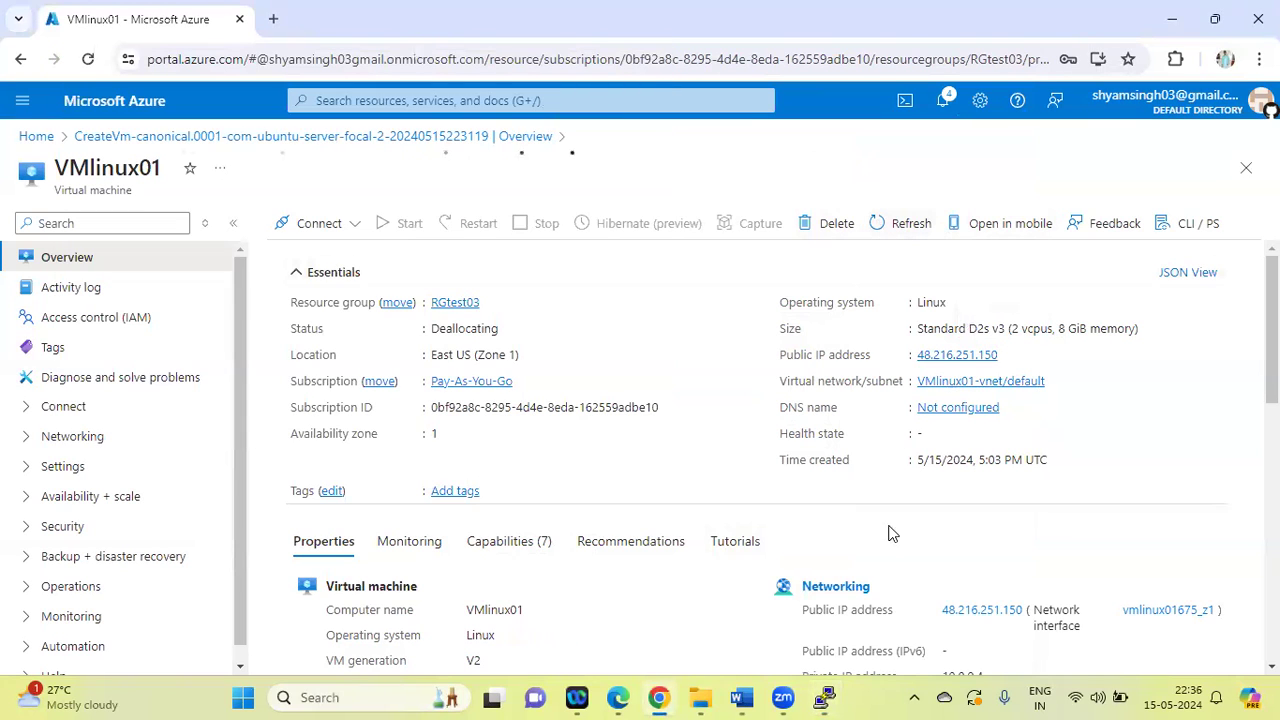
left_click(826, 697)
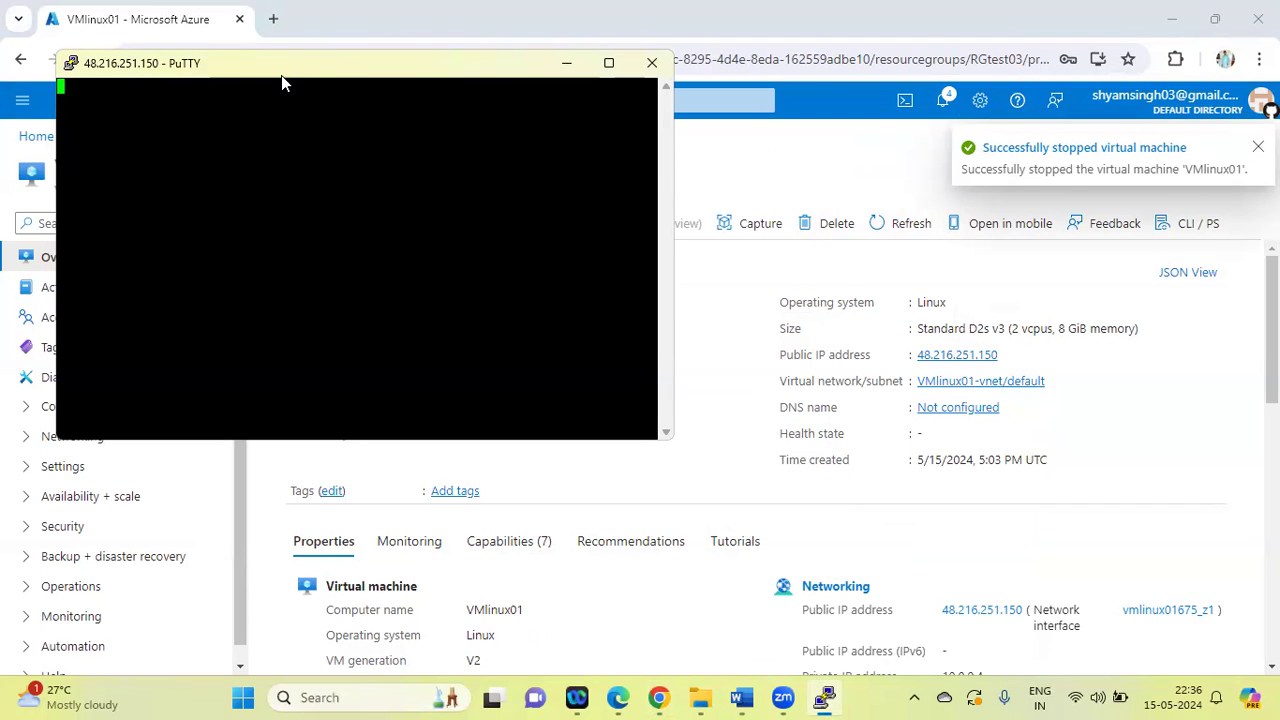
left_click_drag(281, 75, 356, 249)
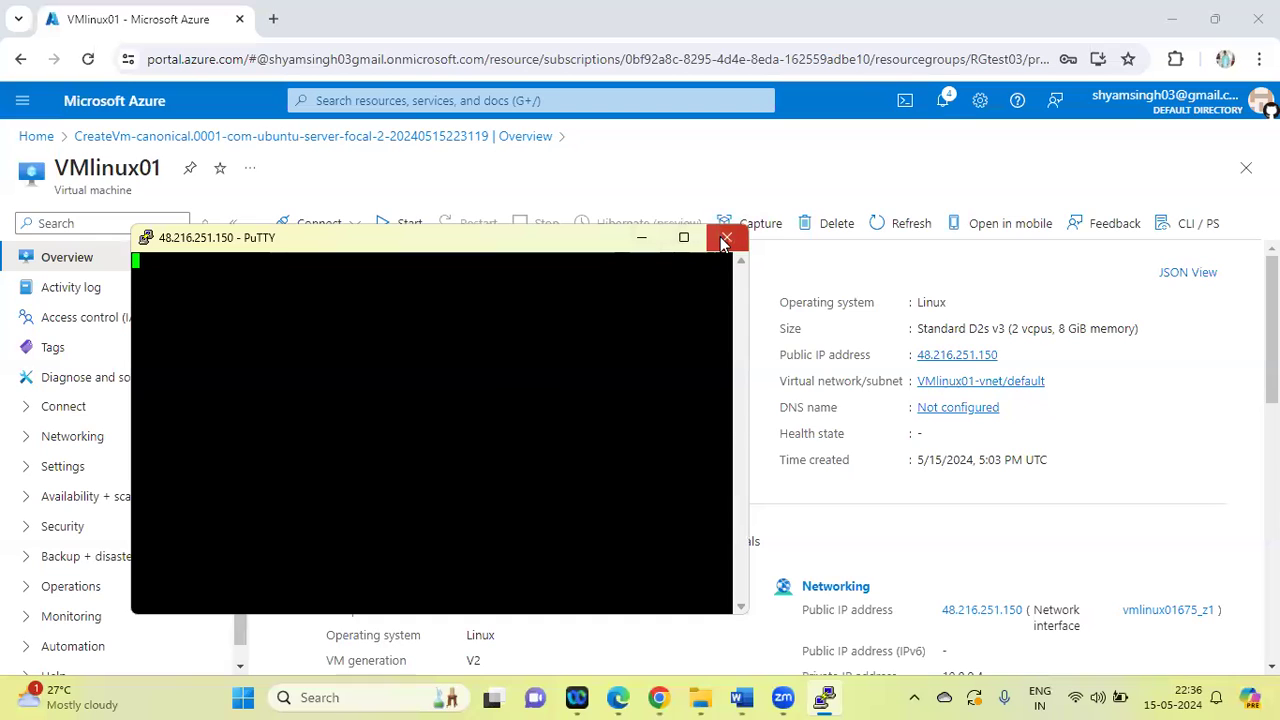
Close the PuTTY session to the stopped VM, check the lab task list in Word, and return to Chrome
left_click(726, 240)
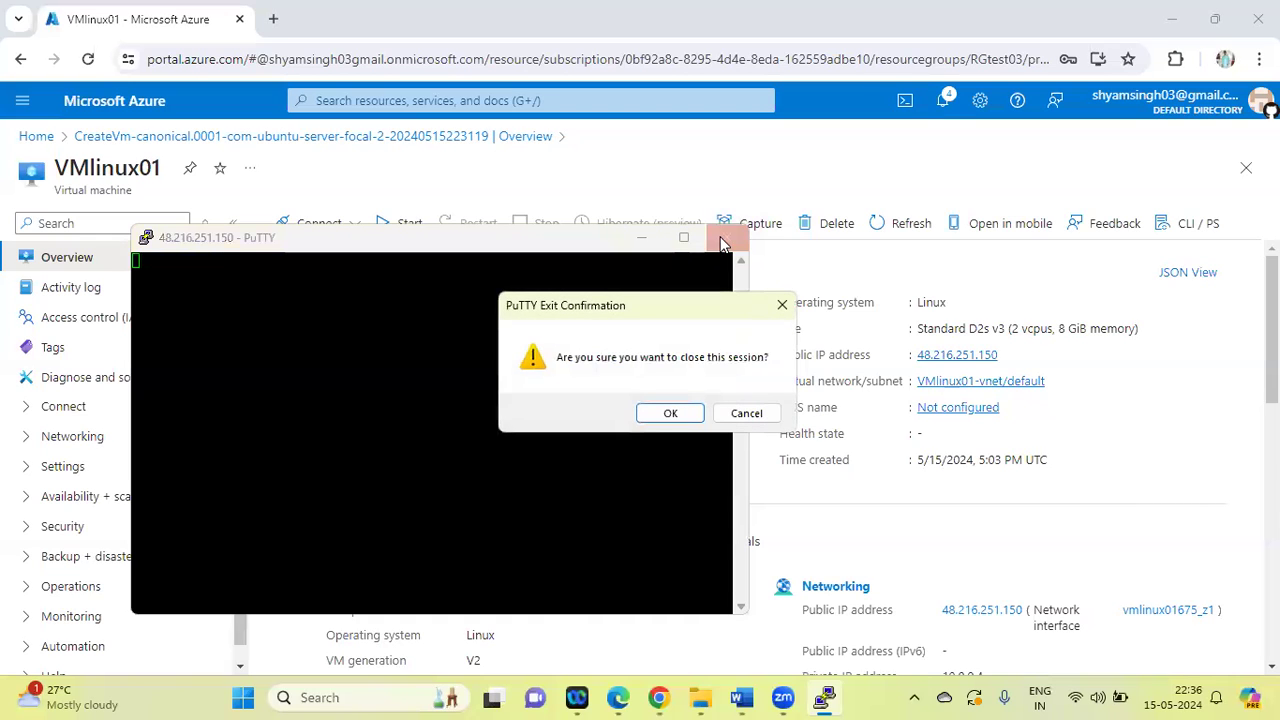
left_click(671, 414)
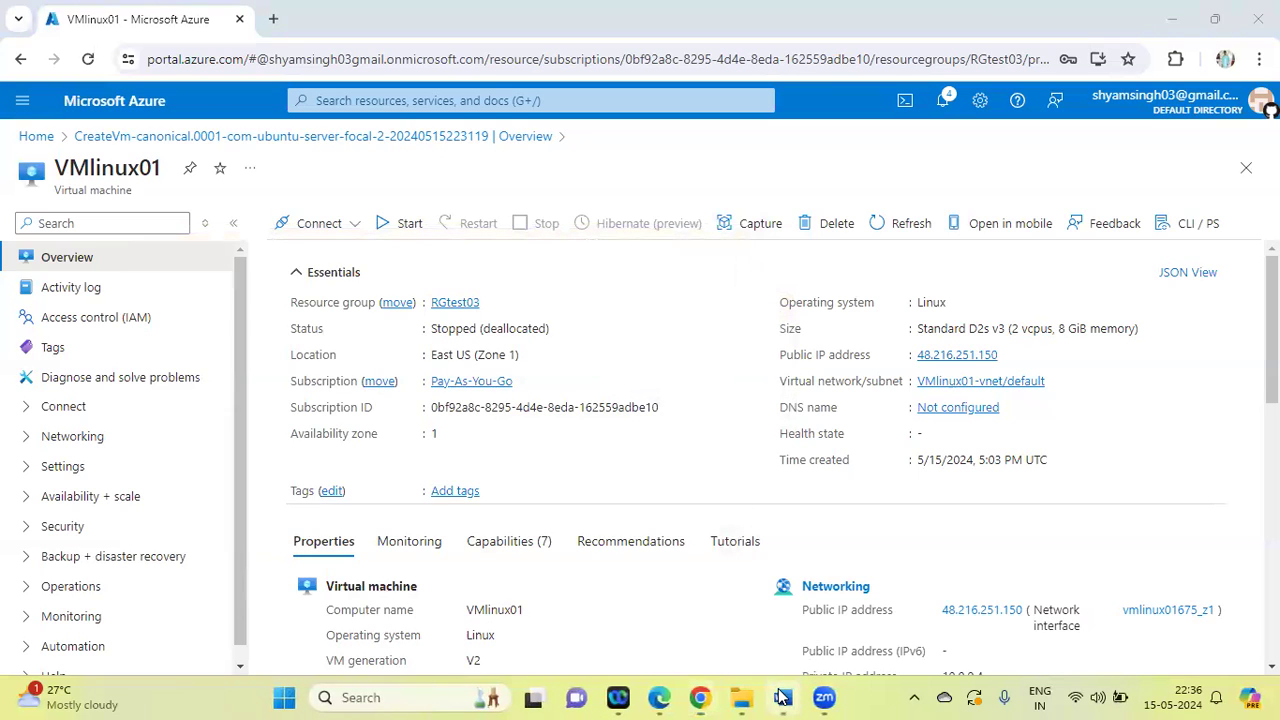
left_click(783, 697)
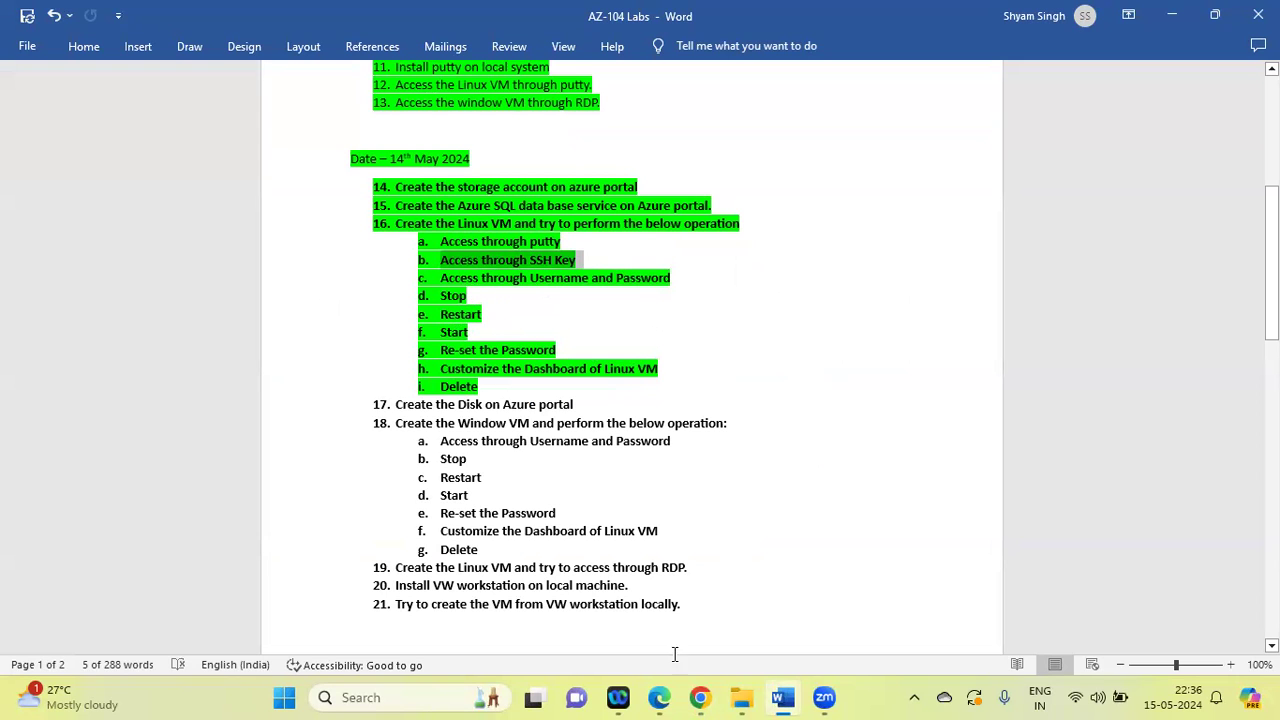
left_click(700, 697)
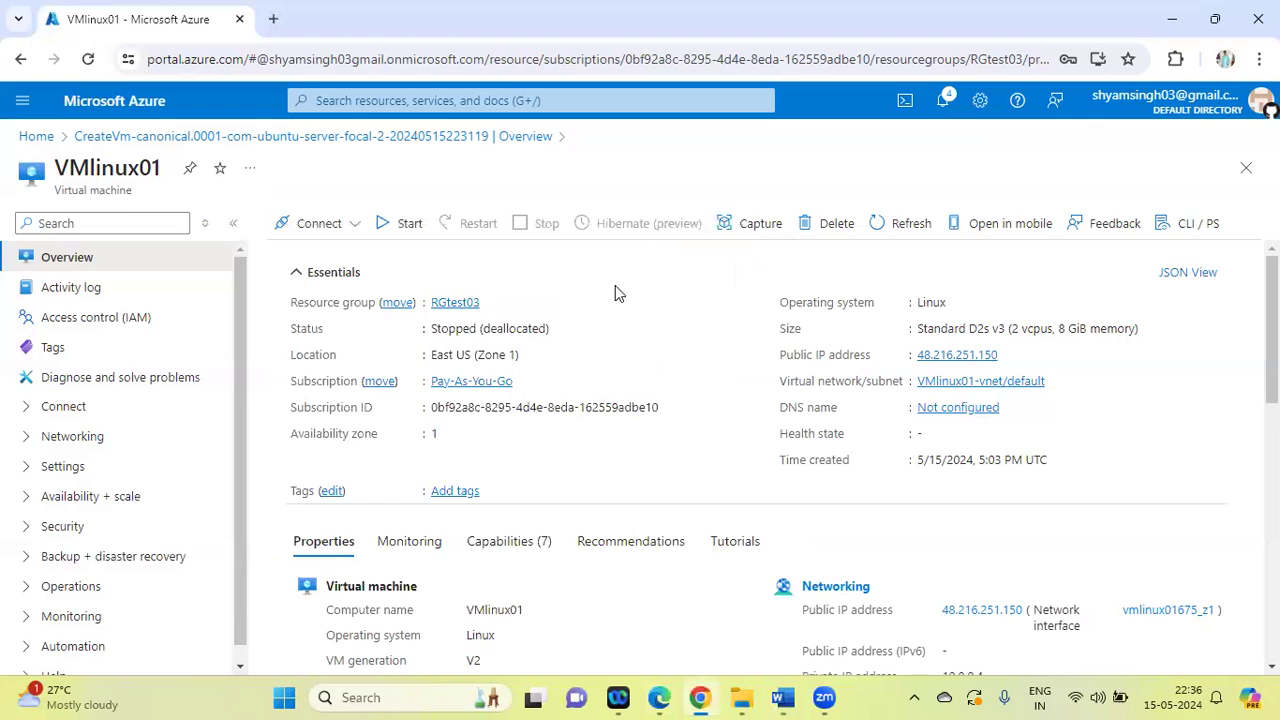
Start VMlinux01, restart it once it is running, and refresh its overview
left_click(384, 228)
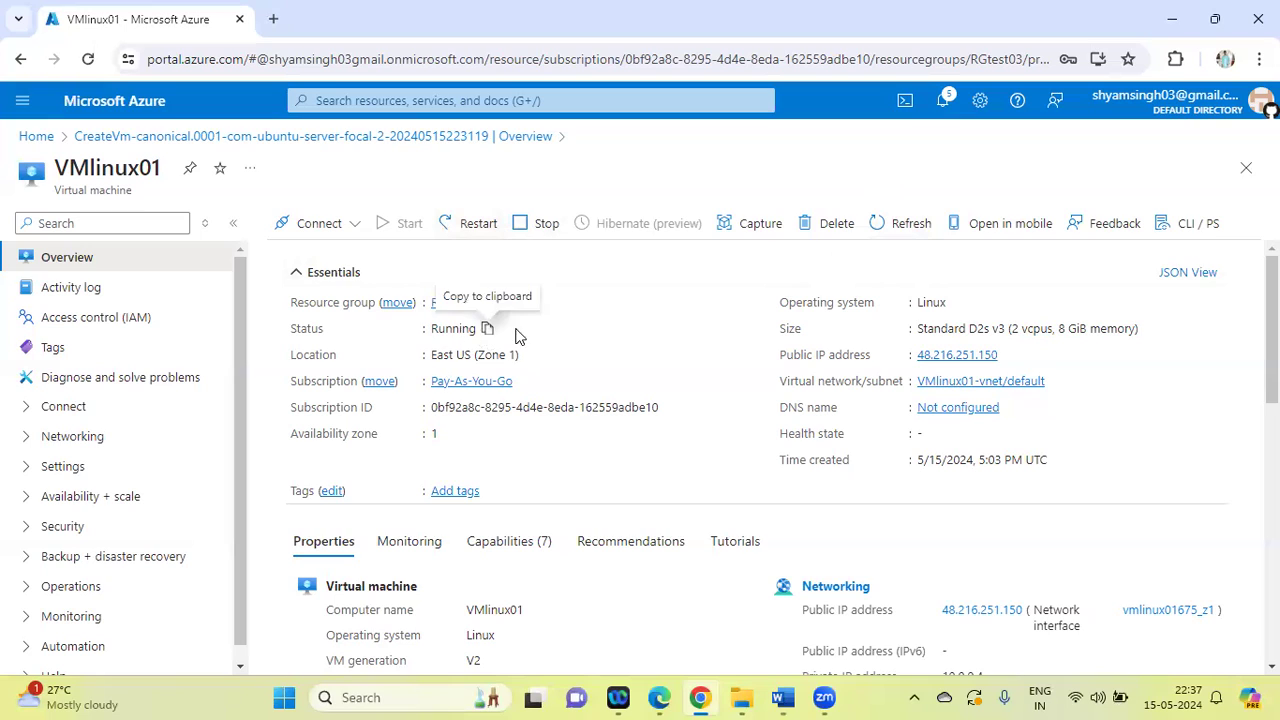
left_click(483, 226)
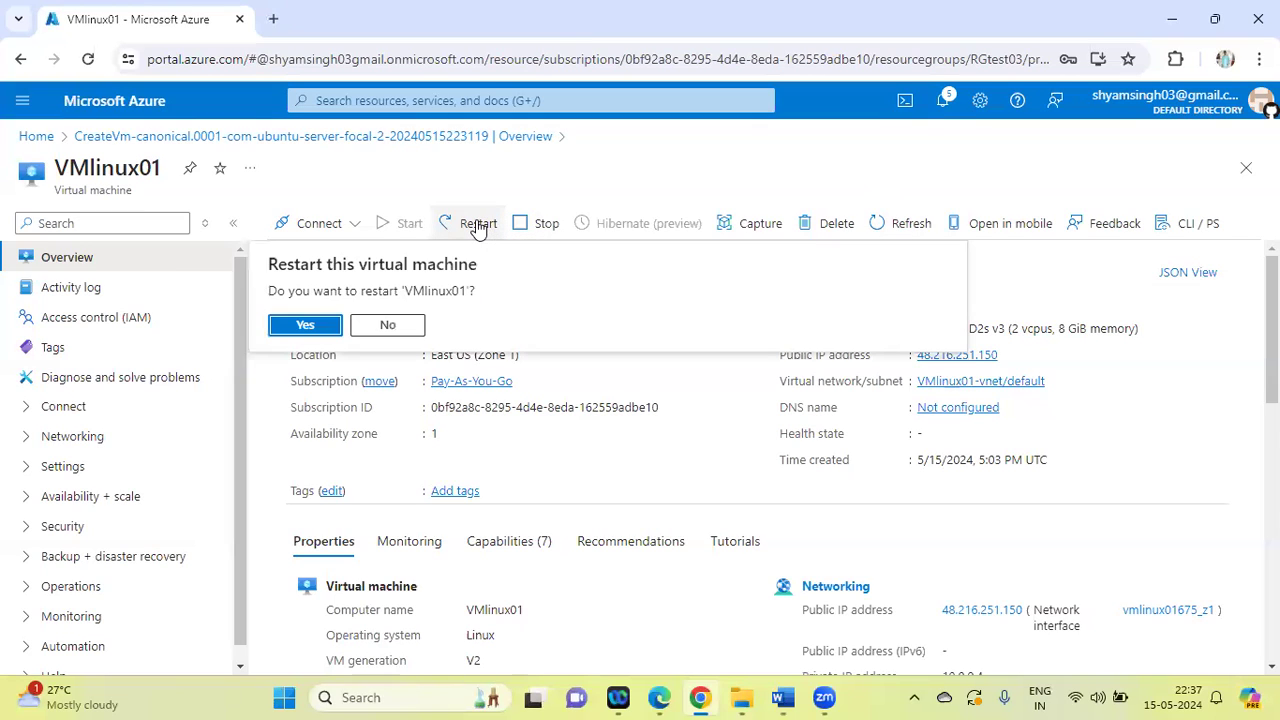
left_click(326, 332)
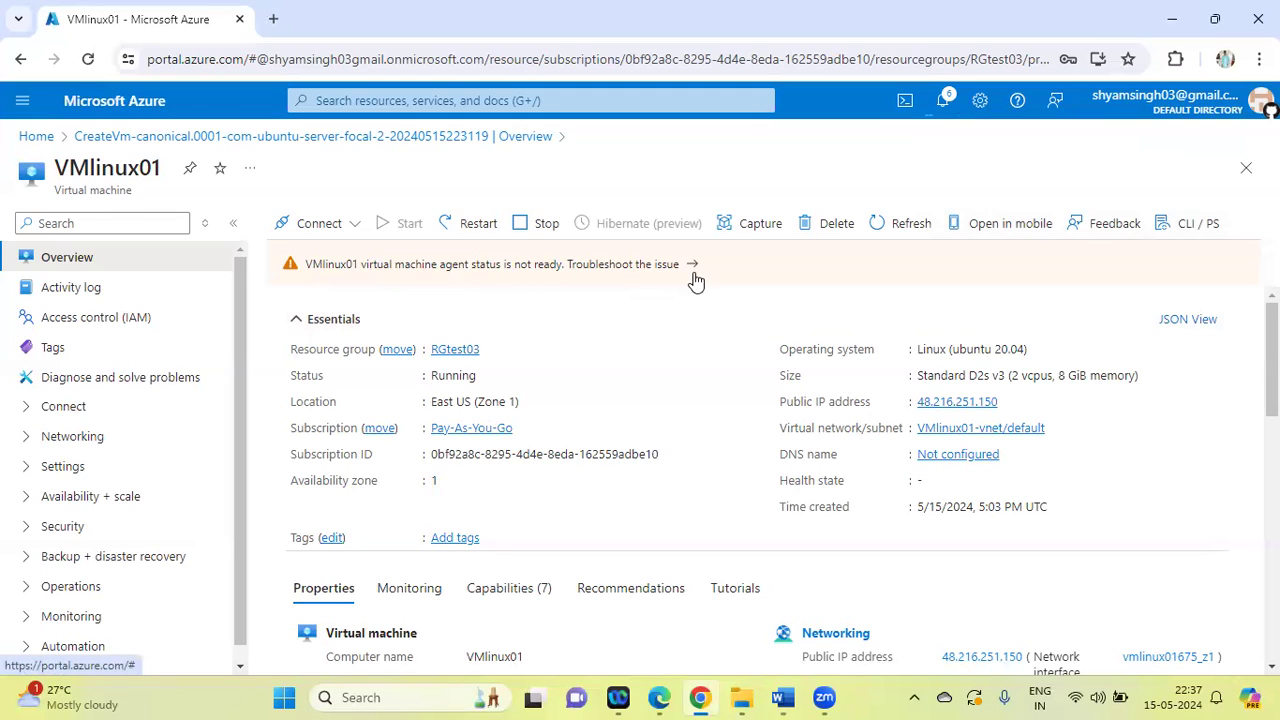
left_click(890, 224)
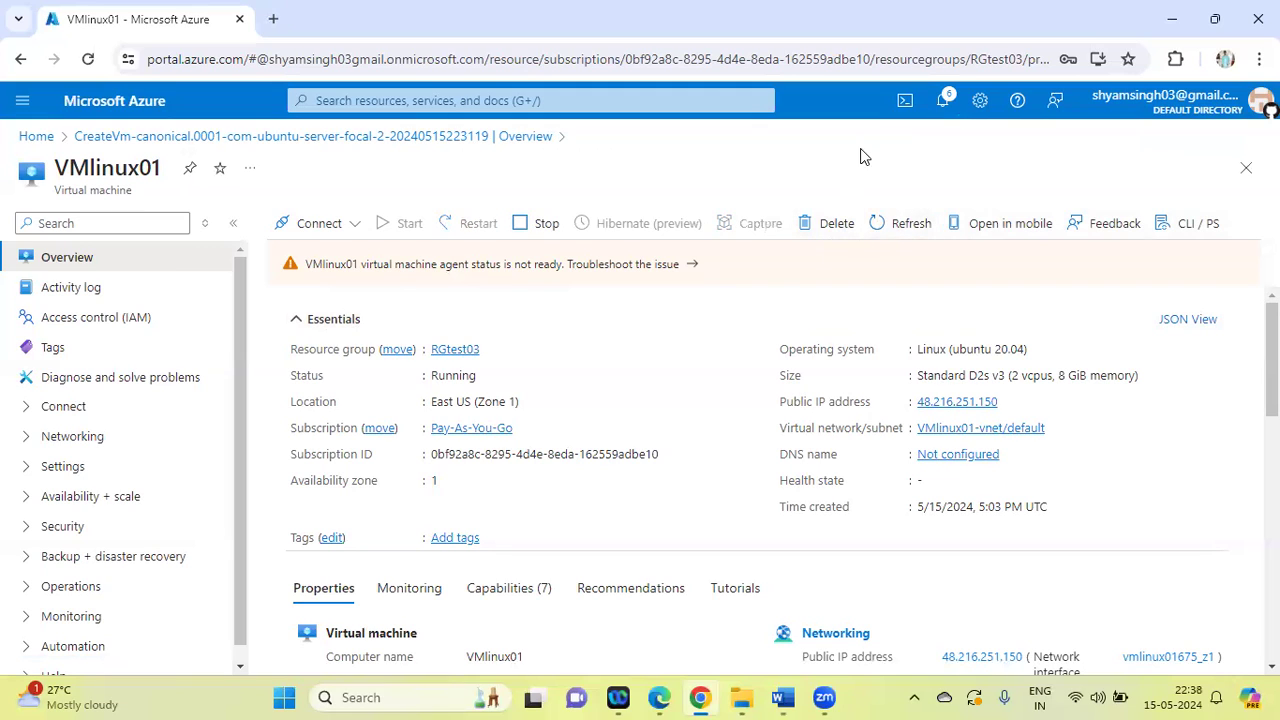
left_click(878, 224)
Check the lab list in Word, then examine VMlinux01's Settings, Security and Operations sections in Chrome for a password reset option
left_click(793, 698)
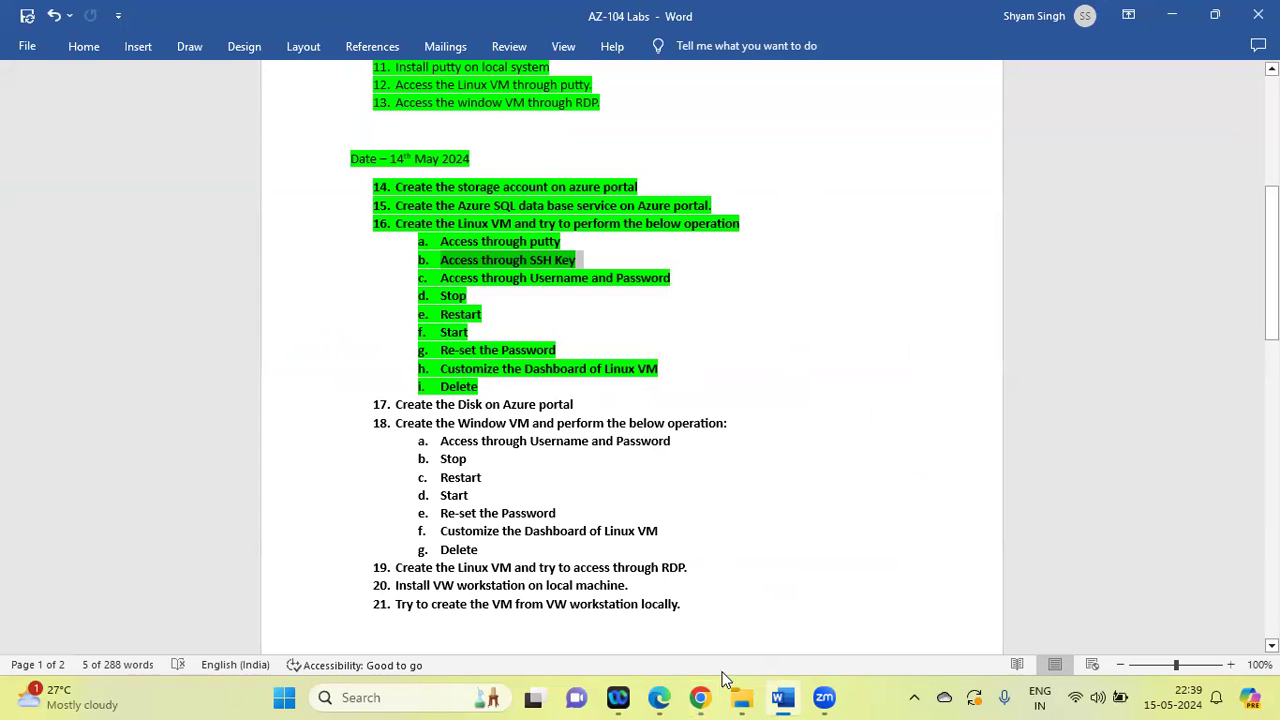
left_click(704, 699)
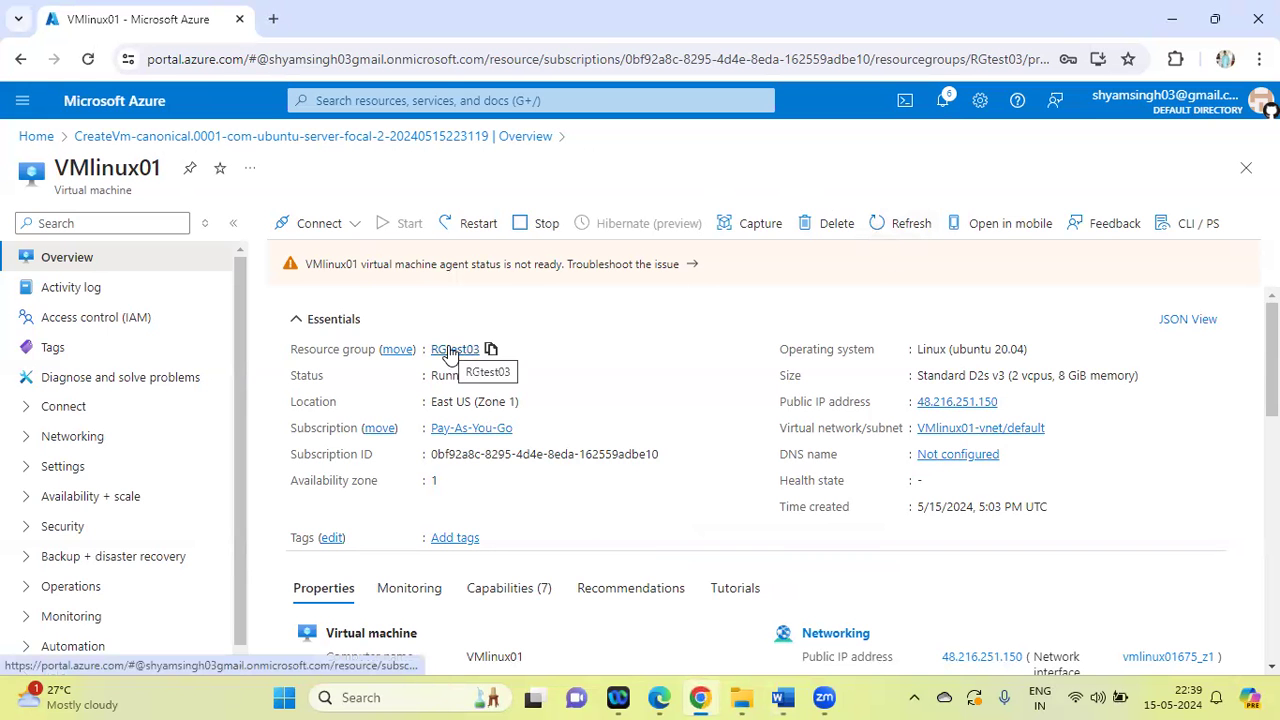
left_click_drag(236, 327, 251, 523)
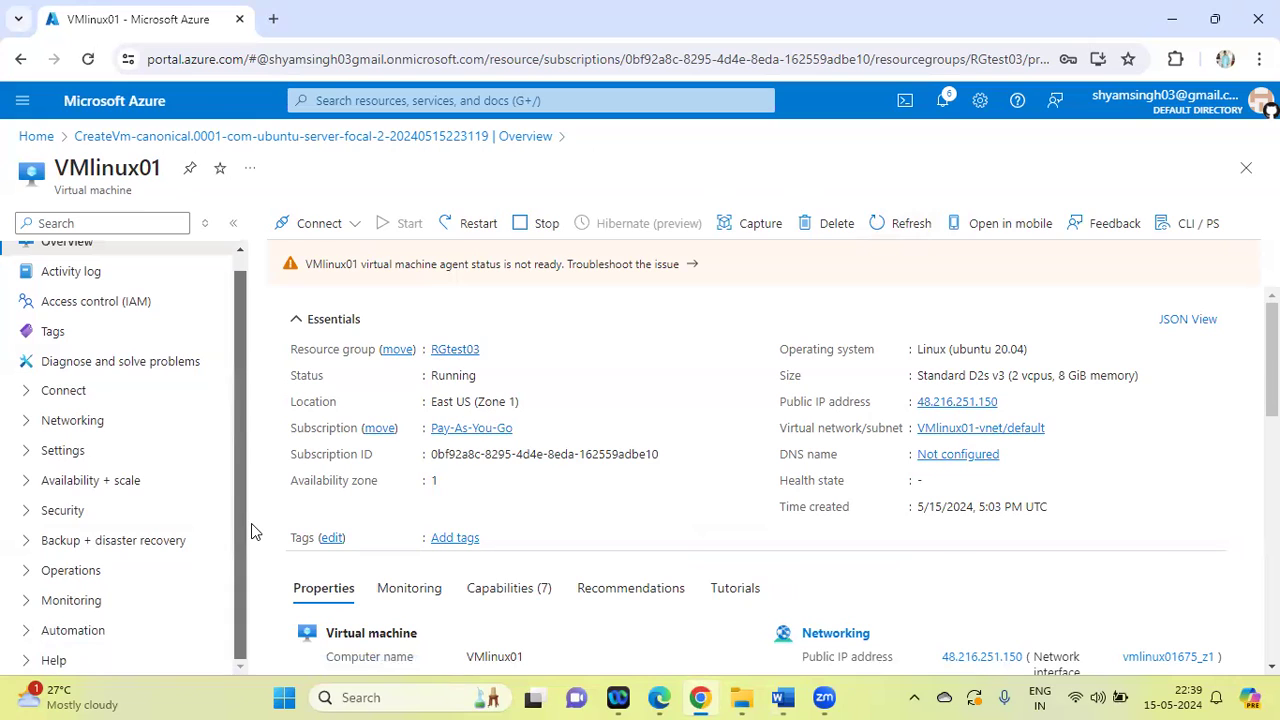
left_click(29, 455)
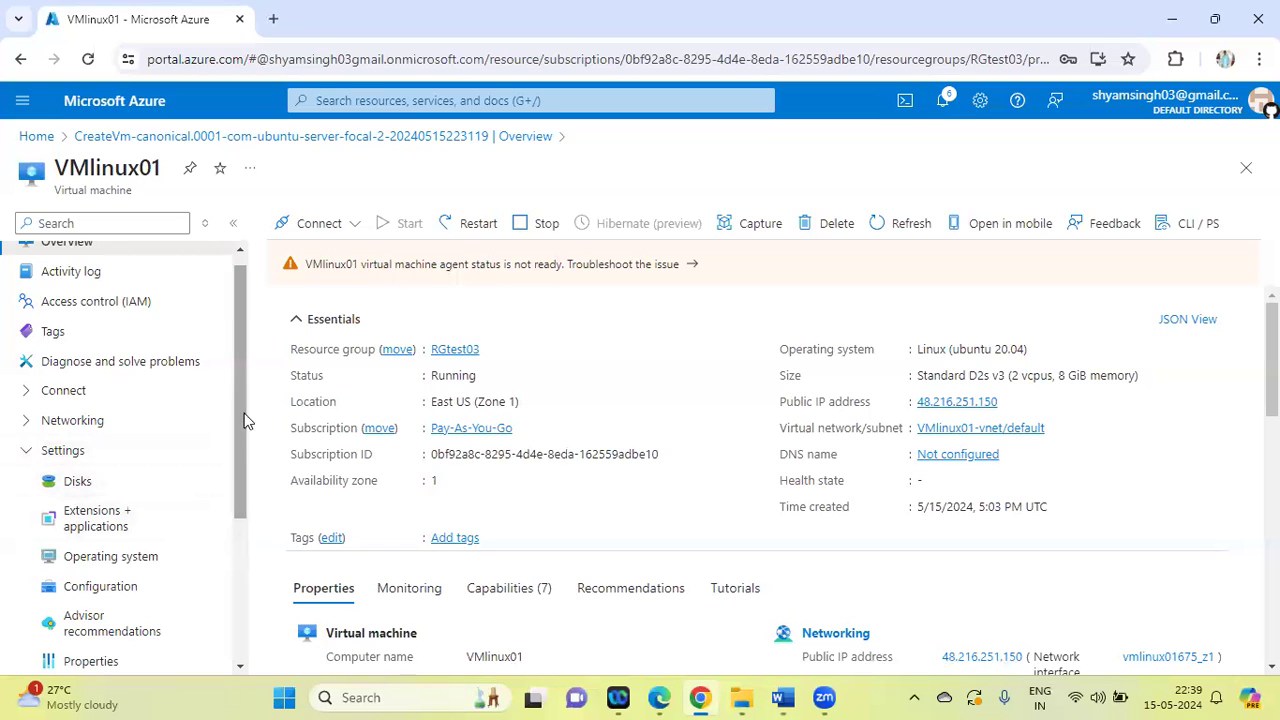
left_click_drag(240, 377, 236, 517)
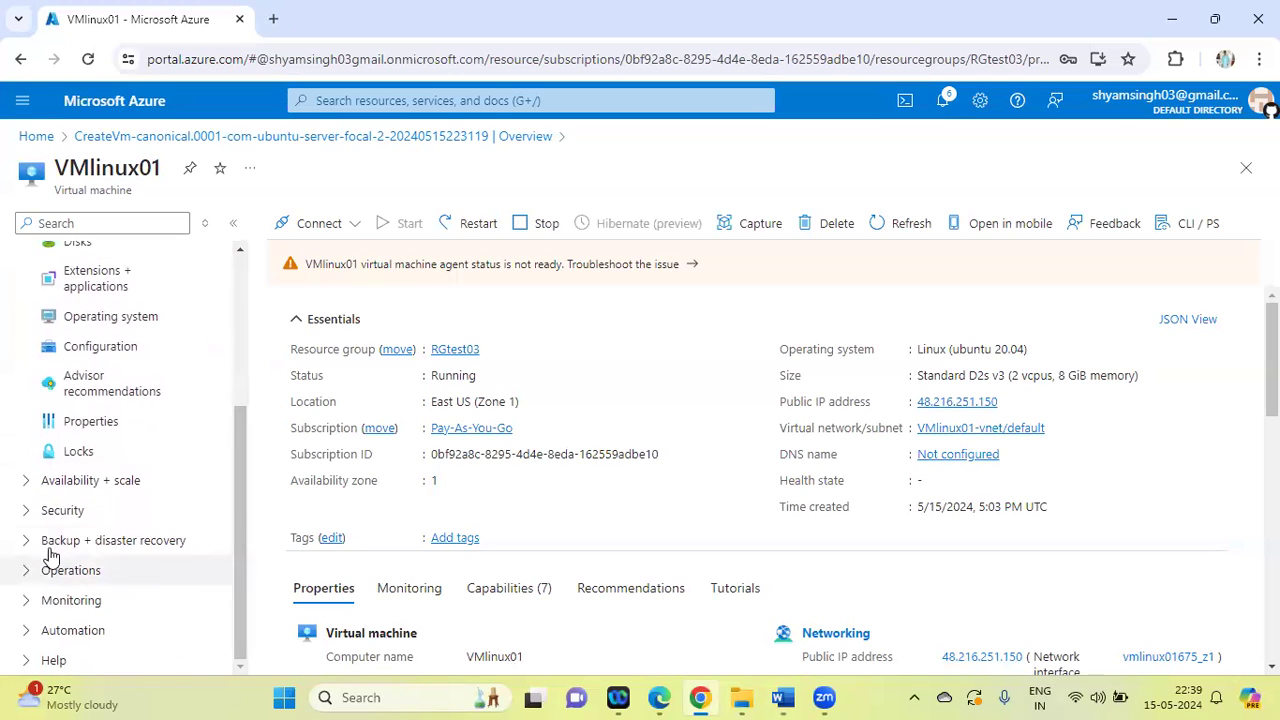
left_click(26, 512)
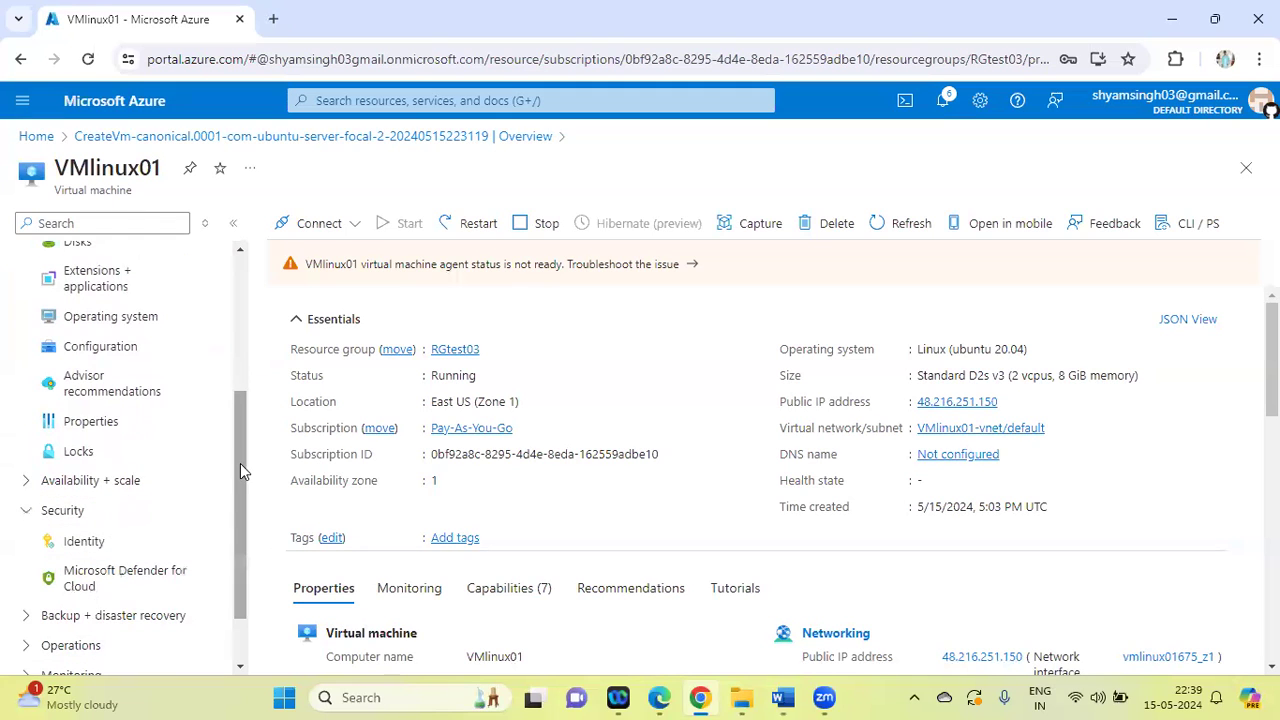
left_click_drag(240, 463, 240, 317)
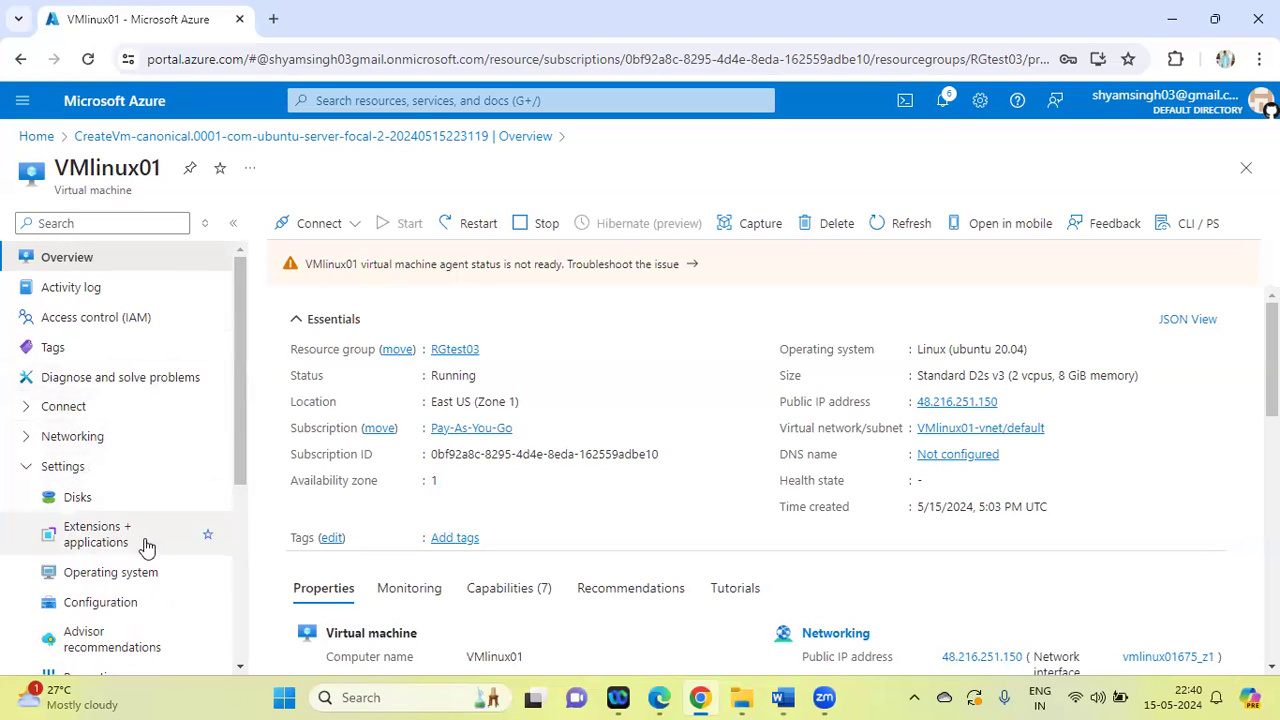
left_click_drag(242, 375, 228, 626)
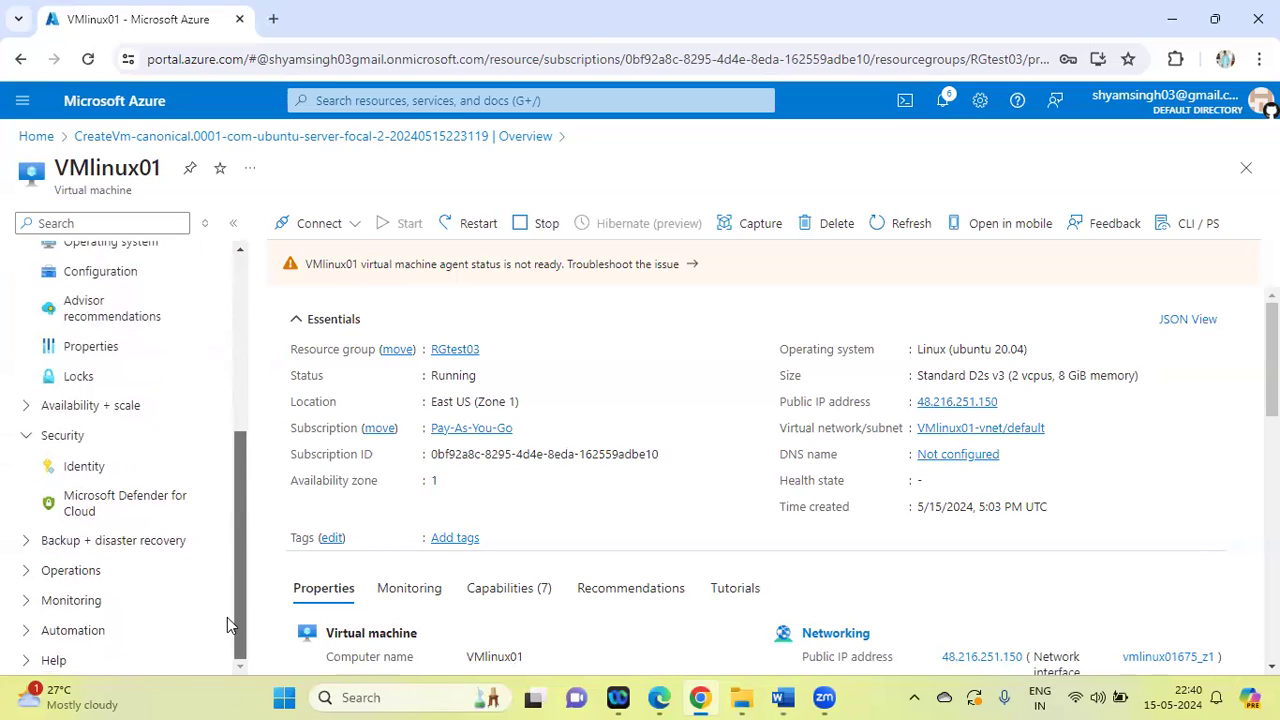
left_click(28, 572)
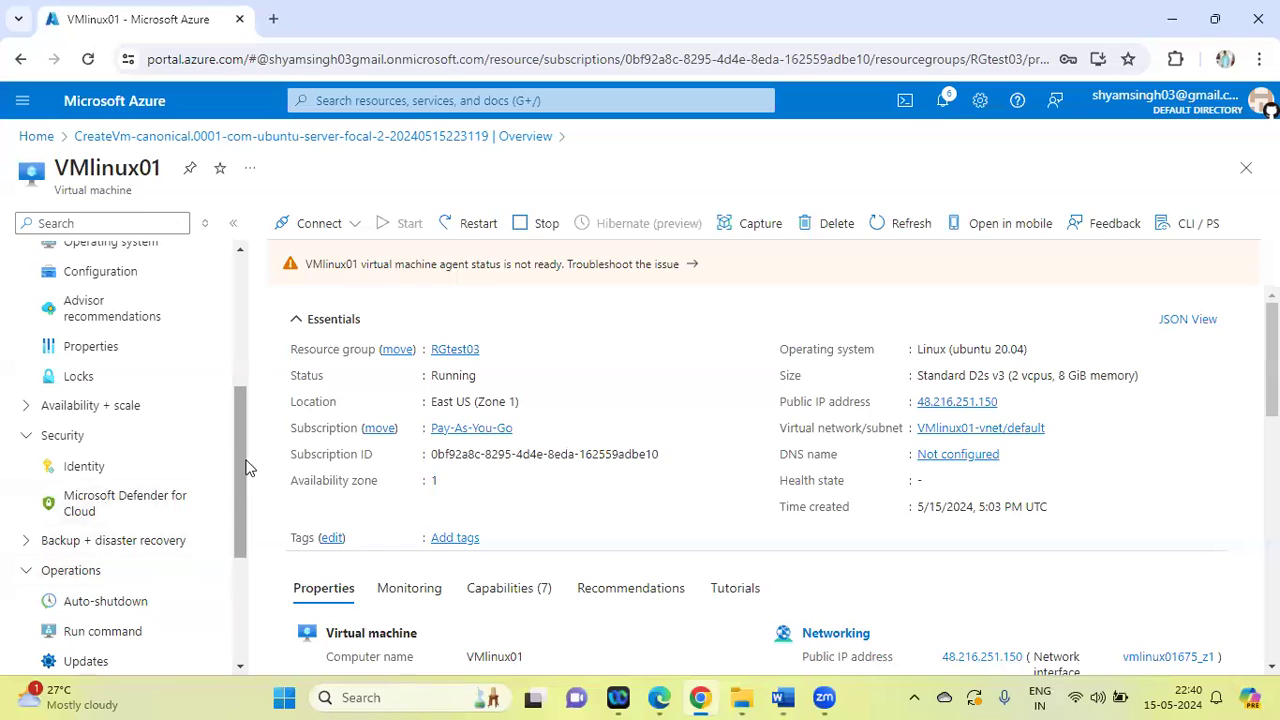
left_click_drag(242, 450, 243, 550)
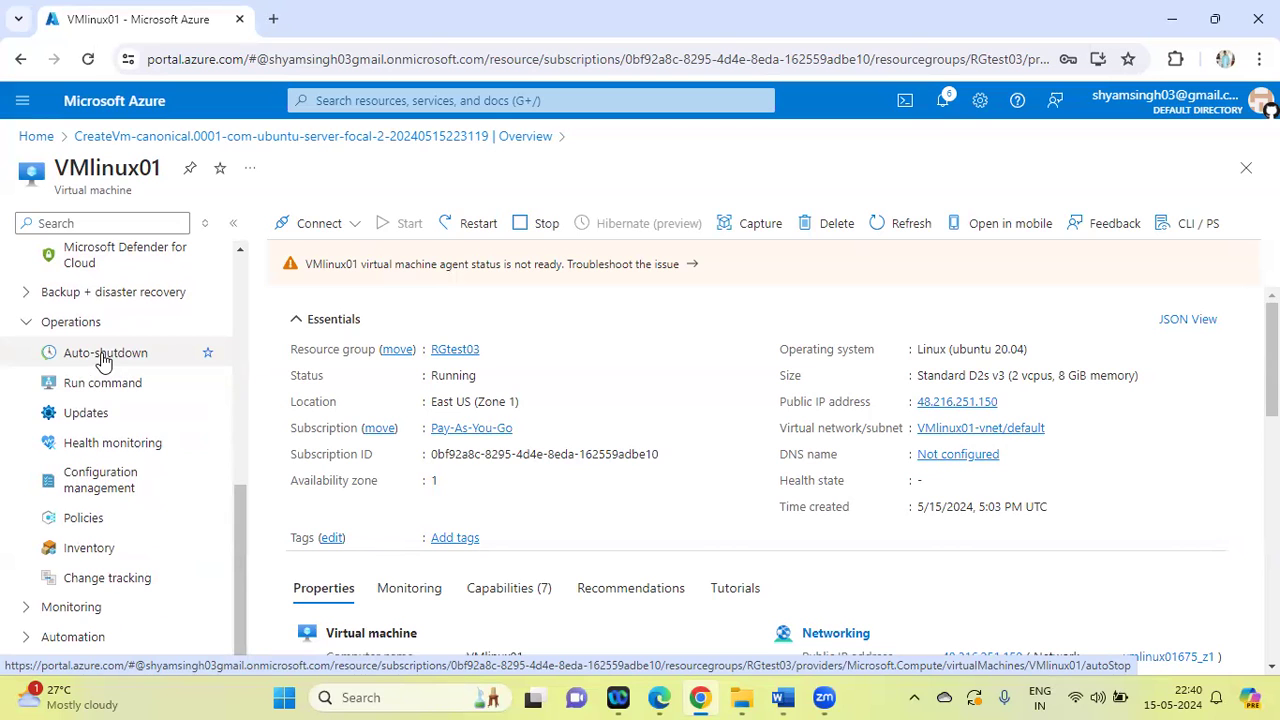
left_click_drag(236, 512, 240, 264)
Search VMlinux01's resource options for "passw", open Reset password, and set the mode to Reset password
left_click(91, 227)
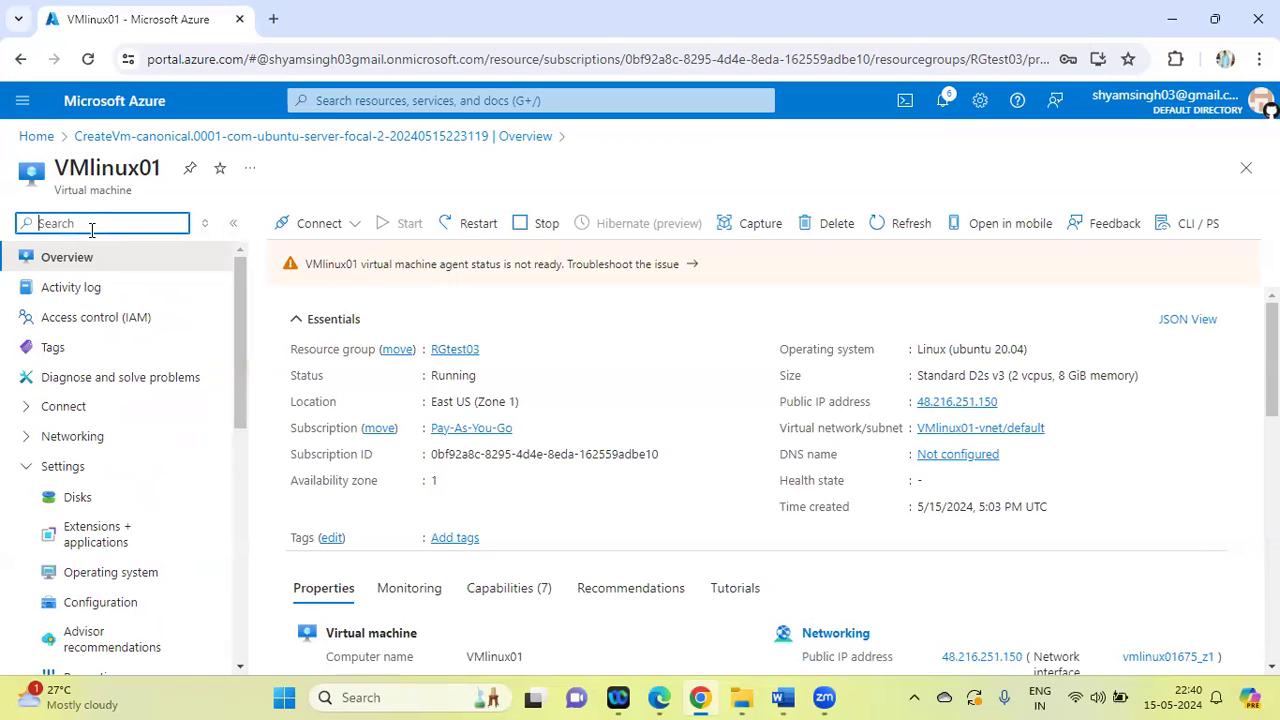
type("passw")
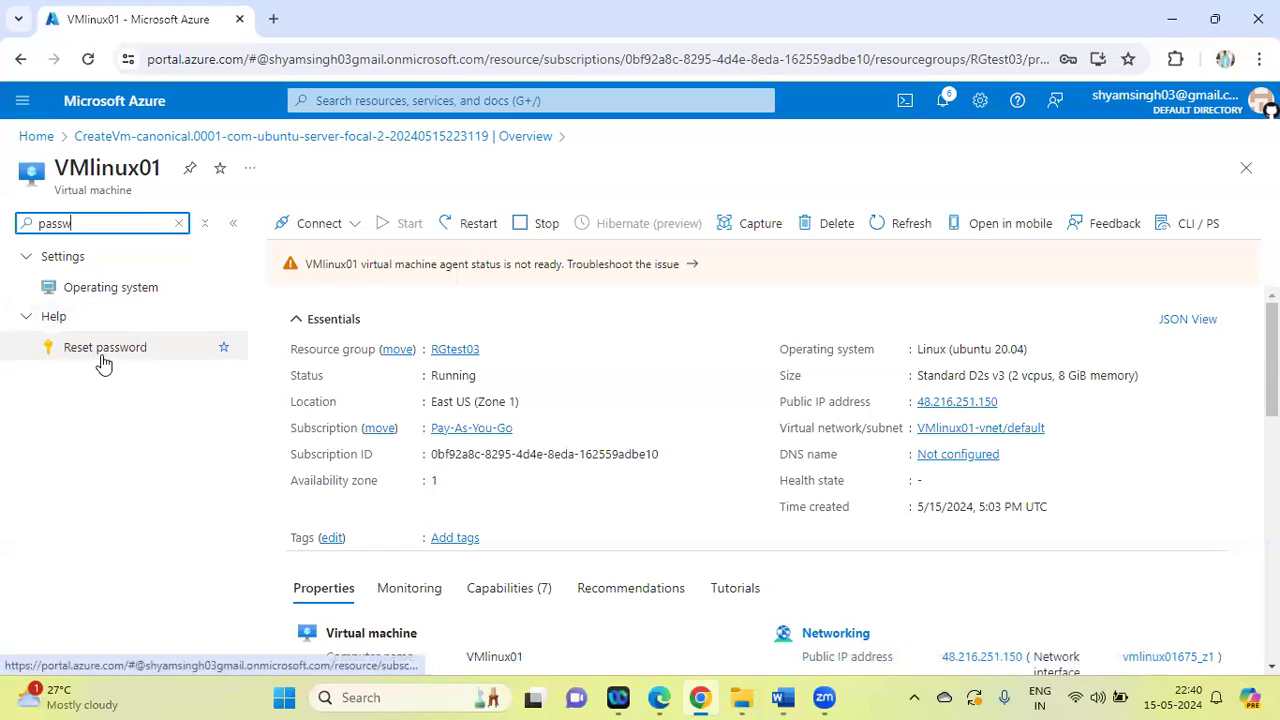
left_click(101, 358)
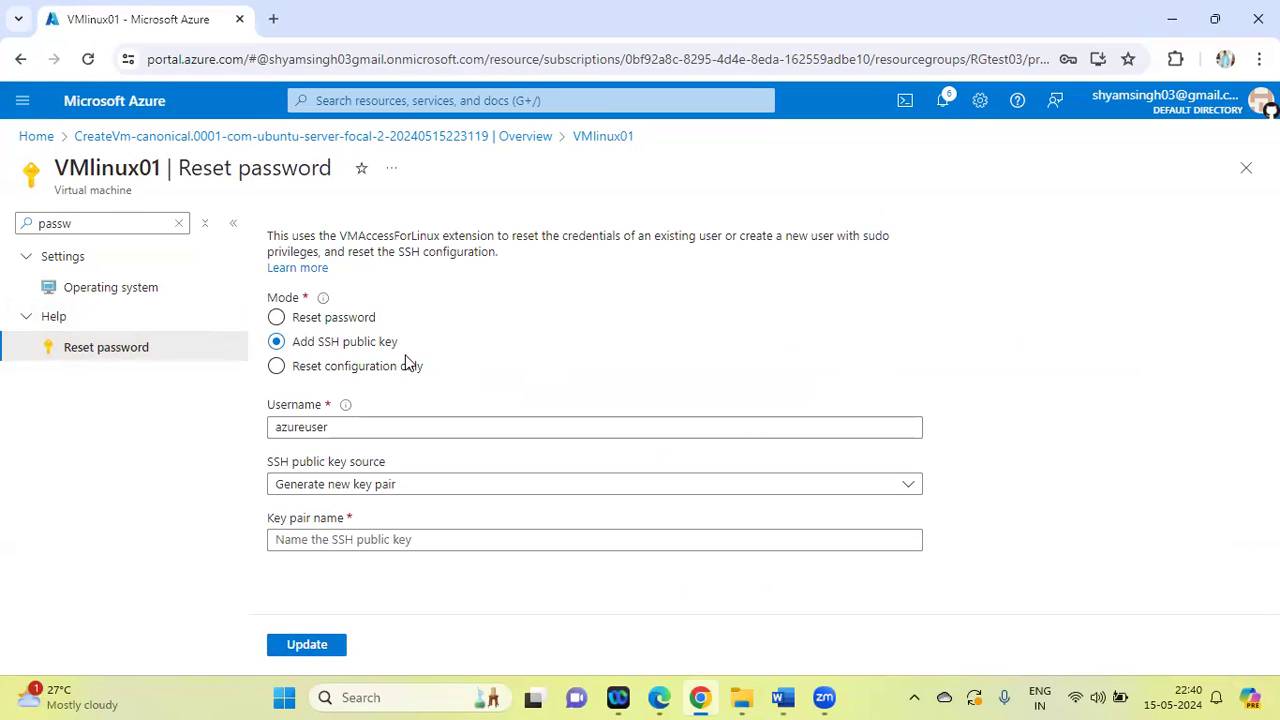
left_click(276, 318)
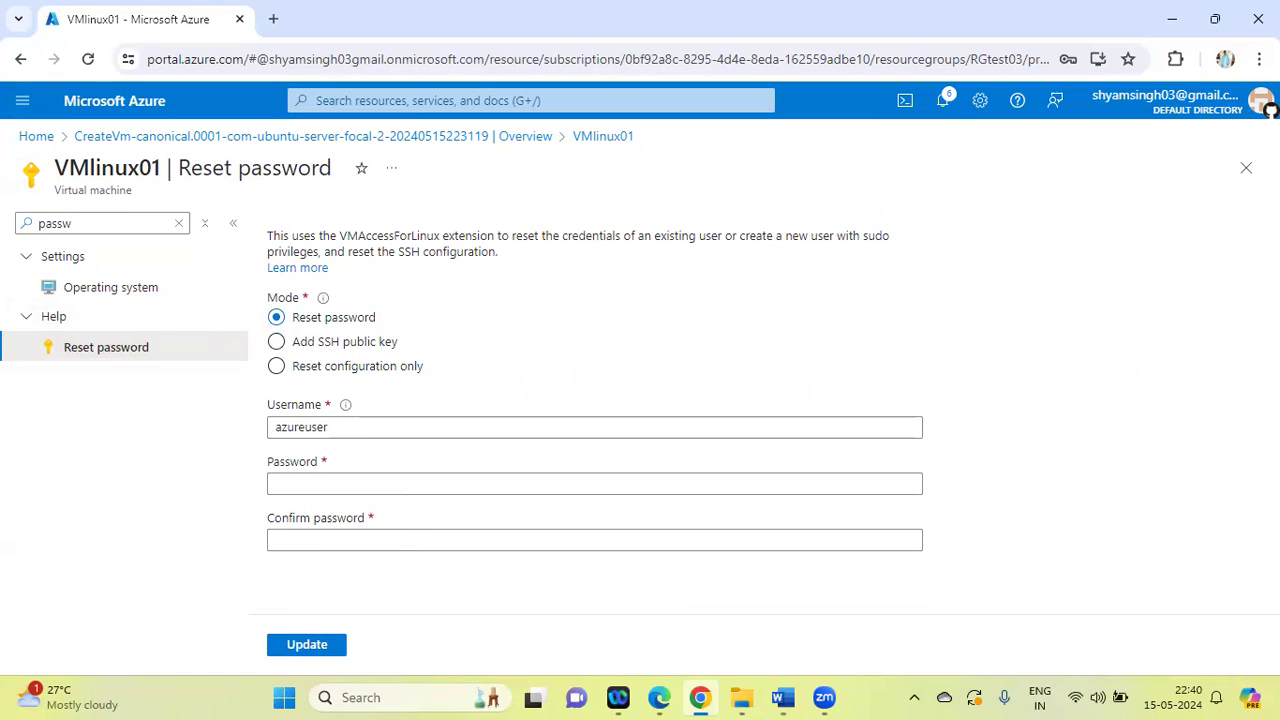
left_click(457, 483)
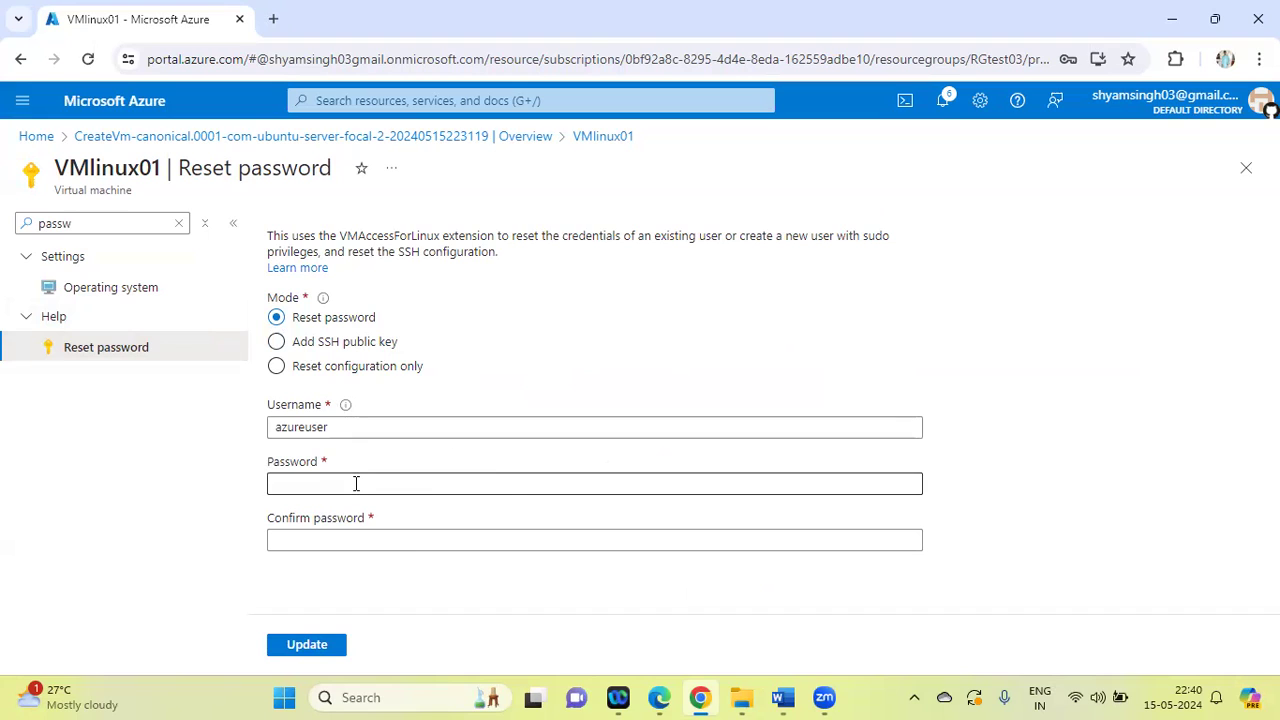
left_click(280, 427)
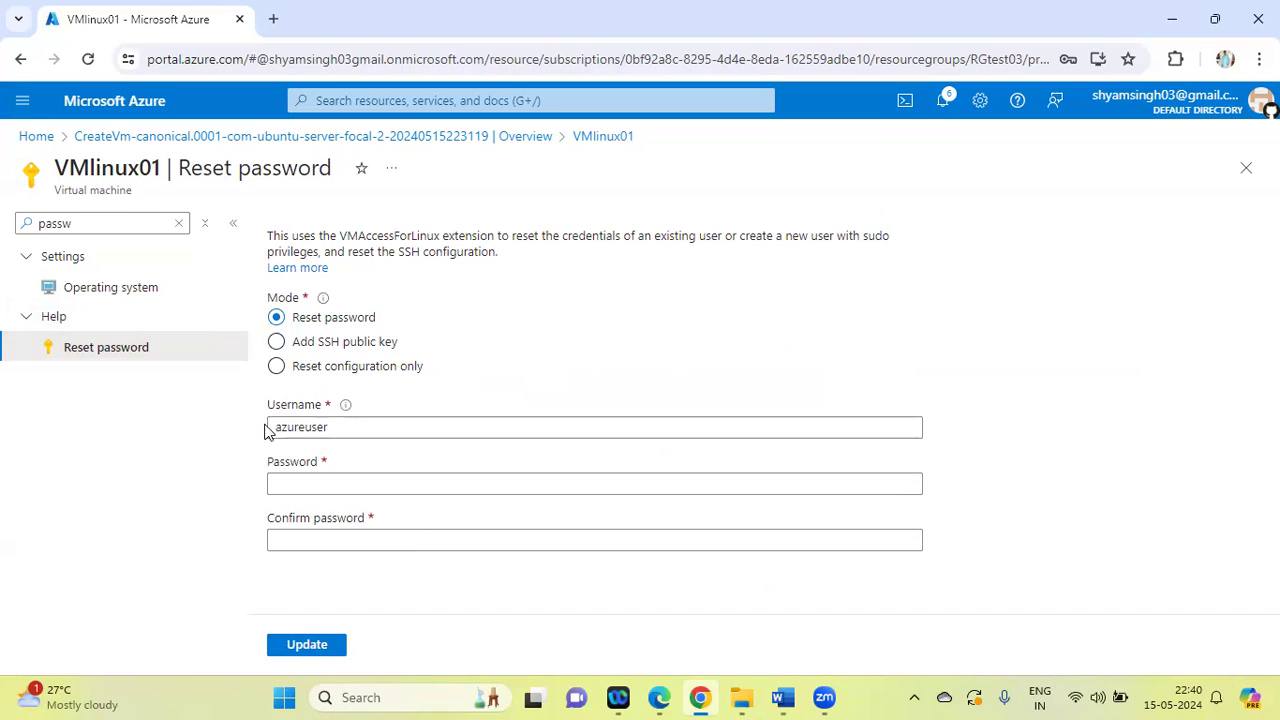
Enter a new password of at least 12 characters that meets the complexity rules for azureuser
left_click(300, 481)
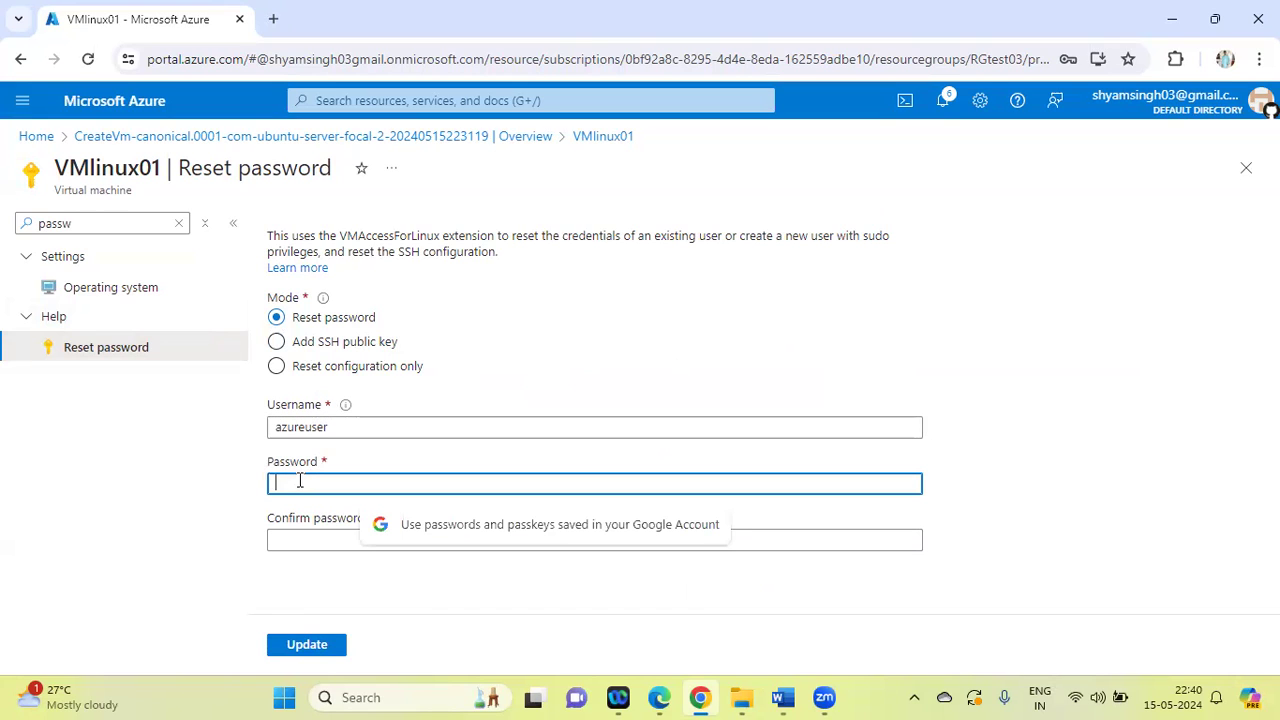
type("****")
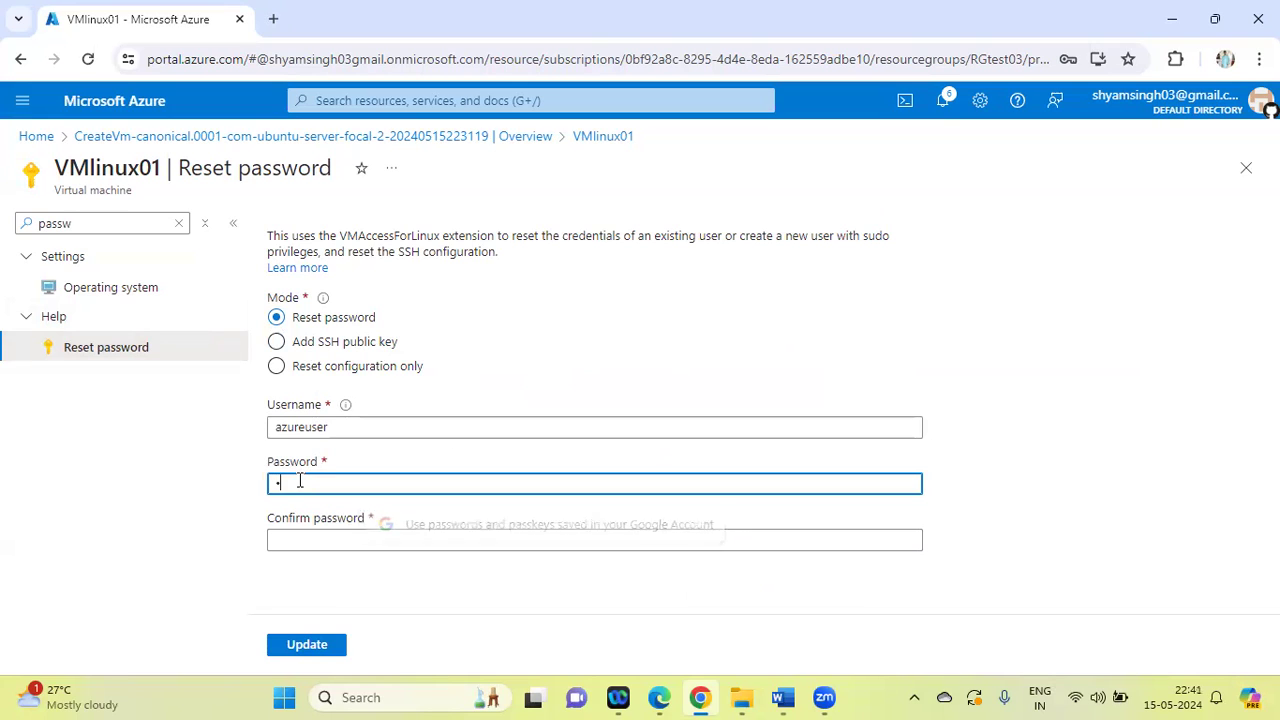
type("******")
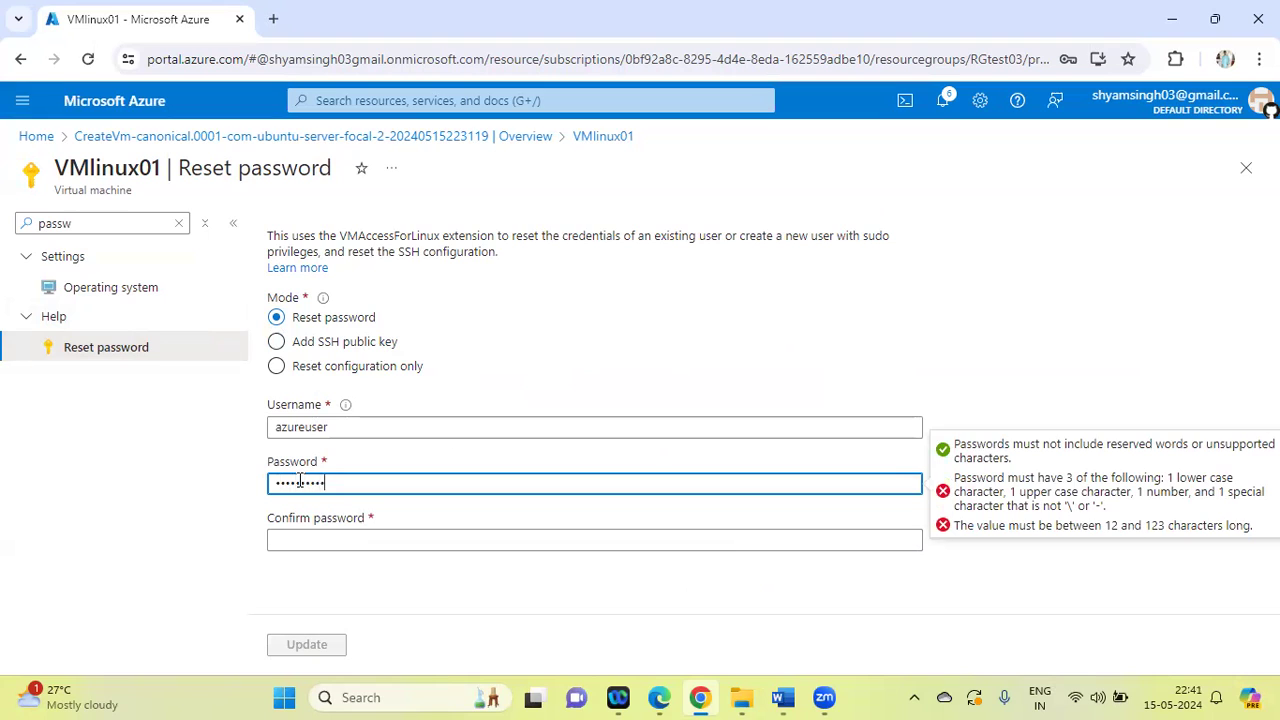
key("BackSpace")
key("BackSpace")
key("BackSpace")
key("BackSpace")
key("BackSpace")
key("BackSpace")
key("BackSpace")
key("BackSpace")
key("BackSpace")
key("BackSpace")
type("*************")
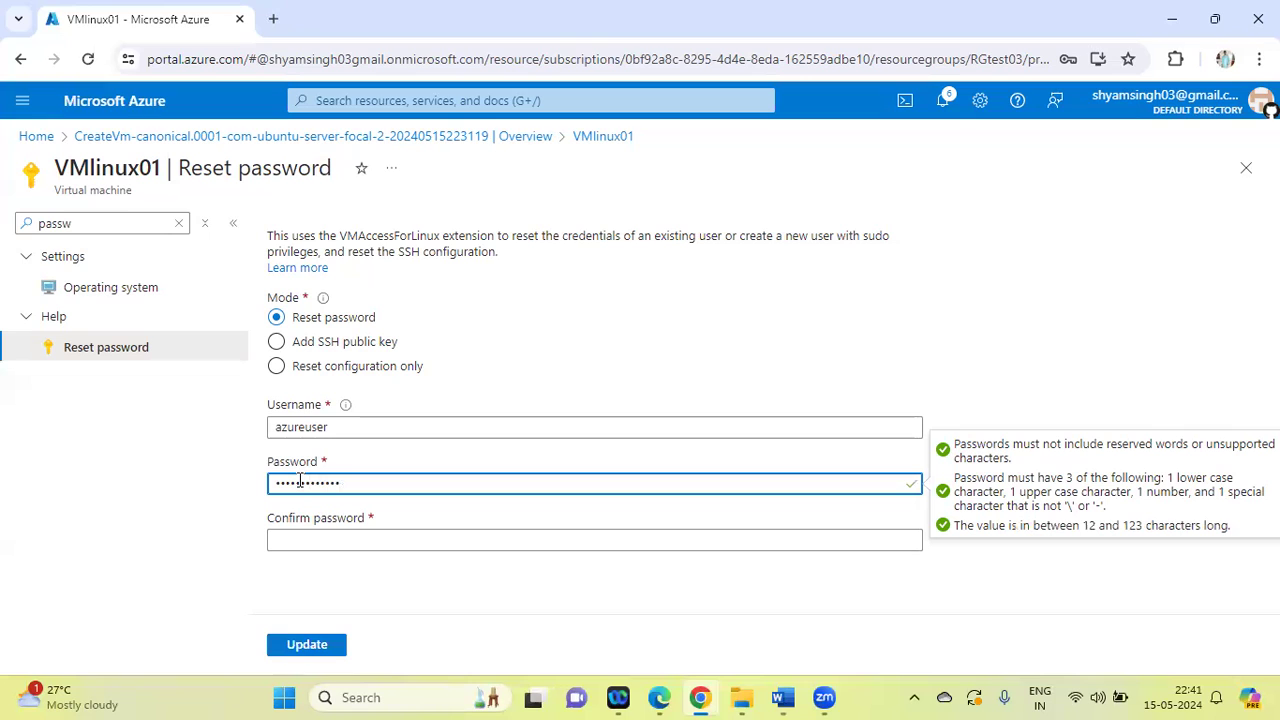
Repeat the new password in the confirmation field and submit the password reset for VMlinux01
left_click(298, 537)
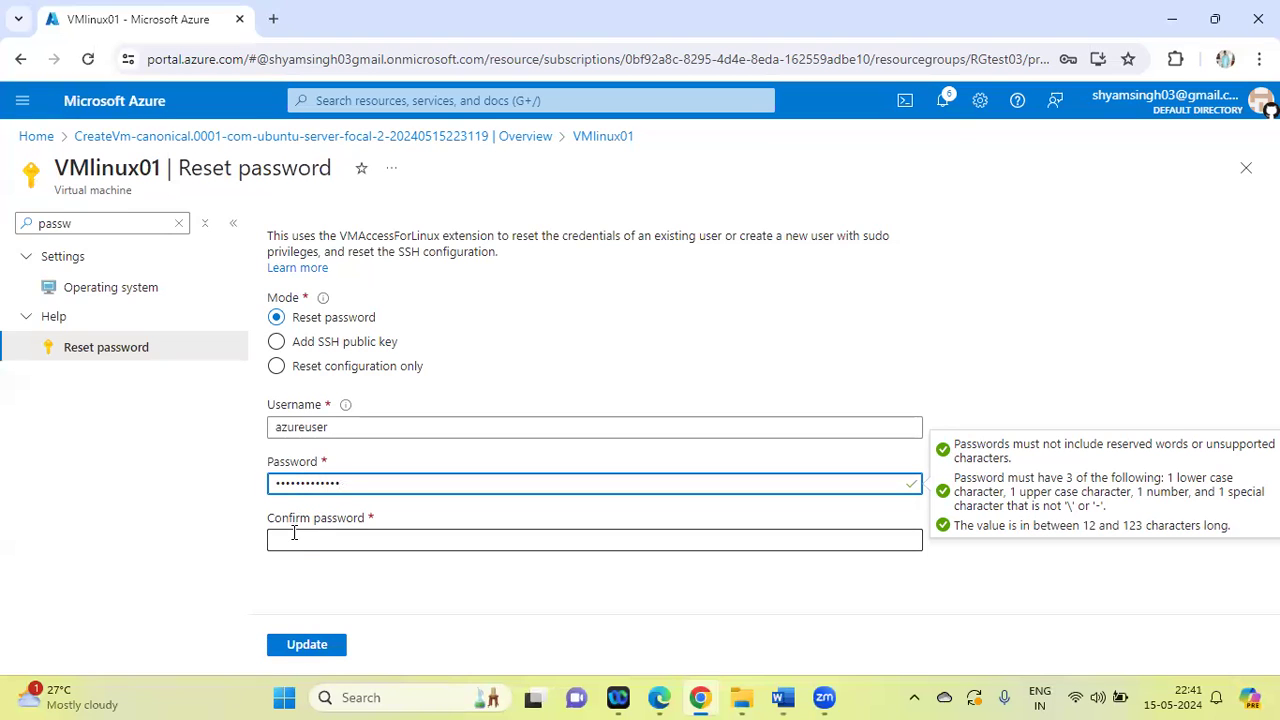
type("***")
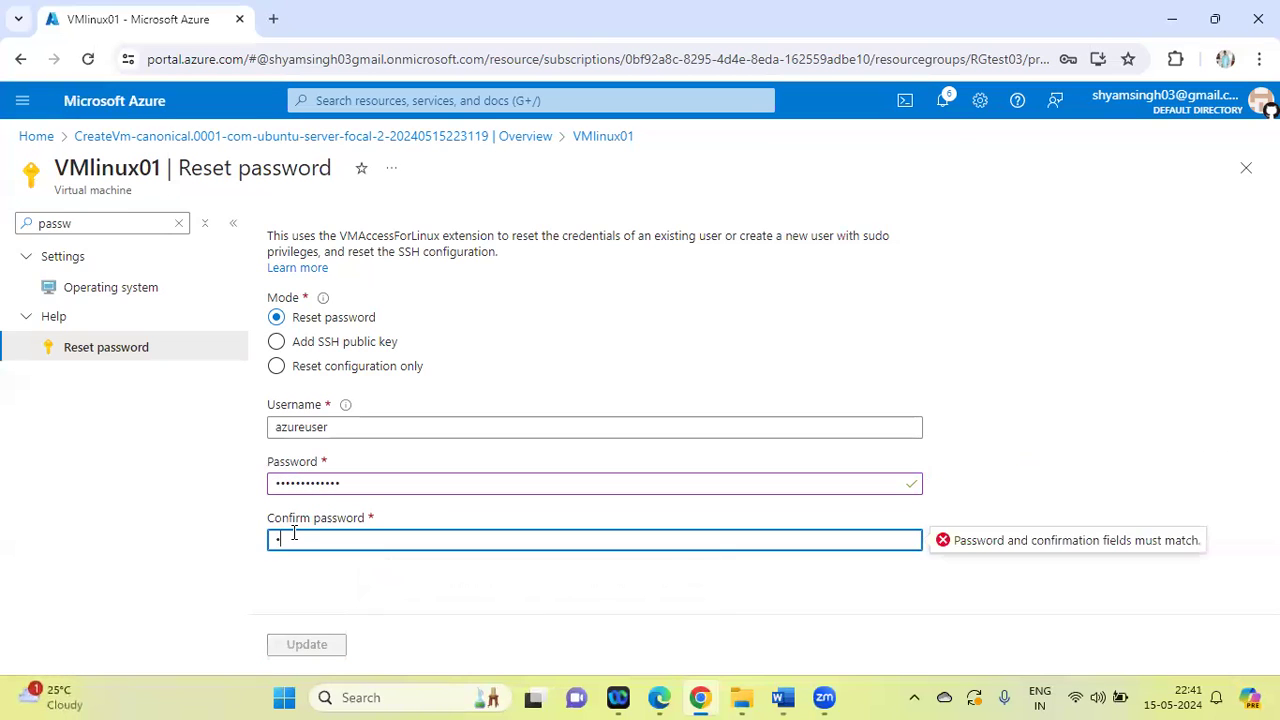
type("**********")
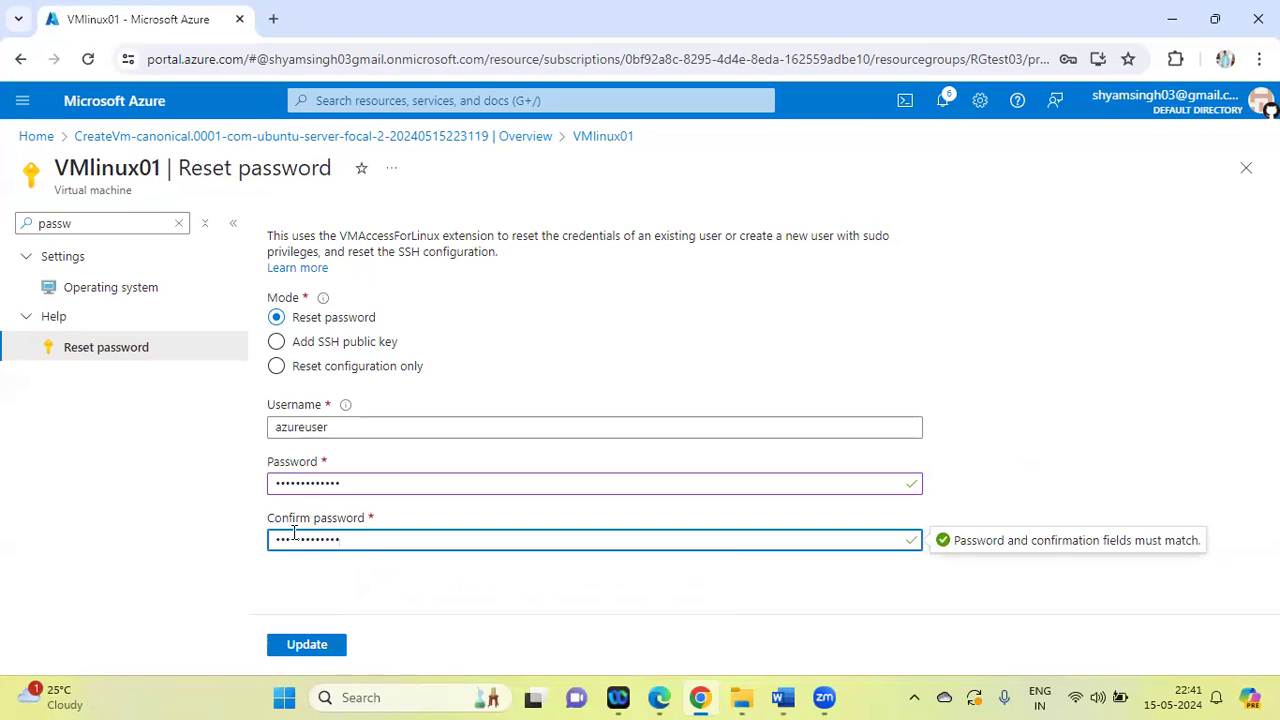
left_click(318, 646)
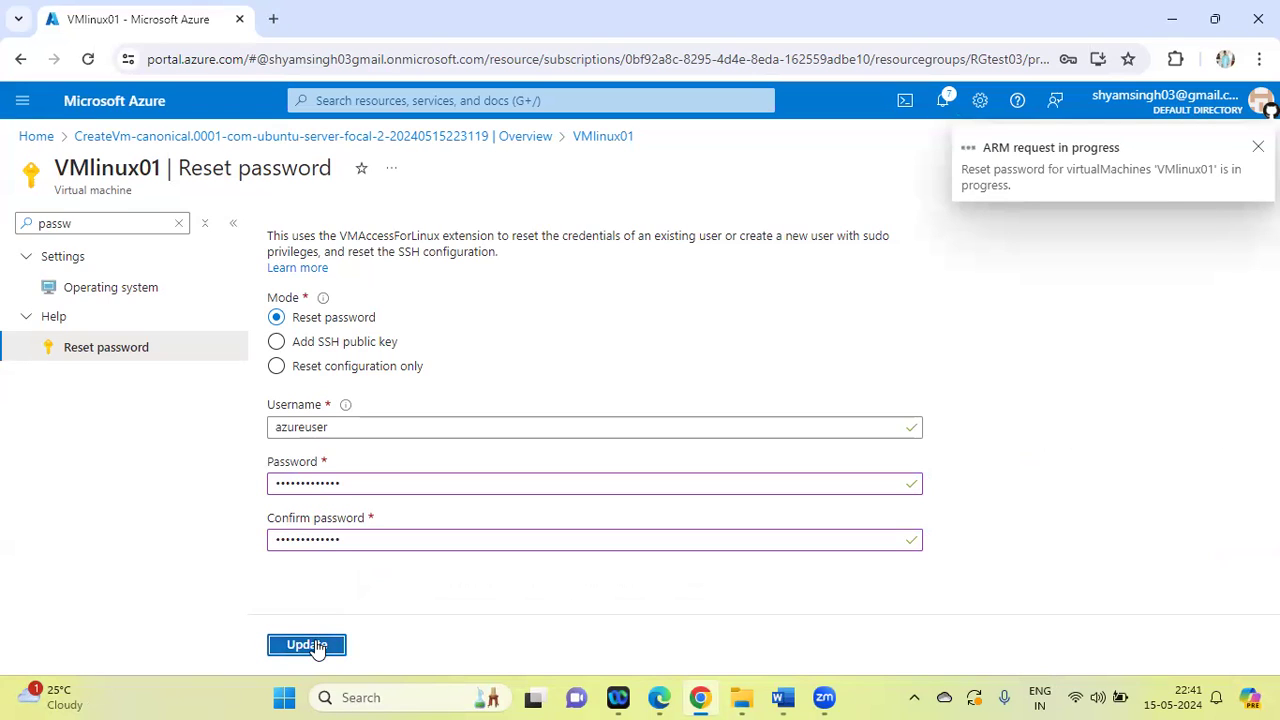
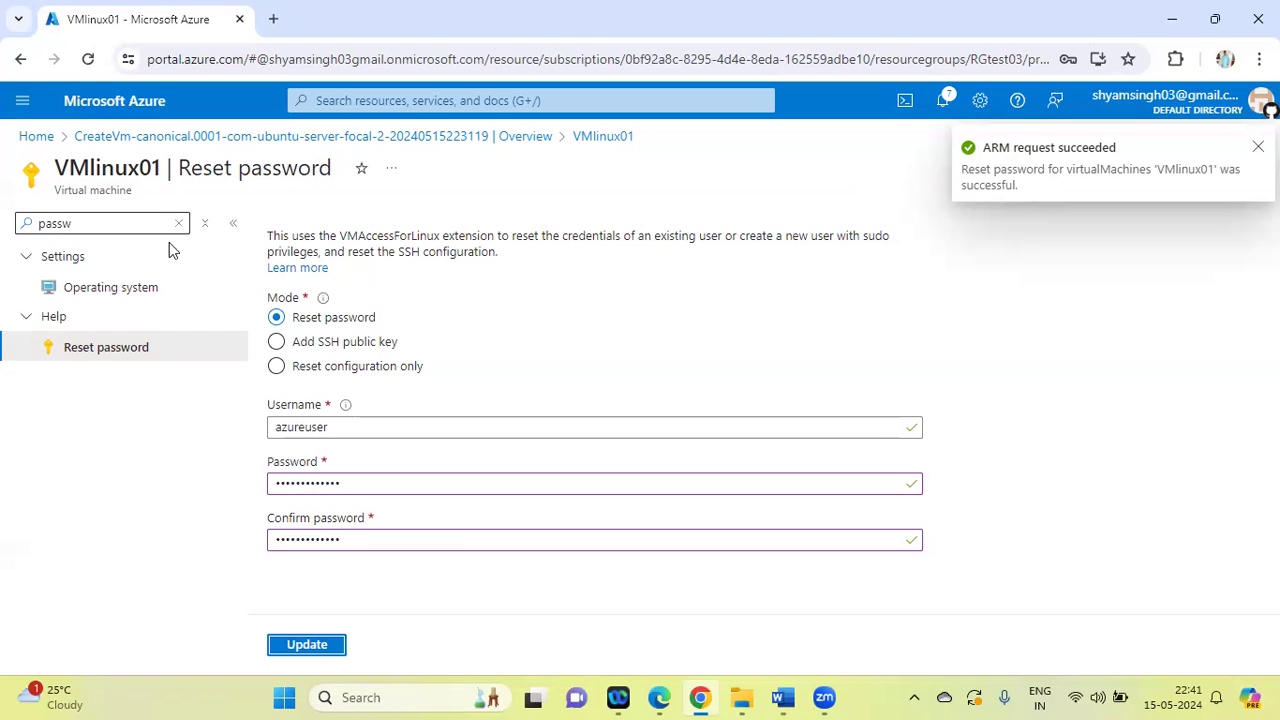
Open VMlinux01 from the Virtual machines list and copy its public IP address
left_click(36, 136)
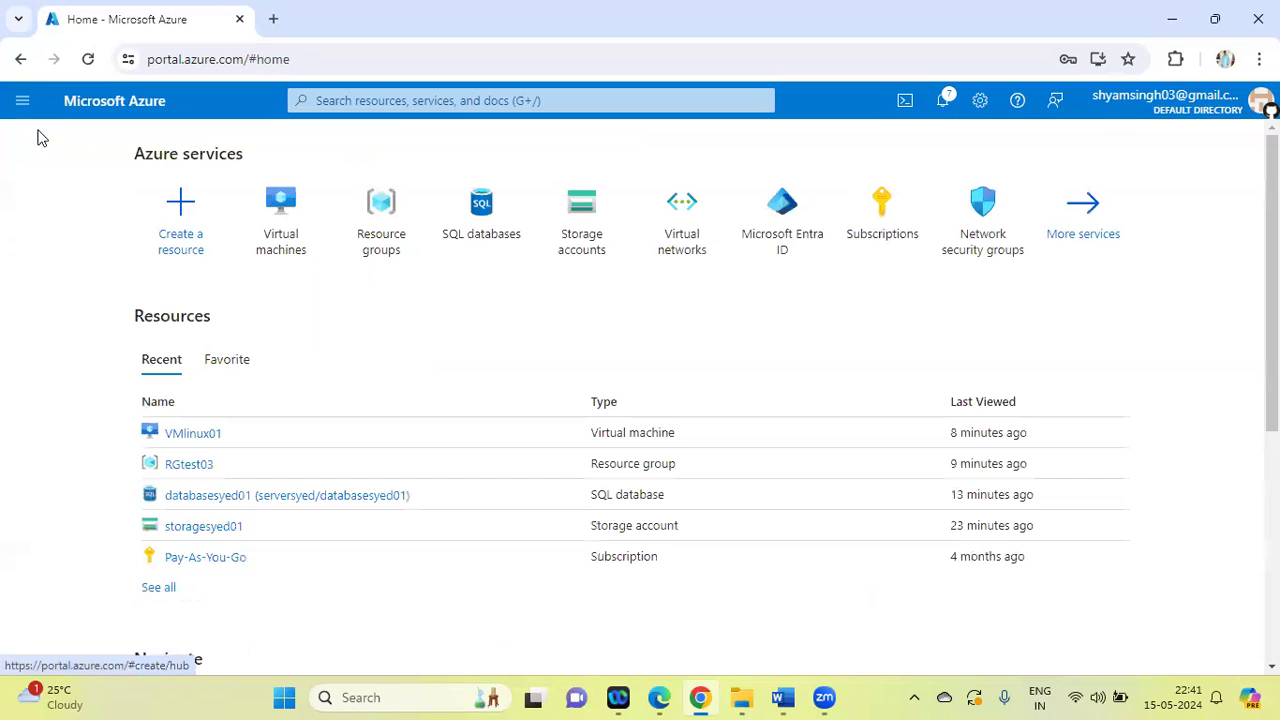
left_click(280, 208)
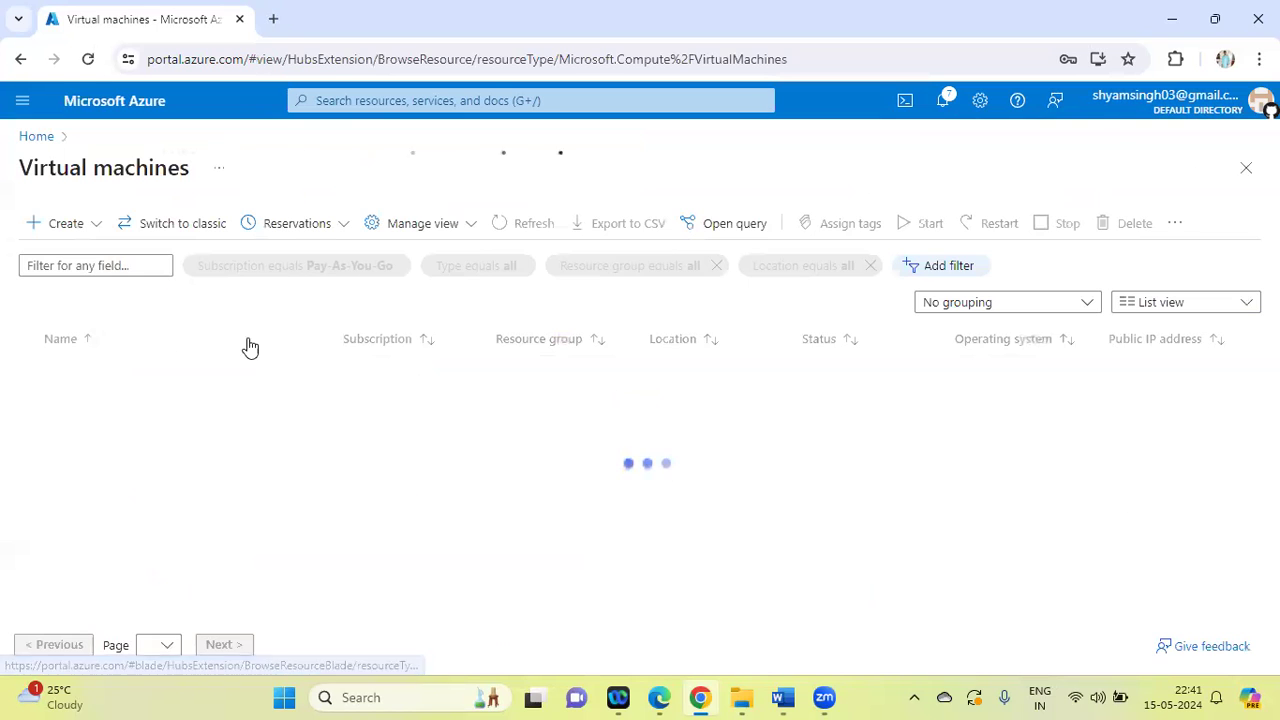
left_click(96, 374)
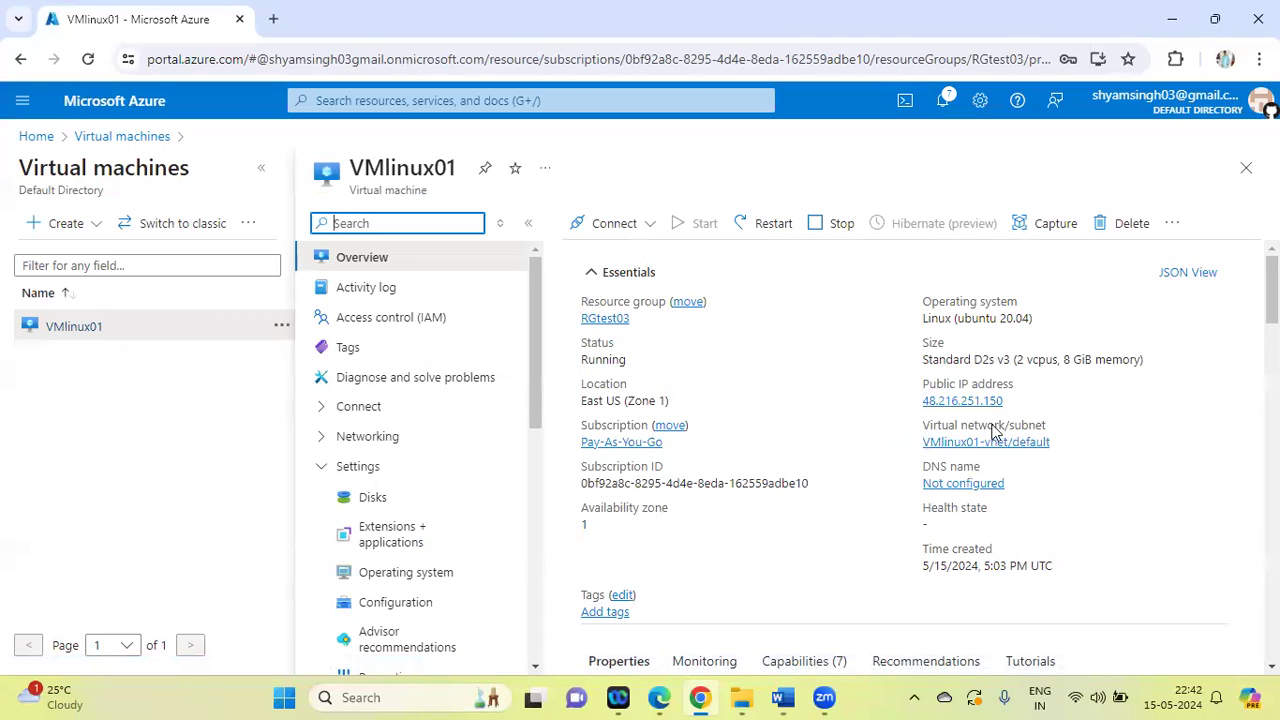
left_click(1012, 400)
left_click(1012, 400)
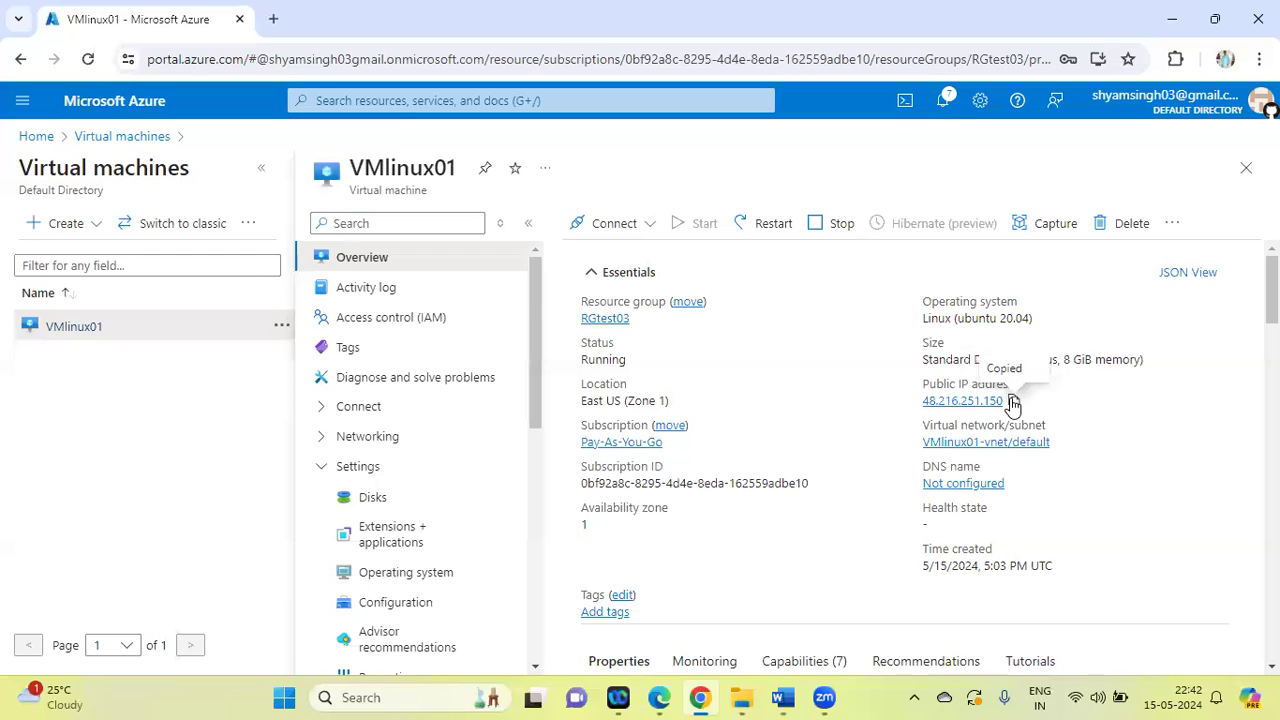
Launch PuTTY and open an SSH session on port 22 to the copied IP address 48.216.251.150
left_click(372, 697)
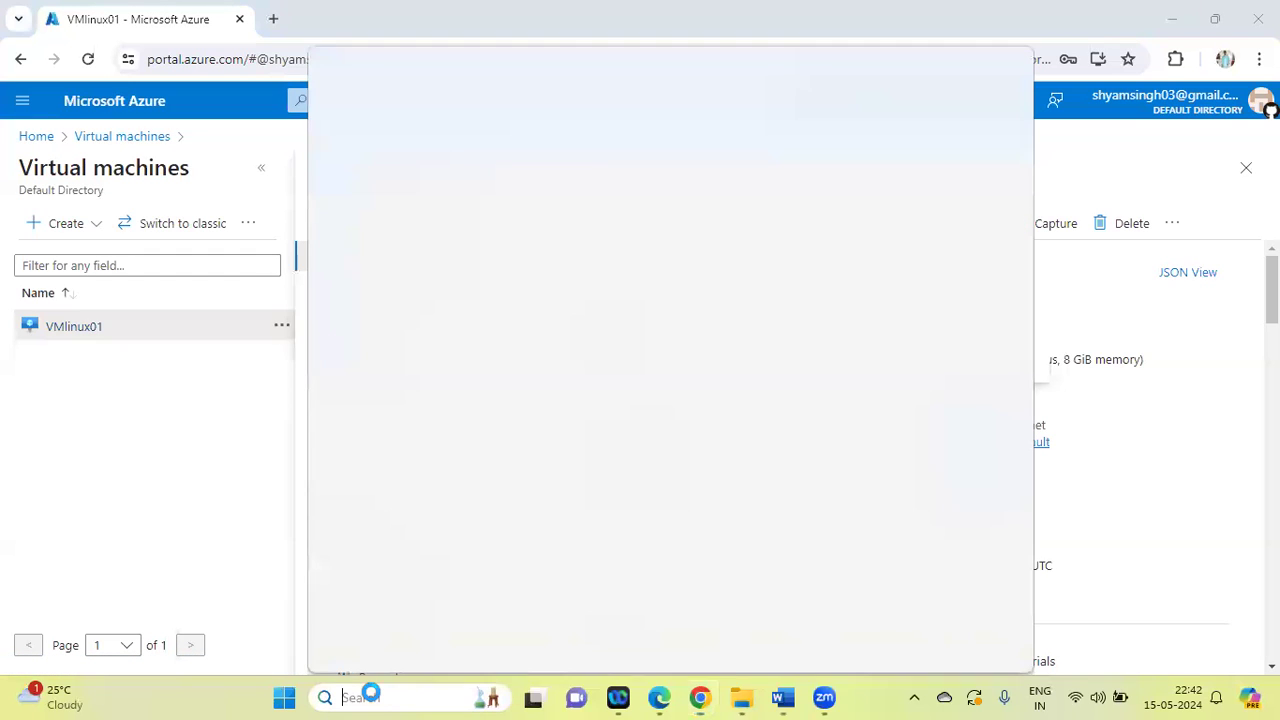
type("putt")
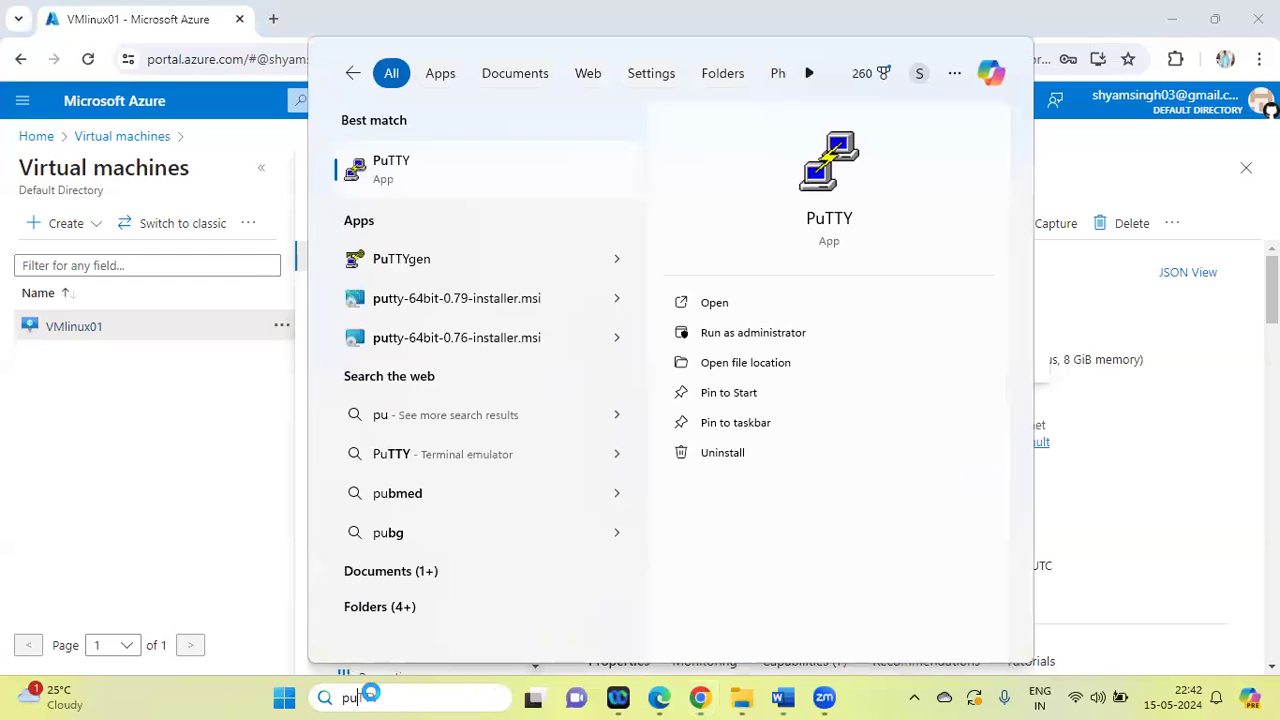
key("Return")
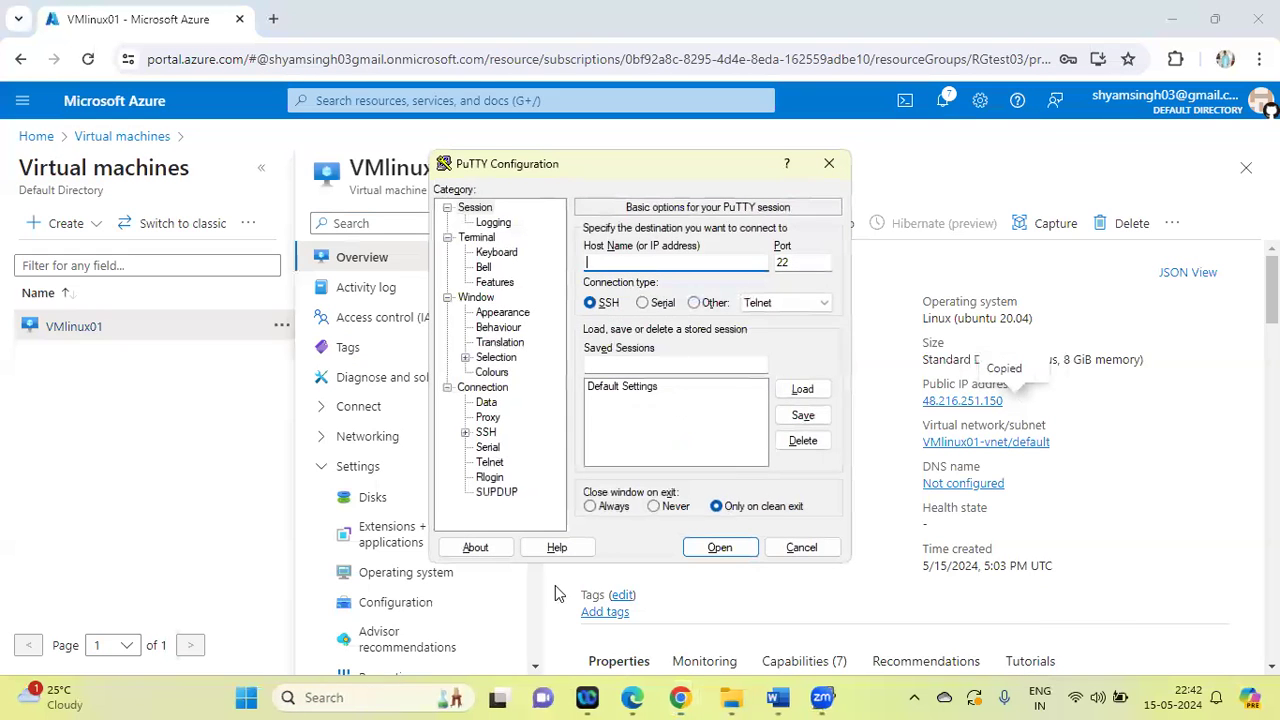
key("ctrl+v")
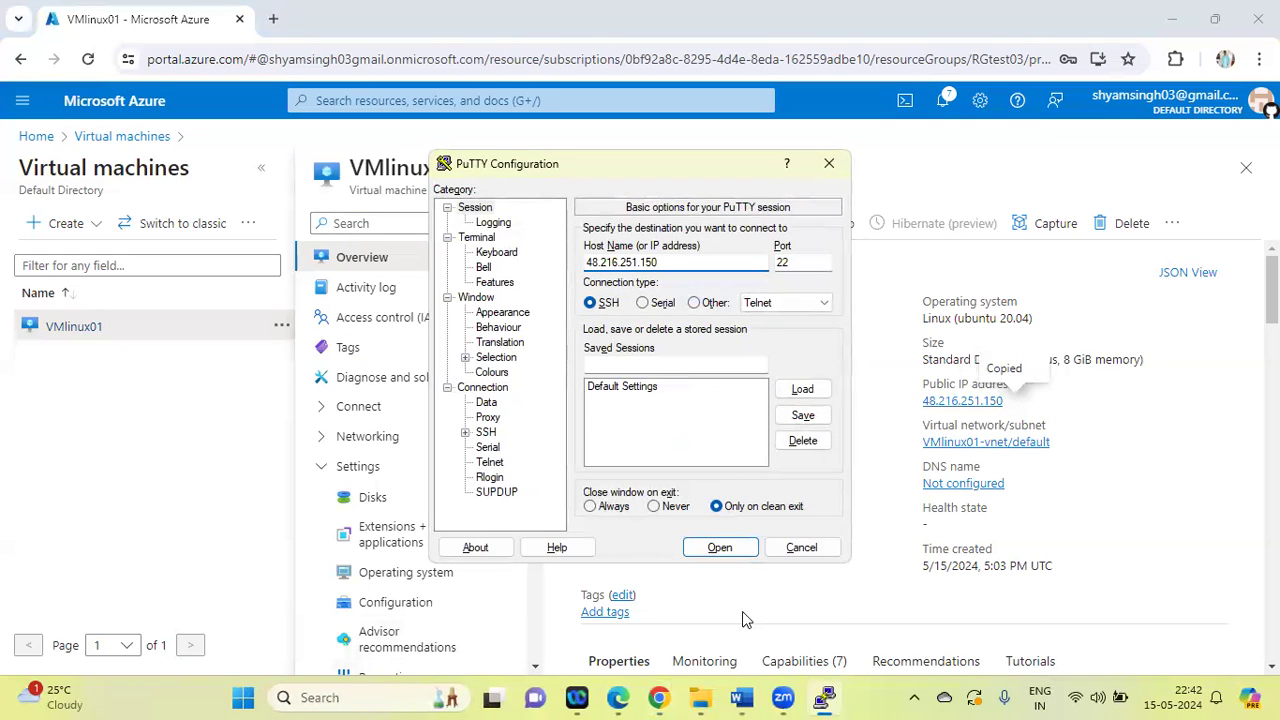
left_click(725, 552)
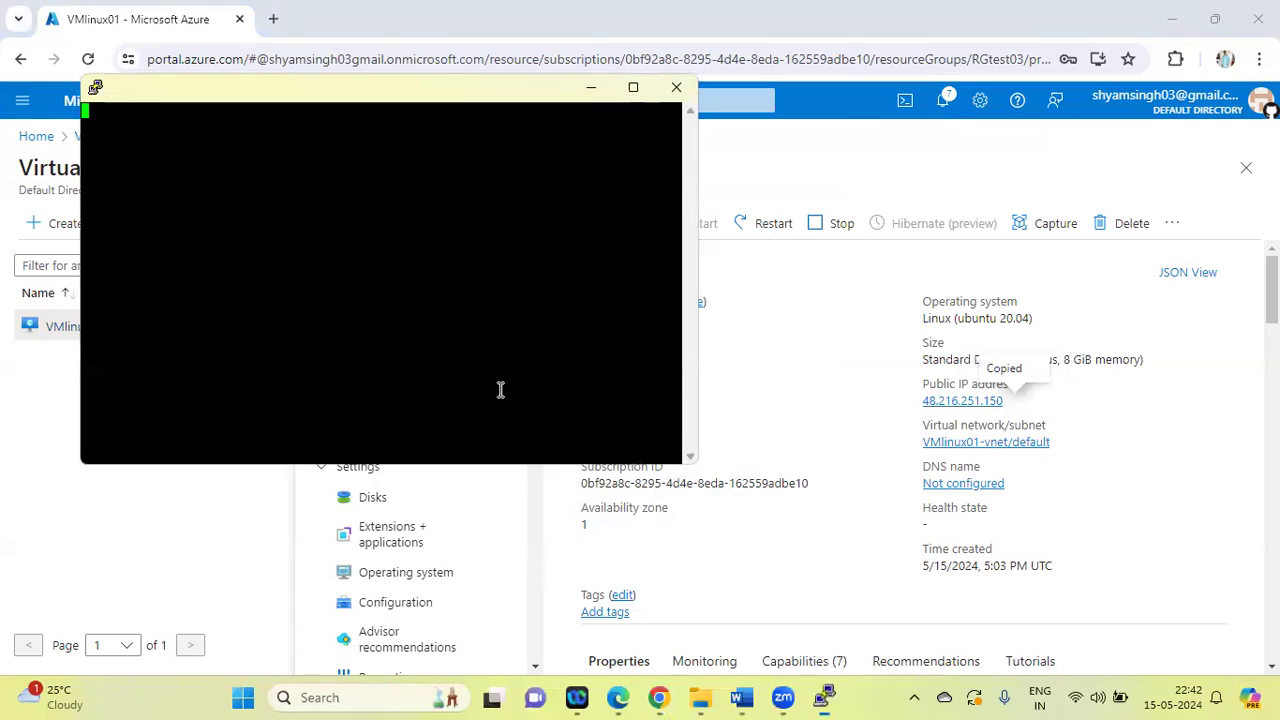
Log in to VMlinux01 as azureuser with the reset account password and try the command Clear in the terminal
type("azureuser")
key("Return")
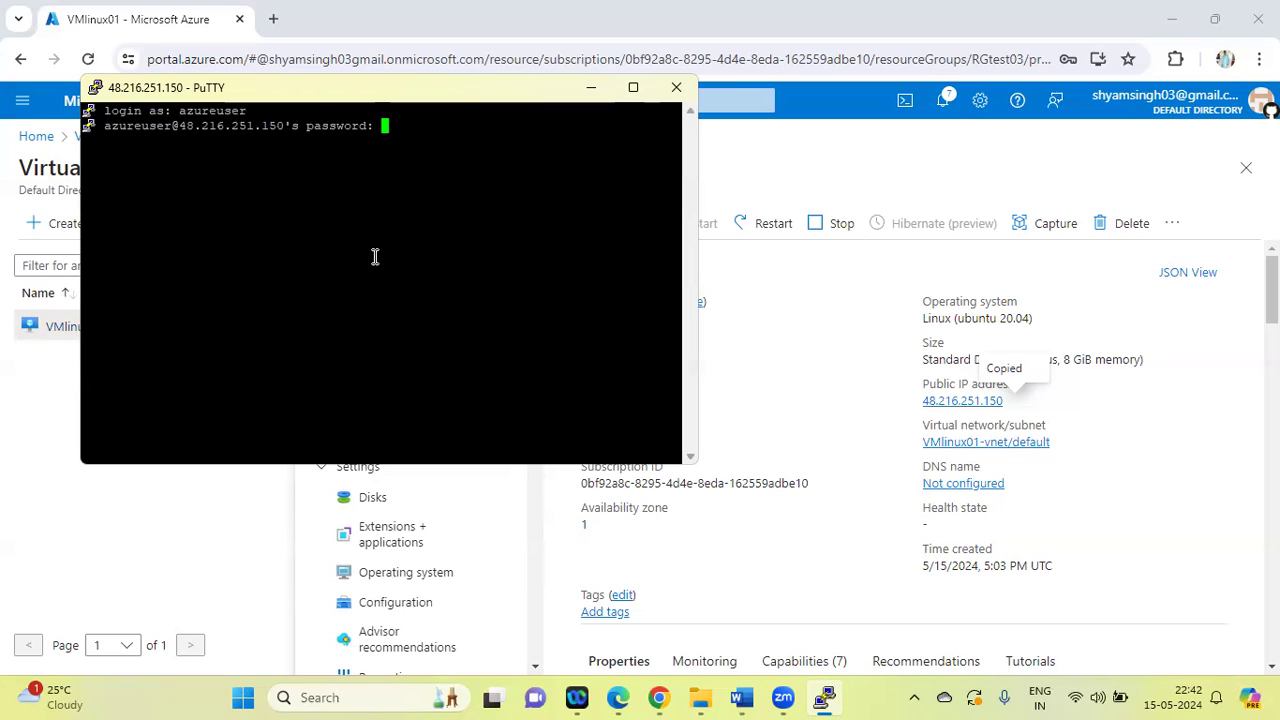
key("Return")
type("Clear")
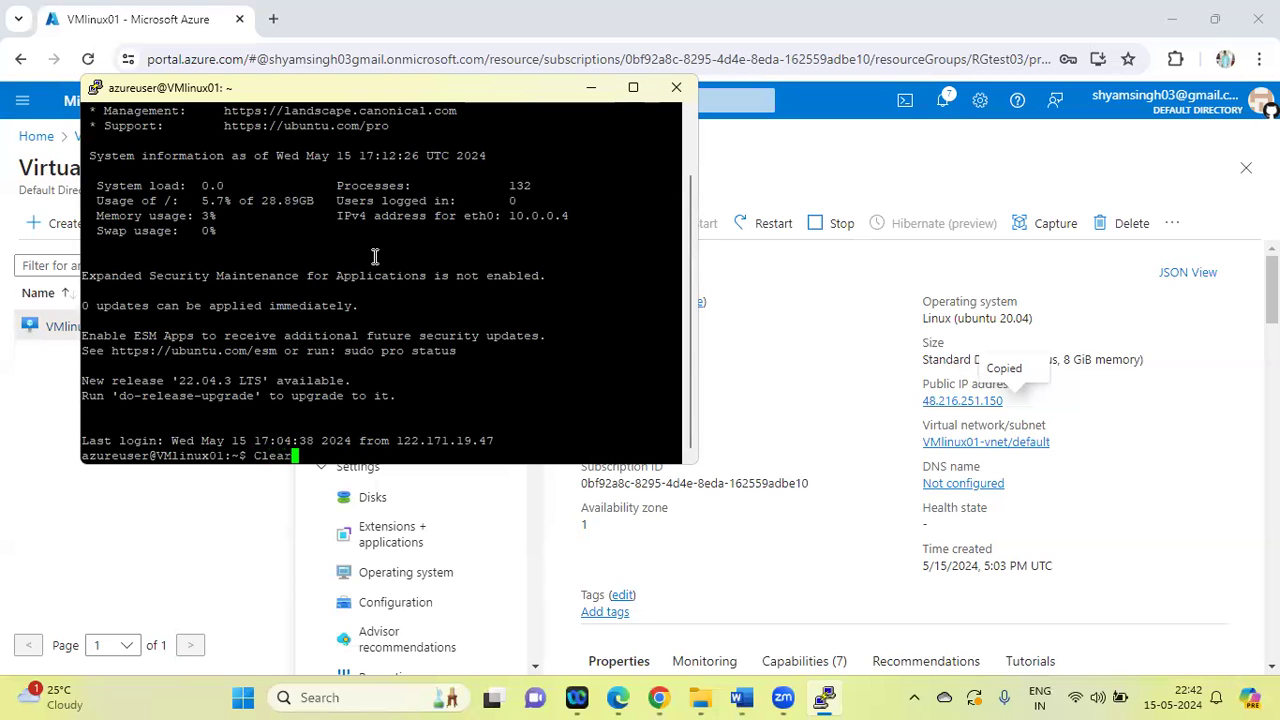
key("Return")
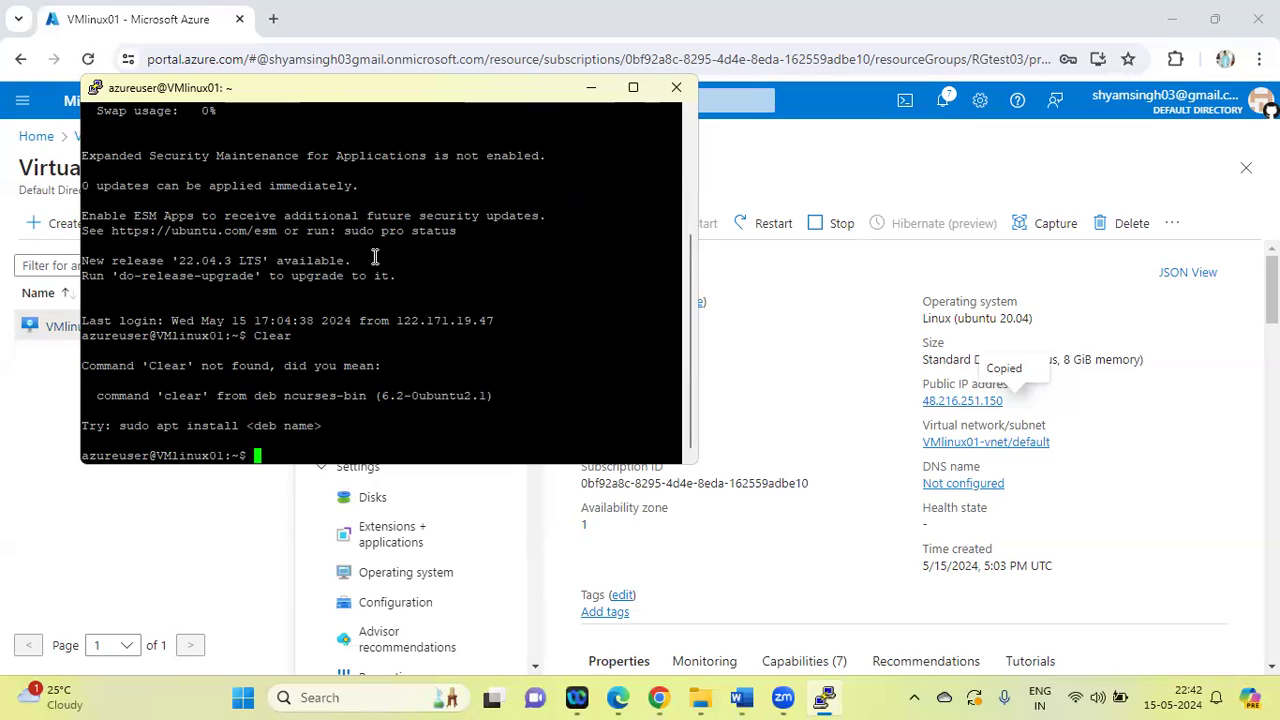
Run sudo apt update on VMlinux01 and authenticate with the azureuser sudo password
type("susdo")
key("BackSpace")
key("BackSpace")
key("BackSpace")
key("BackSpace")
key("BackSpace")
type("udo apt update")
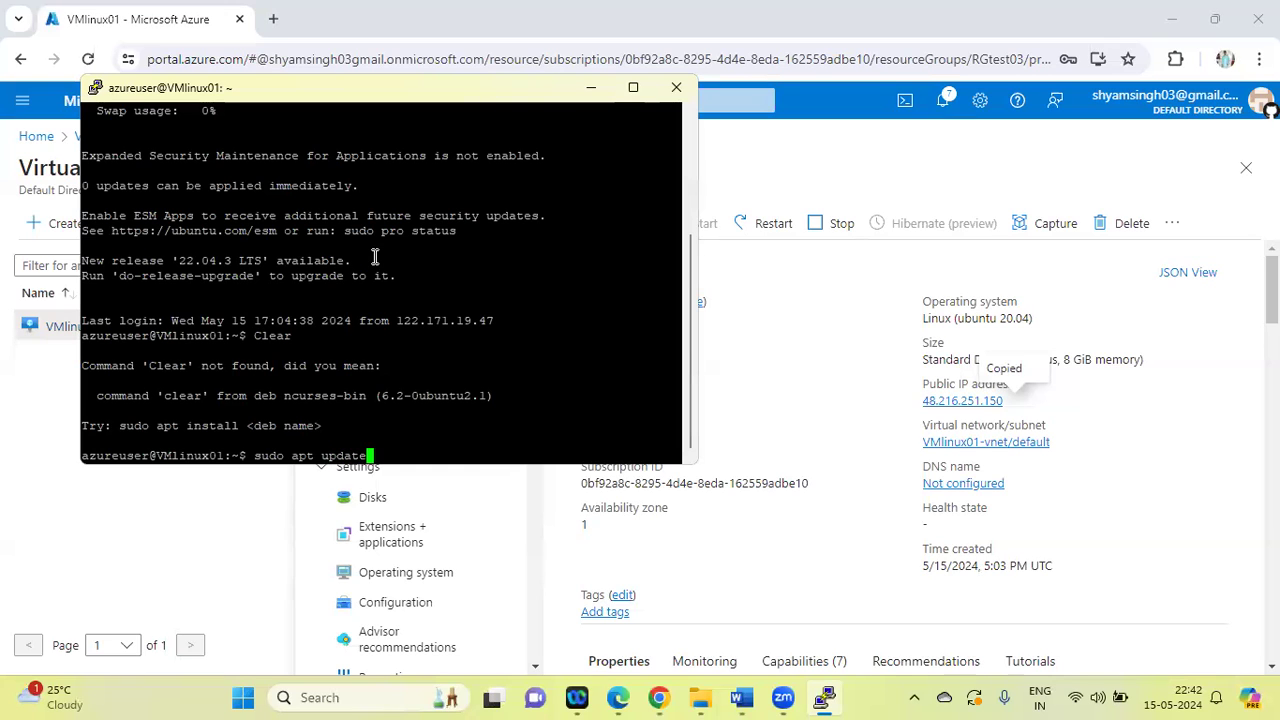
key("Return")
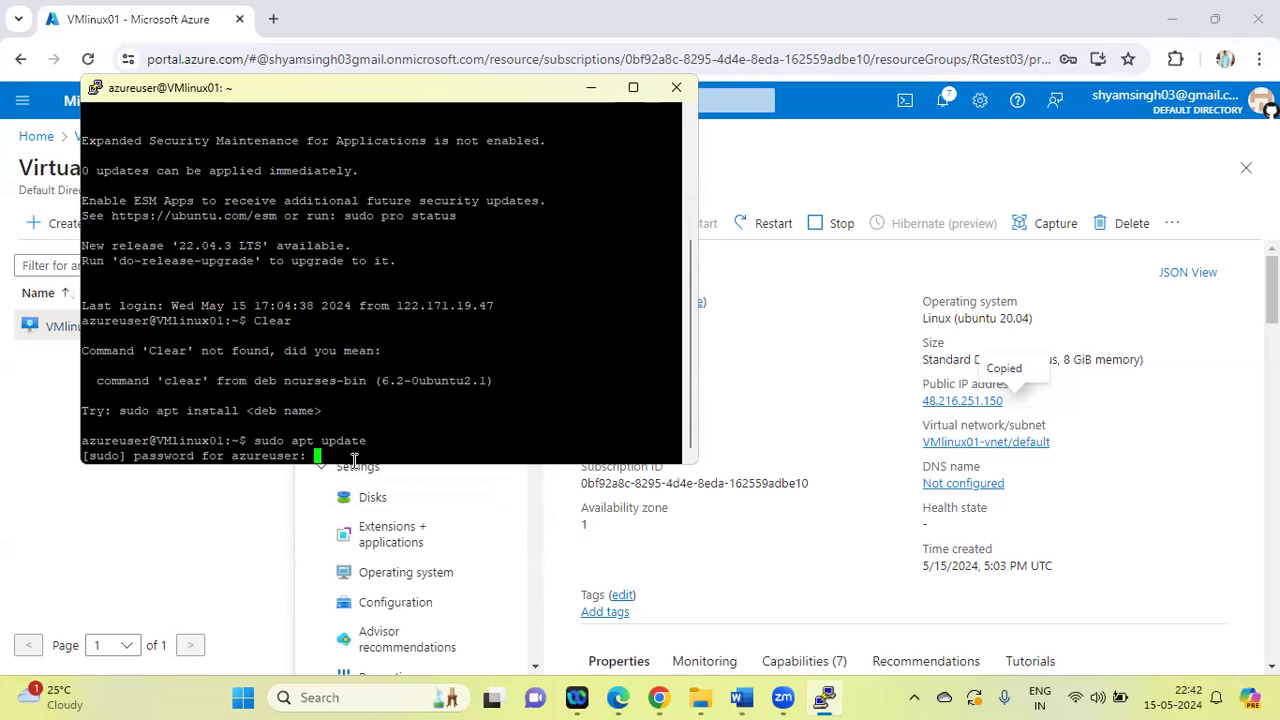
key("Return")
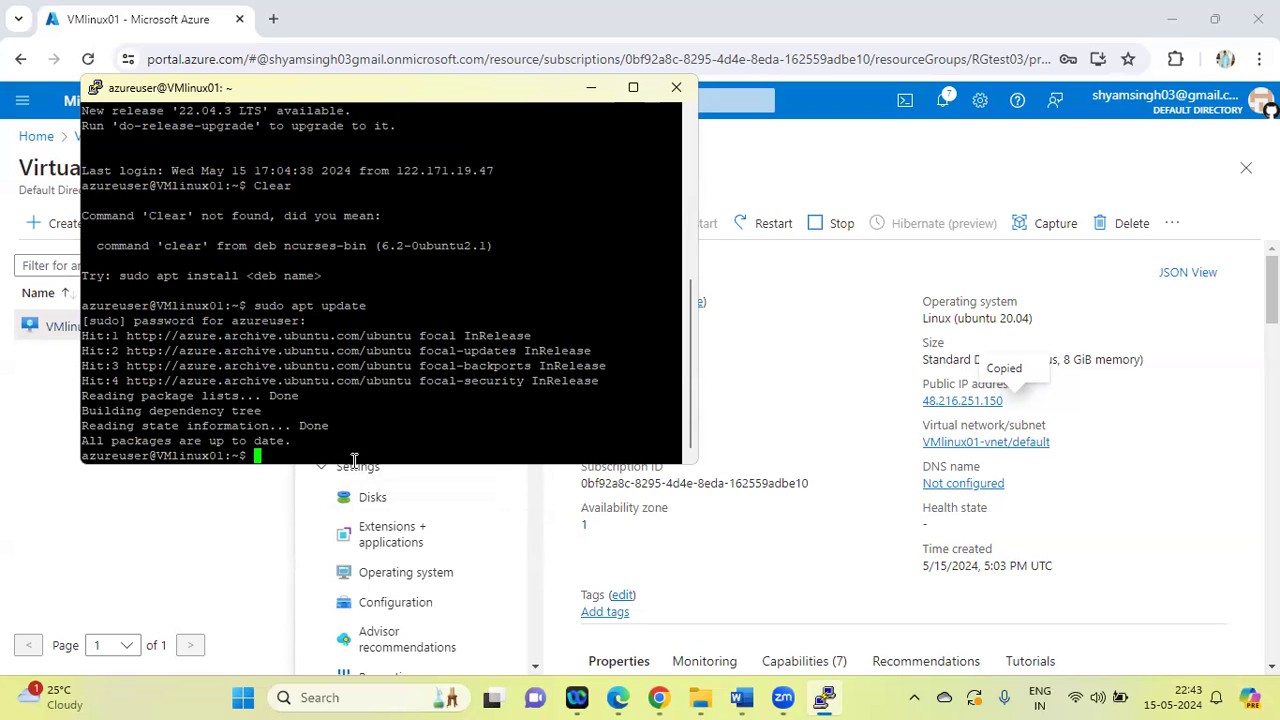
Clear the terminal with the clear command and close the PuTTY session to VMlinux01
type("clear")
key("Return")
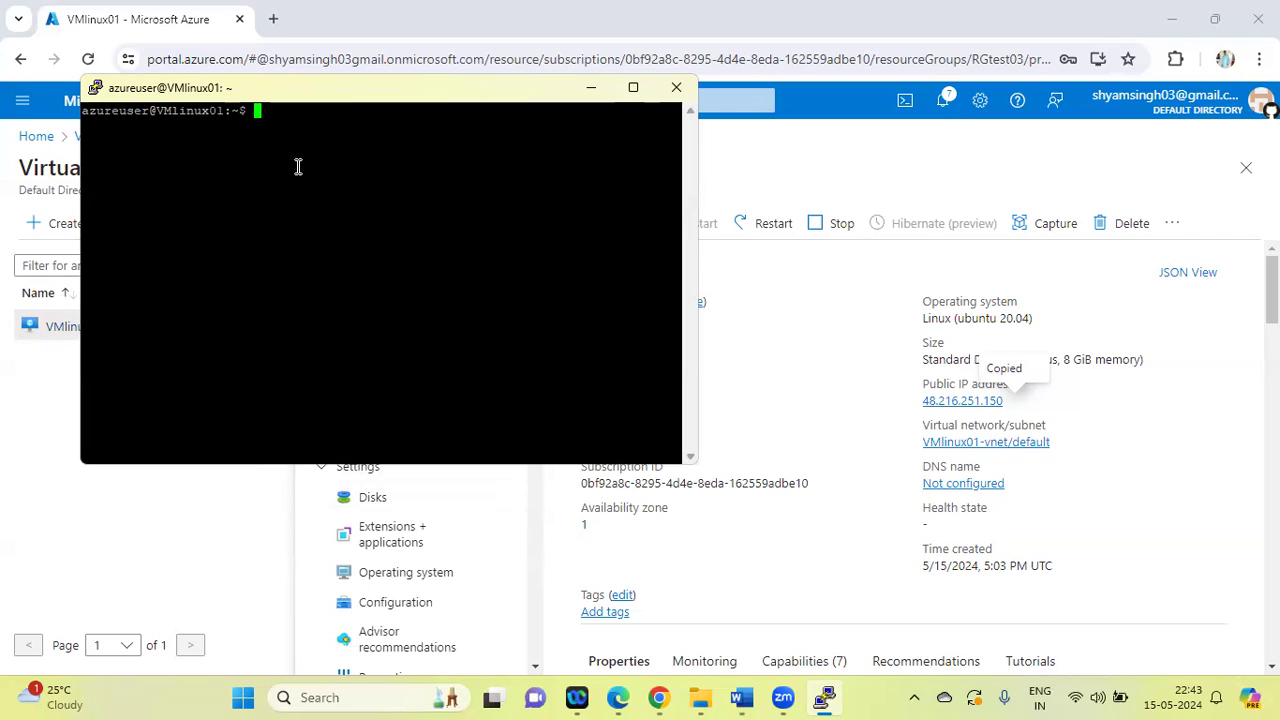
left_click(680, 92)
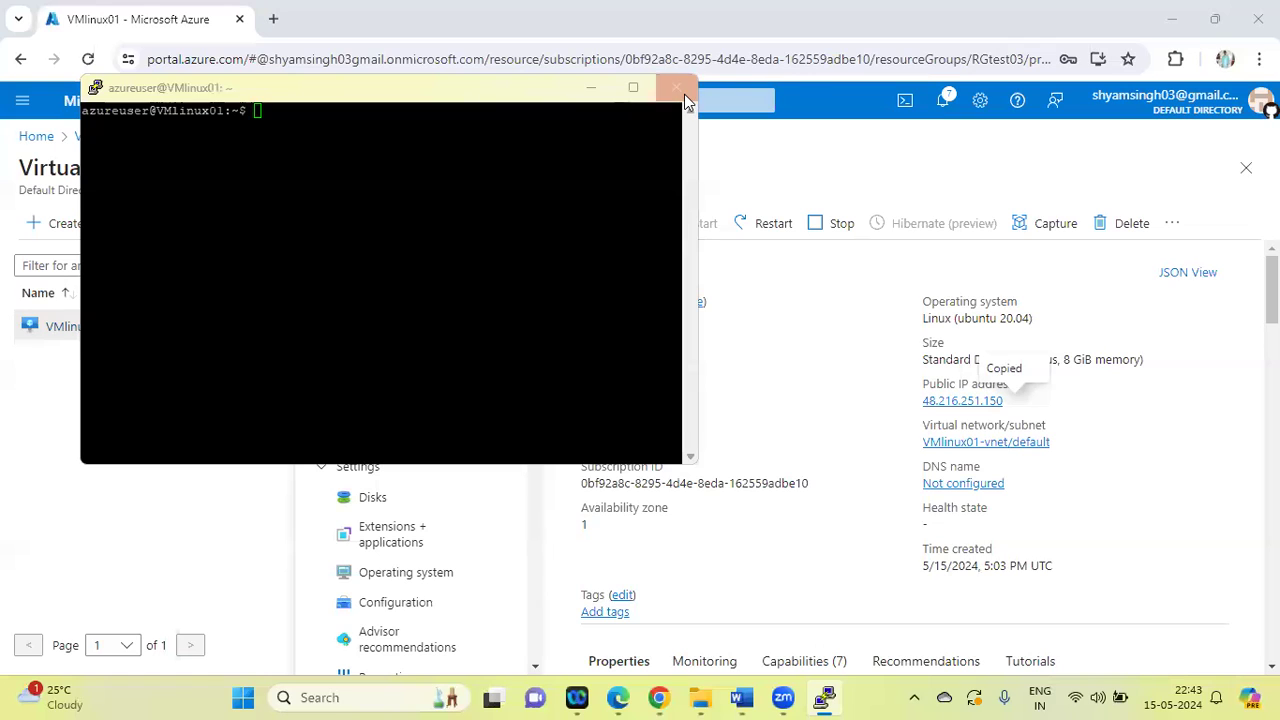
left_click(671, 420)
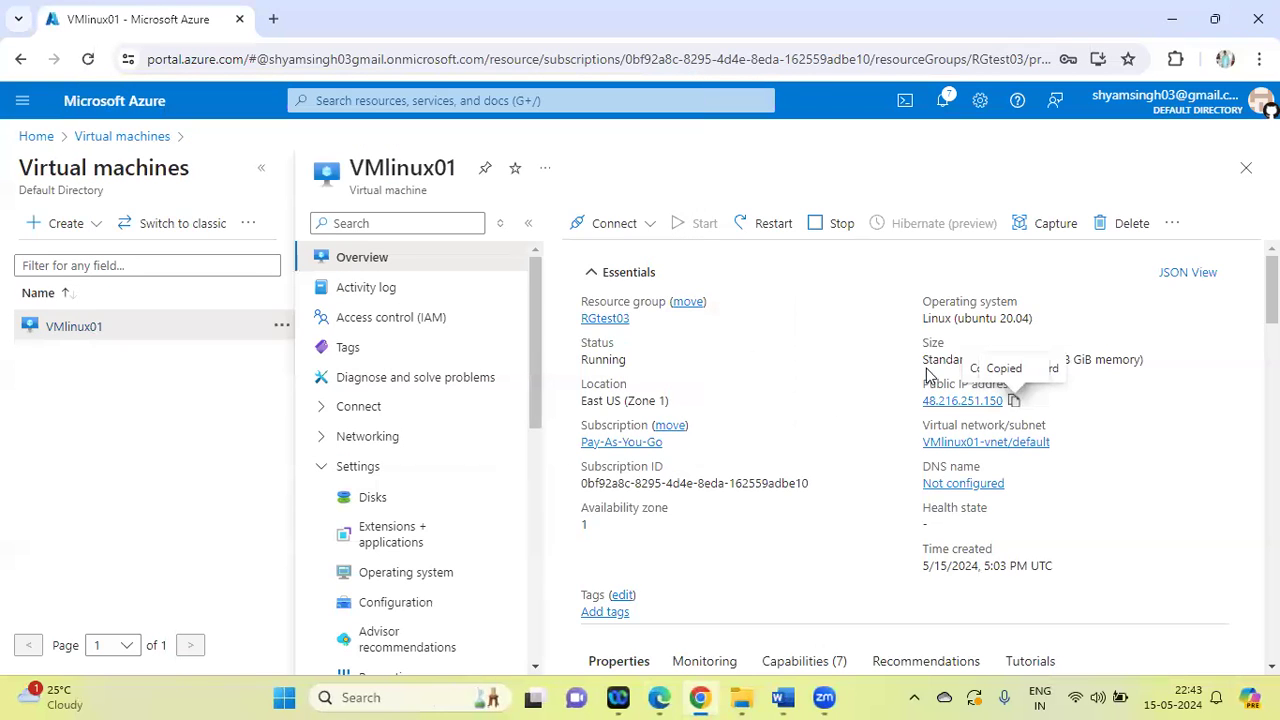
left_click(72, 330)
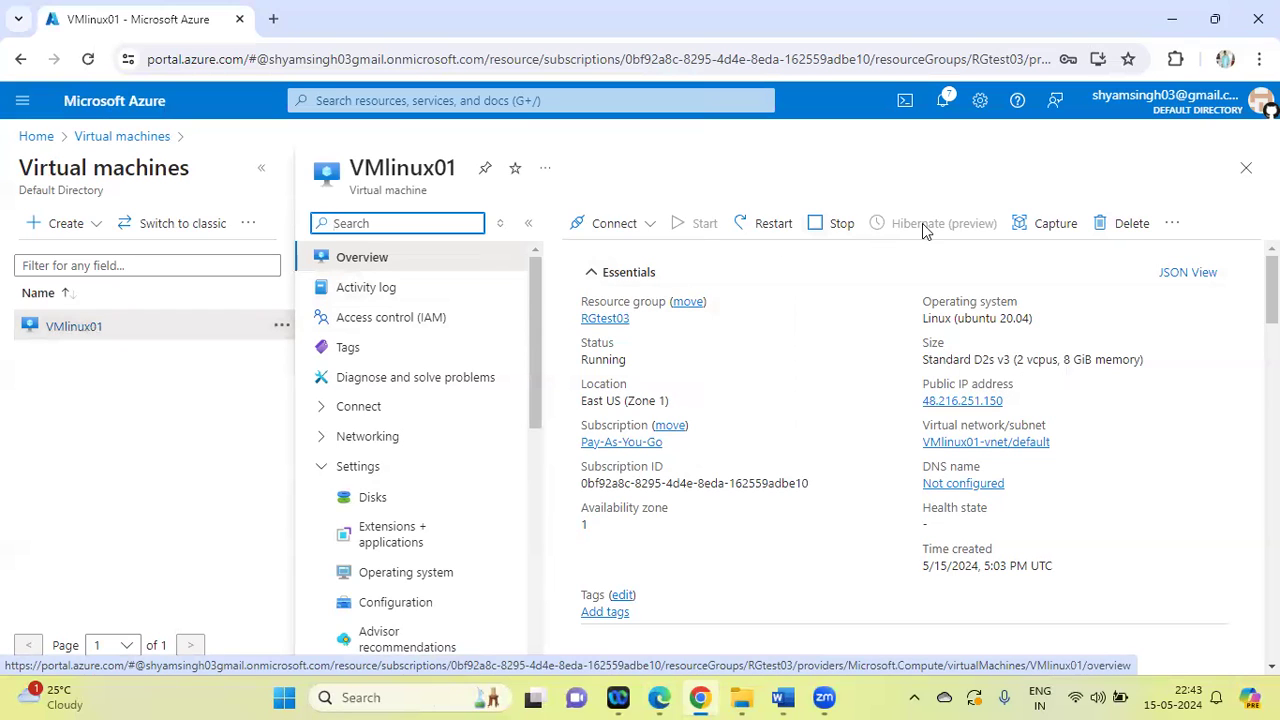
left_click(1246, 170)
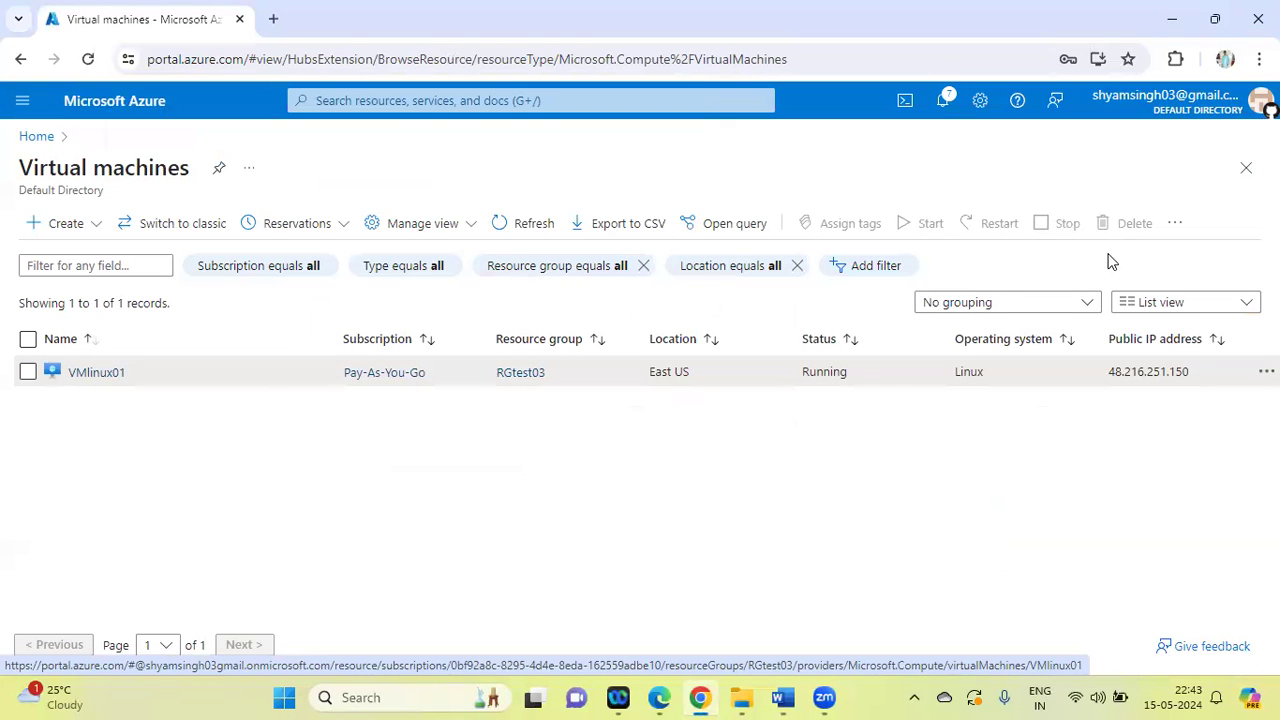
left_click(94, 375)
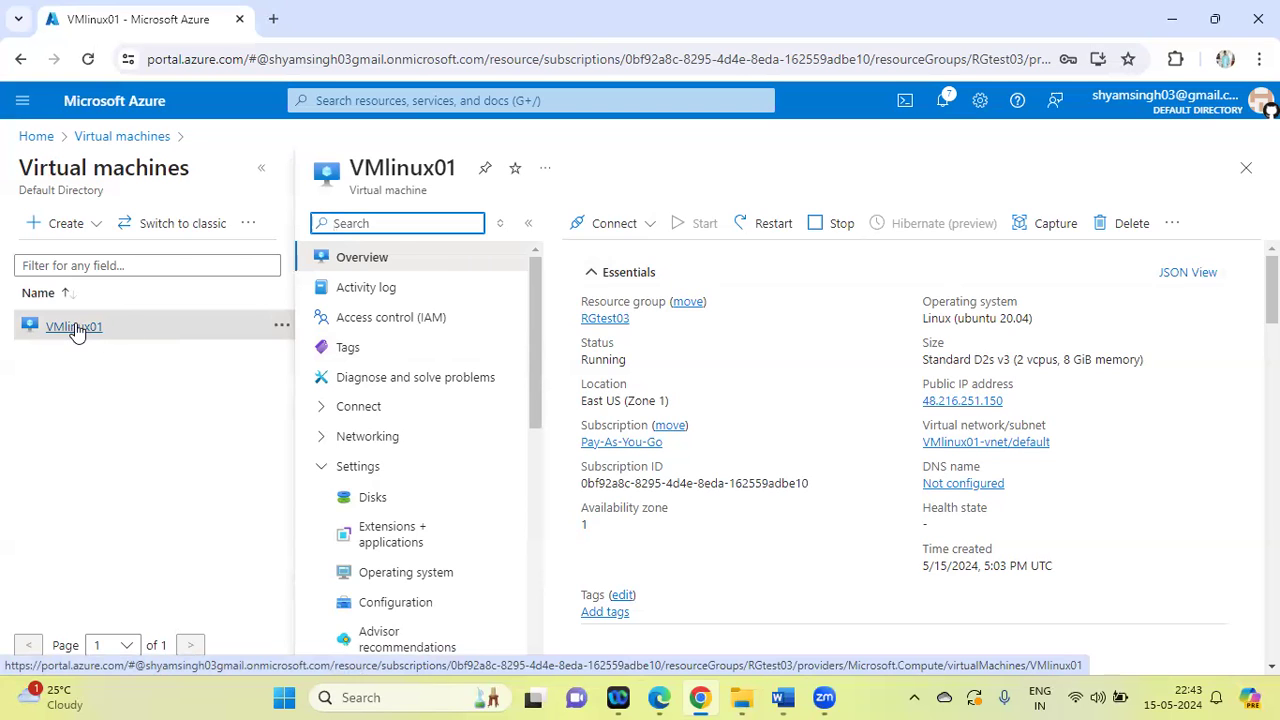
Delete VMlinux01 from the Virtual machines list without force delete, confirming with "delete", and refresh the list
left_click(100, 140)
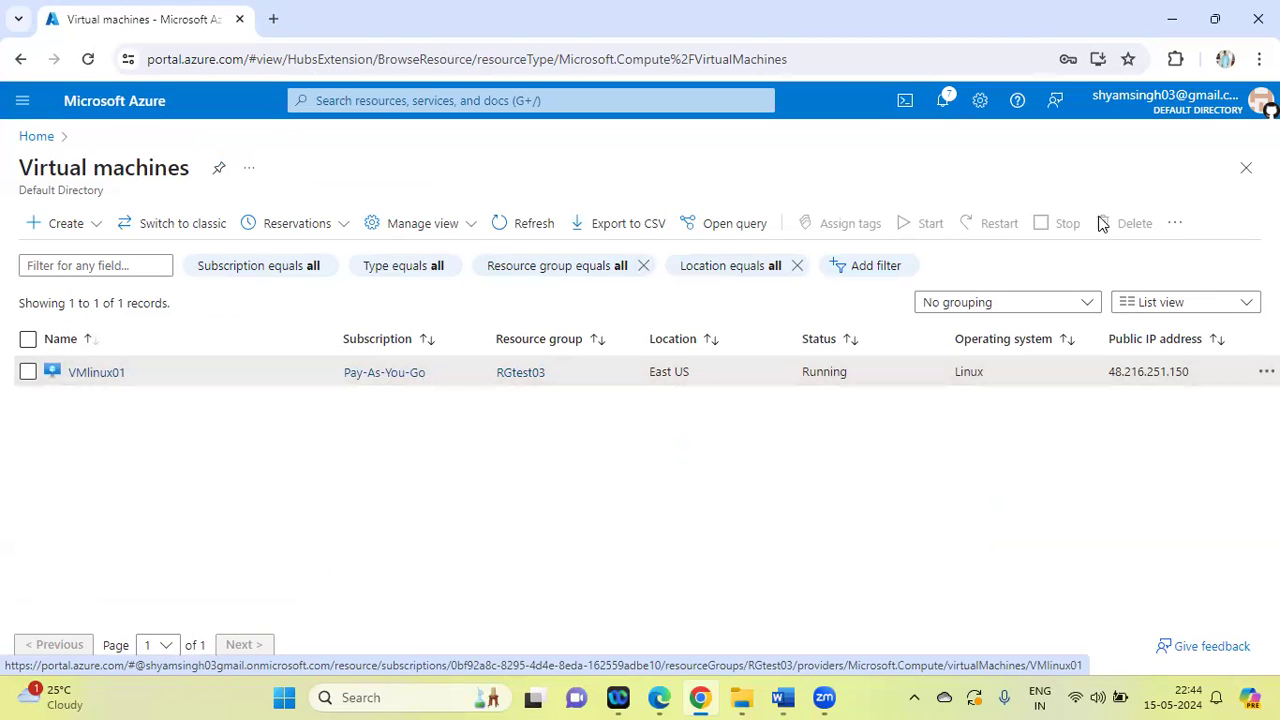
left_click(27, 372)
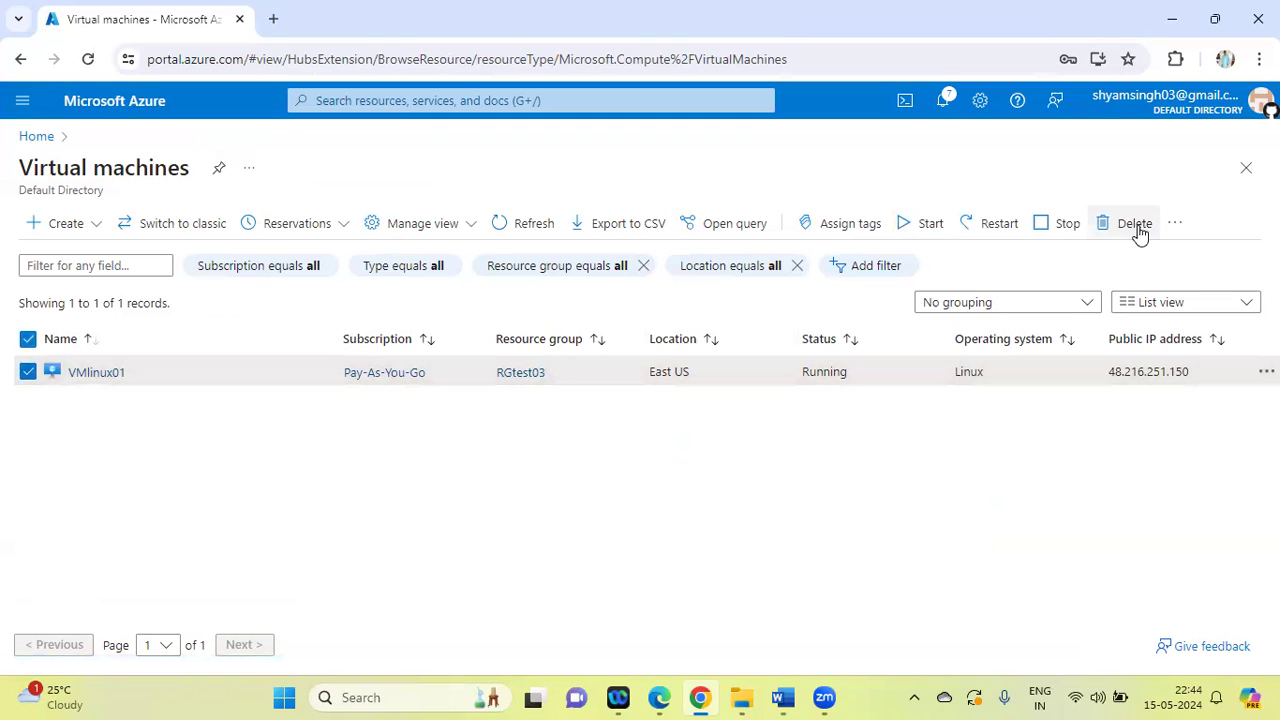
left_click(1108, 228)
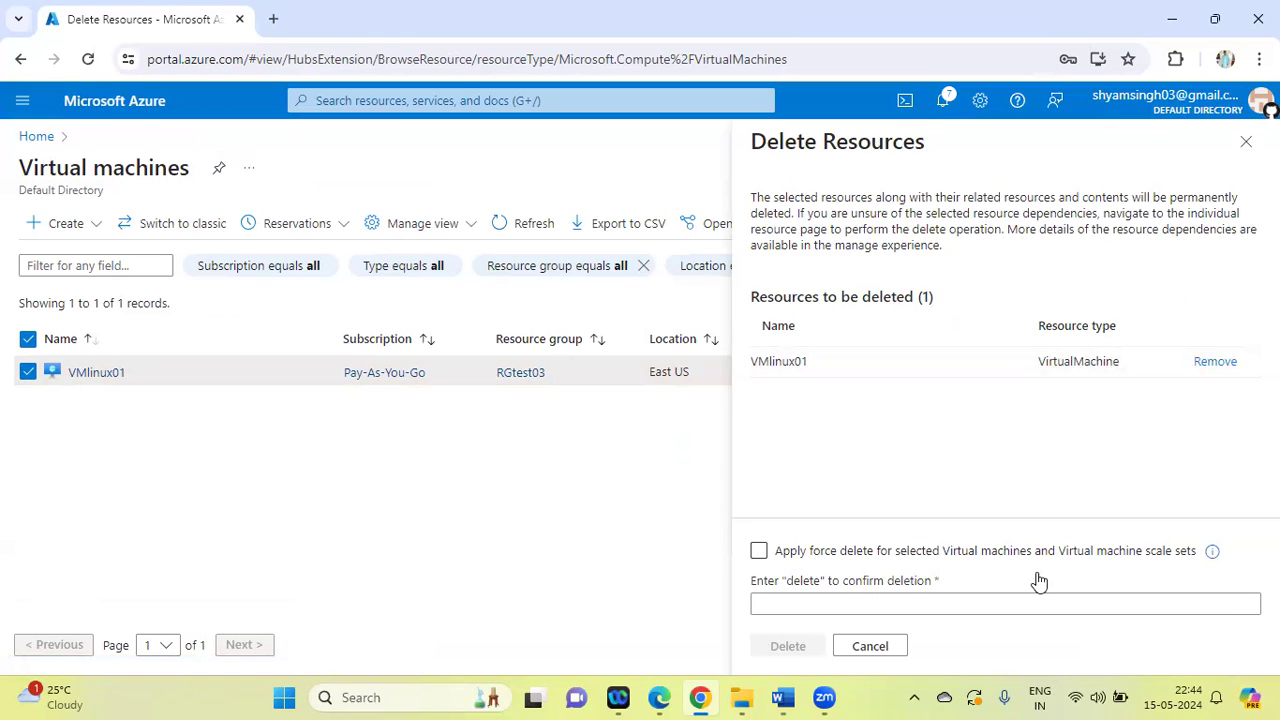
left_click(810, 600)
left_click(810, 600)
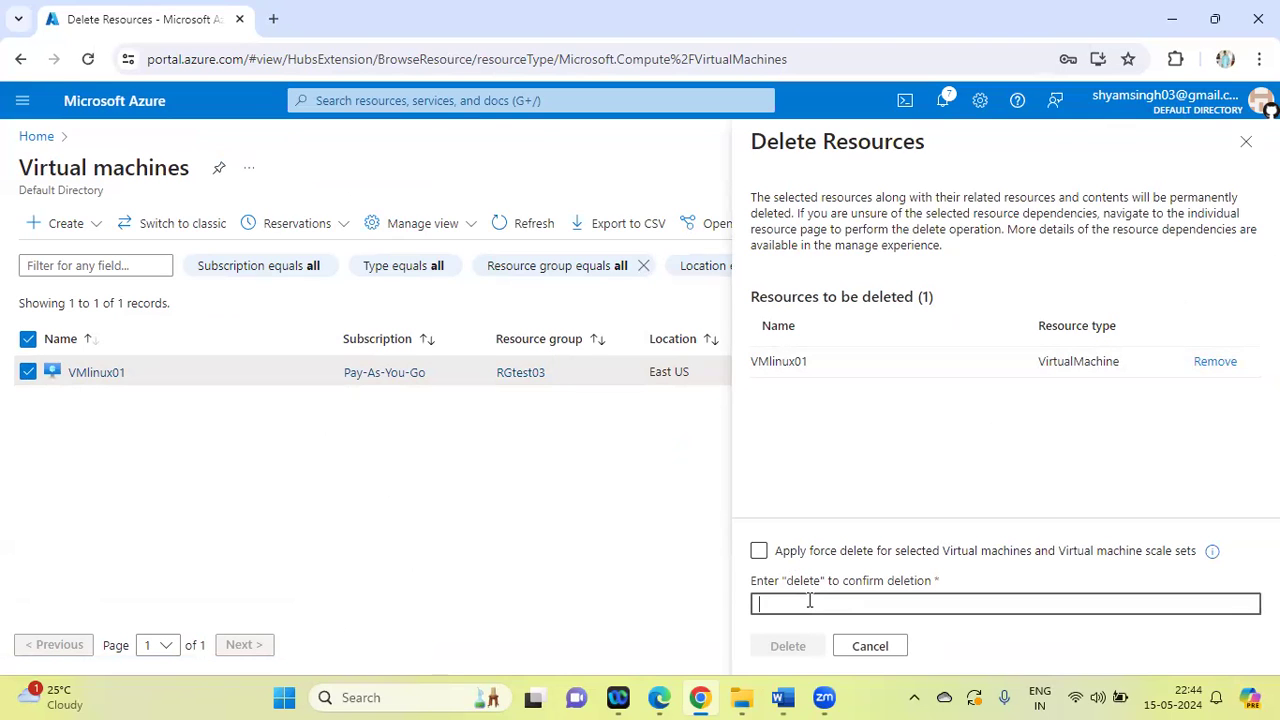
type("delete")
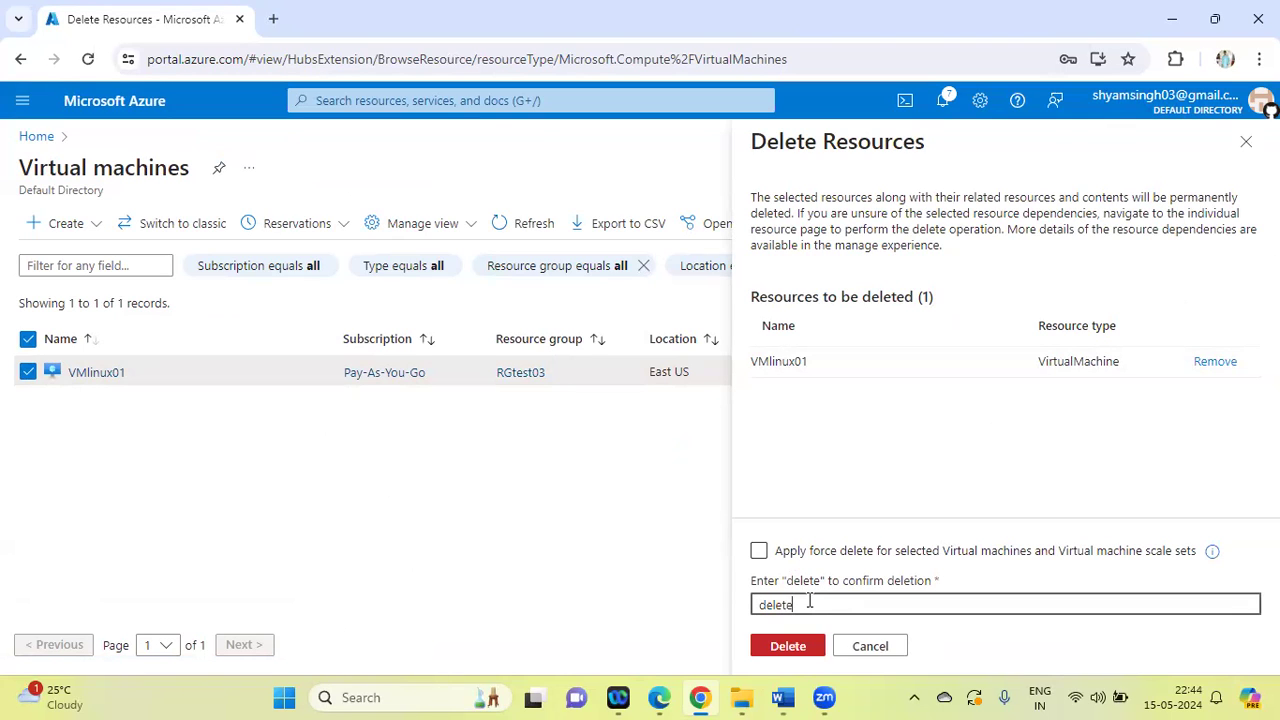
left_click(795, 645)
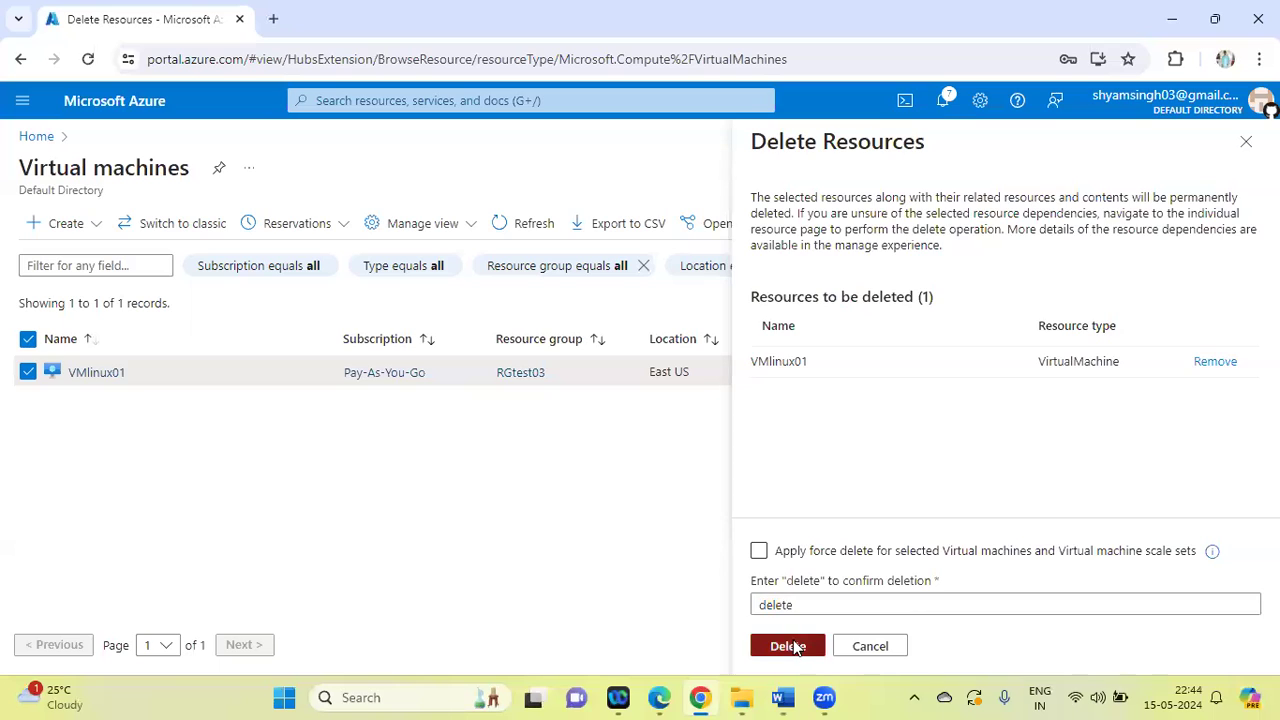
left_click(1002, 477)
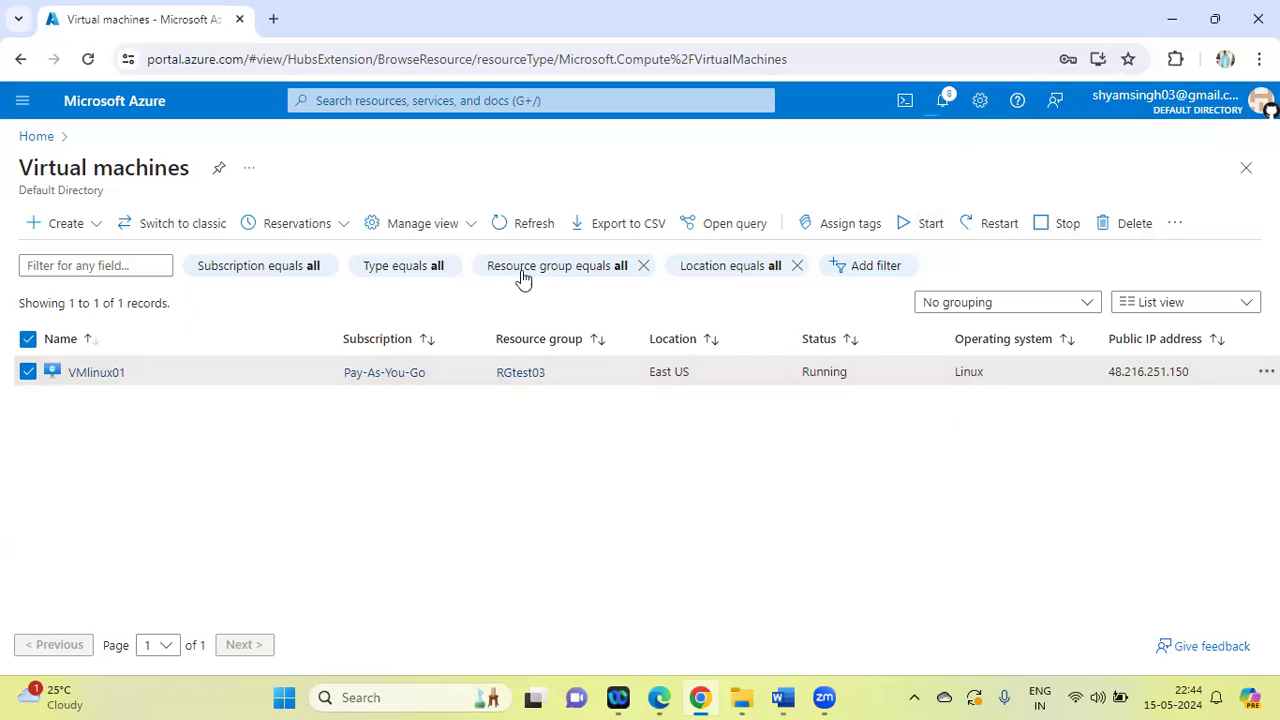
left_click(494, 225)
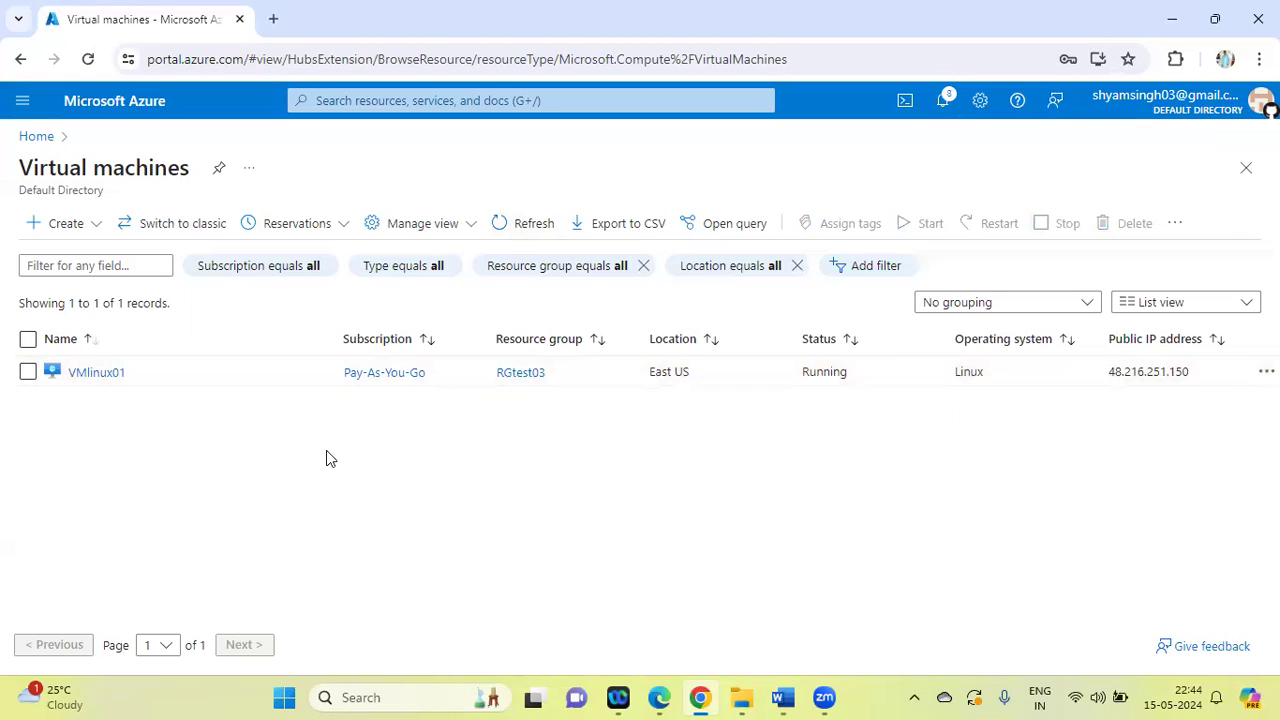
Search the portal for "res", open the resource group RGtest03 from Resource groups, and start deleting the group
left_click(356, 101)
type("res")
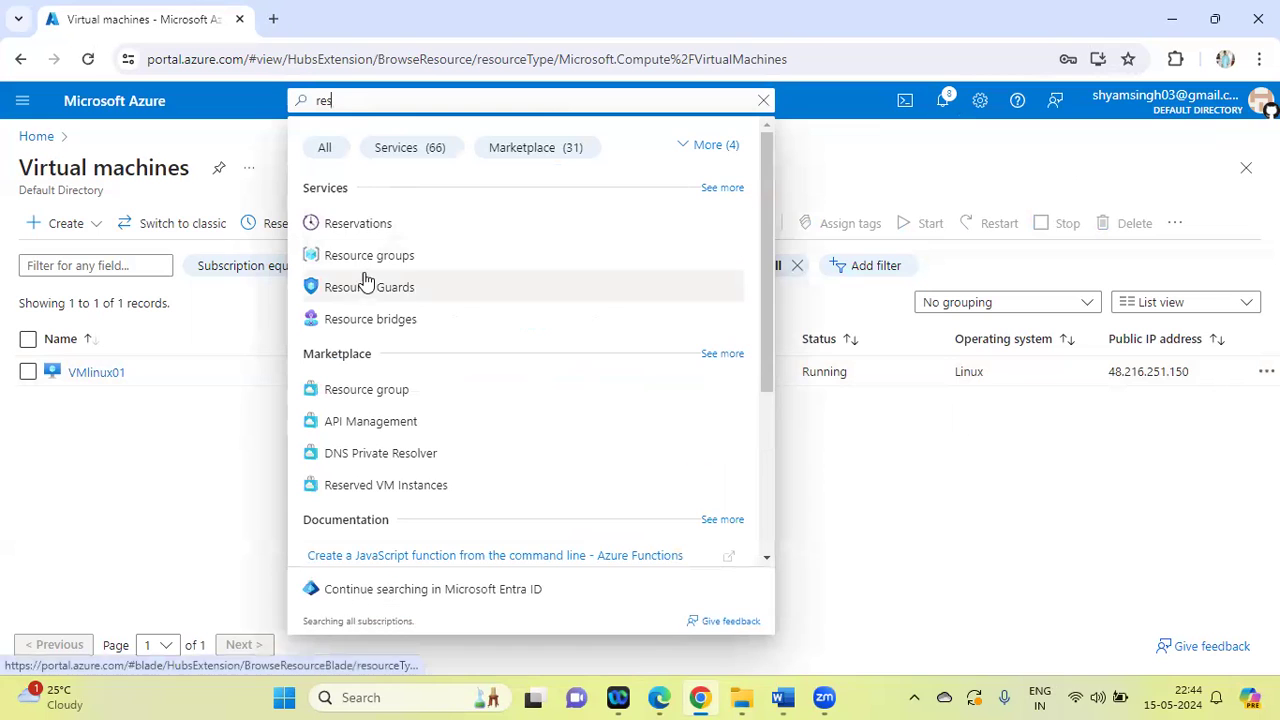
left_click(367, 257)
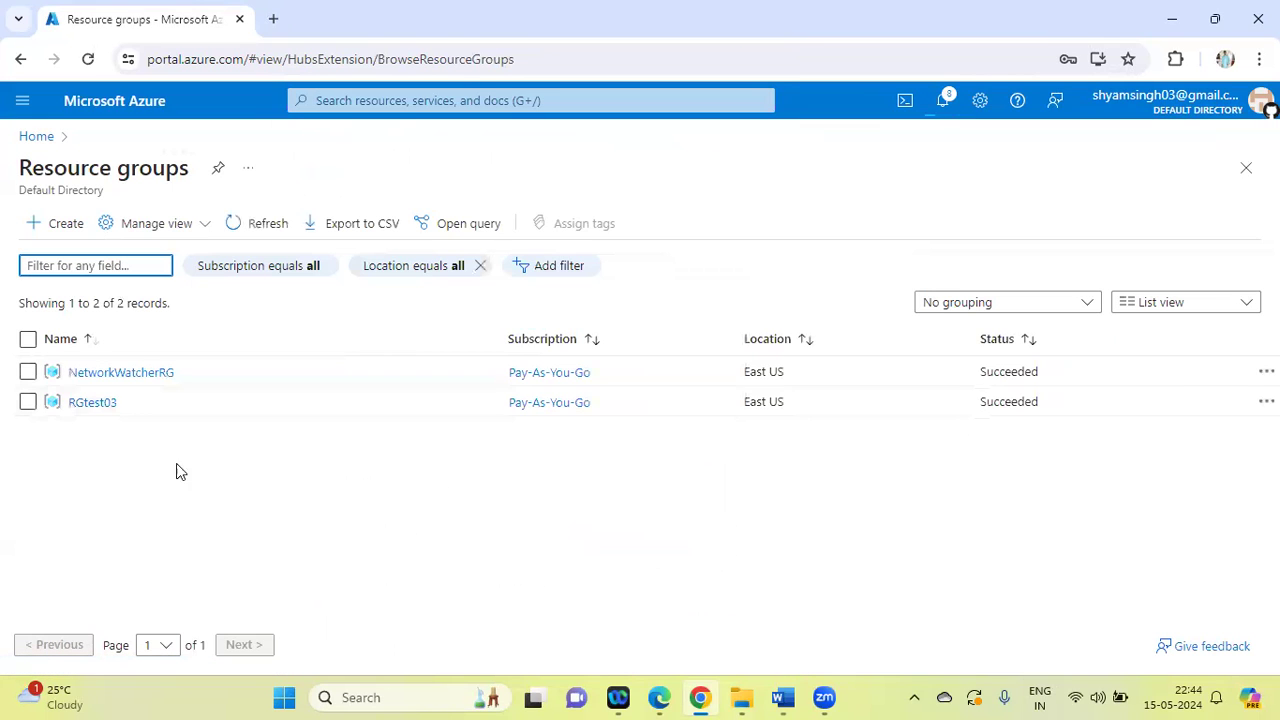
left_click(92, 403)
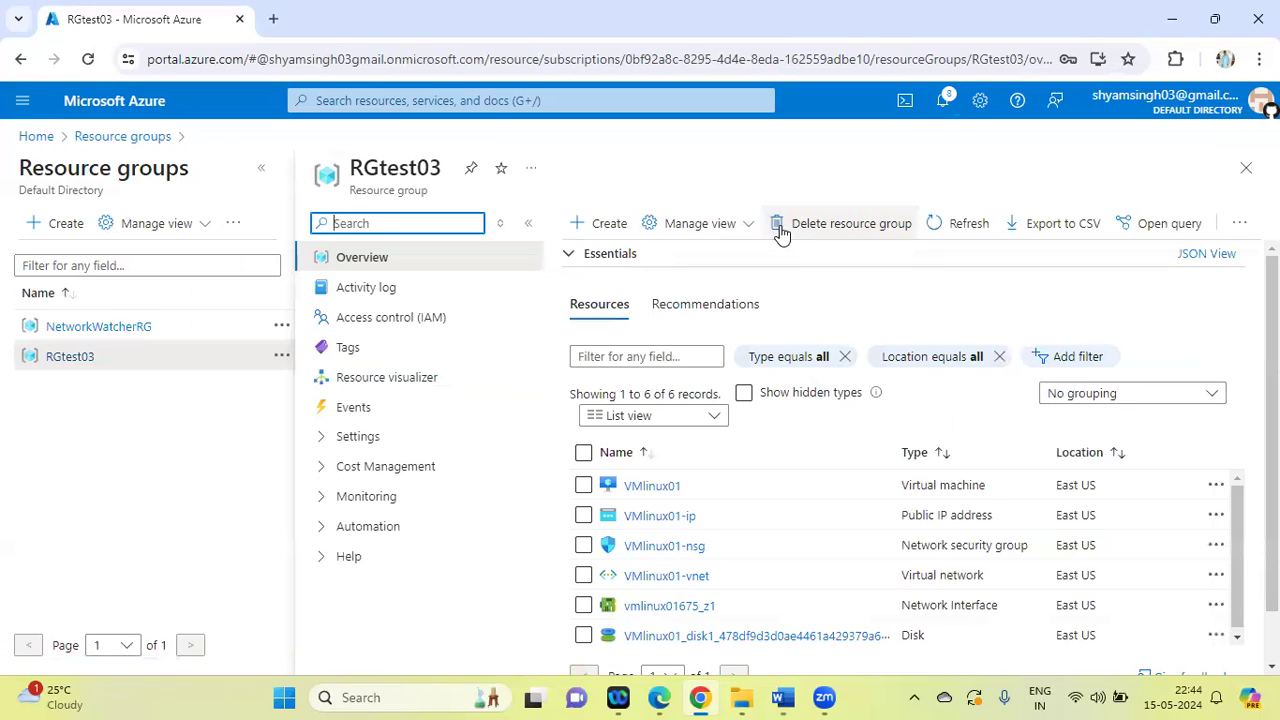
left_click(781, 232)
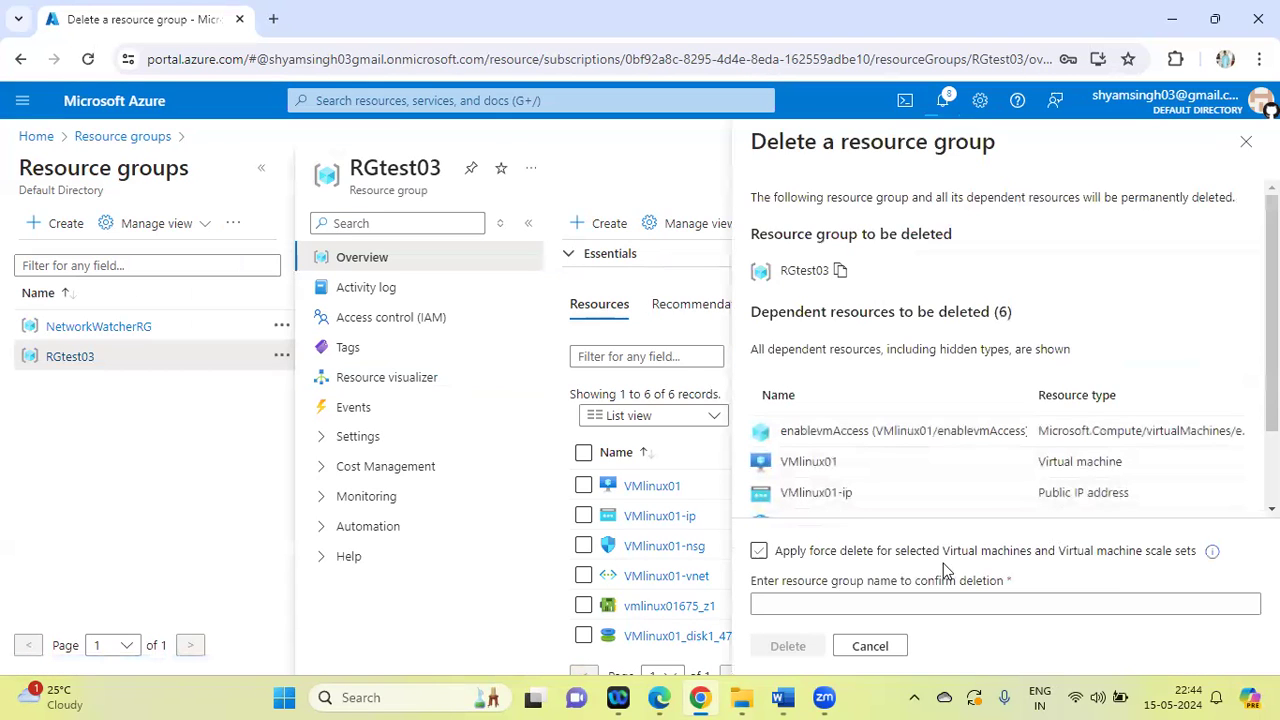
left_click(802, 596)
key("ctrl+v")
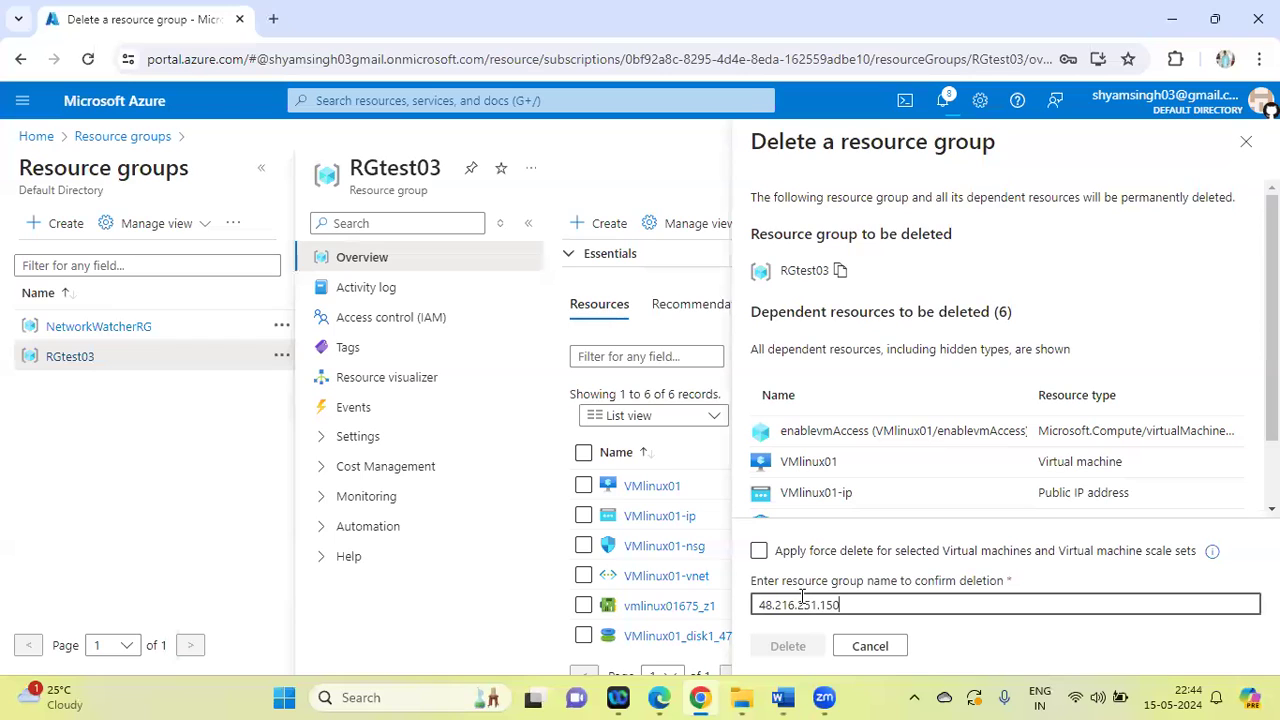
key("ctrl+z")
left_click(842, 272)
left_click(766, 607)
key("ctrl+v")
key("BackSpace")
key("BackSpace")
key("BackSpace")
key("BackSpace")
key("BackSpace")
key("BackSpace")
key("BackSpace")
key("BackSpace")
key("BackSpace")
key("BackSpace")
key("BackSpace")
key("BackSpace")
key("BackSpace")
Confirm deleting the resource group by entering its name RGtest03 without force delete, and return to the Resource groups list
left_click(841, 272)
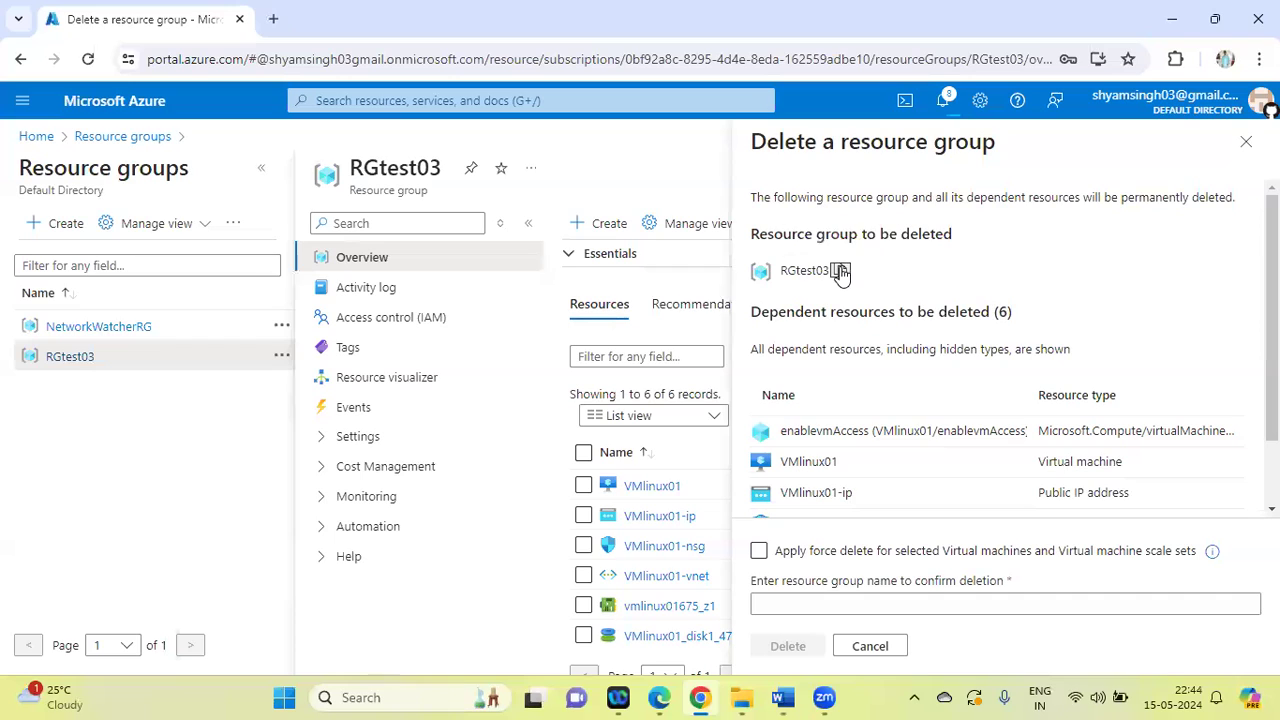
left_click(762, 606)
left_click(762, 606)
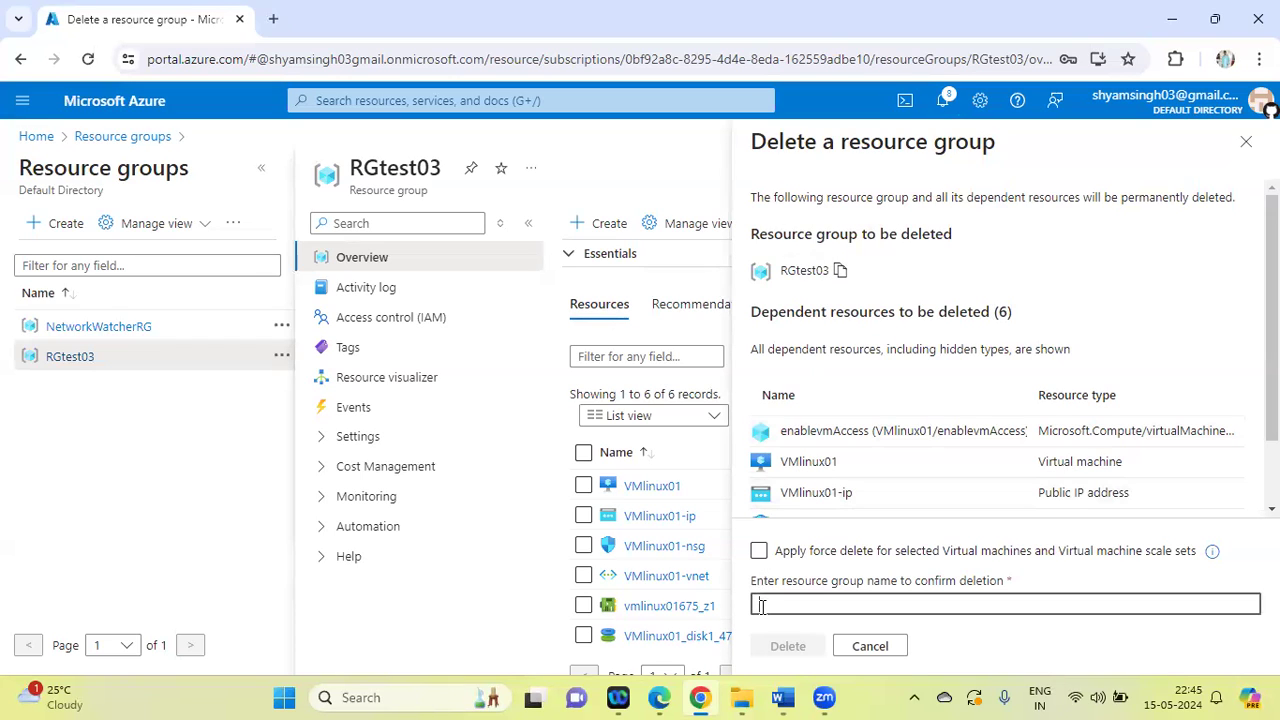
key("ctrl+v")
left_click(788, 646)
left_click(1003, 483)
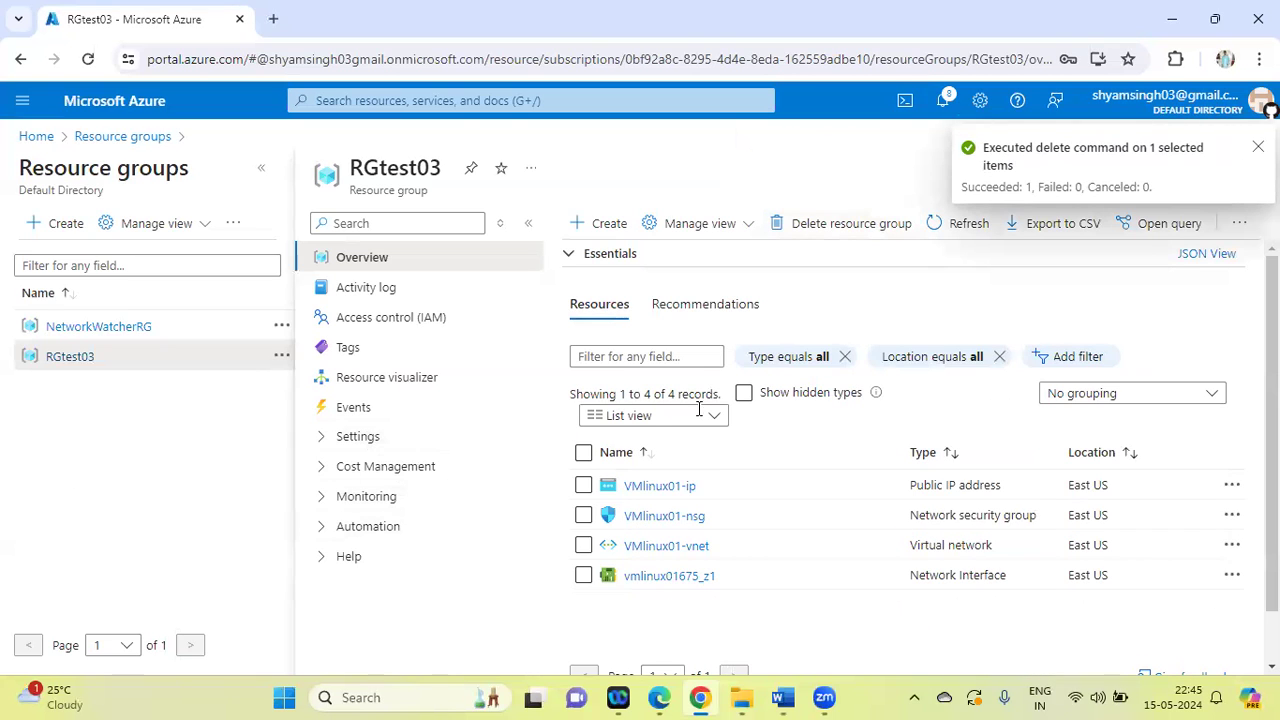
left_click(137, 137)
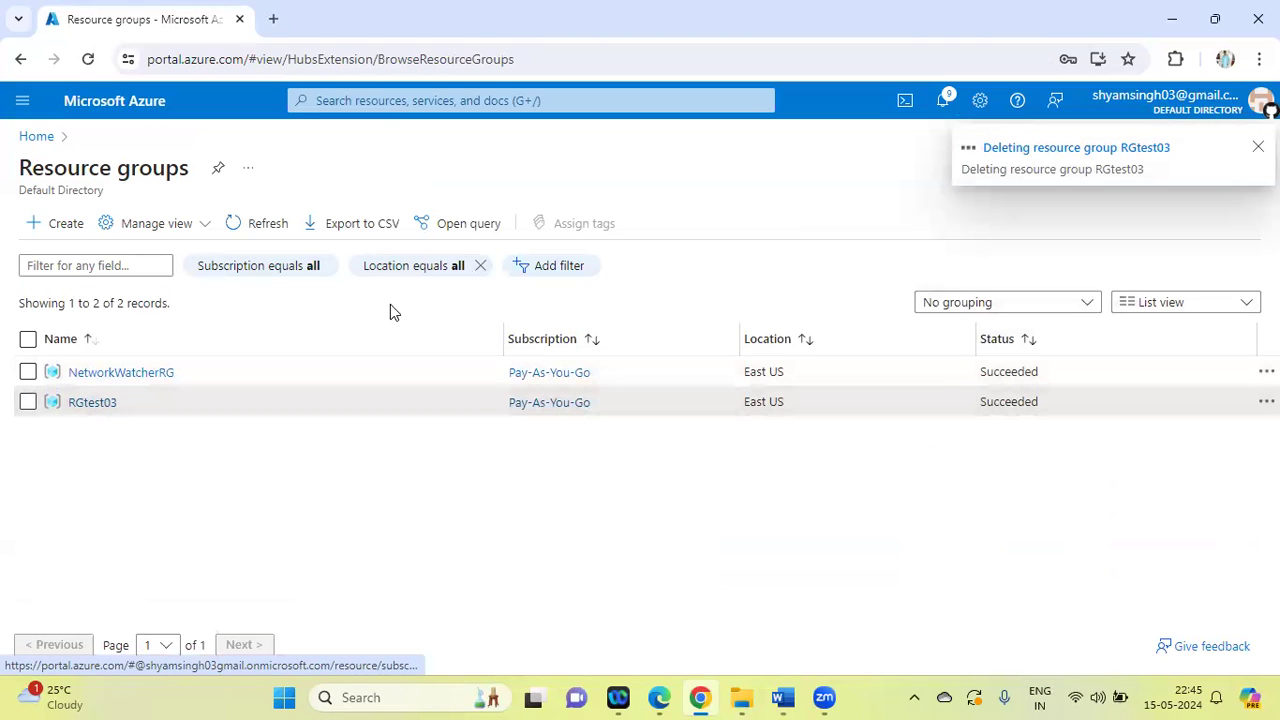
Search the portal for "vm", open Virtual machines, and start creating a new Azure virtual machine
left_click(371, 104)
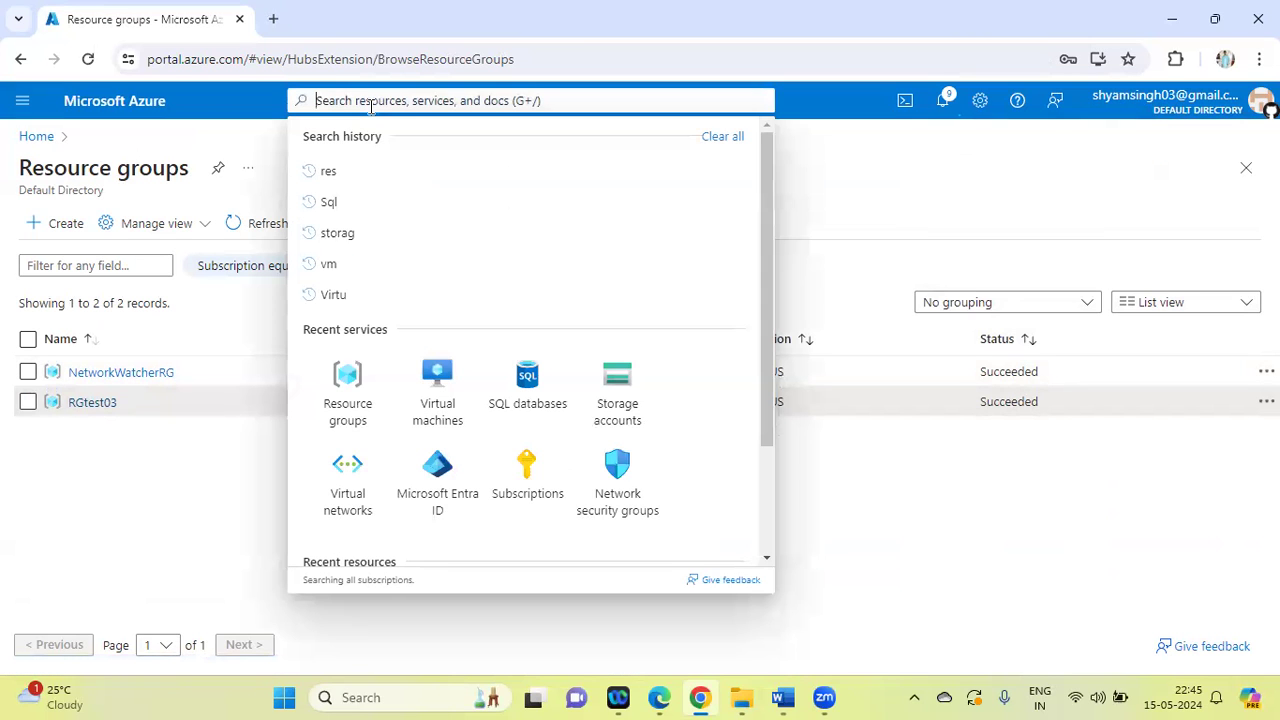
left_click(329, 276)
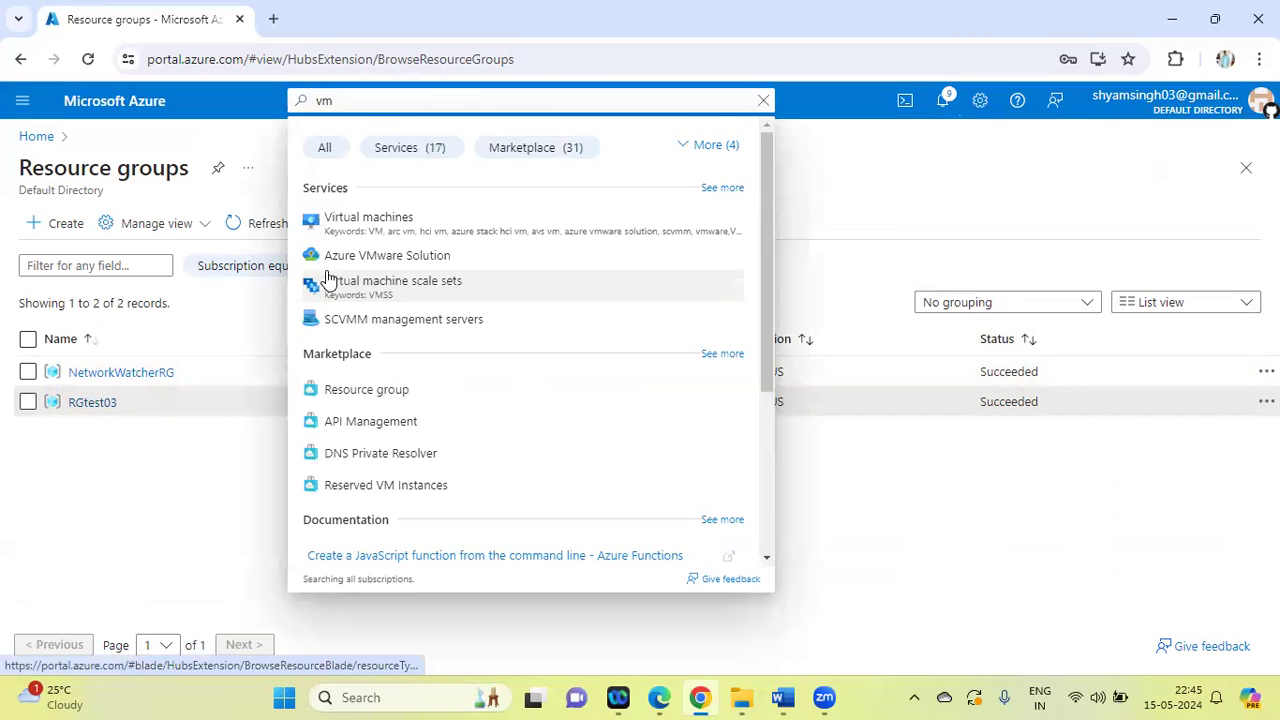
left_click(399, 219)
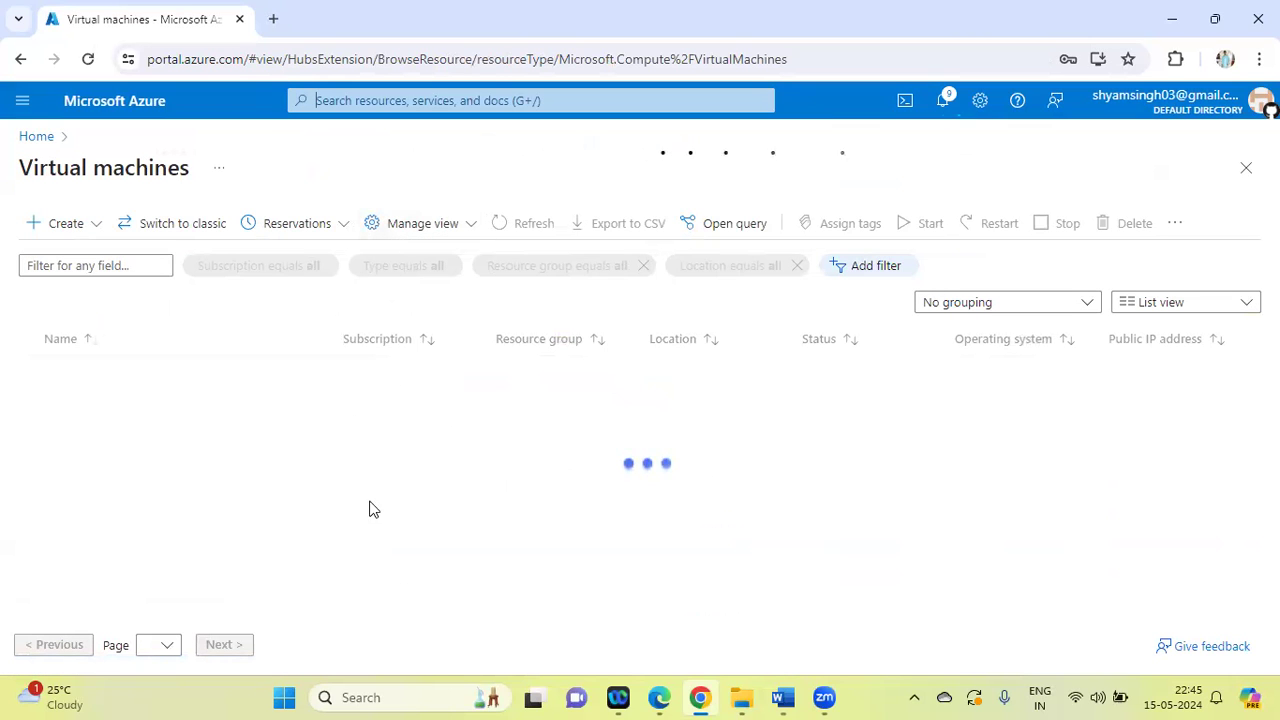
left_click(80, 228)
left_click(90, 270)
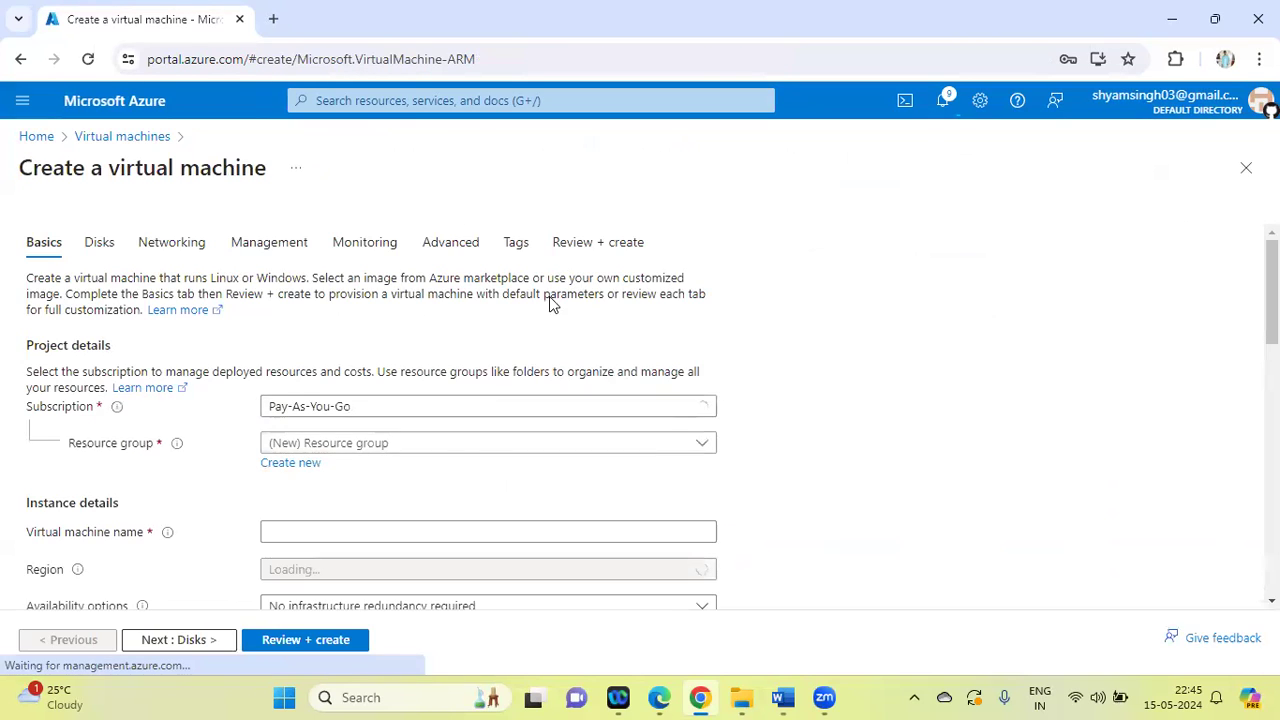
Create a new resource group named RGtest05 for the virtual machine
left_click(303, 464)
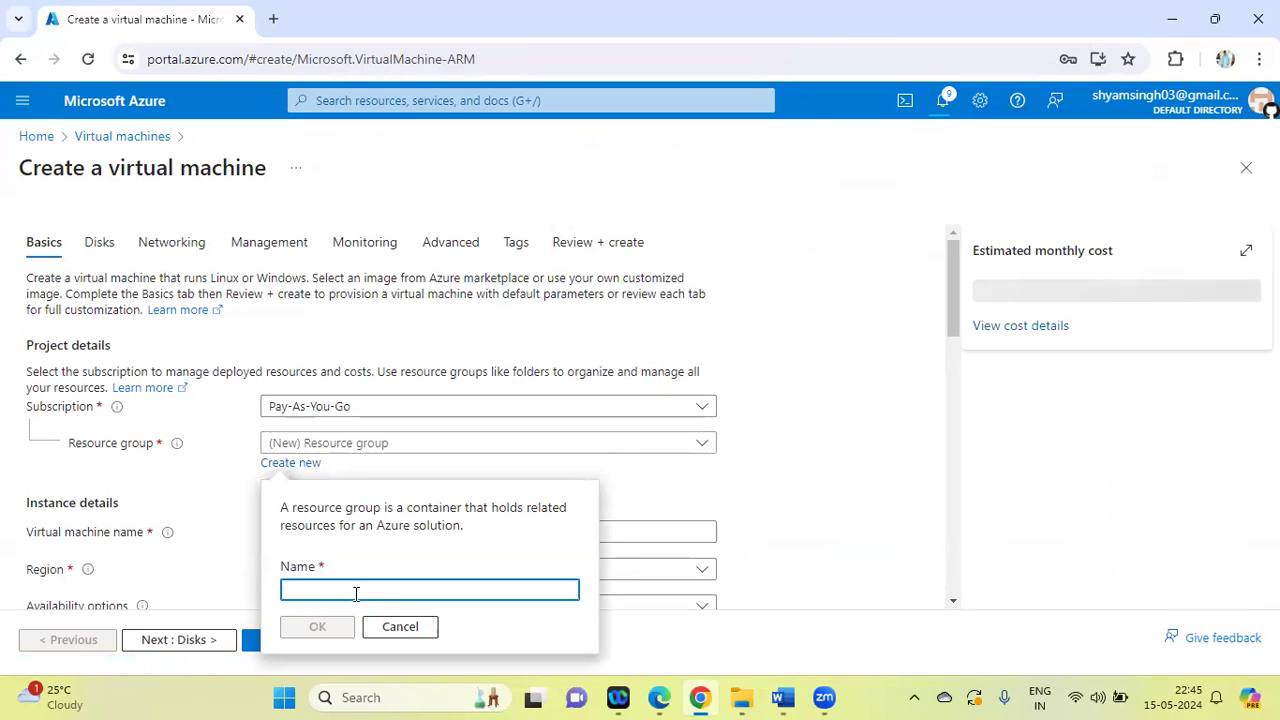
type("RGtest")
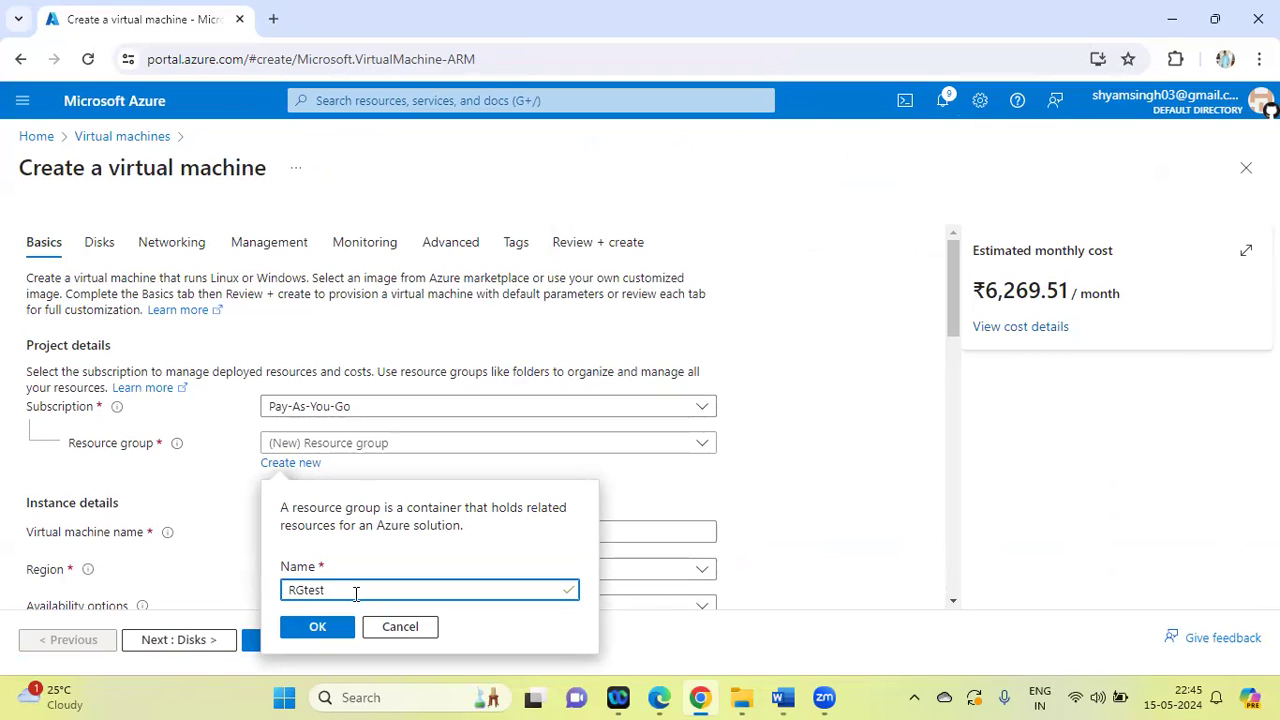
type("05")
left_click(318, 628)
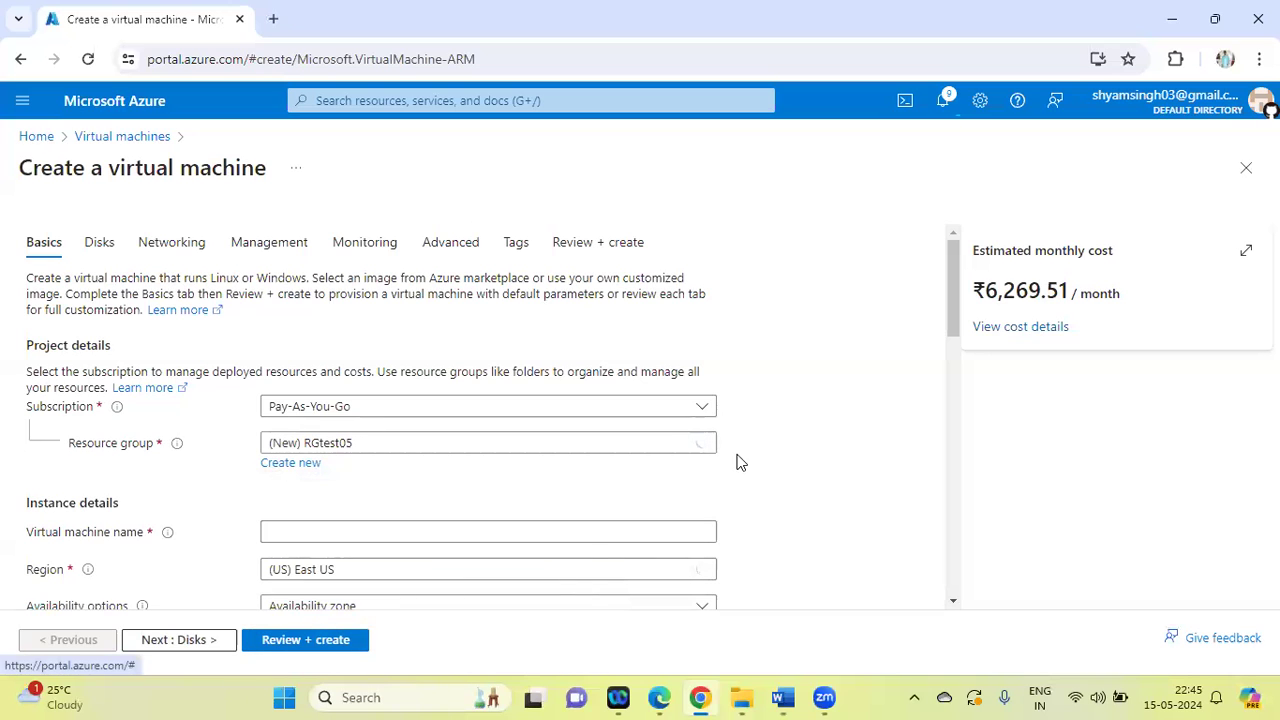
Name the new virtual machine VMLinux02 in the instance details
left_click_drag(954, 261, 937, 334)
left_click(272, 302)
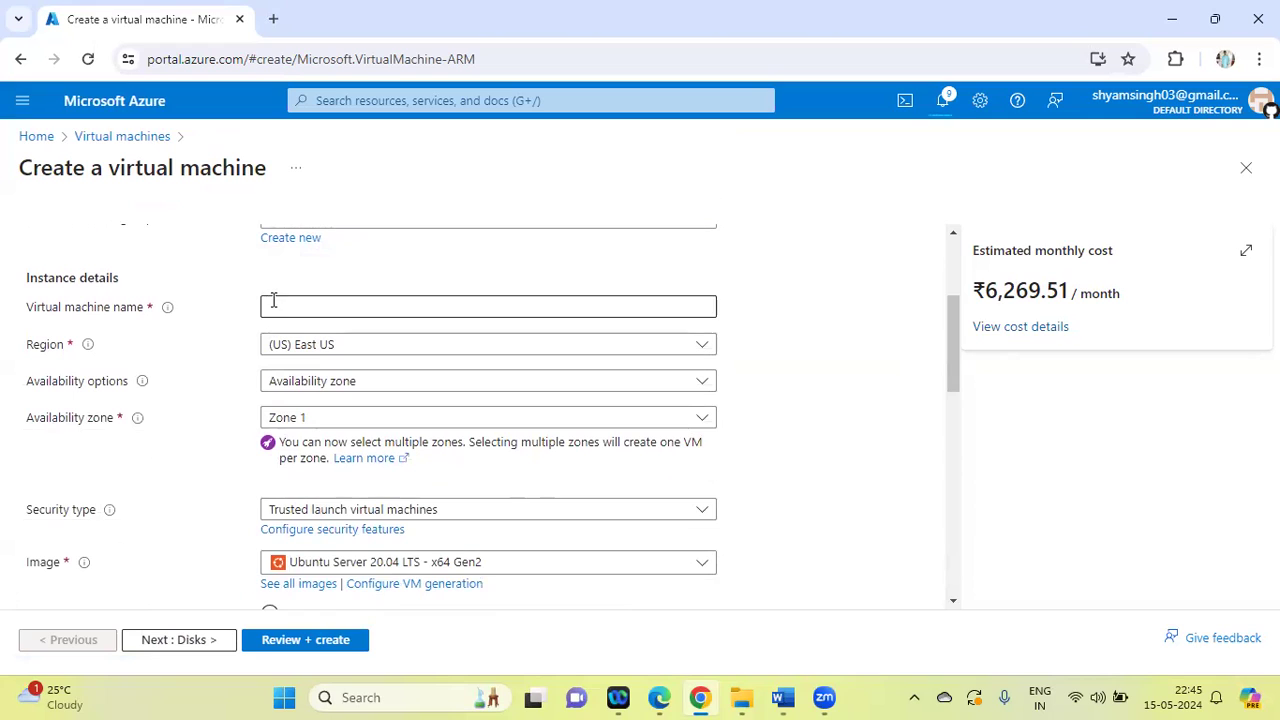
type("VMli")
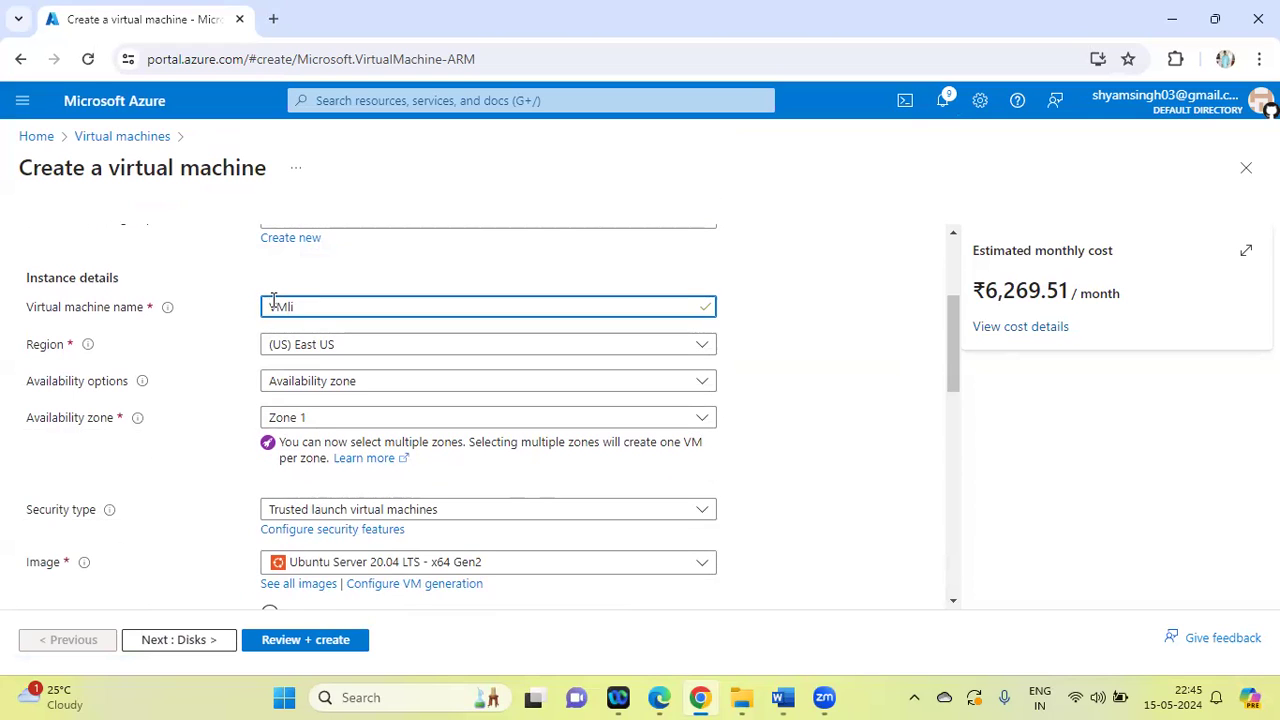
key("BackSpace")
type("Linux0")
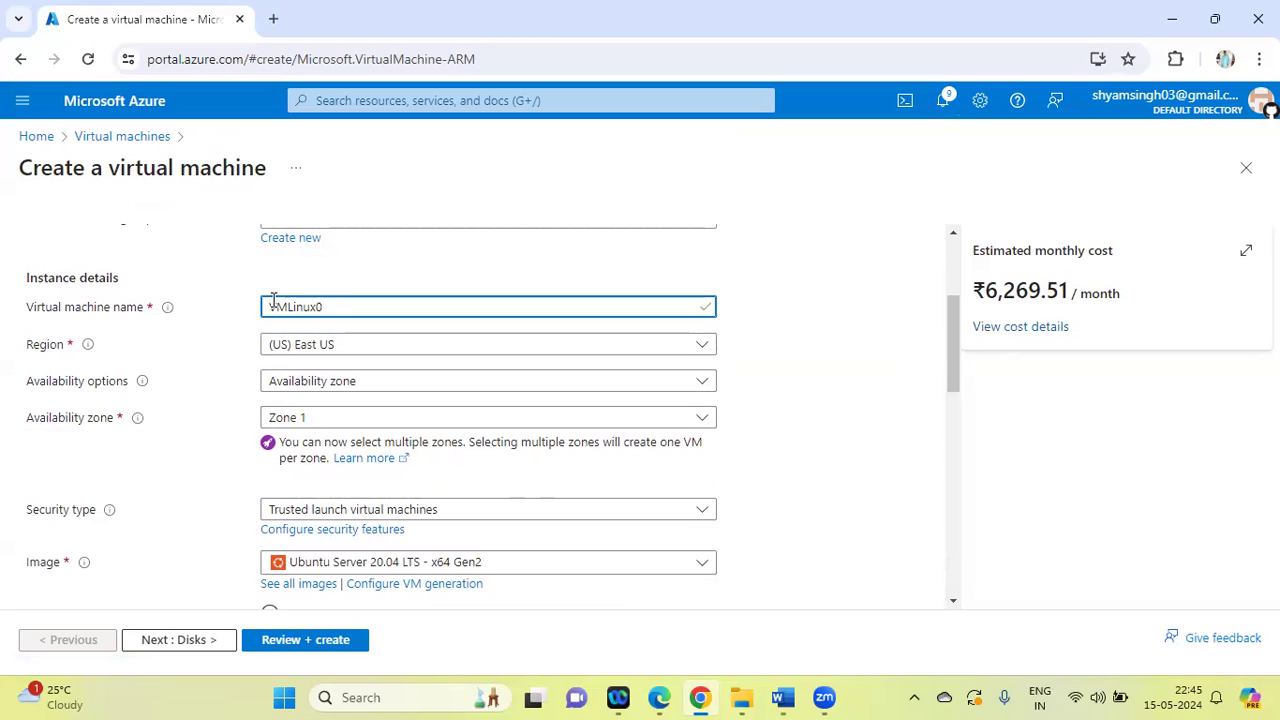
type("2")
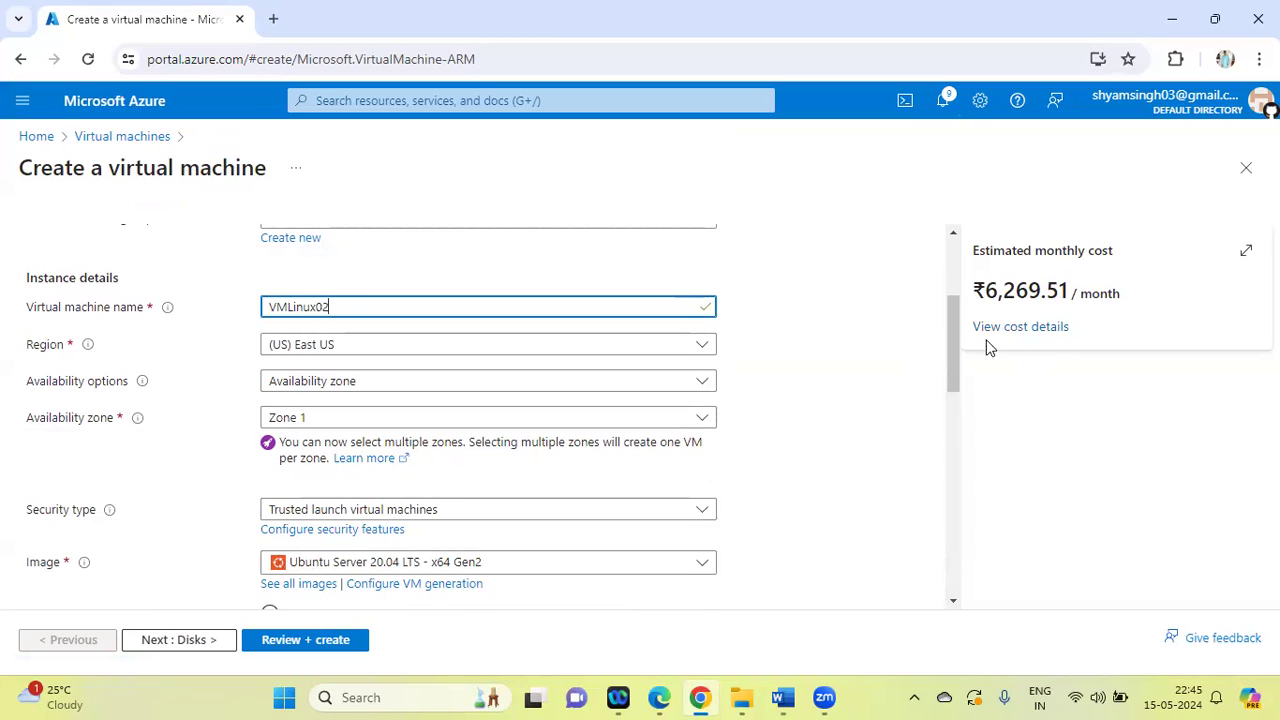
Review and create VMLinux02 with the default SSH public key authentication, downloading the newly generated private key
left_click_drag(946, 319, 954, 417)
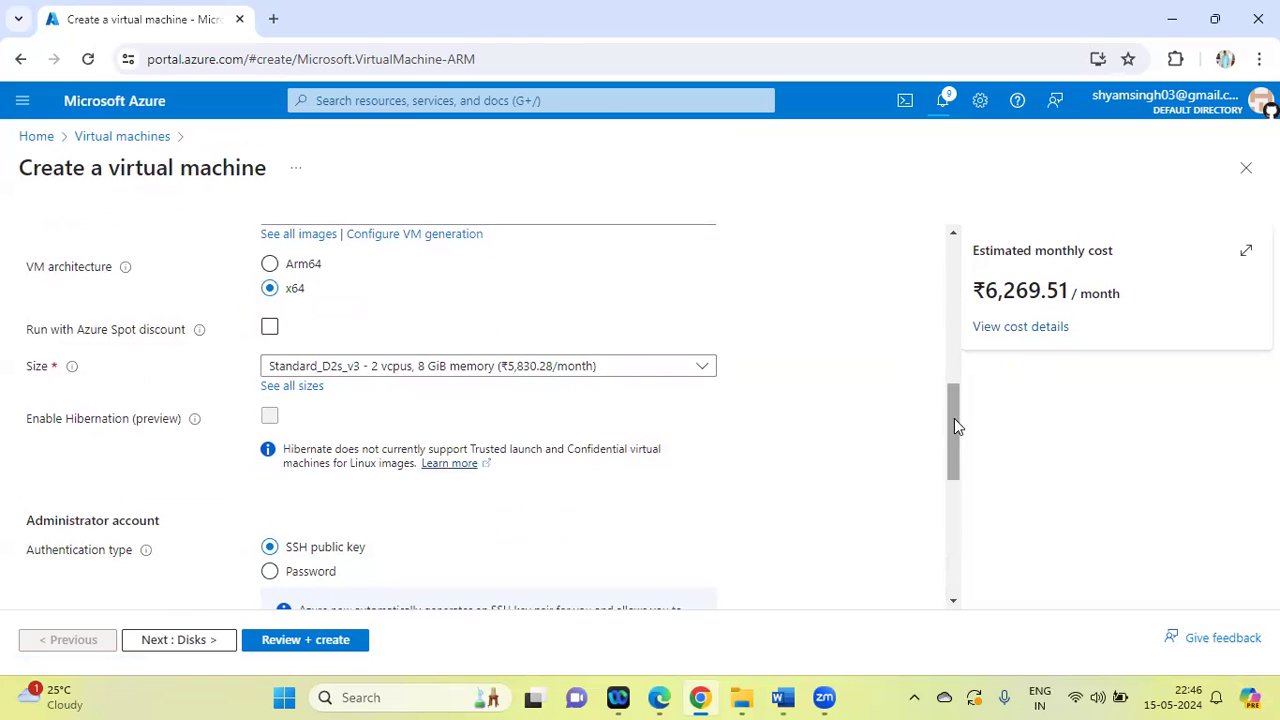
left_click_drag(956, 407, 1000, 569)
left_click(310, 646)
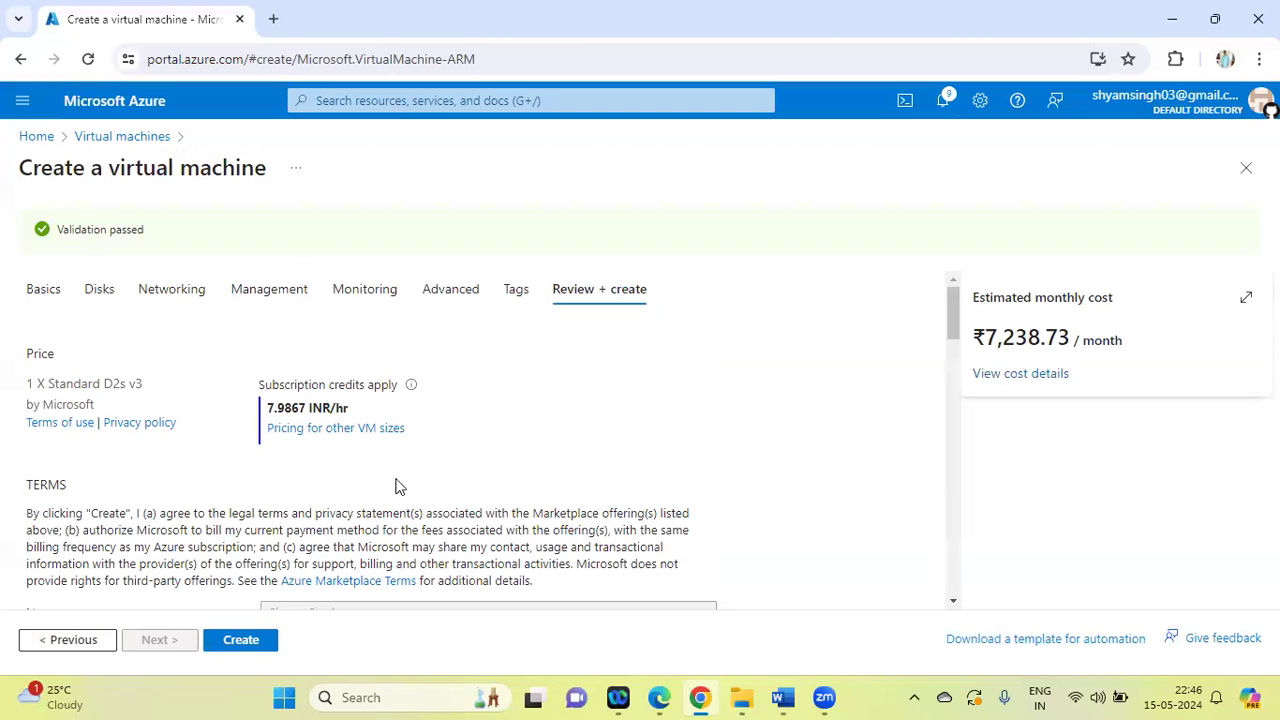
left_click(240, 644)
left_click_drag(952, 306, 1031, 629)
left_click(251, 647)
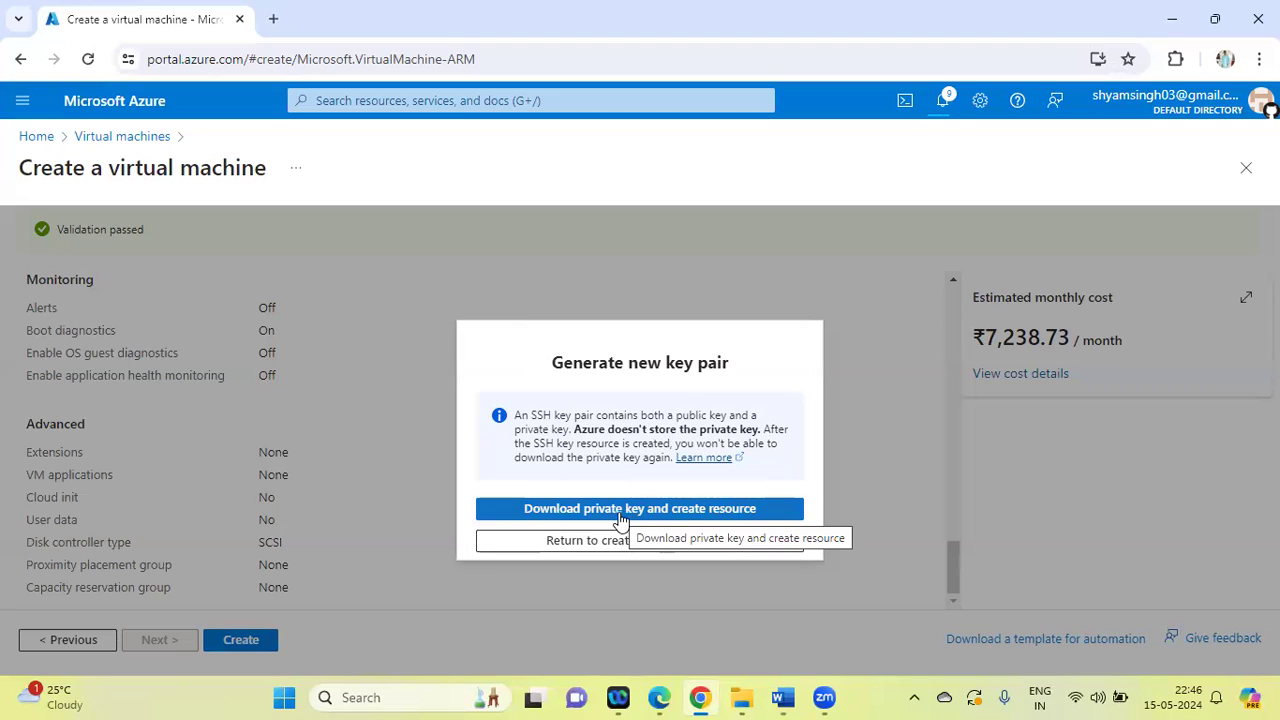
left_click(620, 510)
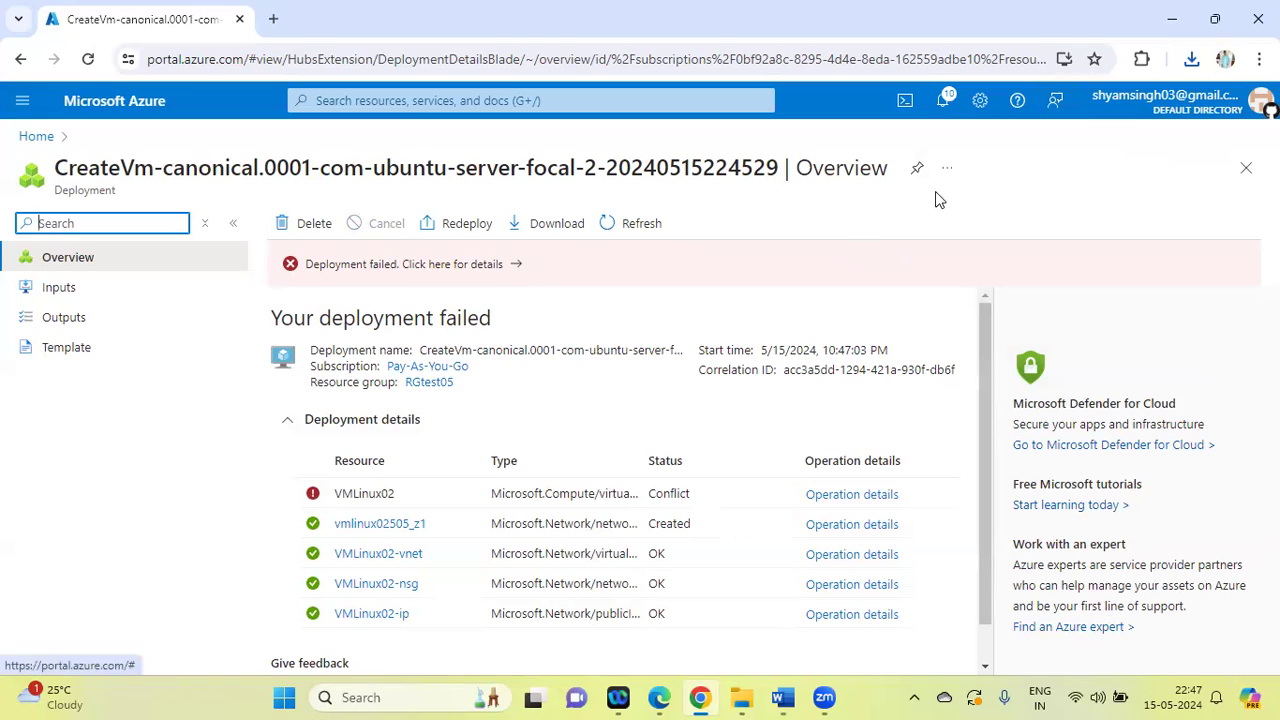
Dismiss the notifications about the failed deployment and the deleted RGtest03, and open the Virtual machines list
left_click(943, 106)
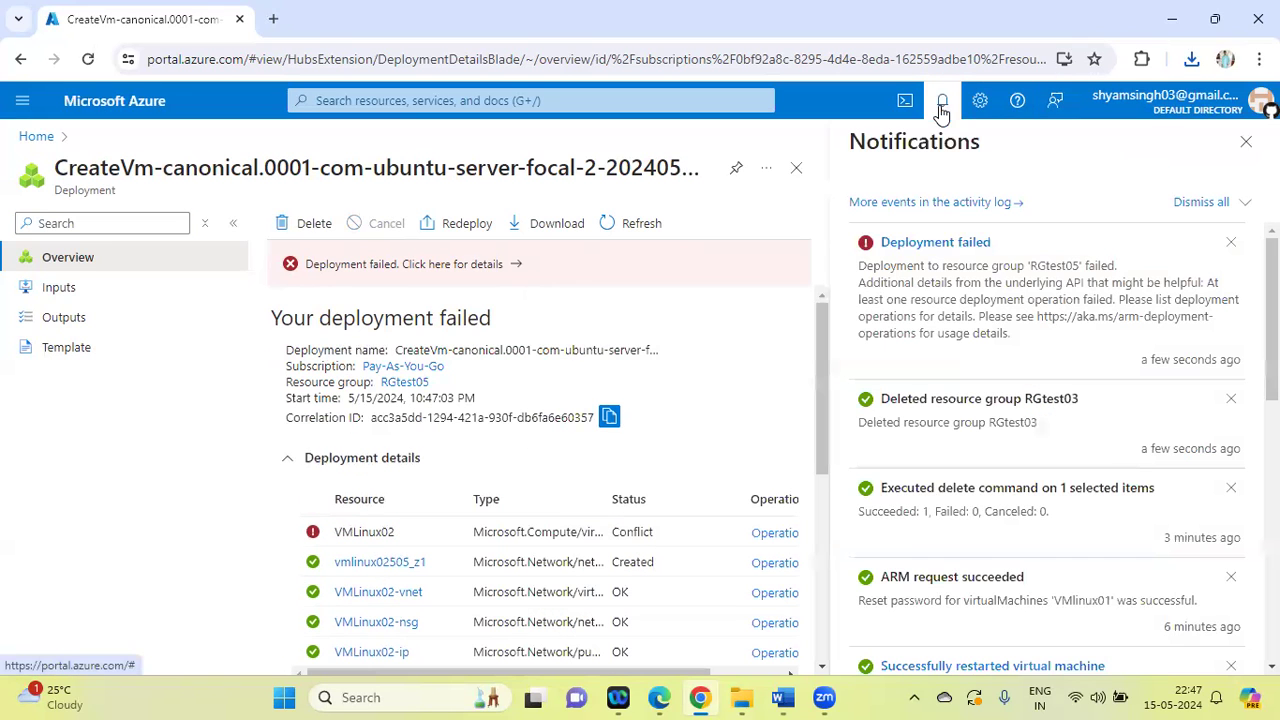
left_click(1233, 244)
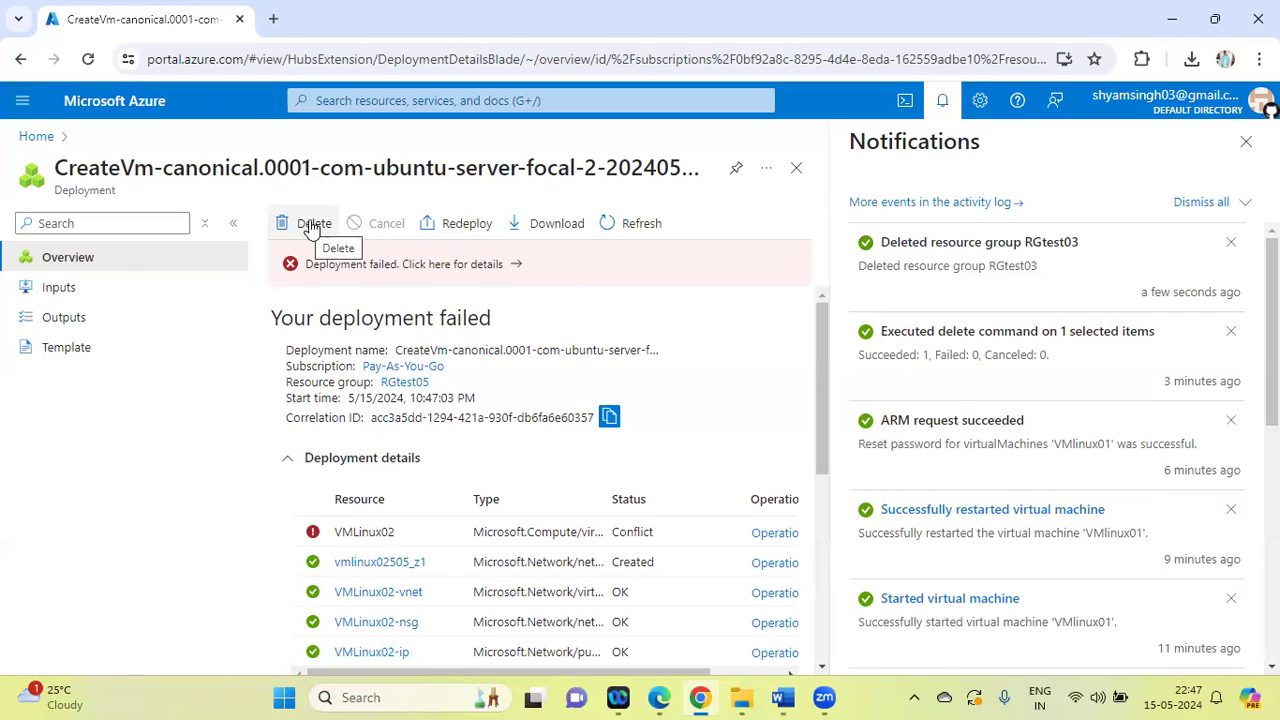
left_click(362, 104)
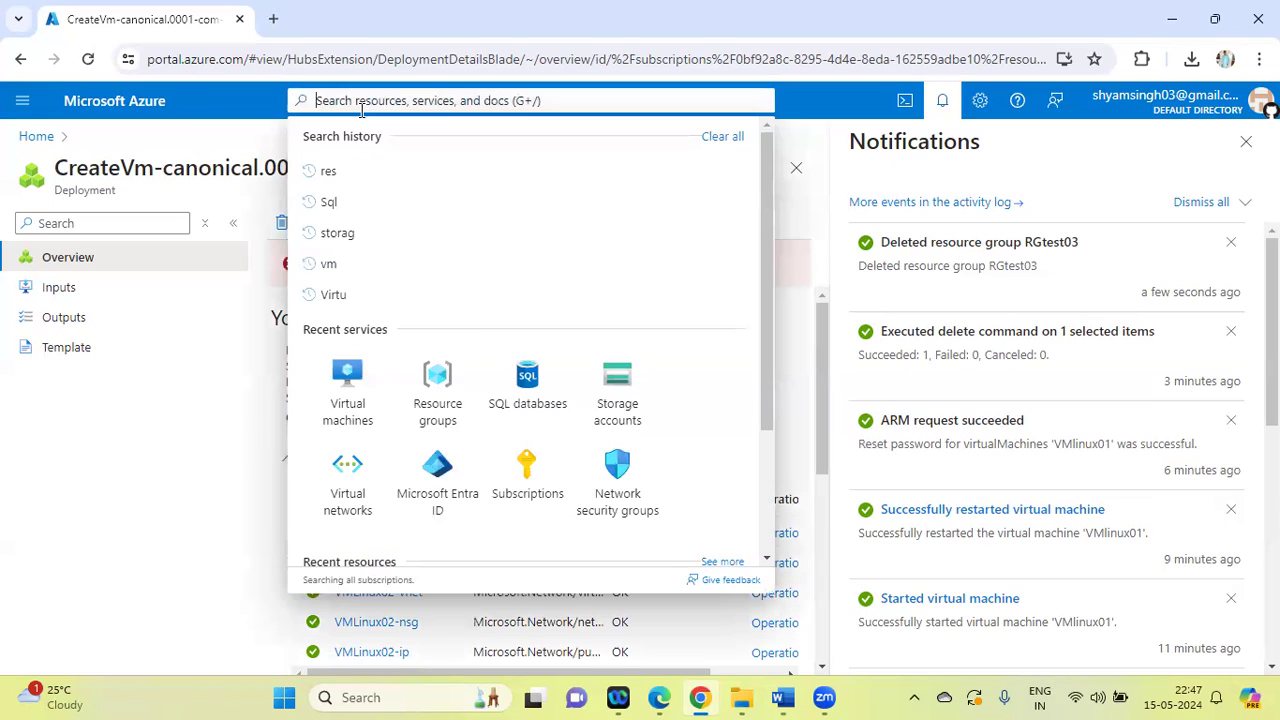
left_click(344, 395)
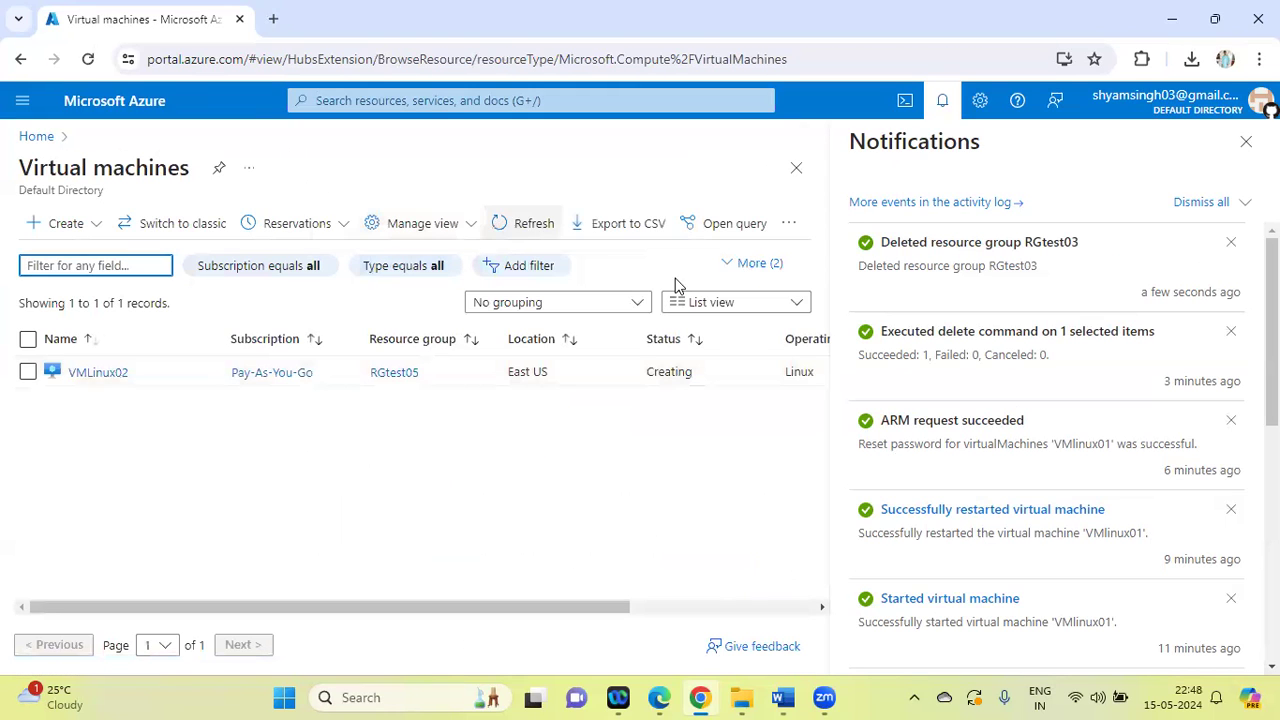
left_click(1231, 243)
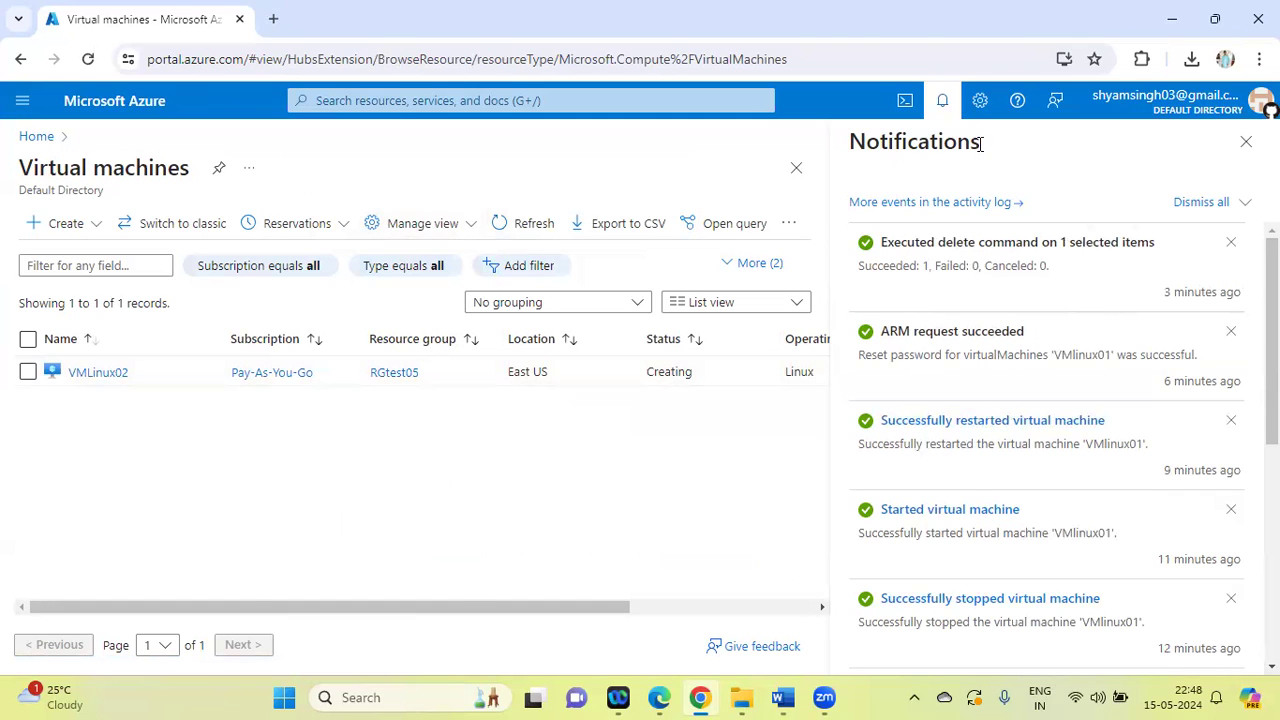
left_click(942, 102)
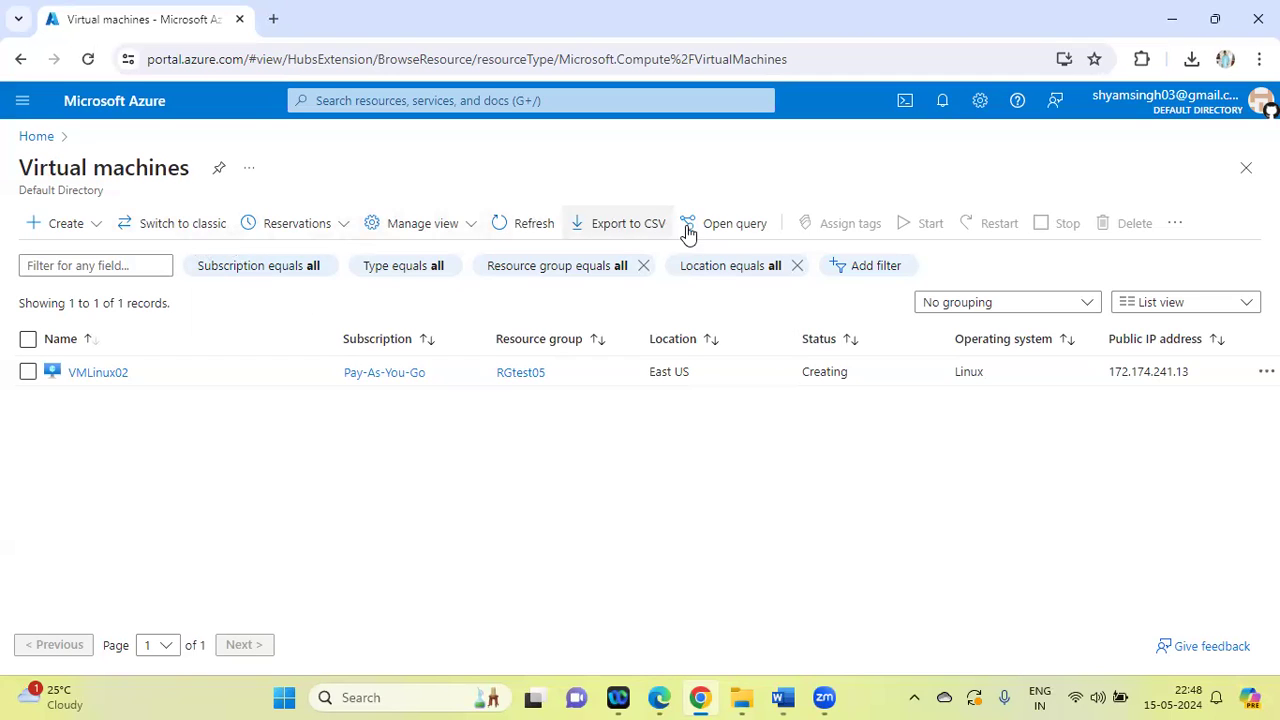
Open VMLinux02 and delete it together with its OS disk, acknowledging the deletion without applying force delete
left_click(111, 374)
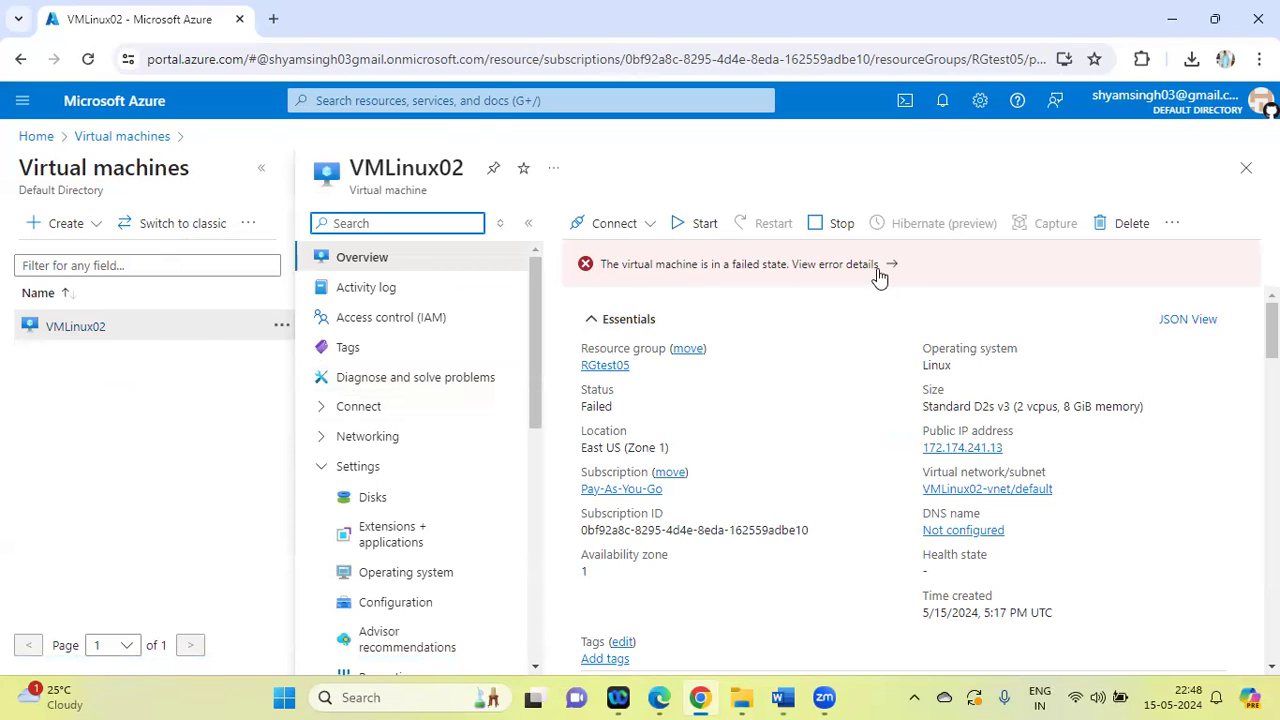
left_click(1107, 230)
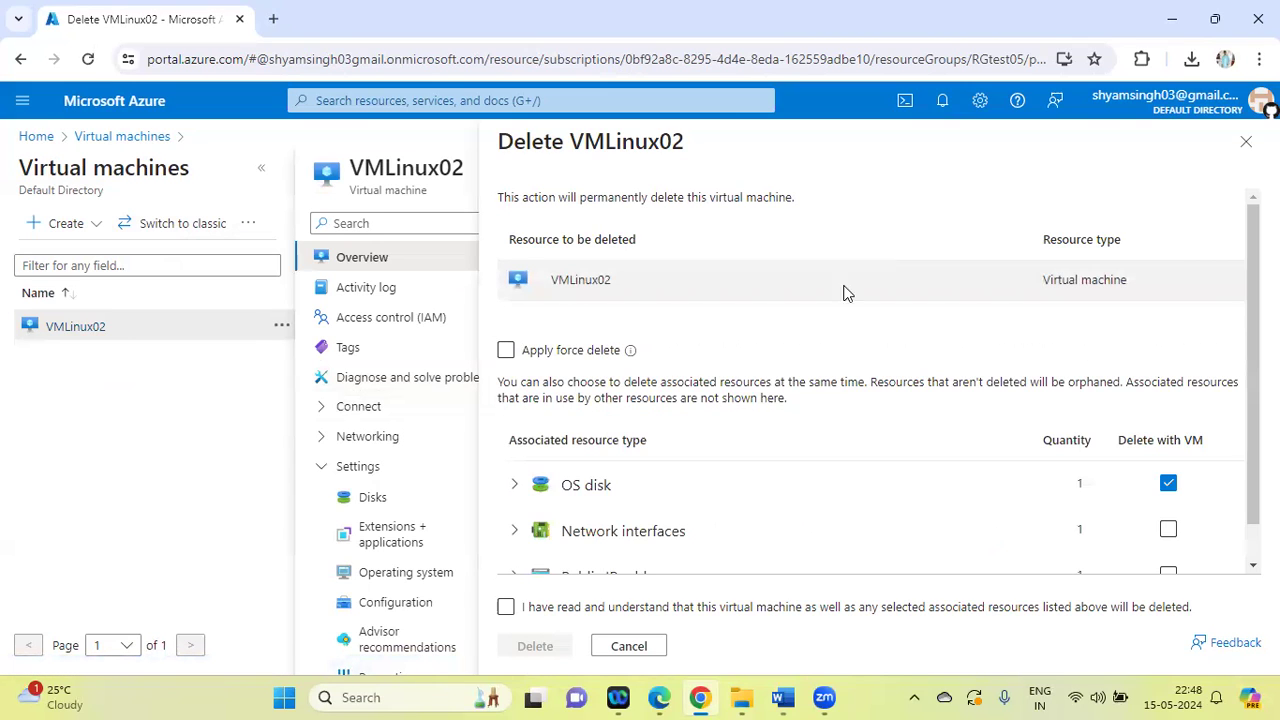
left_click(507, 608)
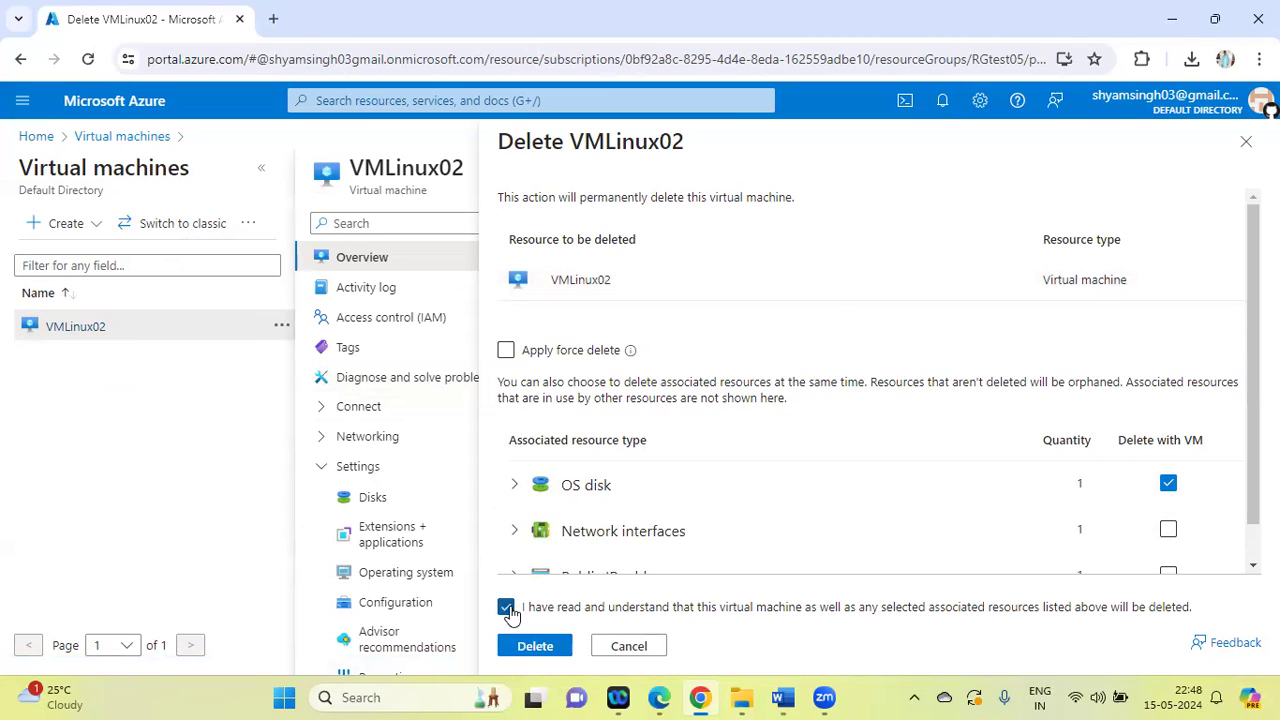
left_click(535, 646)
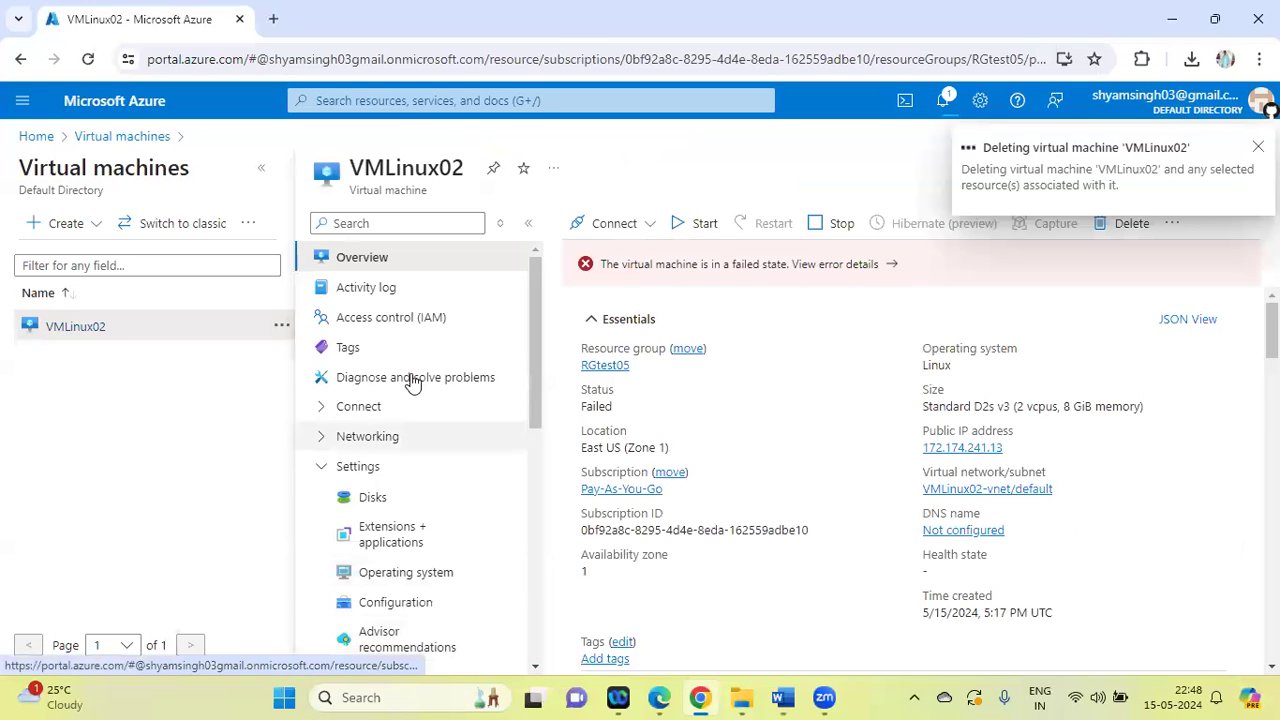
Check the notifications for the deletion of VMLinux02 and reopen the Virtual machines list
left_click(362, 100)
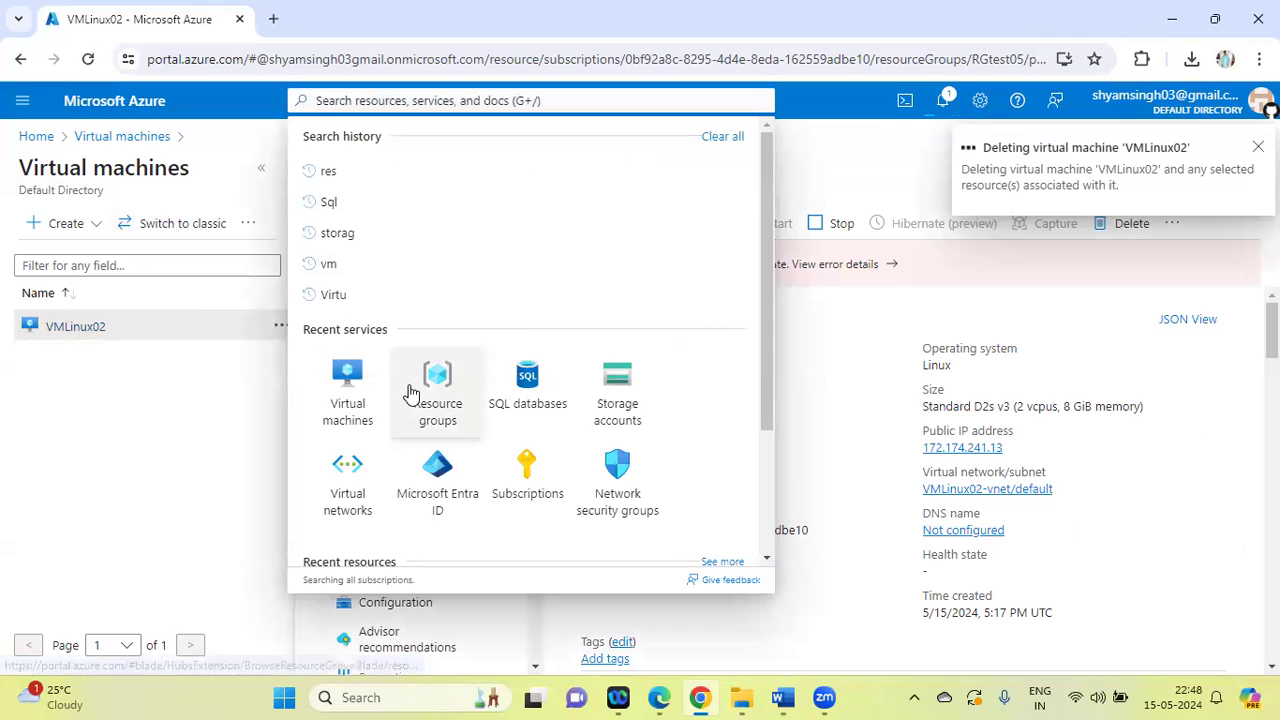
left_click(344, 379)
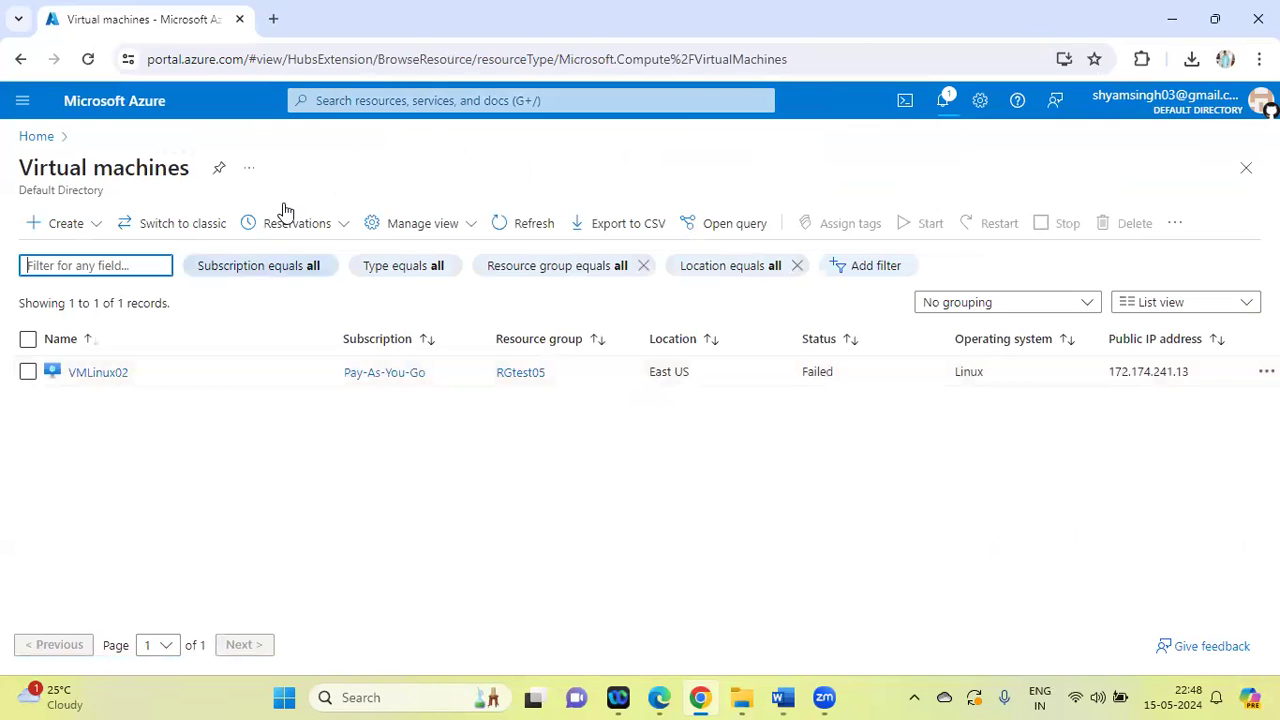
left_click(944, 104)
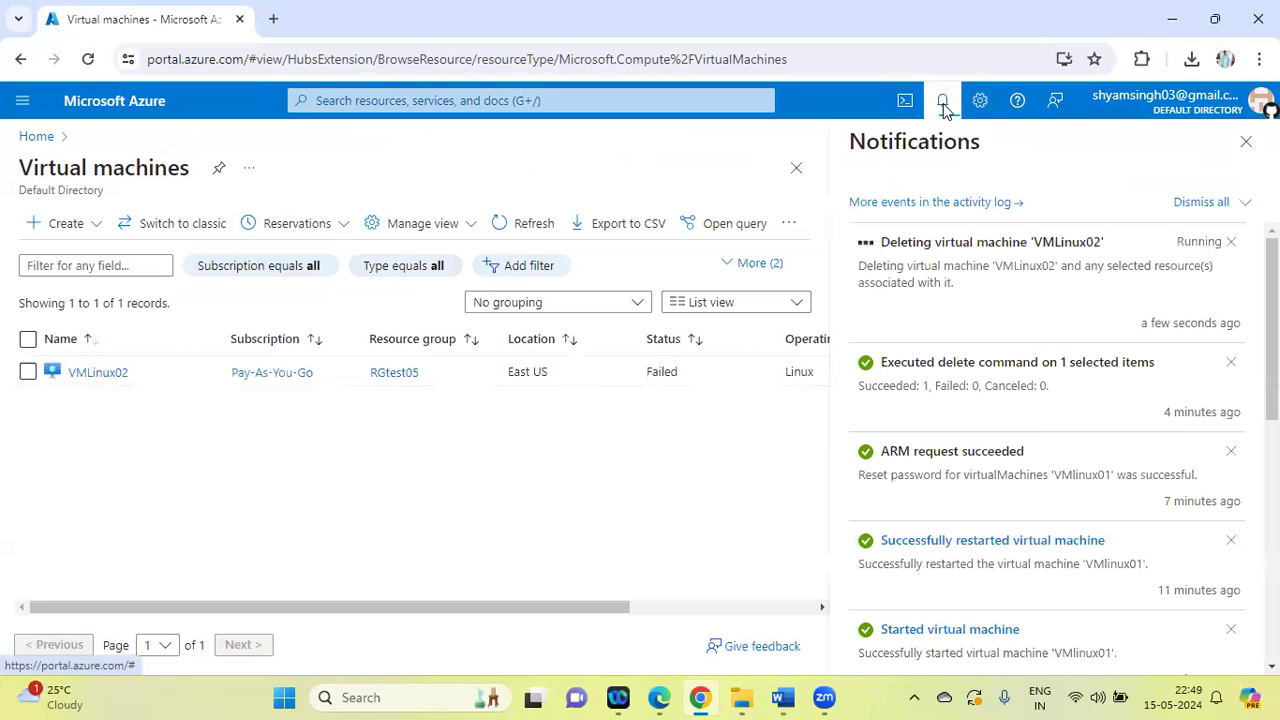
left_click(797, 170)
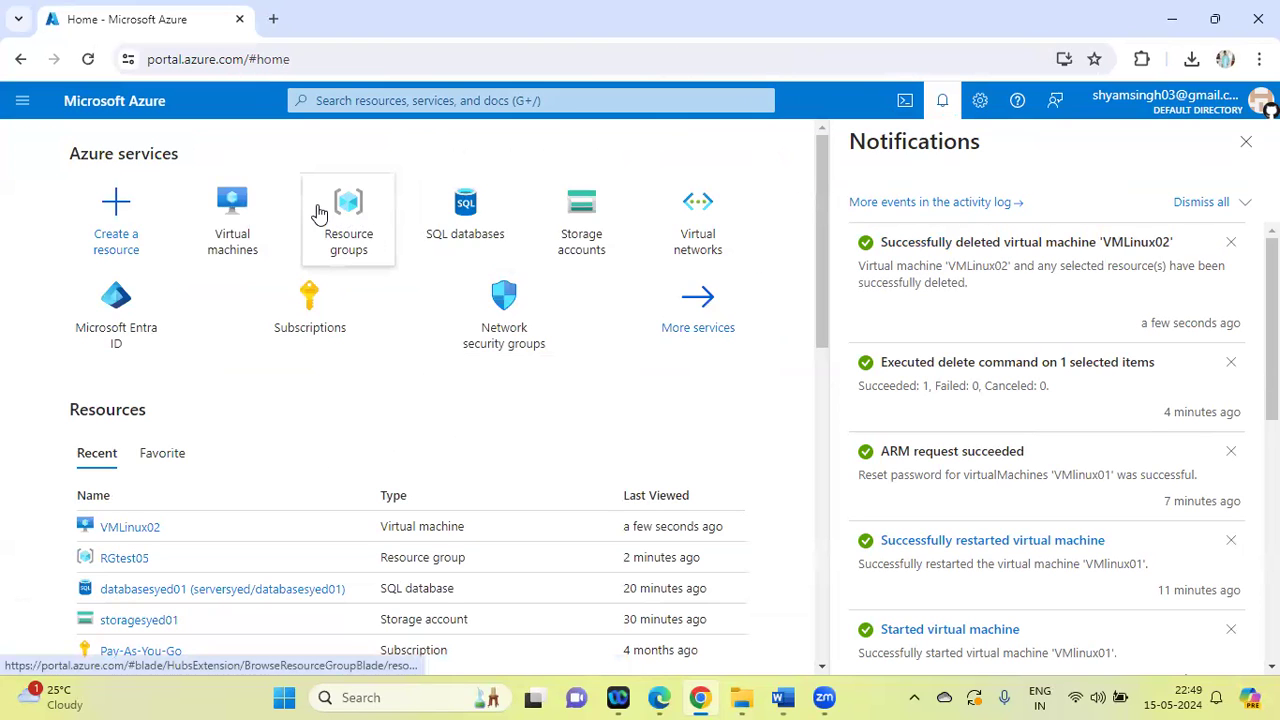
left_click(249, 206)
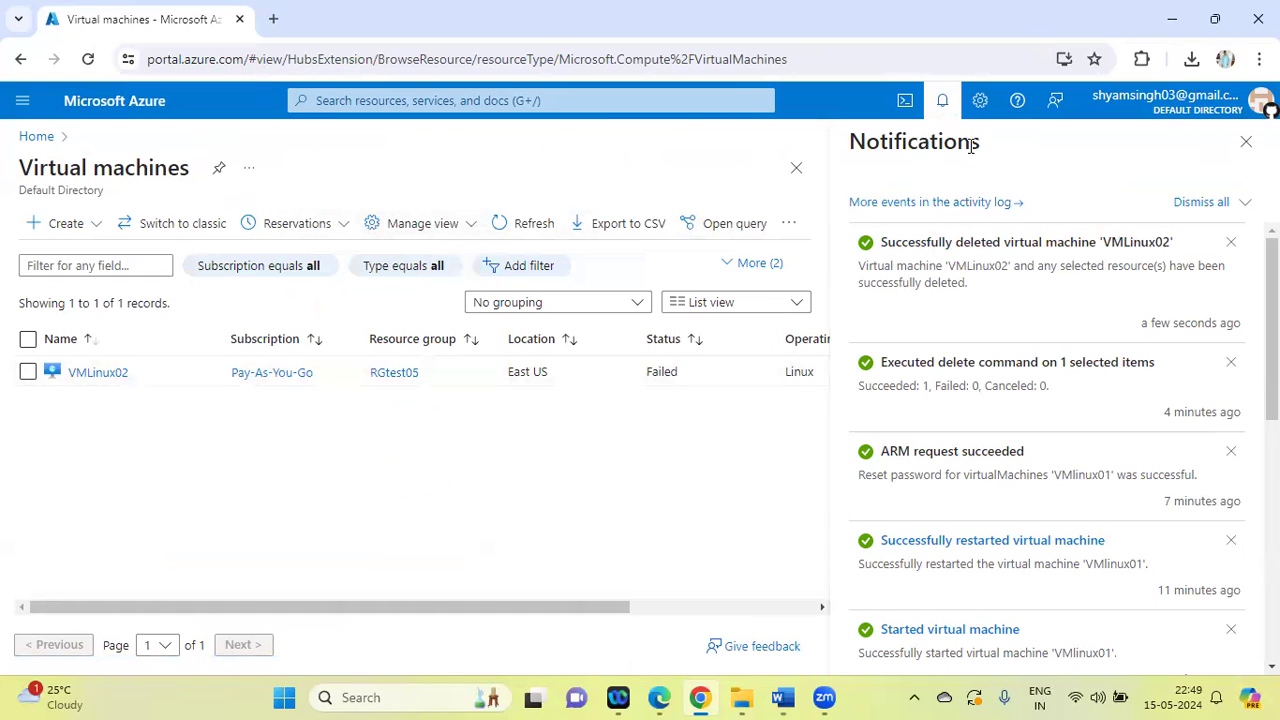
left_click(944, 102)
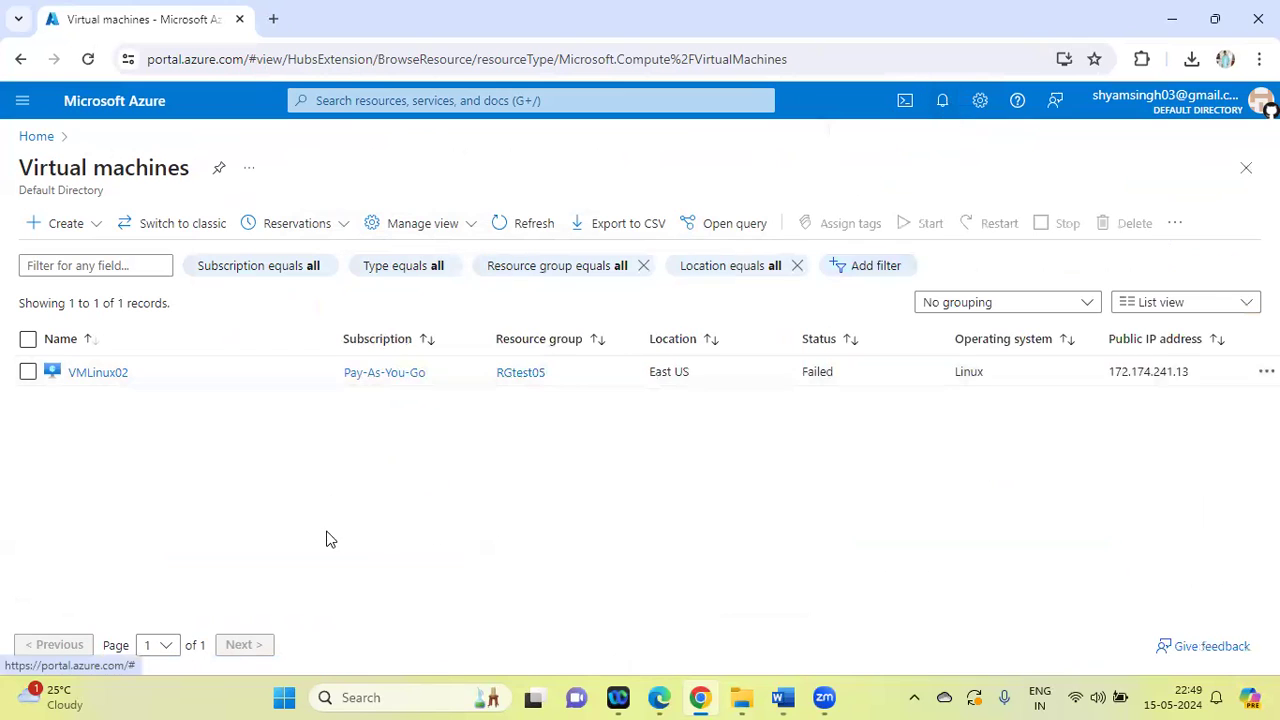
Start creating an Azure virtual machine in a new resource group named RGtest06
left_click(90, 224)
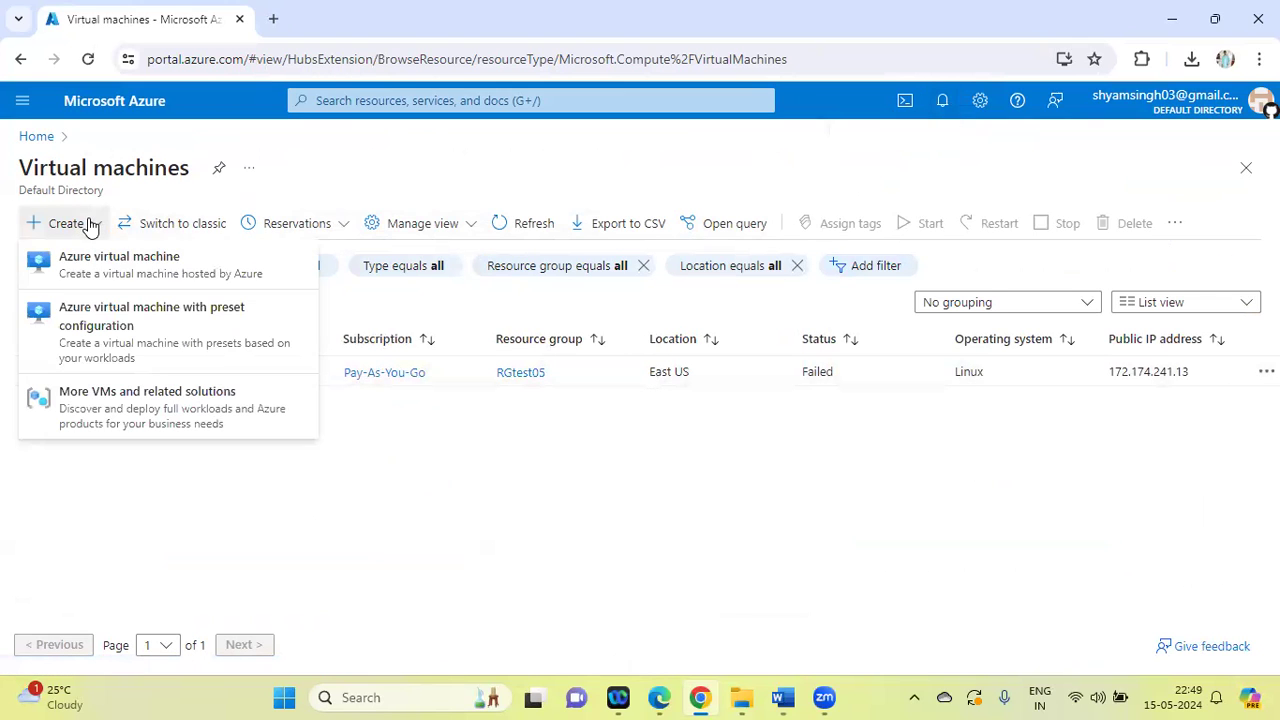
left_click(90, 267)
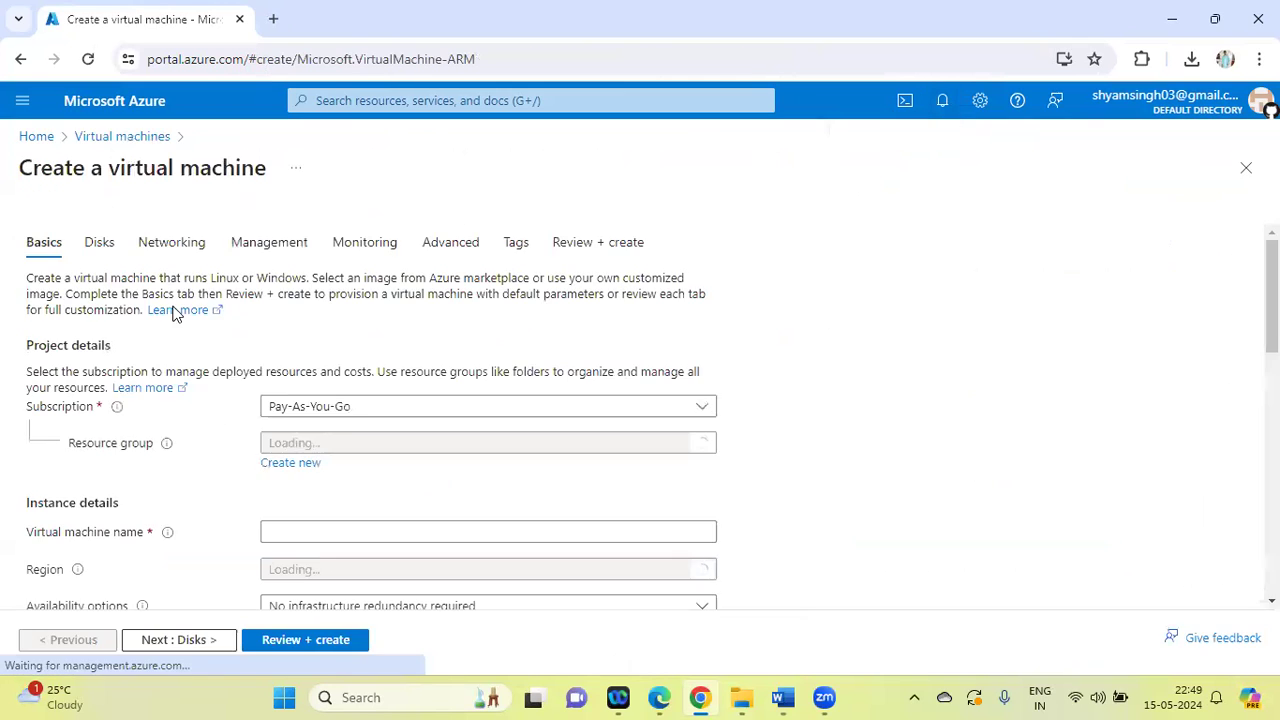
left_click(306, 465)
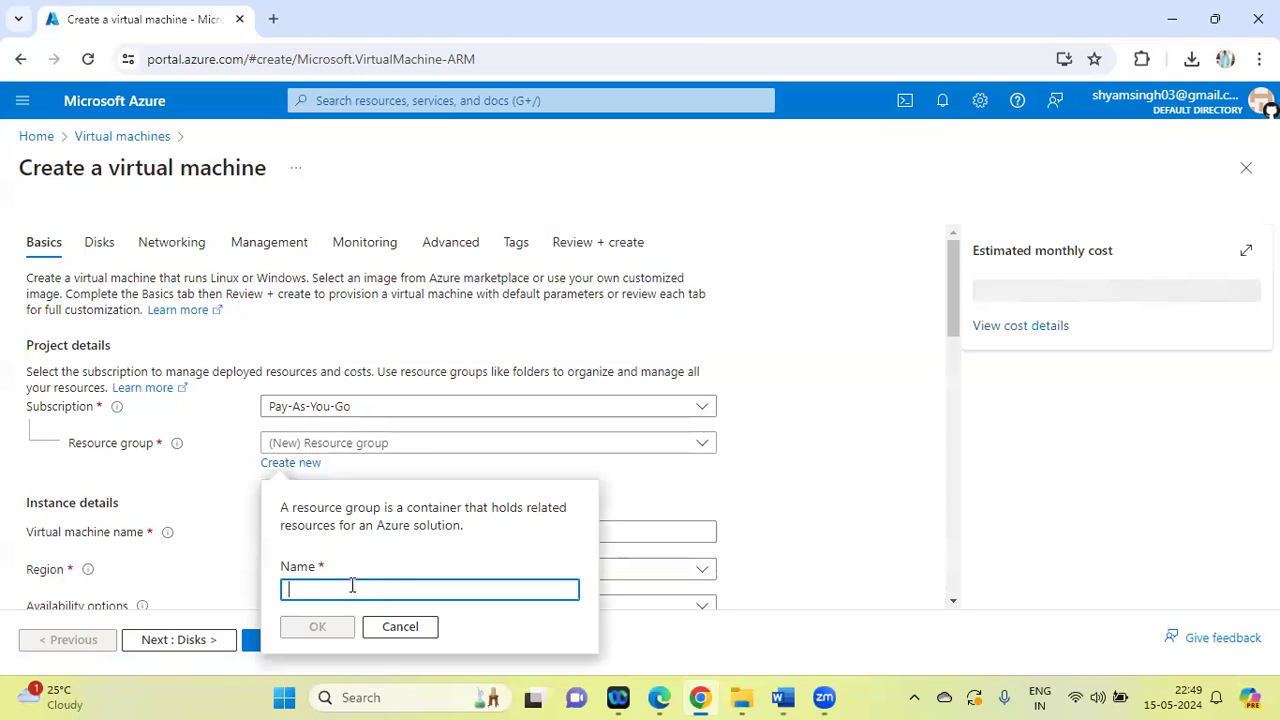
type("RGtest06")
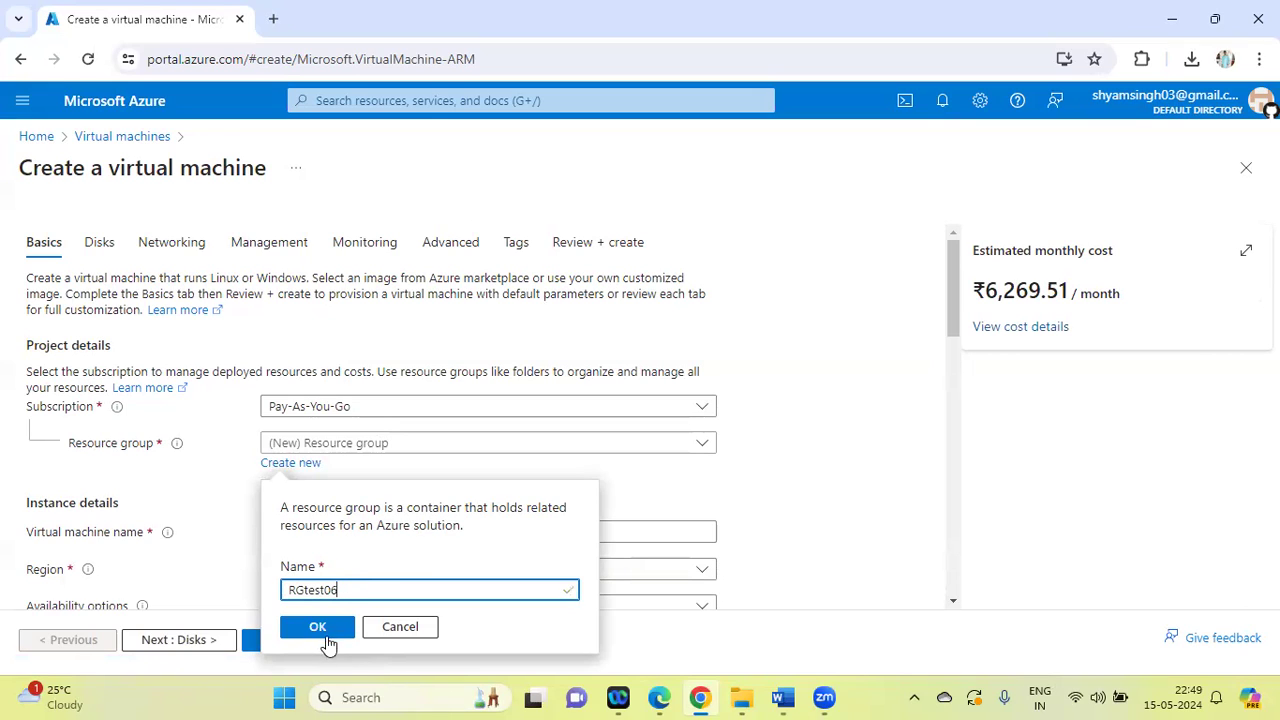
left_click(324, 634)
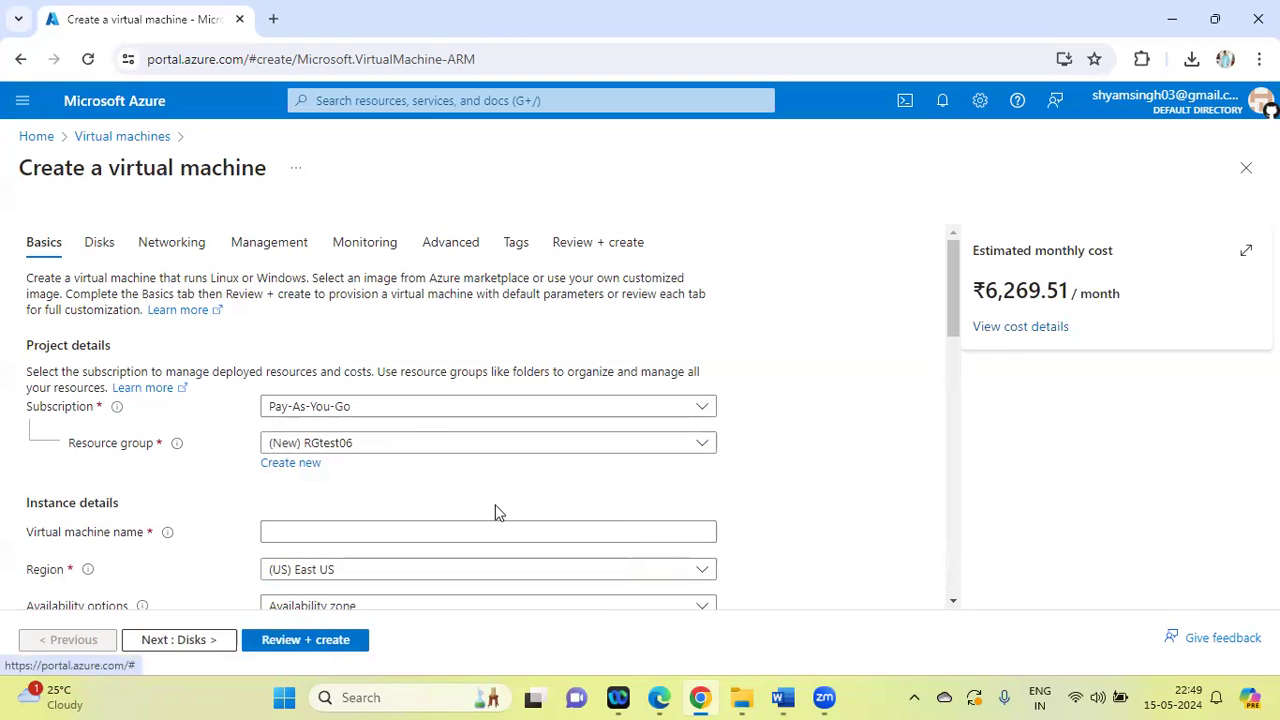
Name the virtual machine VMtest05 and submit its configuration for review with the remaining basic settings left at their defaults
left_click(334, 537)
type("VM")
type("test")
type("09")
type("5")
left_click(892, 422)
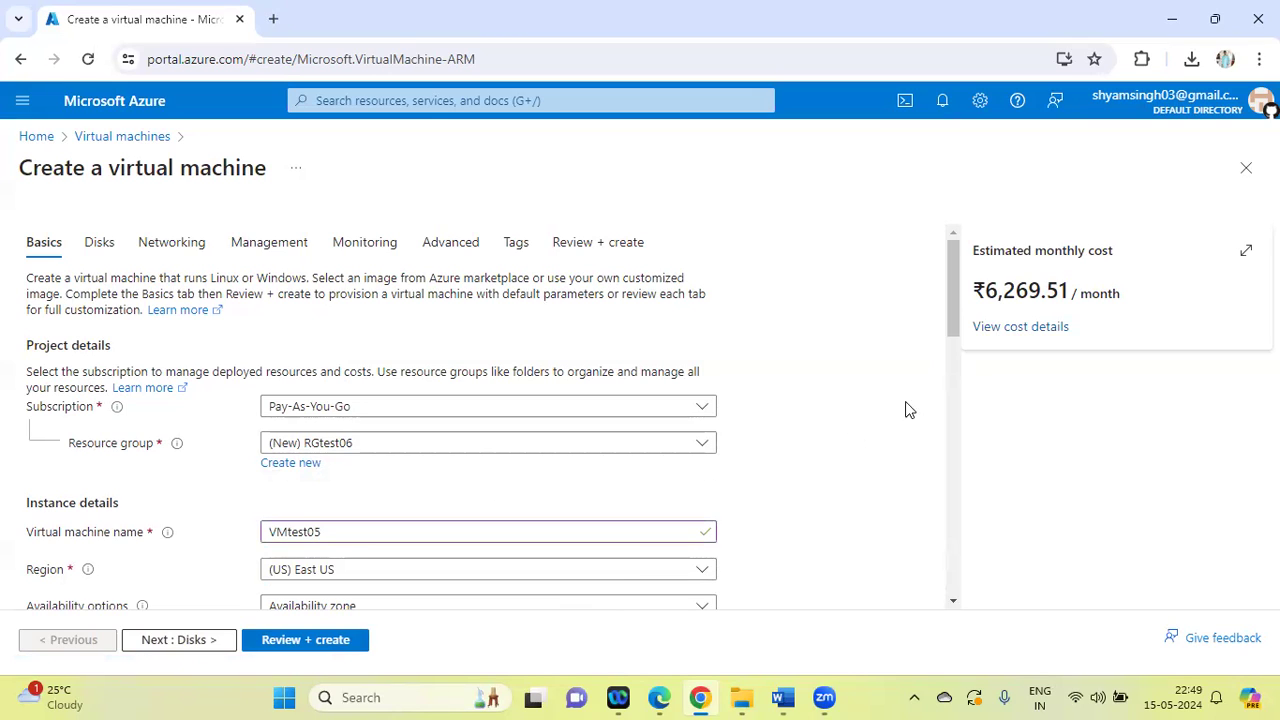
left_click_drag(950, 288, 1028, 566)
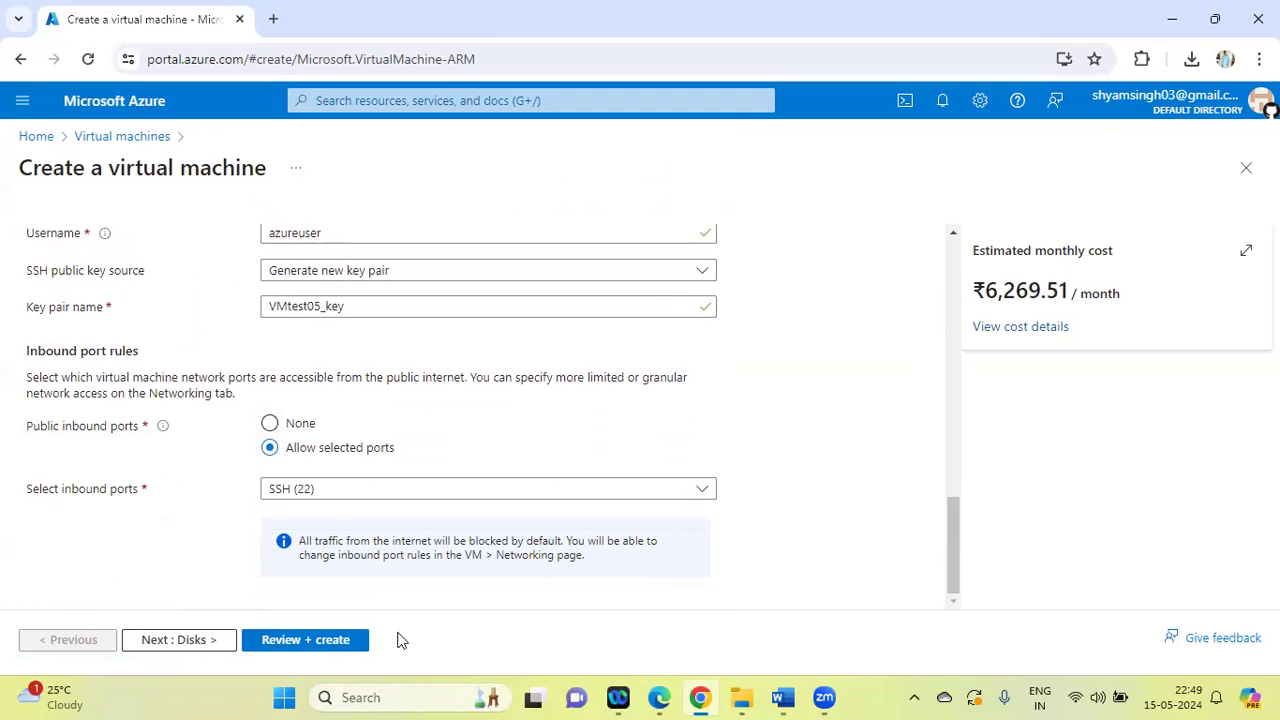
left_click(343, 644)
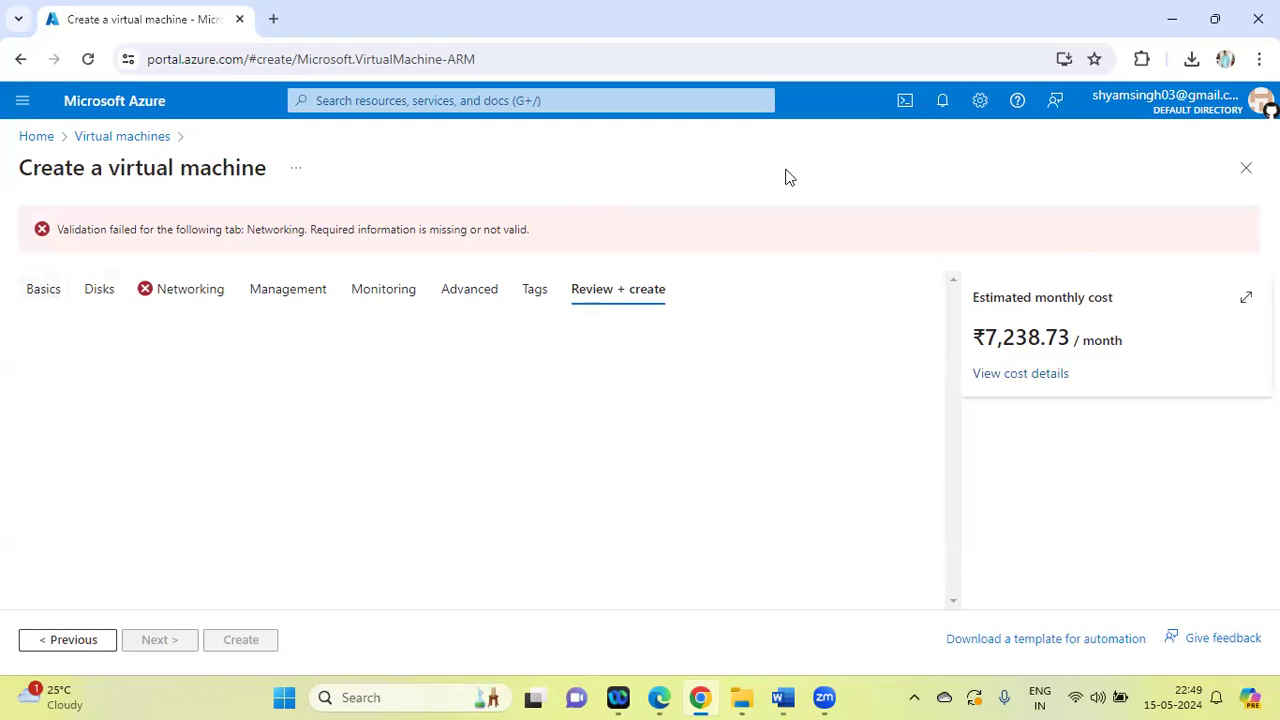
Check the notifications, then revalidate VMtest05 from its basic settings and create it, downloading the newly generated private key
left_click(940, 104)
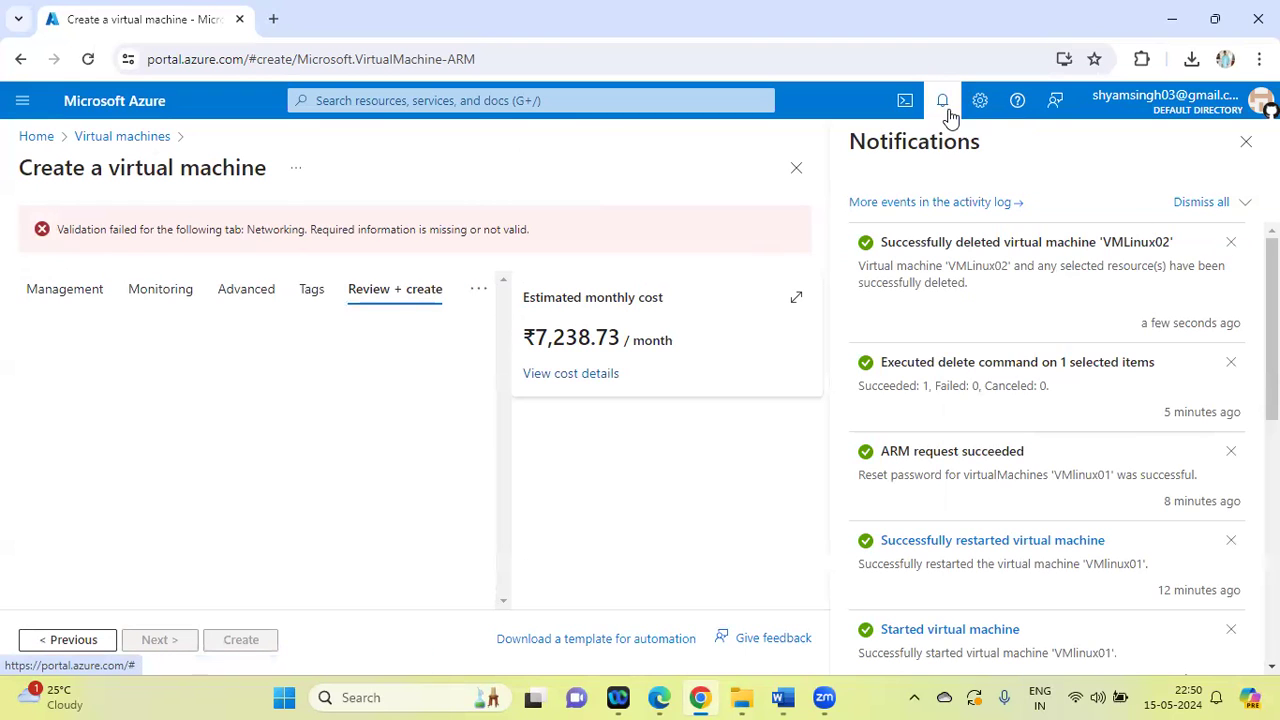
left_click(943, 104)
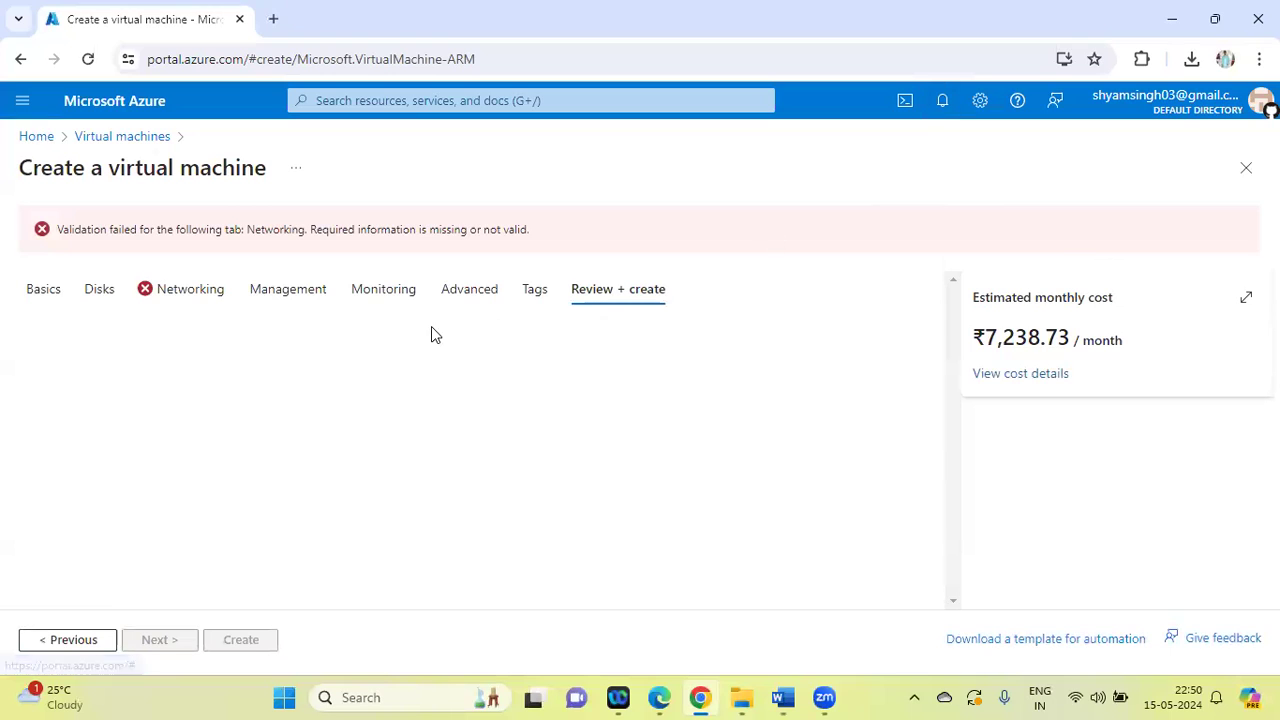
left_click(46, 290)
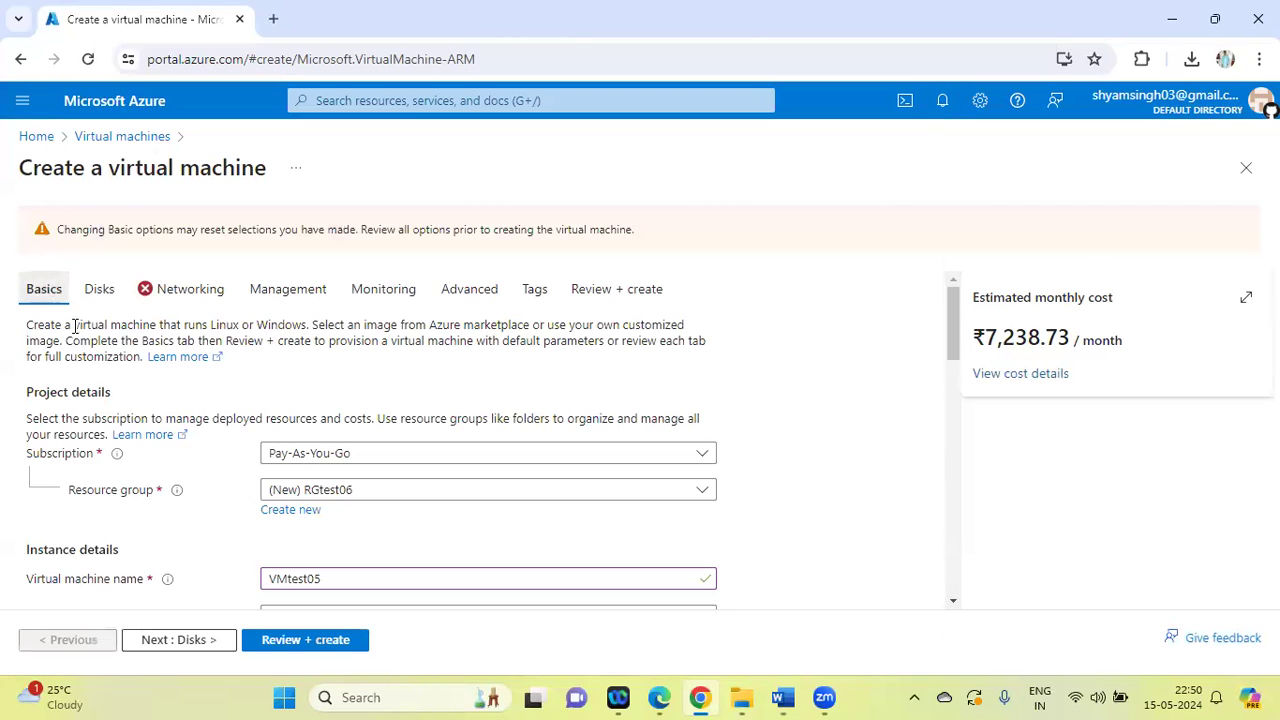
left_click(287, 641)
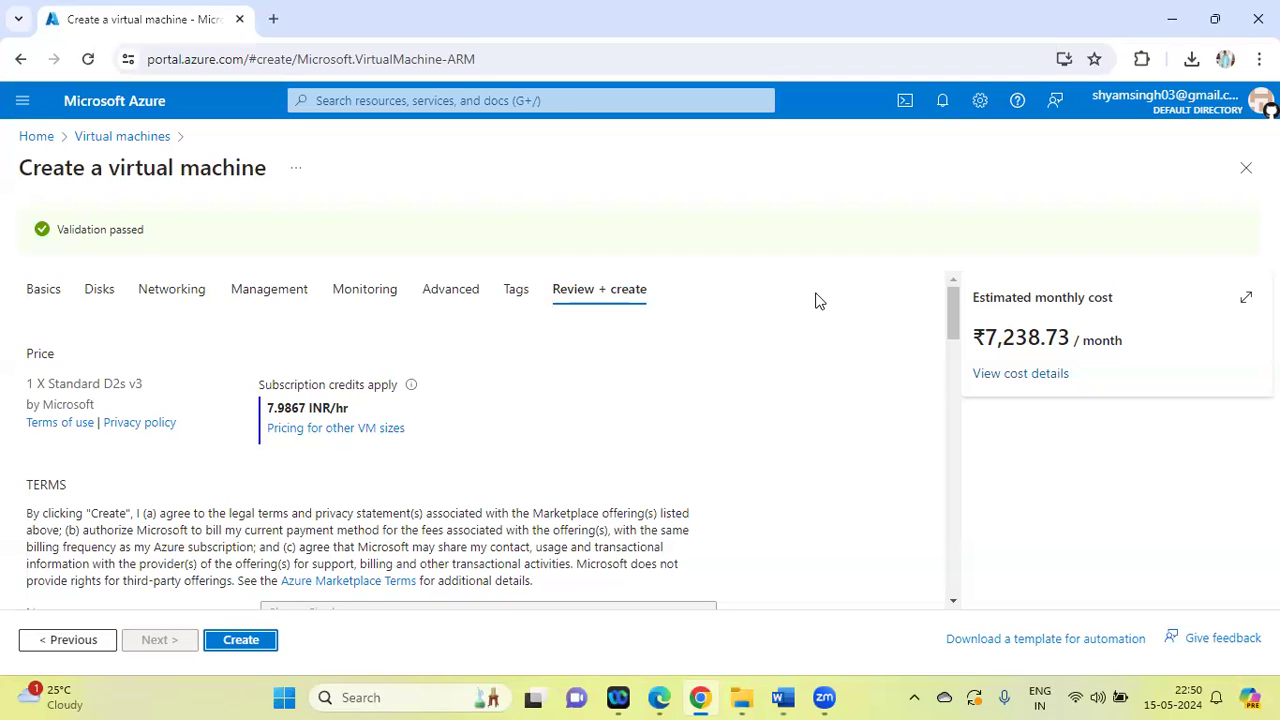
left_click(251, 644)
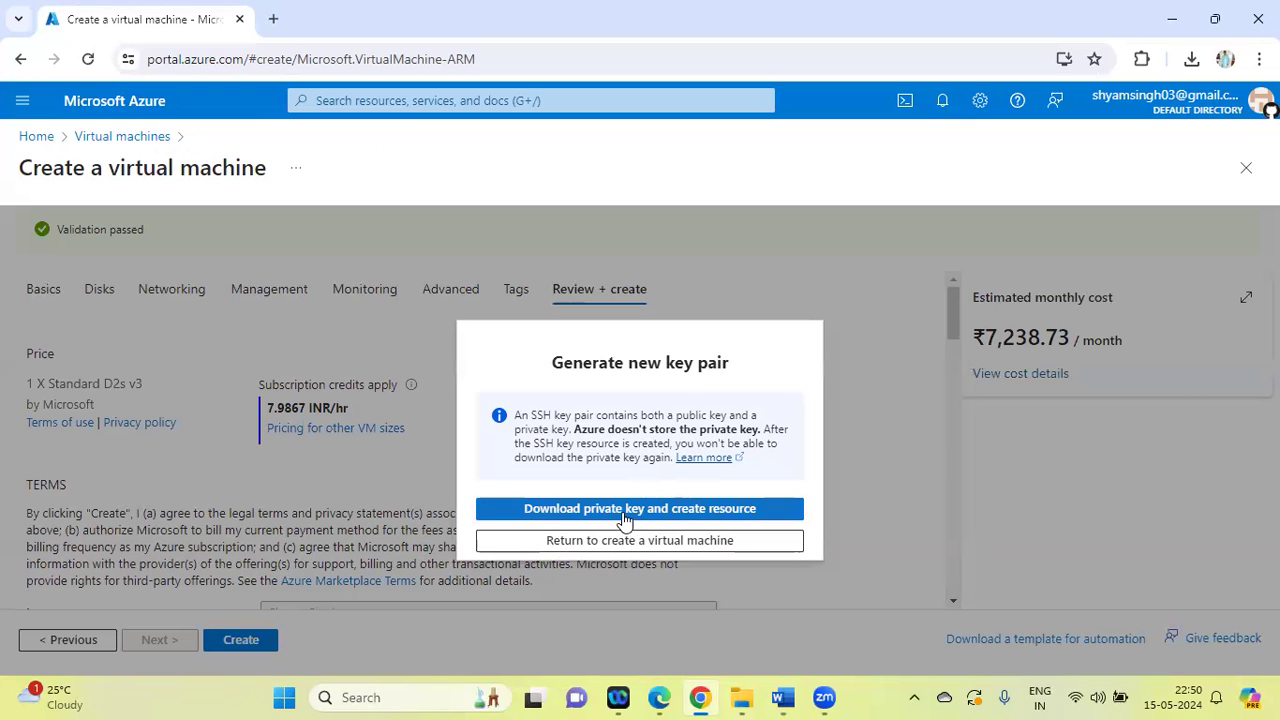
left_click(626, 512)
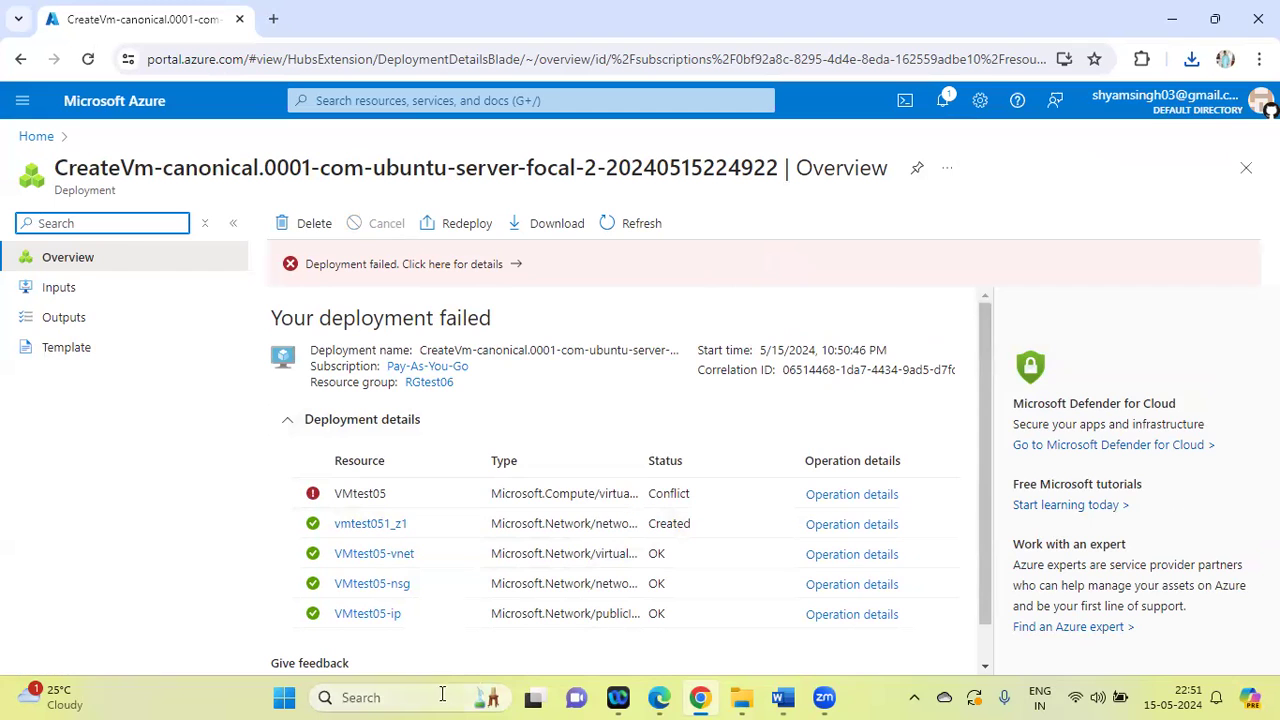
left_click(405, 697)
type("p")
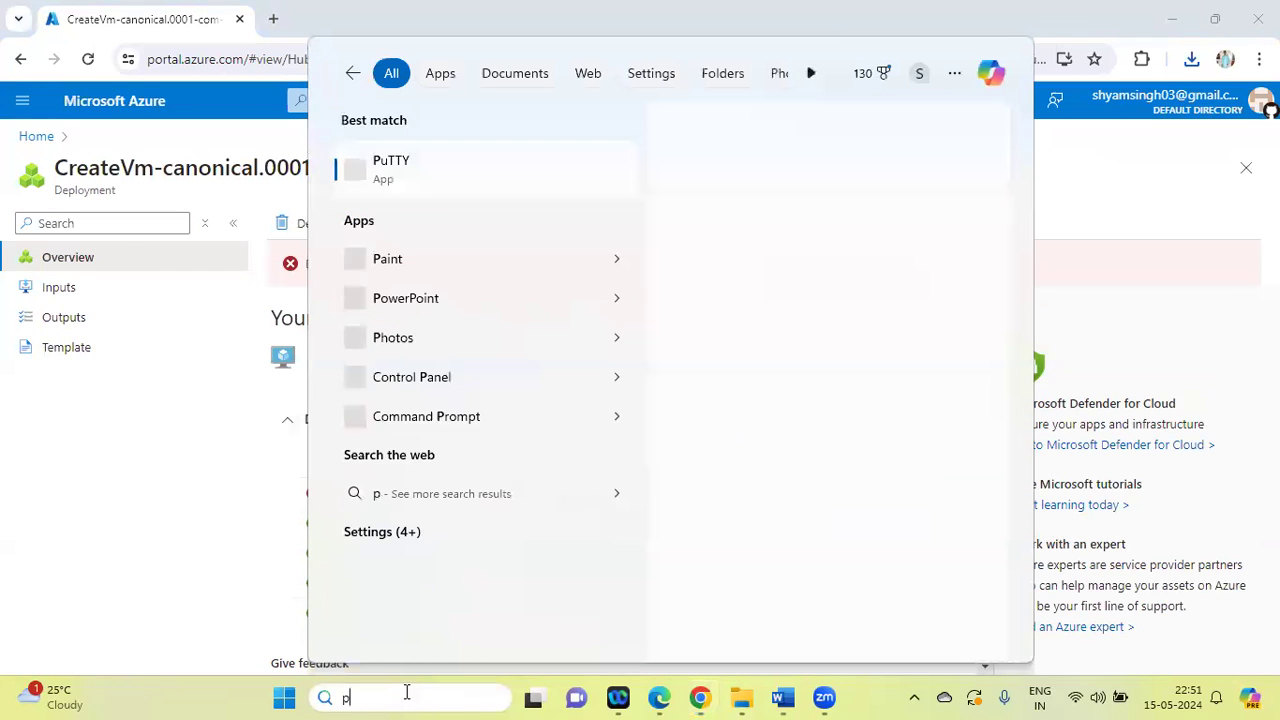
type("utty")
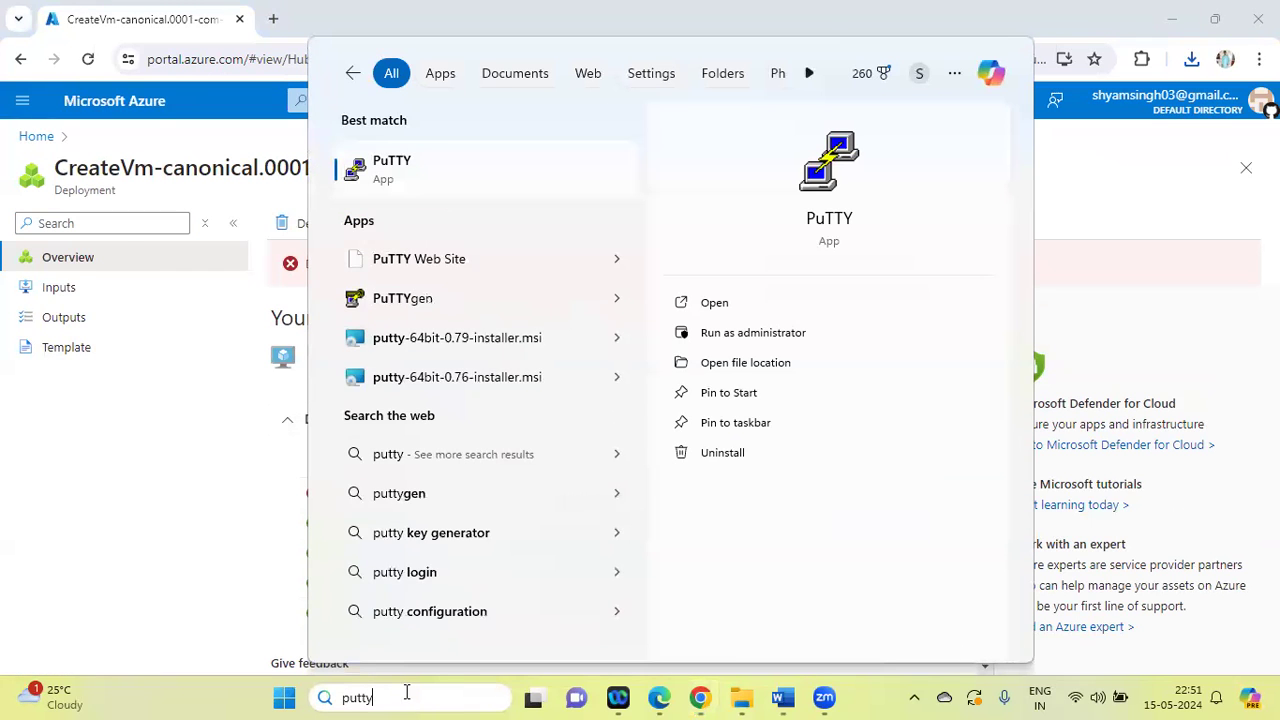
key("Return")
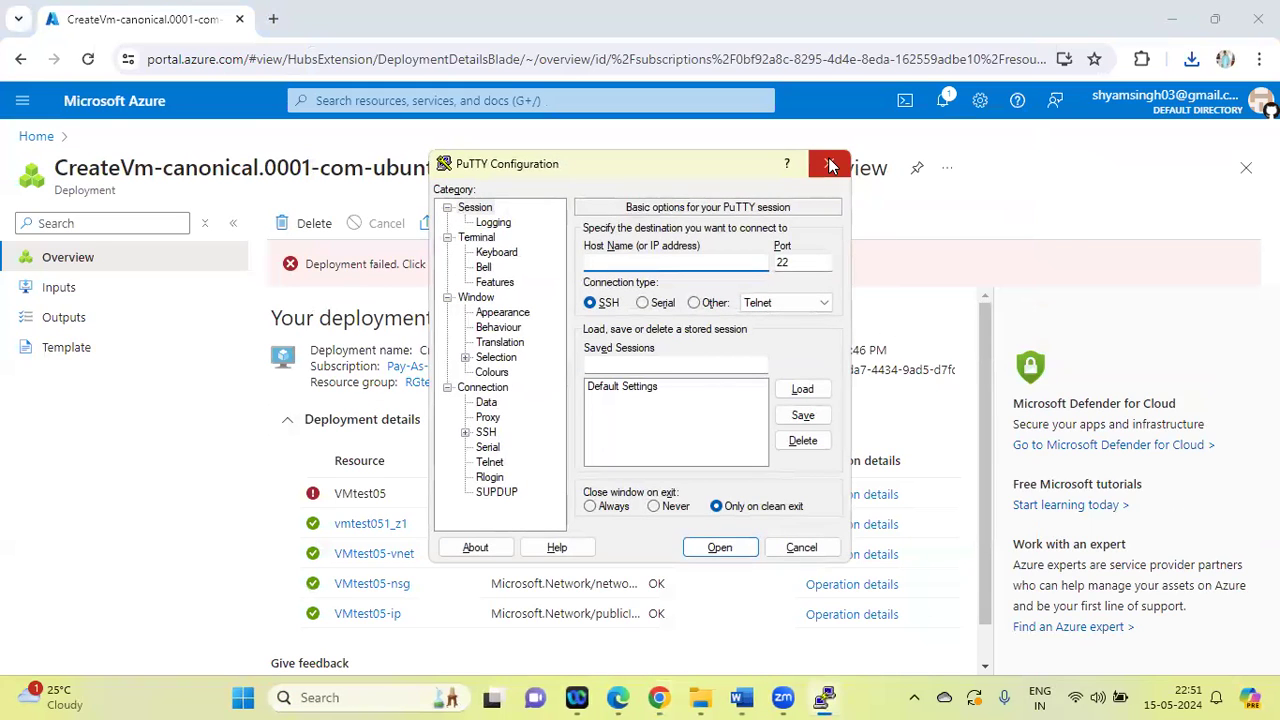
left_click(829, 163)
Find PuTTYgen among the installed apps and launch it
left_click(358, 695)
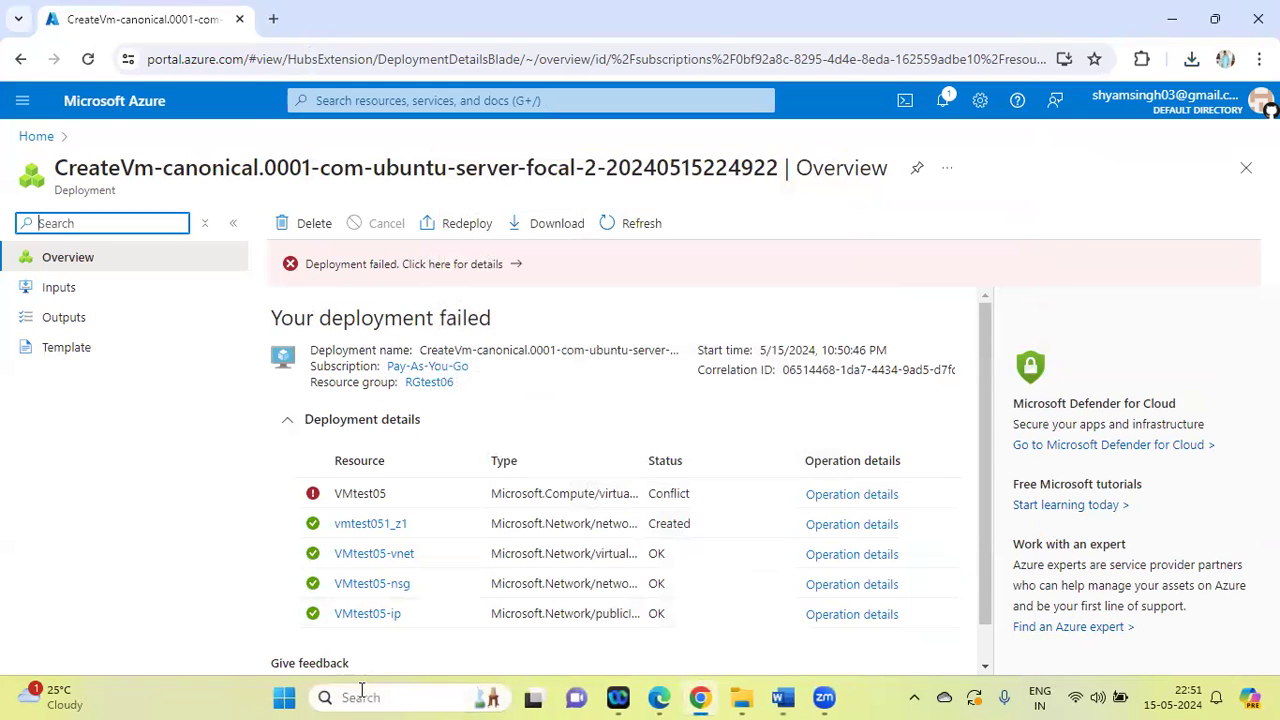
type("putt")
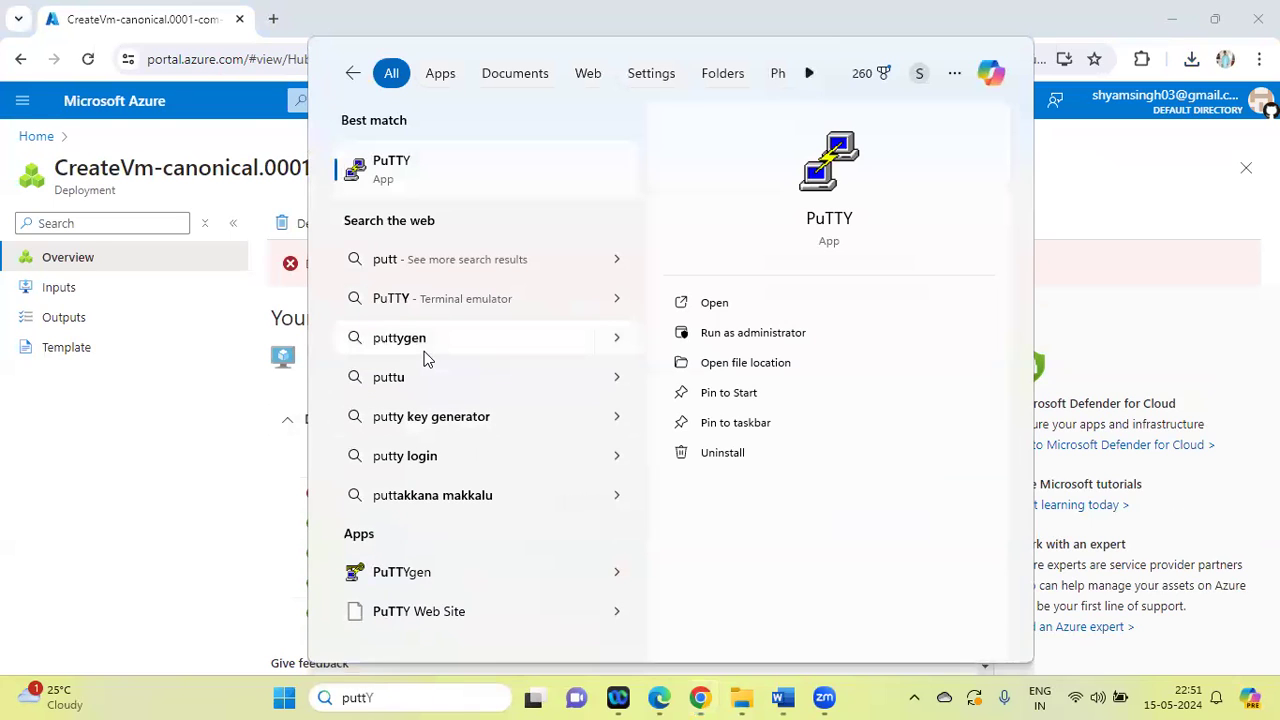
left_click(400, 571)
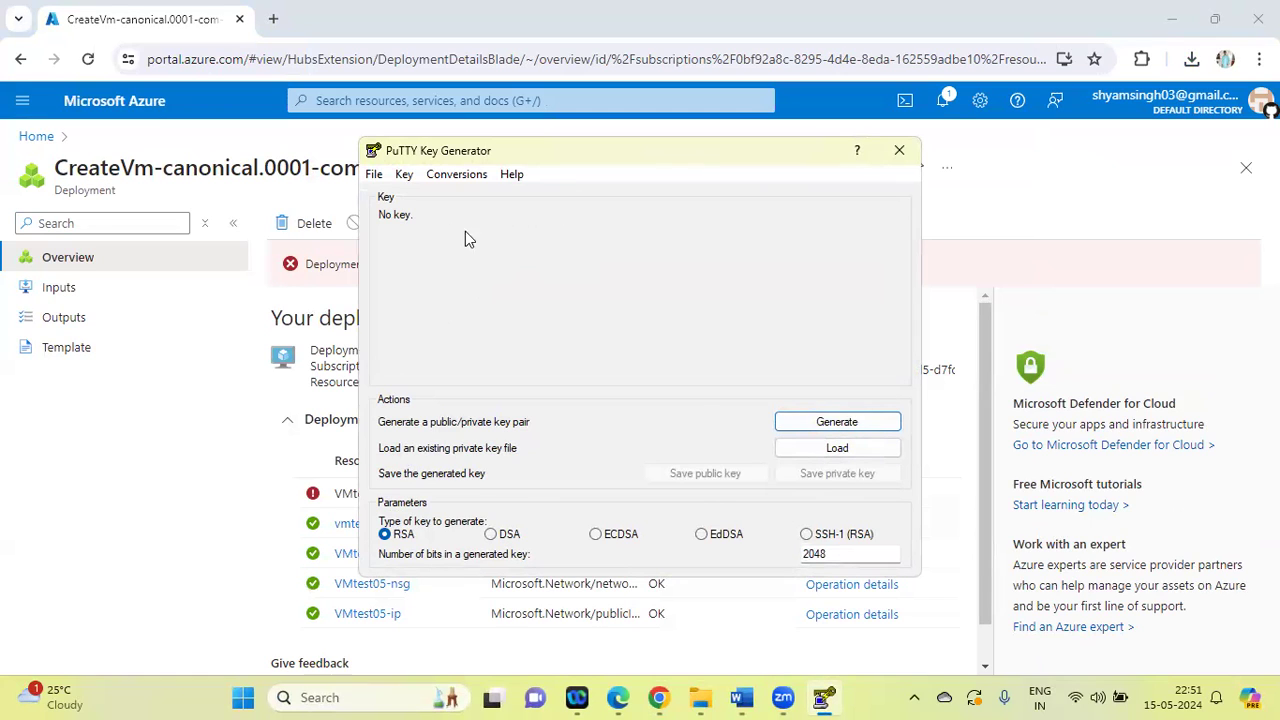
left_click(375, 178)
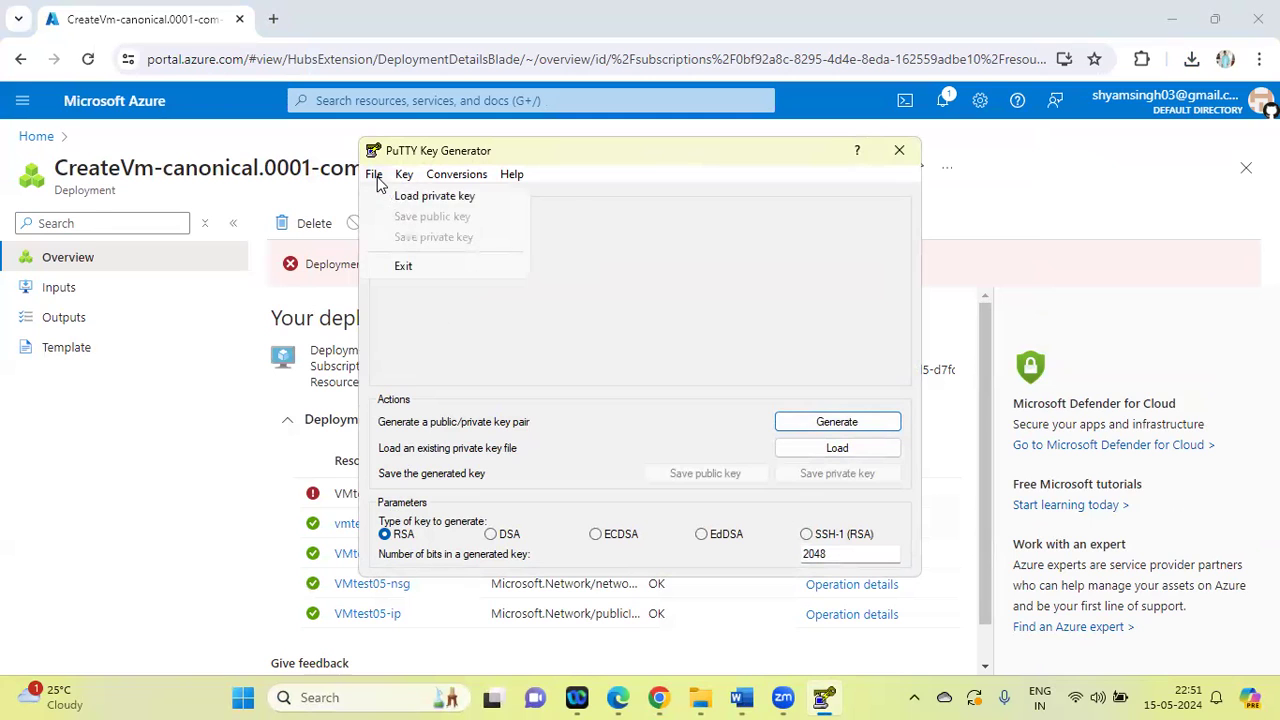
left_click(444, 197)
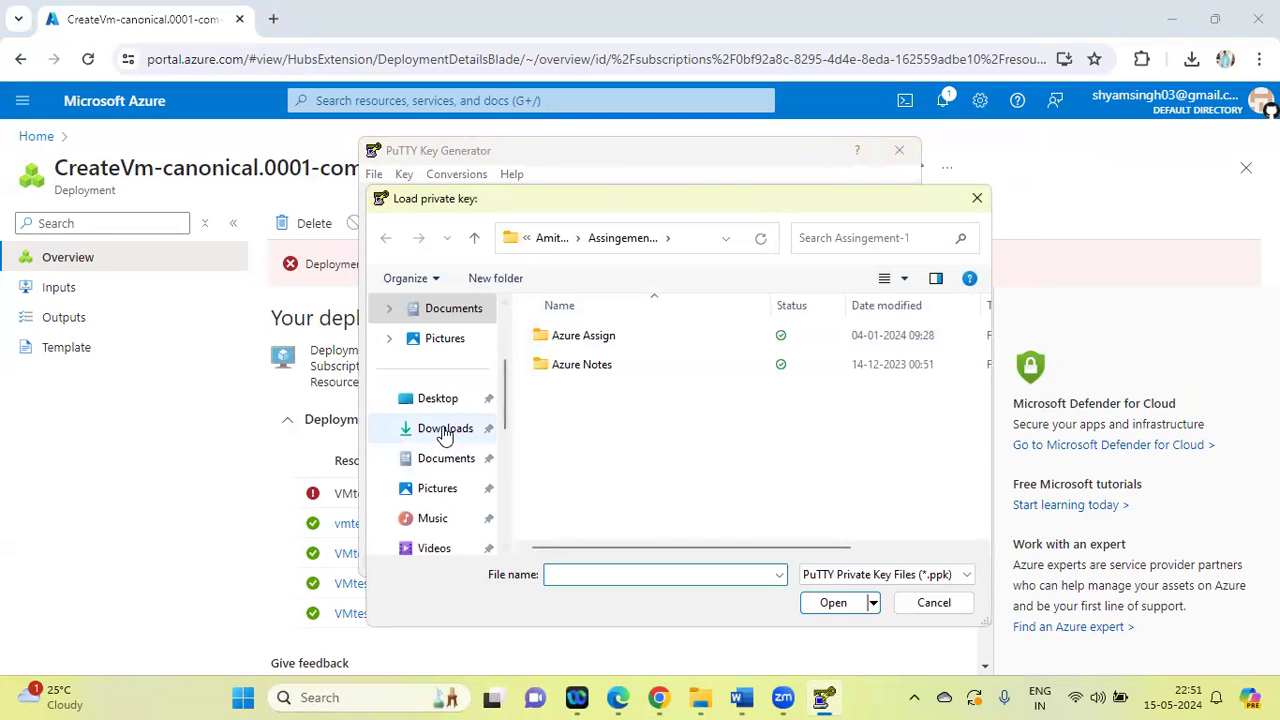
left_click(445, 430)
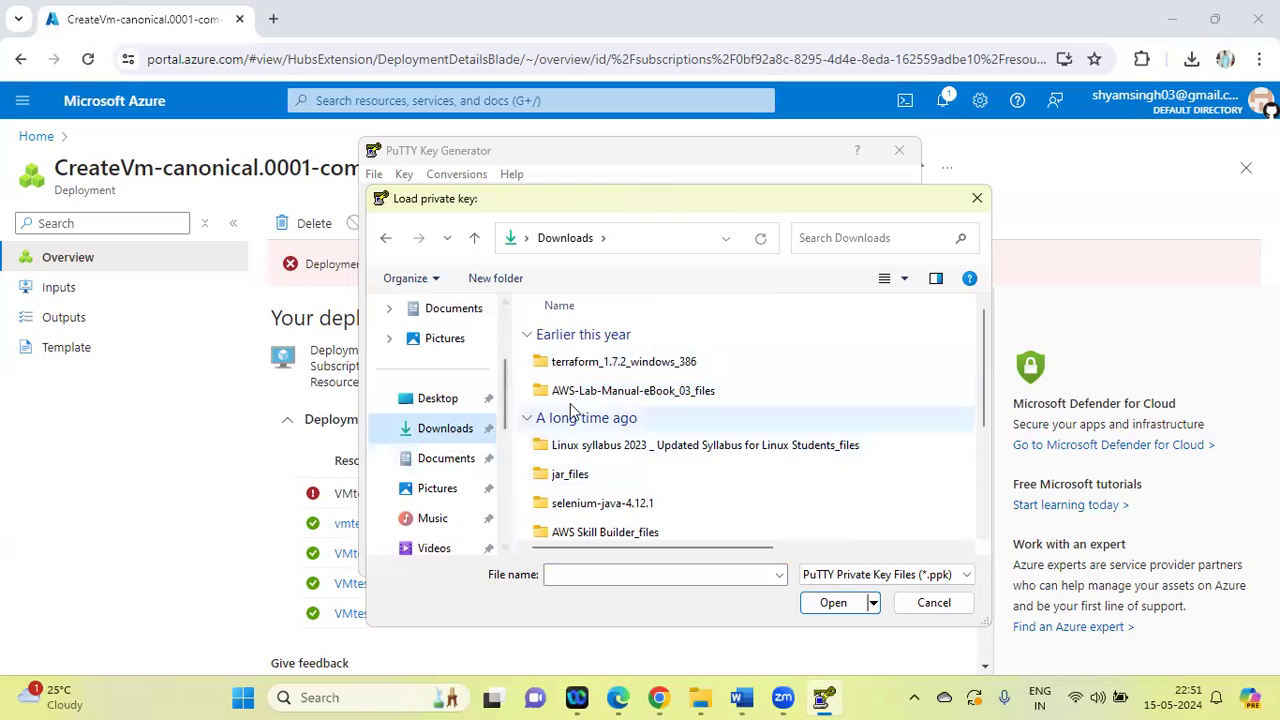
left_click(817, 238)
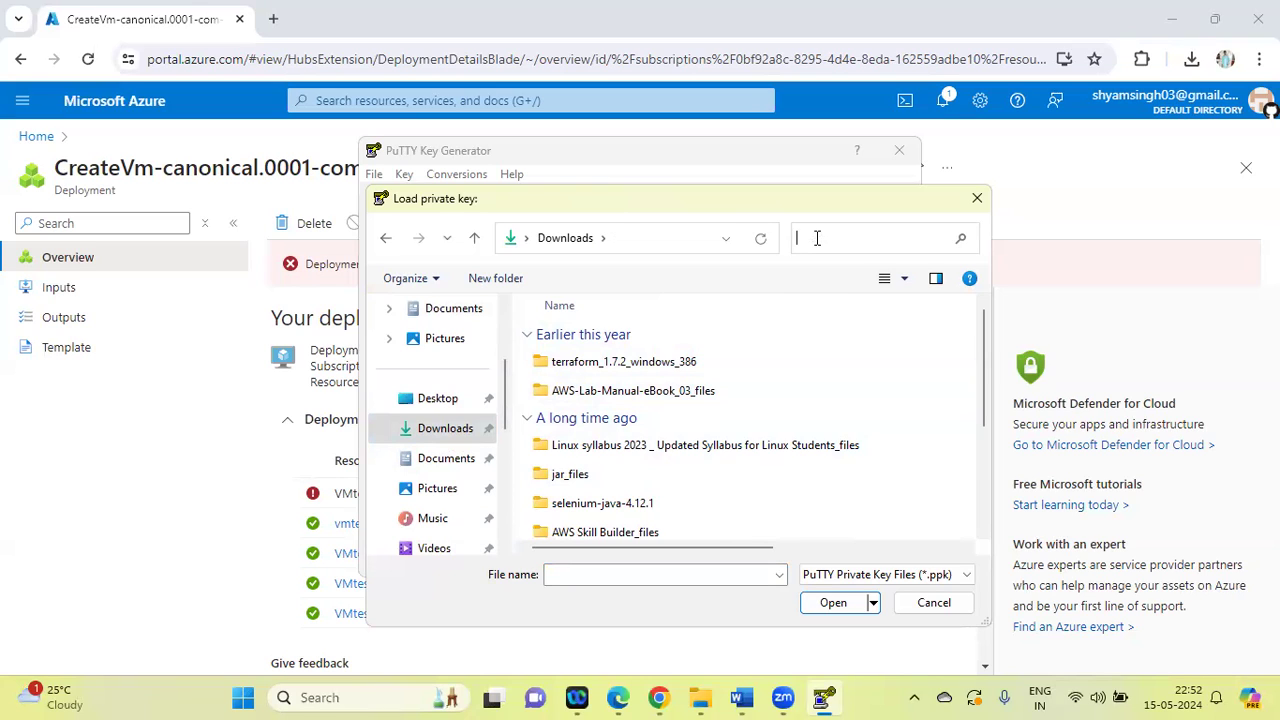
type("pr")
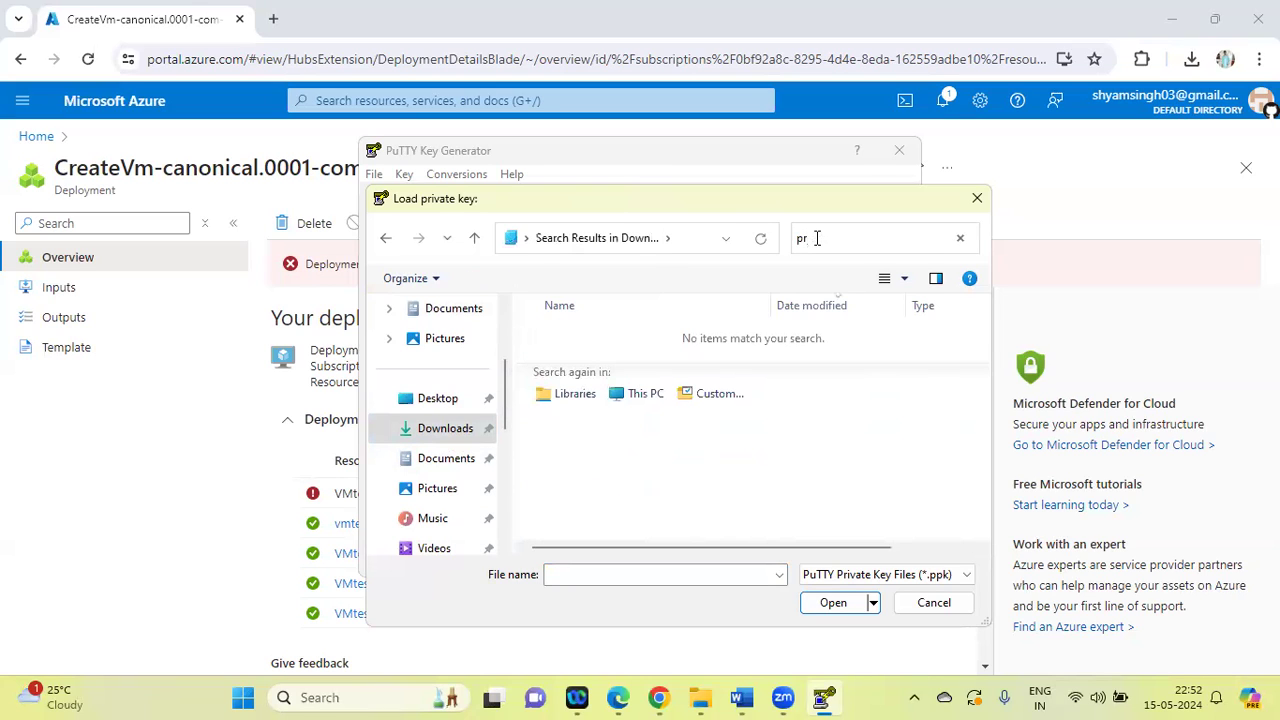
key("BackSpace")
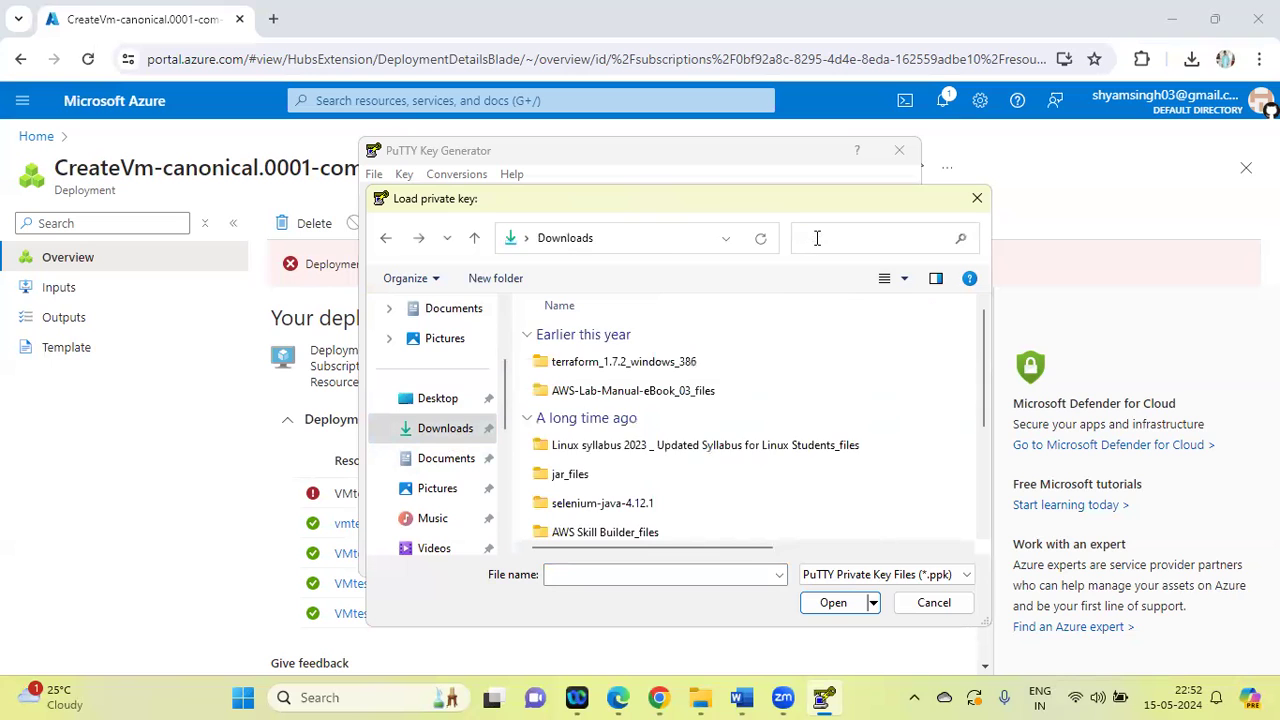
left_click(919, 605)
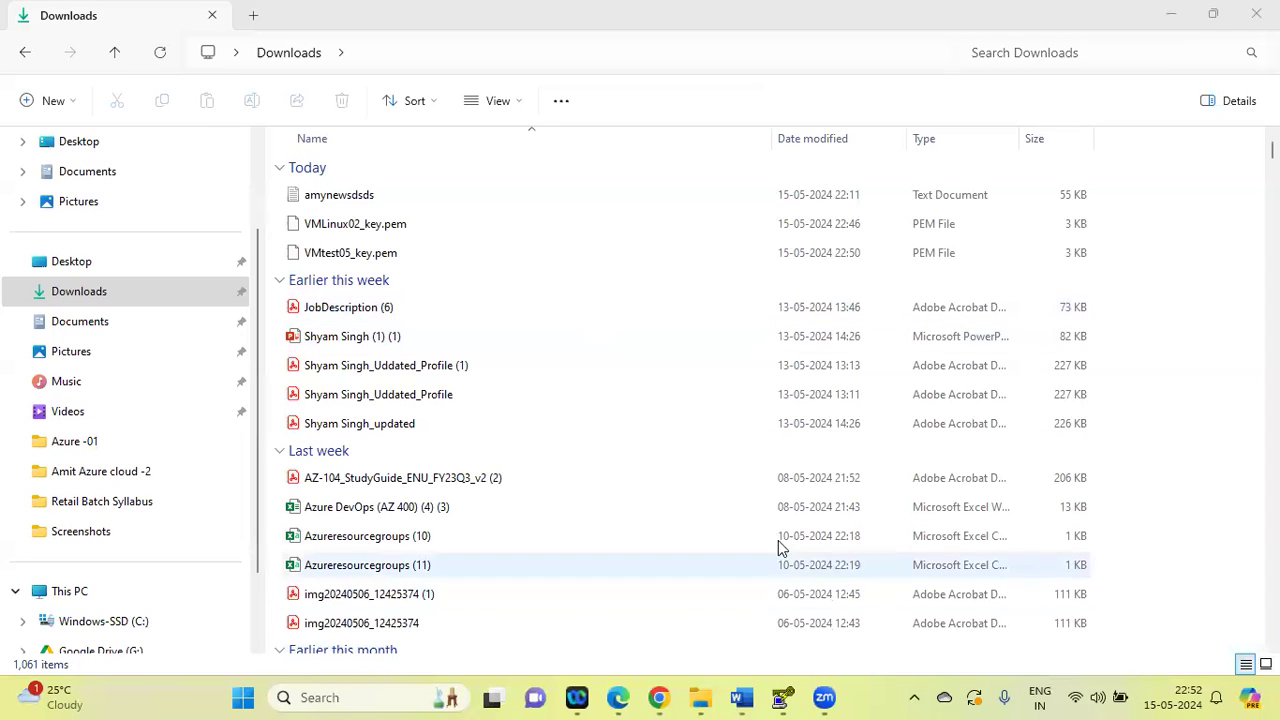
Load the VMtest05_key.pem private key from the Downloads folder into the PuTTY Key Generator, with all file types shown
left_click(784, 697)
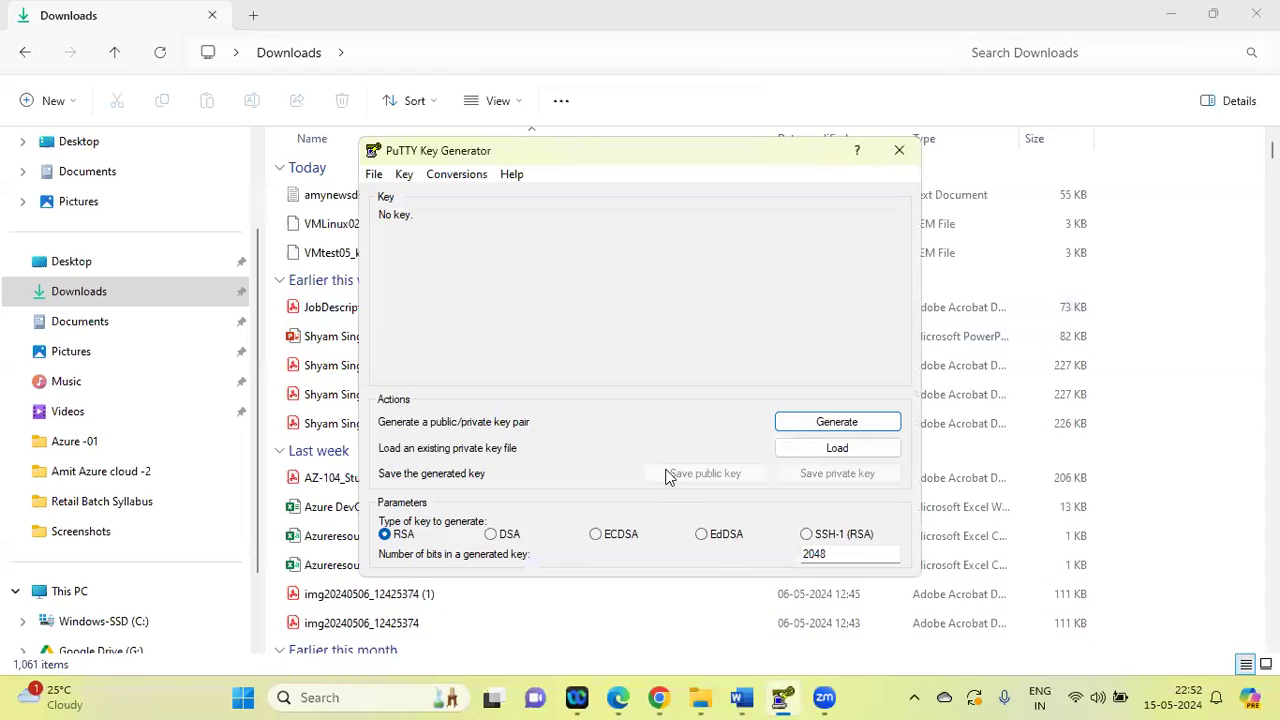
left_click(374, 174)
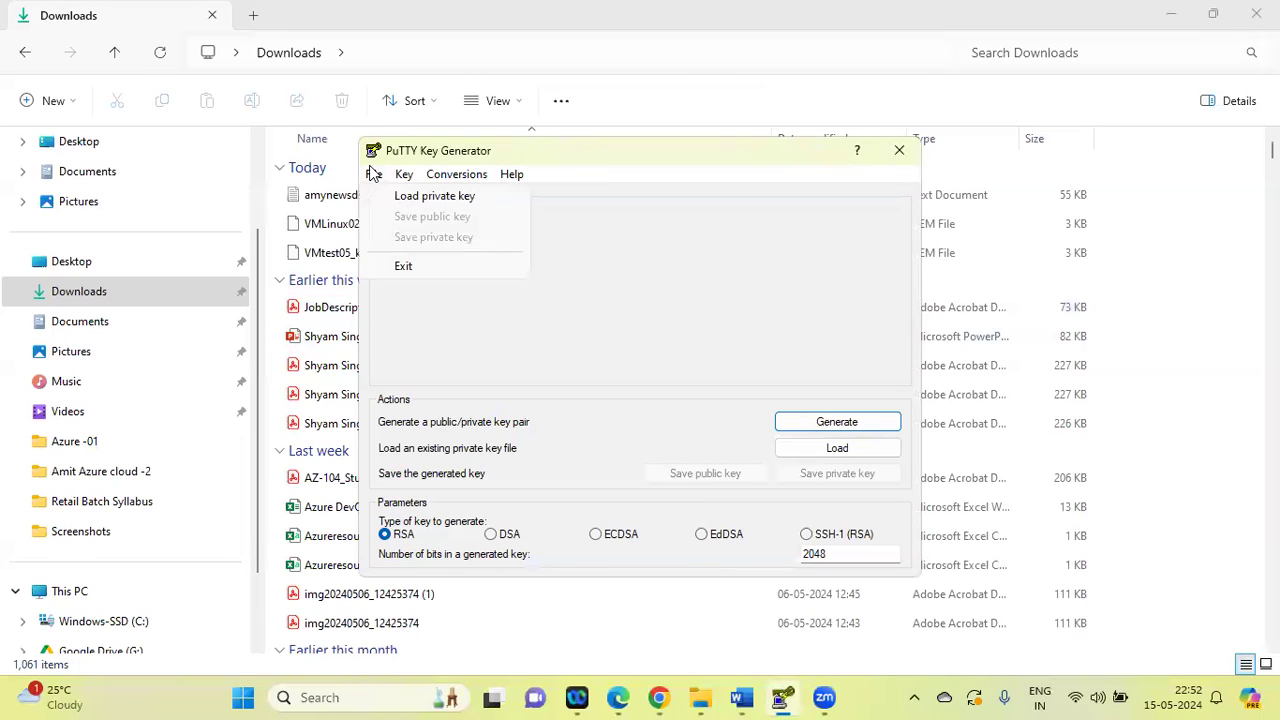
left_click(424, 202)
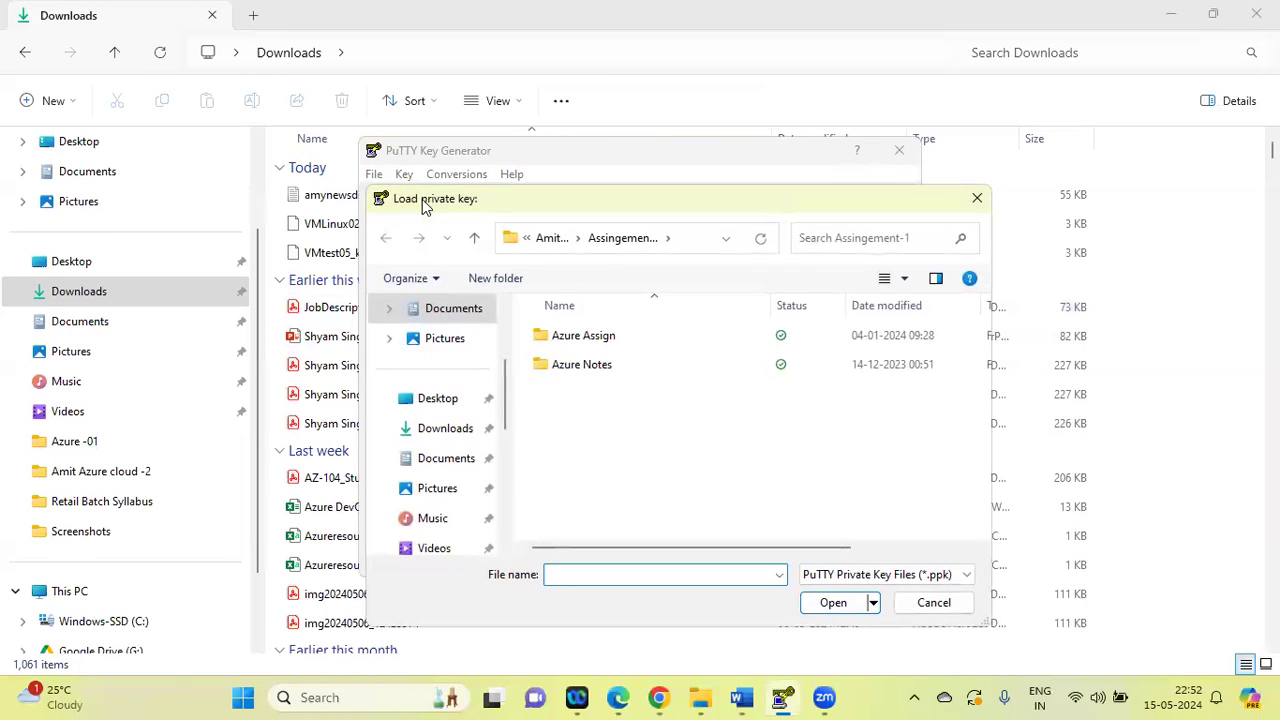
left_click(450, 432)
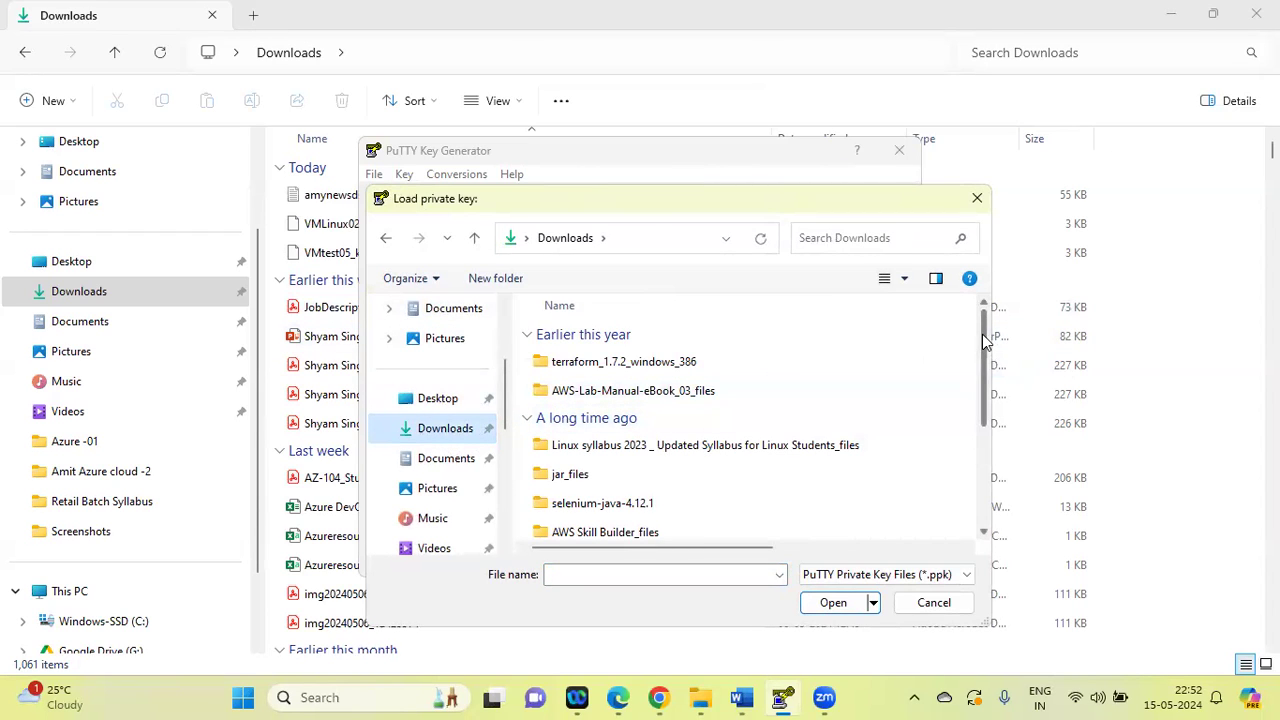
left_click_drag(983, 341, 971, 277)
left_click(815, 238)
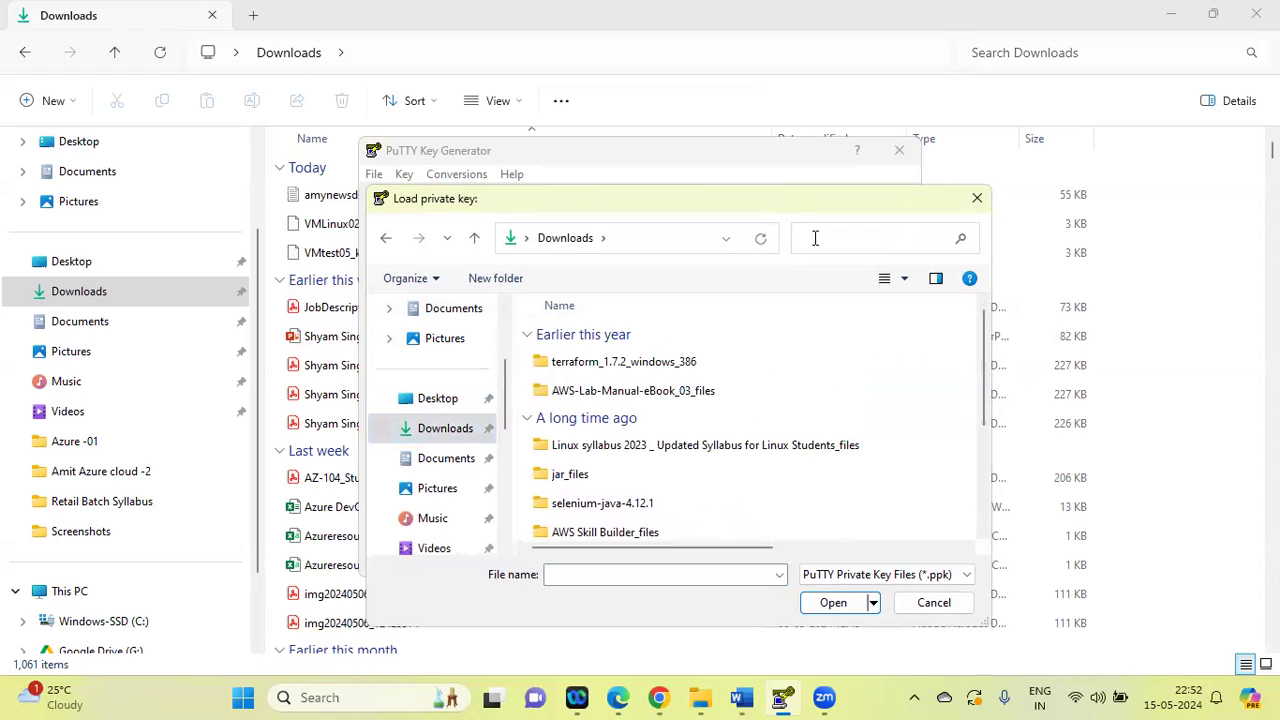
type("vm")
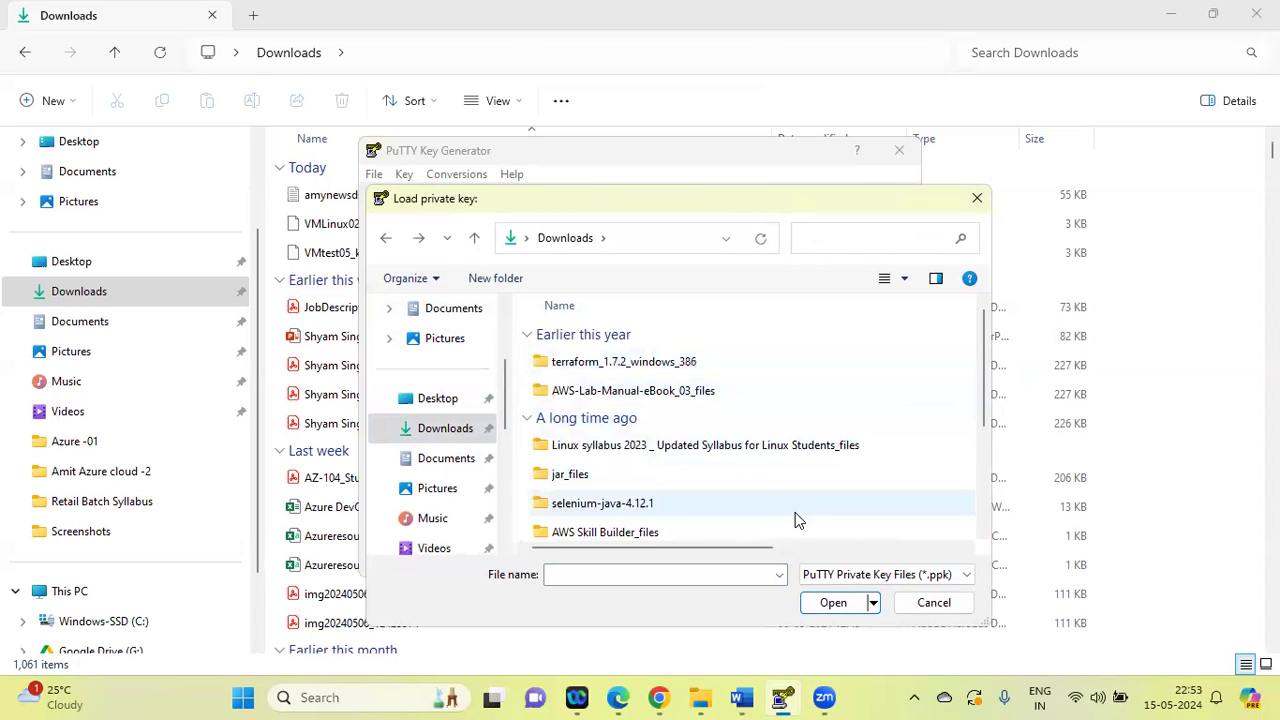
left_click(964, 578)
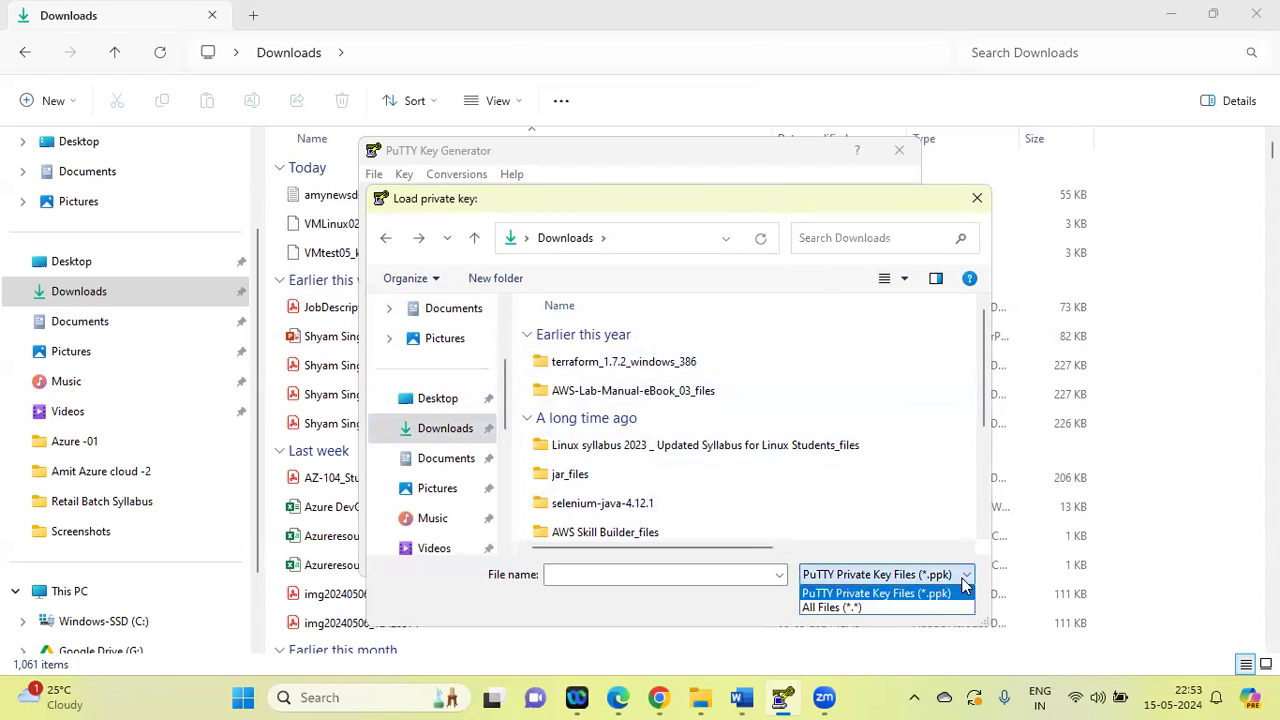
left_click(868, 607)
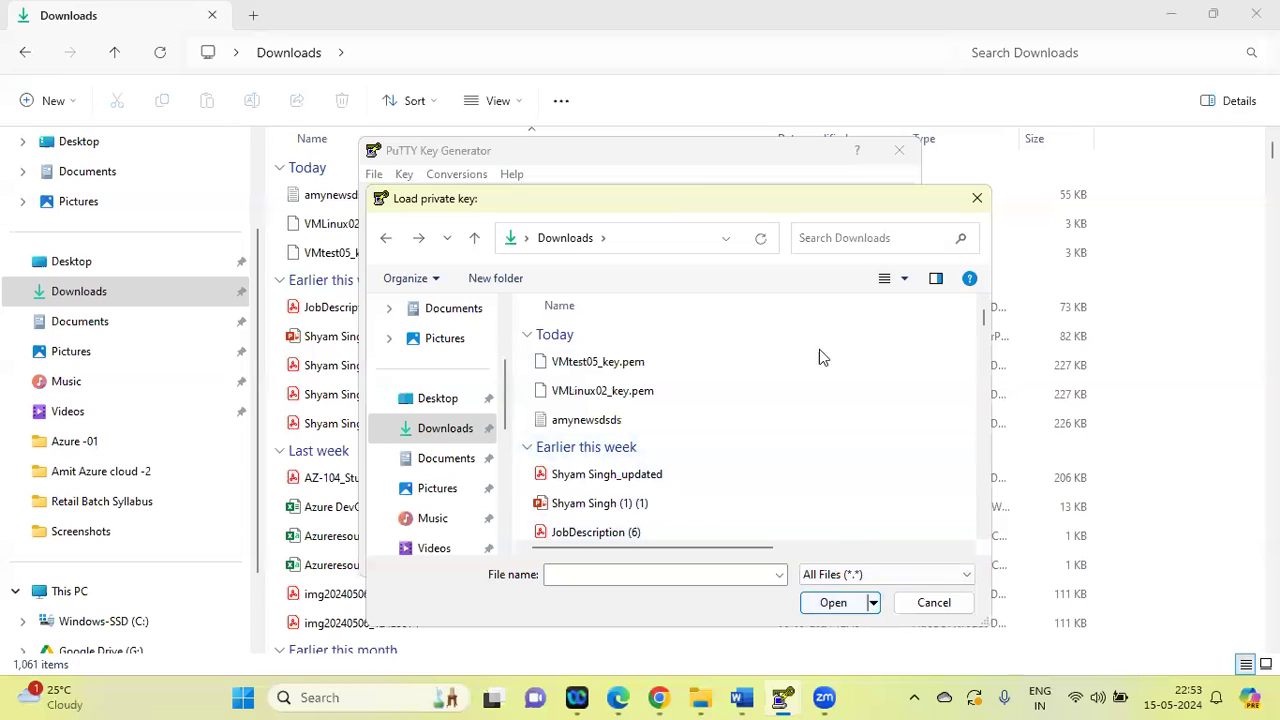
left_click(588, 364)
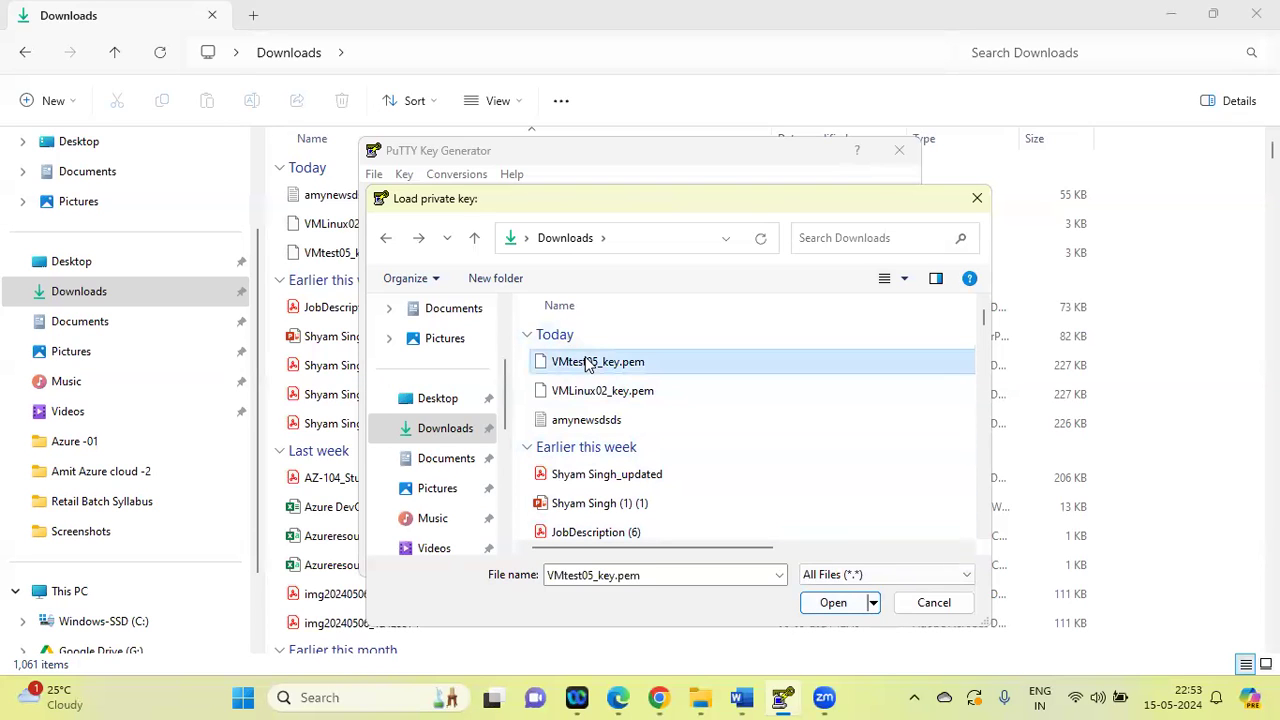
left_click(833, 602)
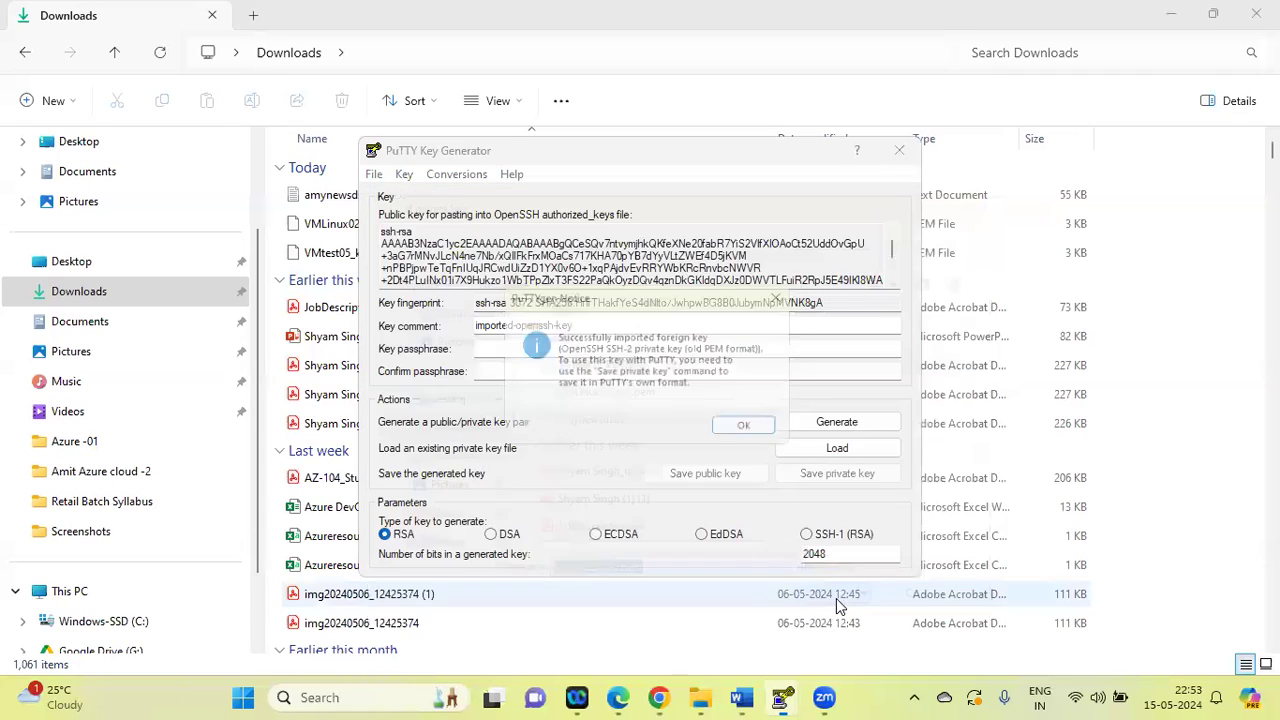
left_click(759, 429)
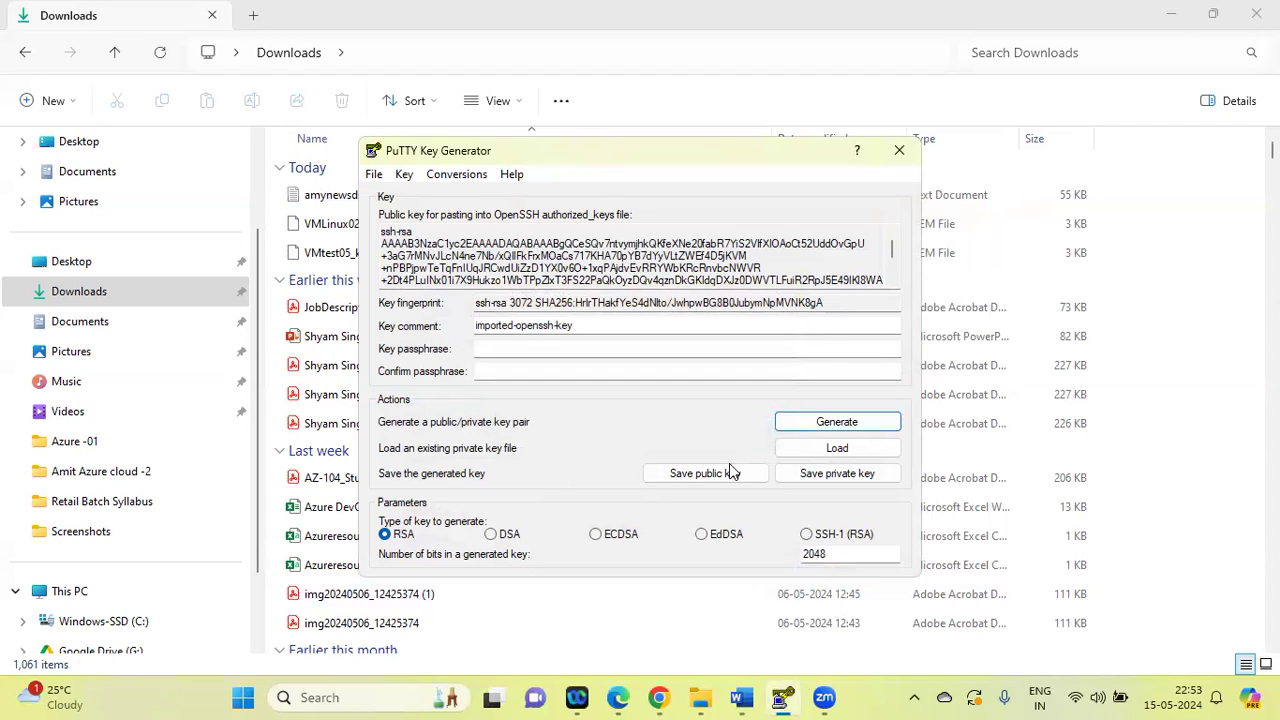
Save the private key without a passphrase as linux_05 in the Downloads folder in .ppk format and close the key generator
left_click(815, 480)
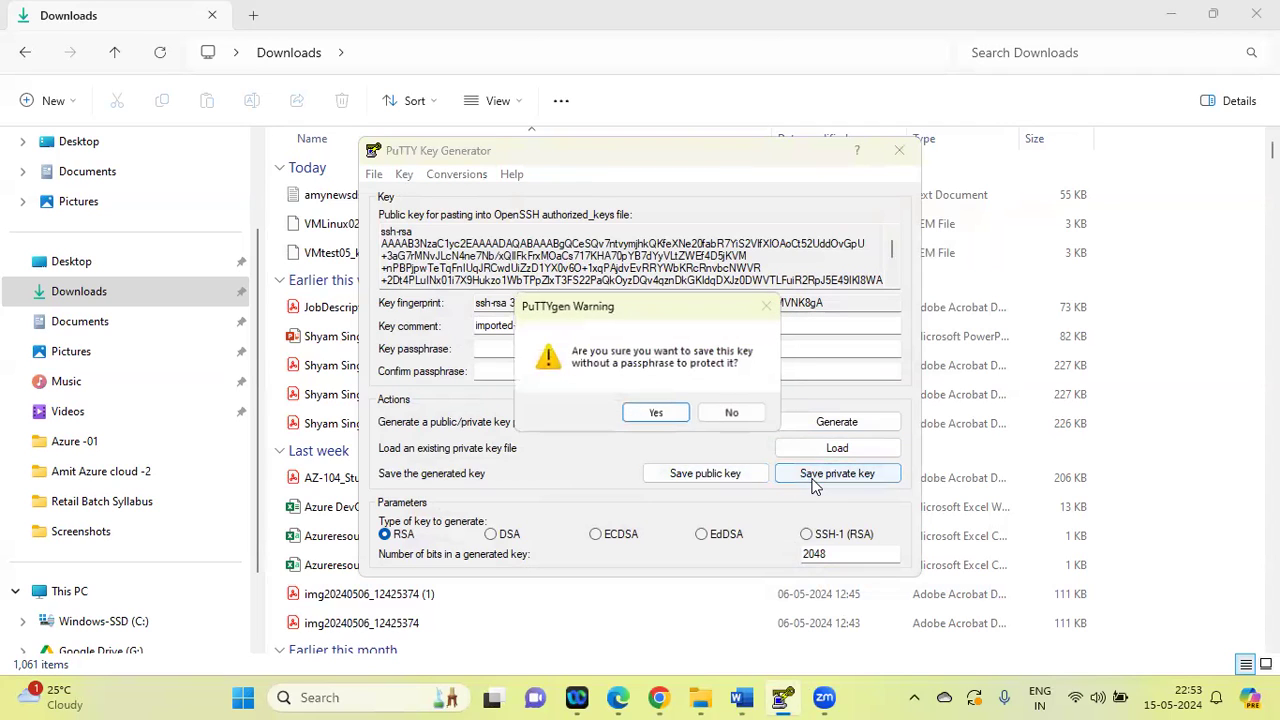
left_click(656, 414)
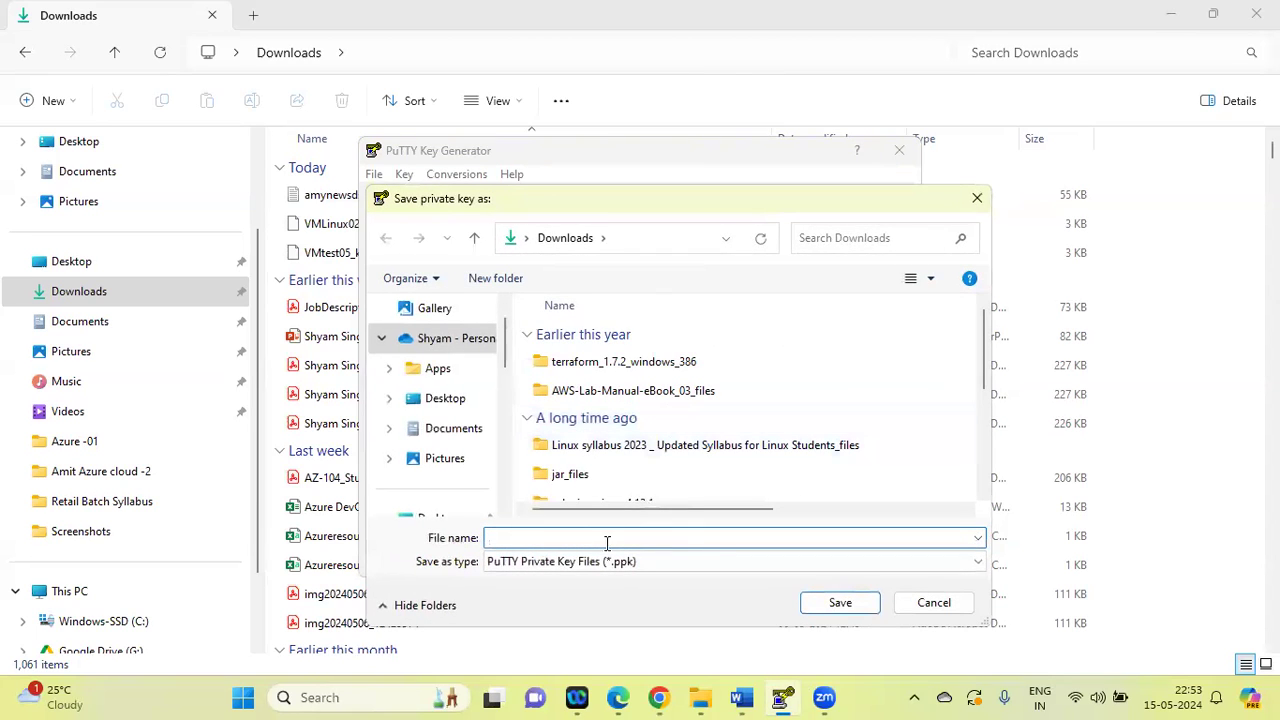
left_click(489, 310)
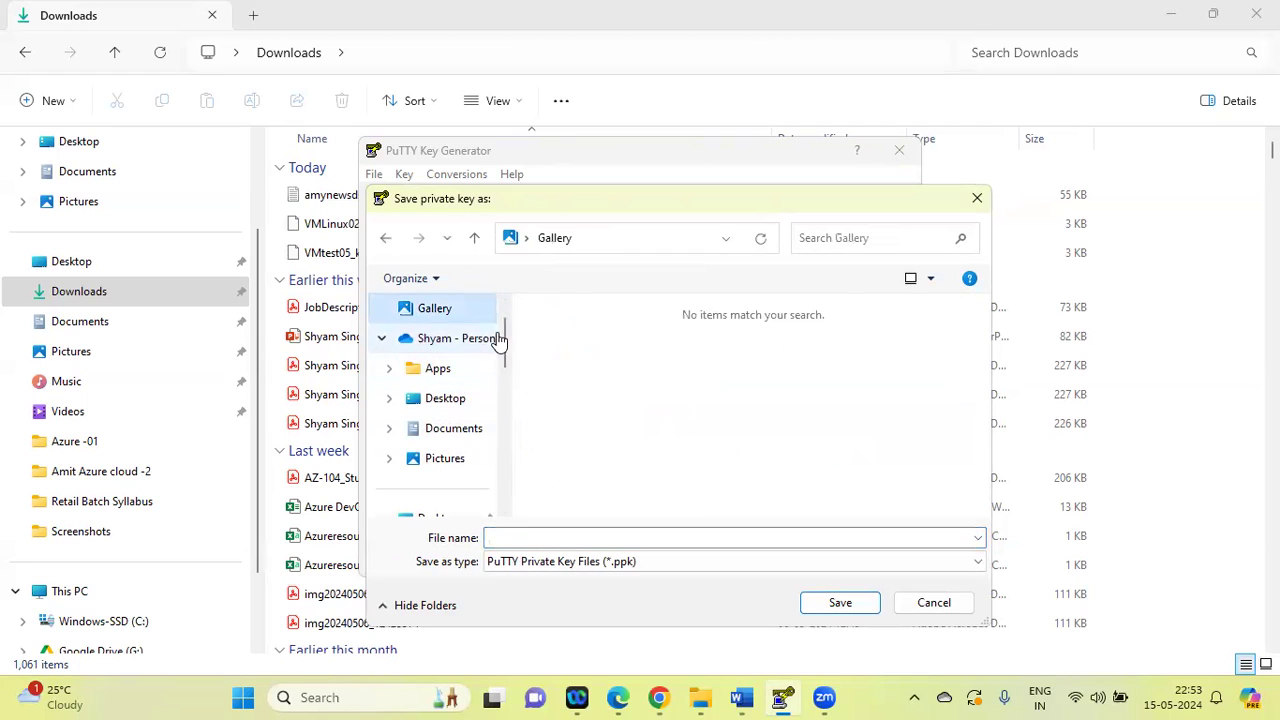
left_click_drag(503, 343, 503, 370)
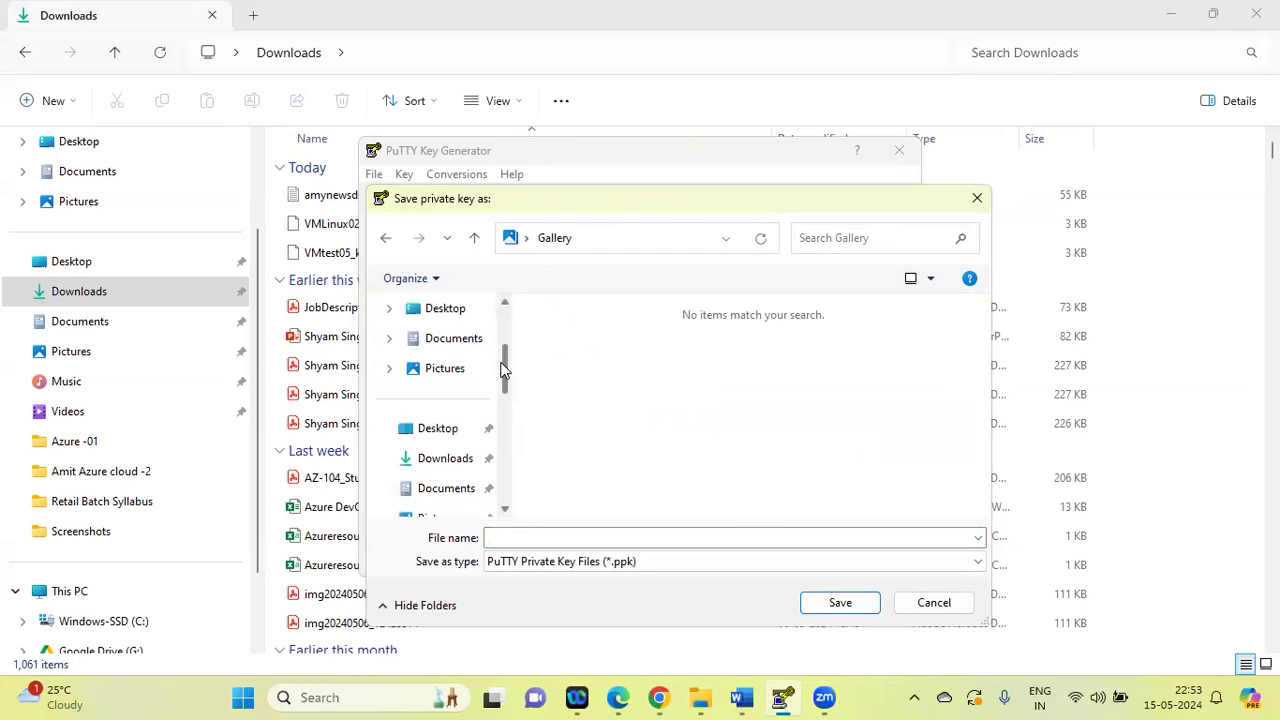
left_click(447, 459)
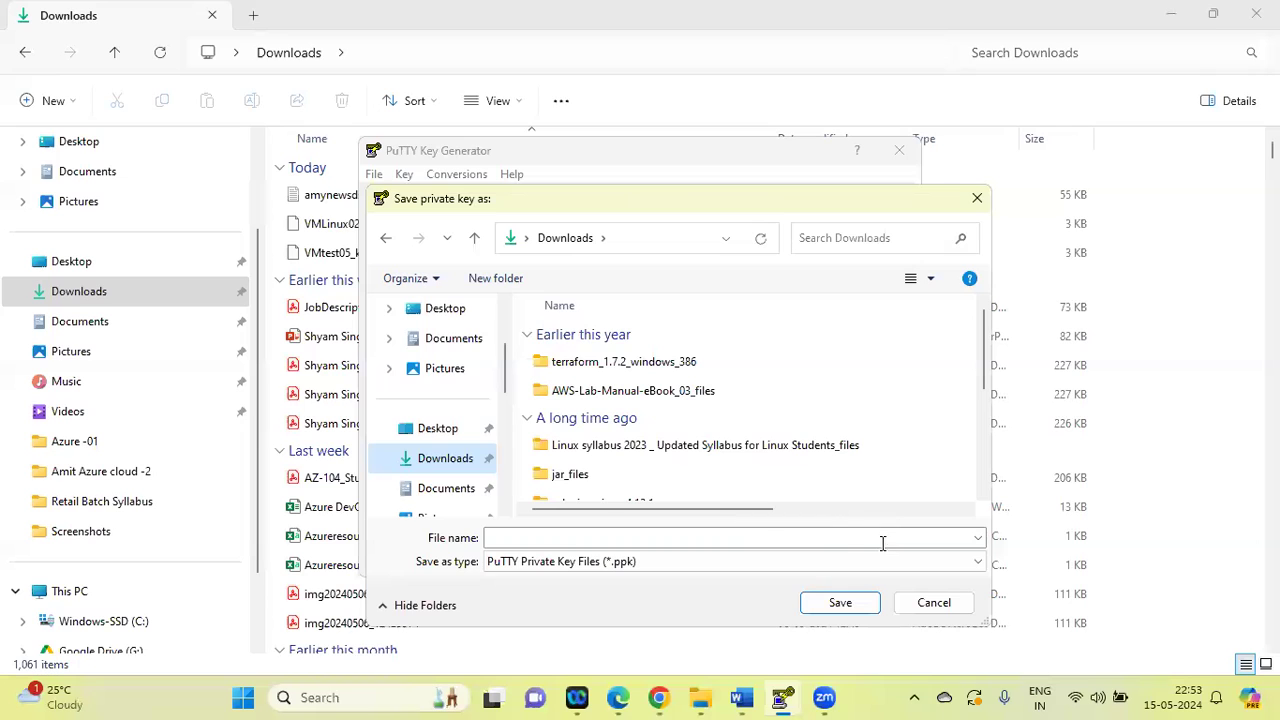
left_click(565, 540)
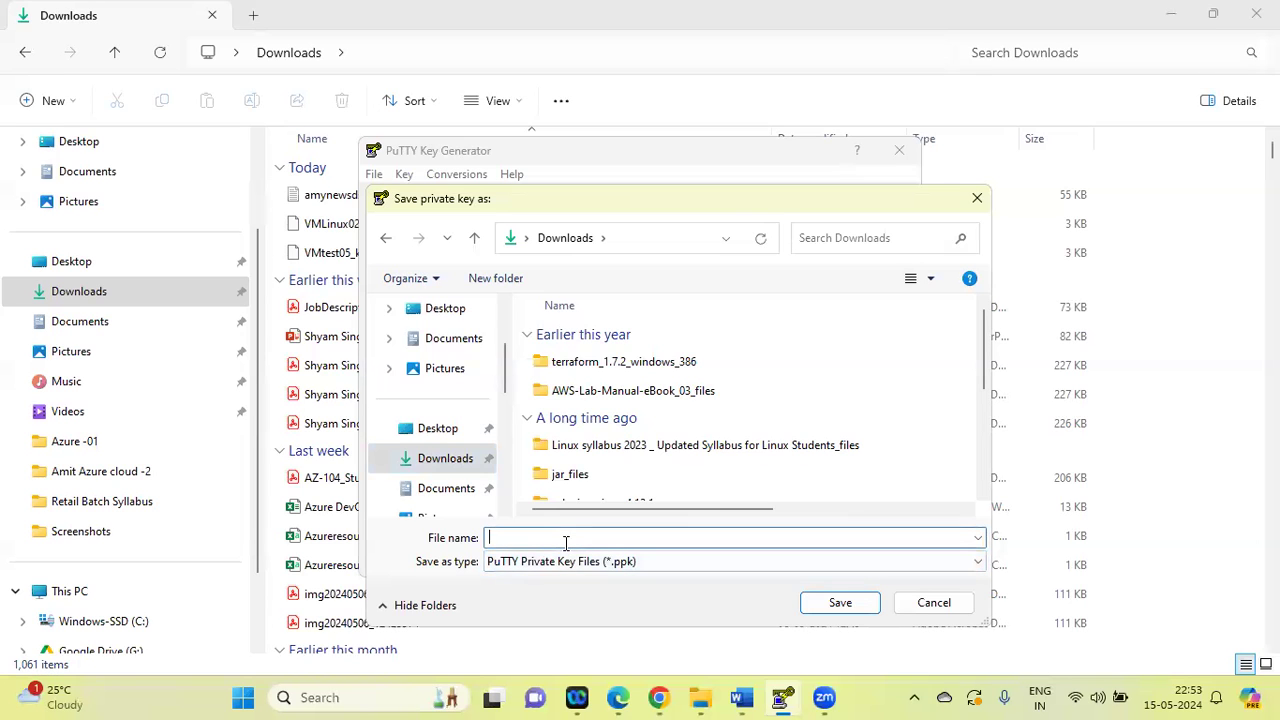
type("pu")
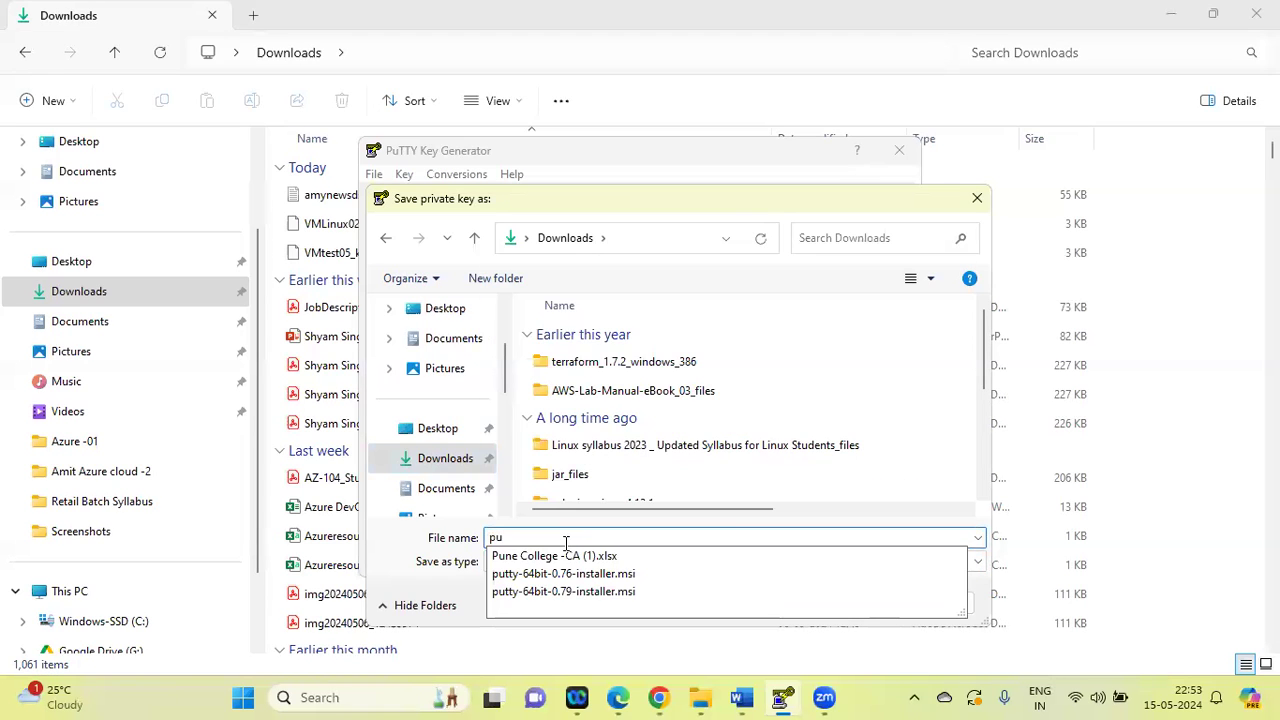
key("BackSpace")
type("l")
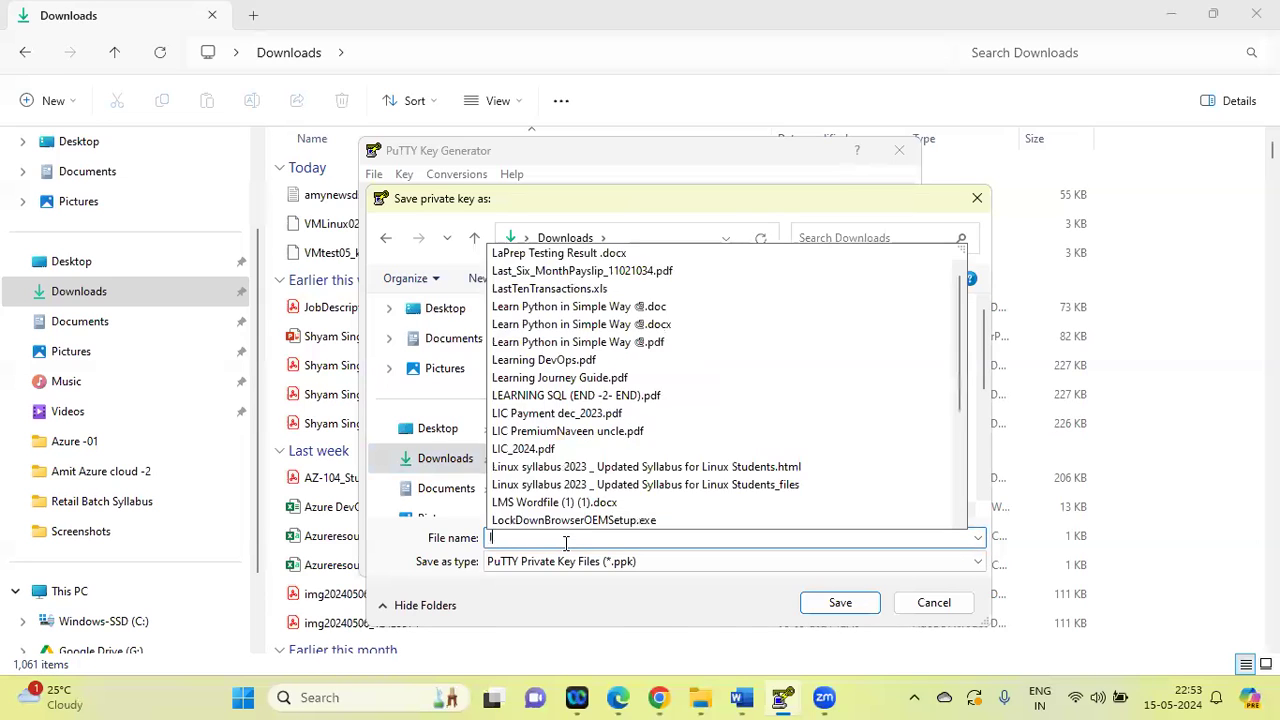
type("inux")
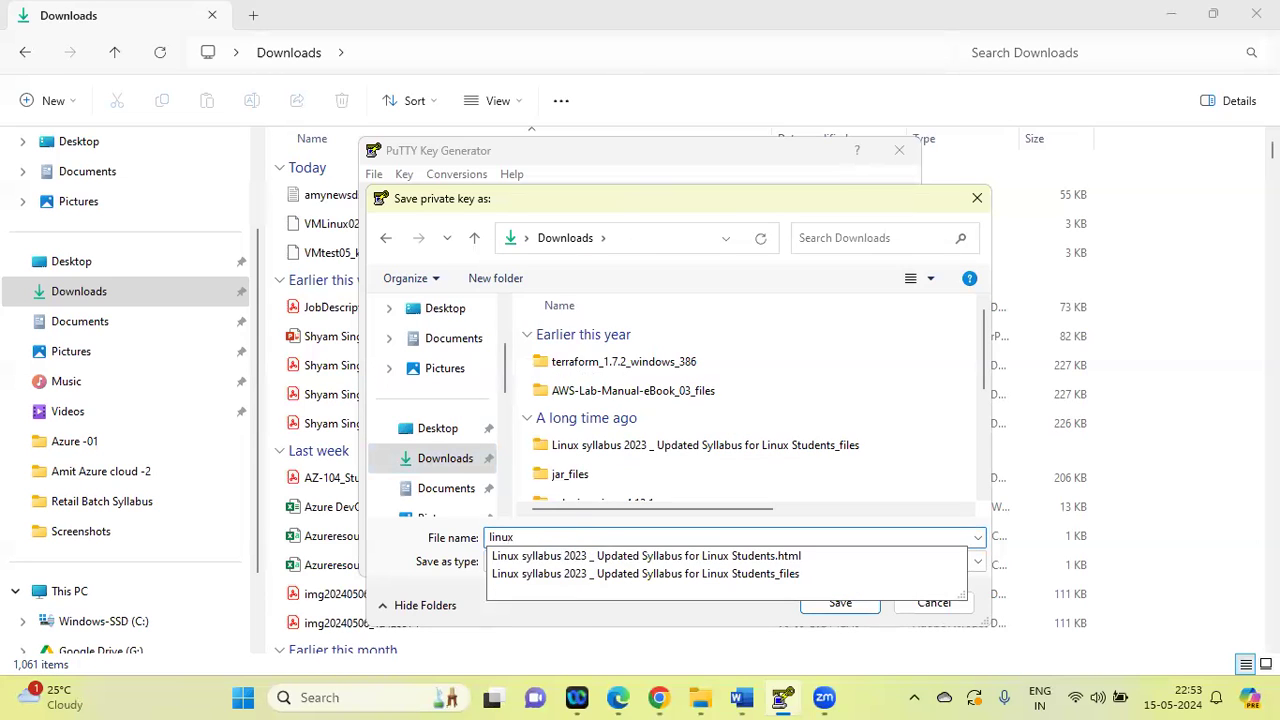
type("_05")
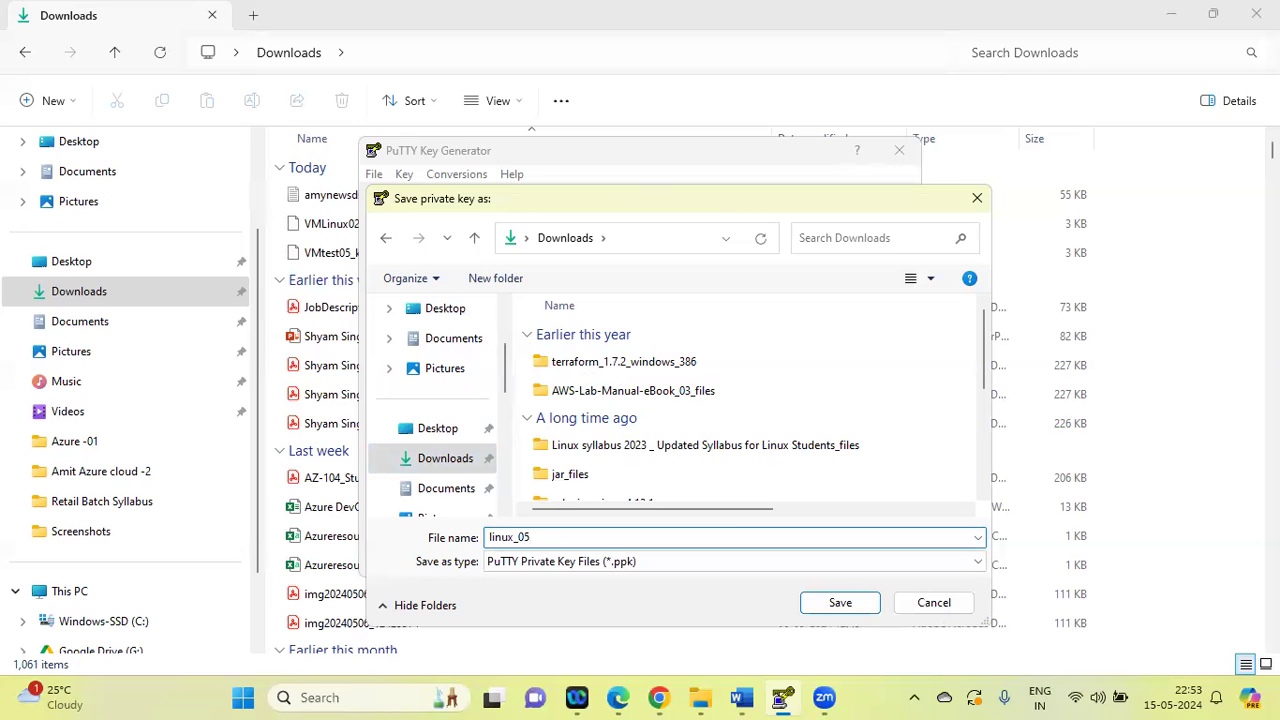
left_click(864, 603)
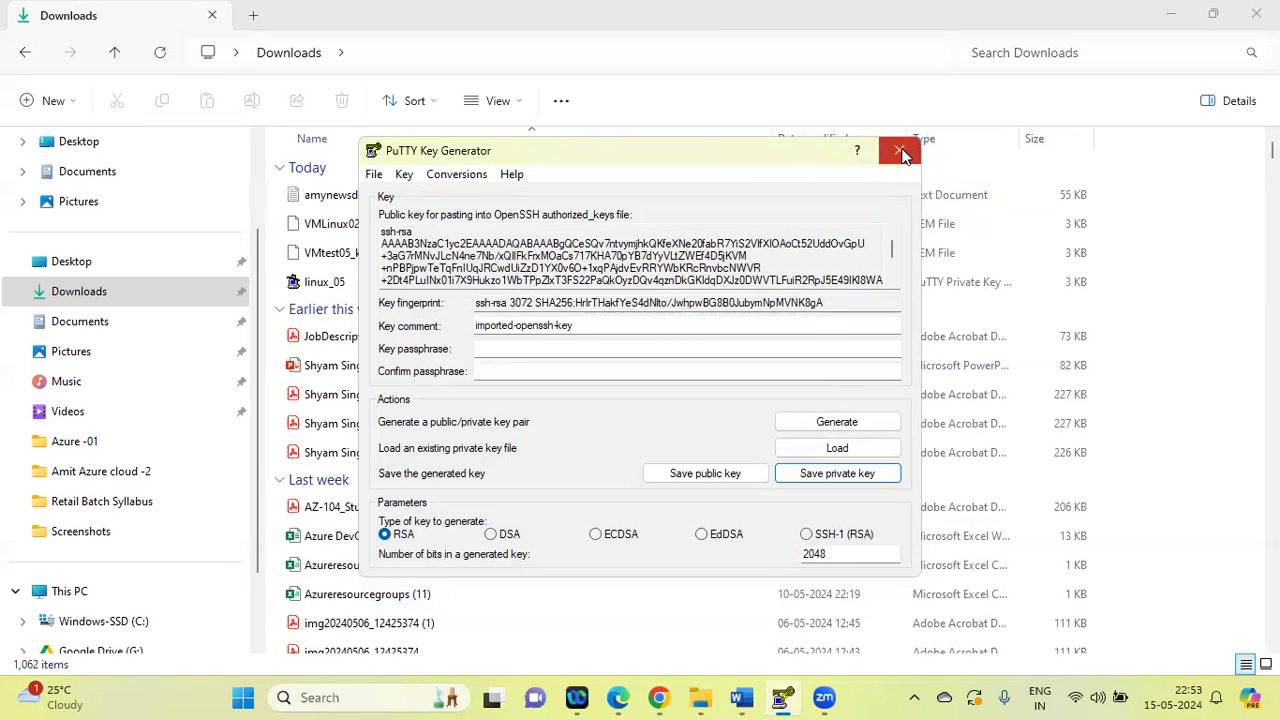
left_click(900, 151)
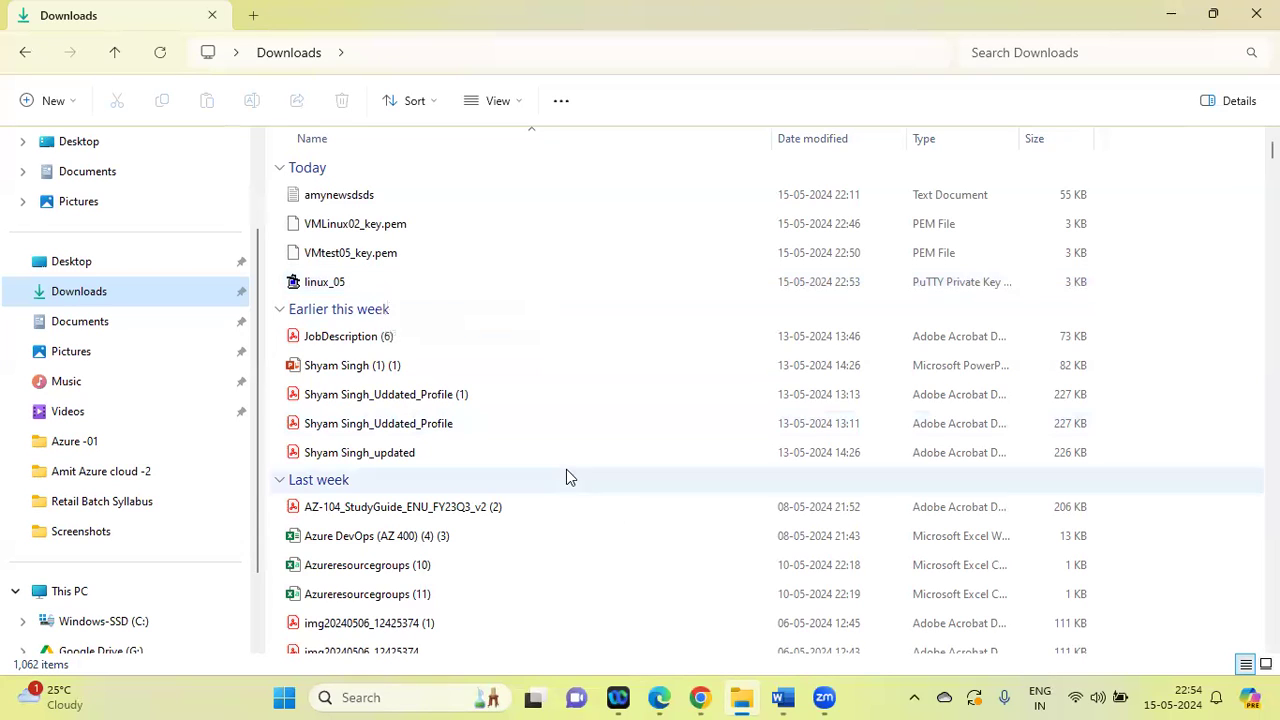
Search for the PuTTY app on the computer and launch it
left_click(399, 688)
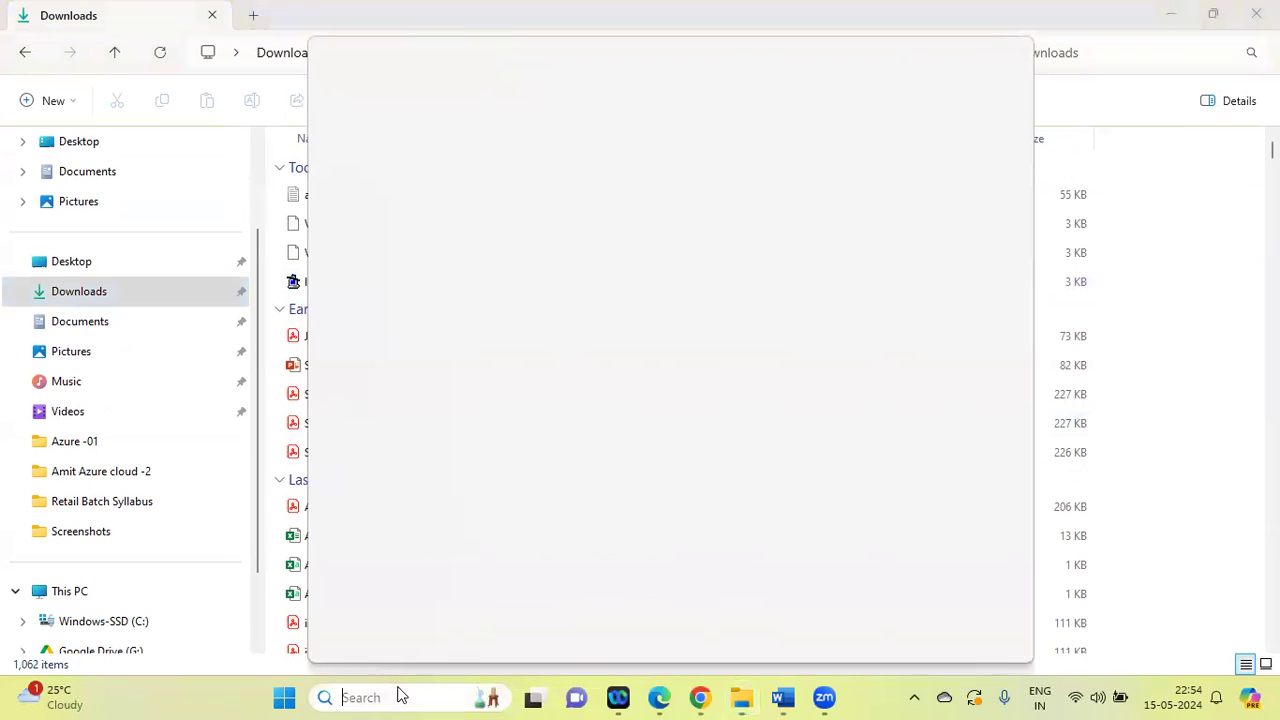
type("putty")
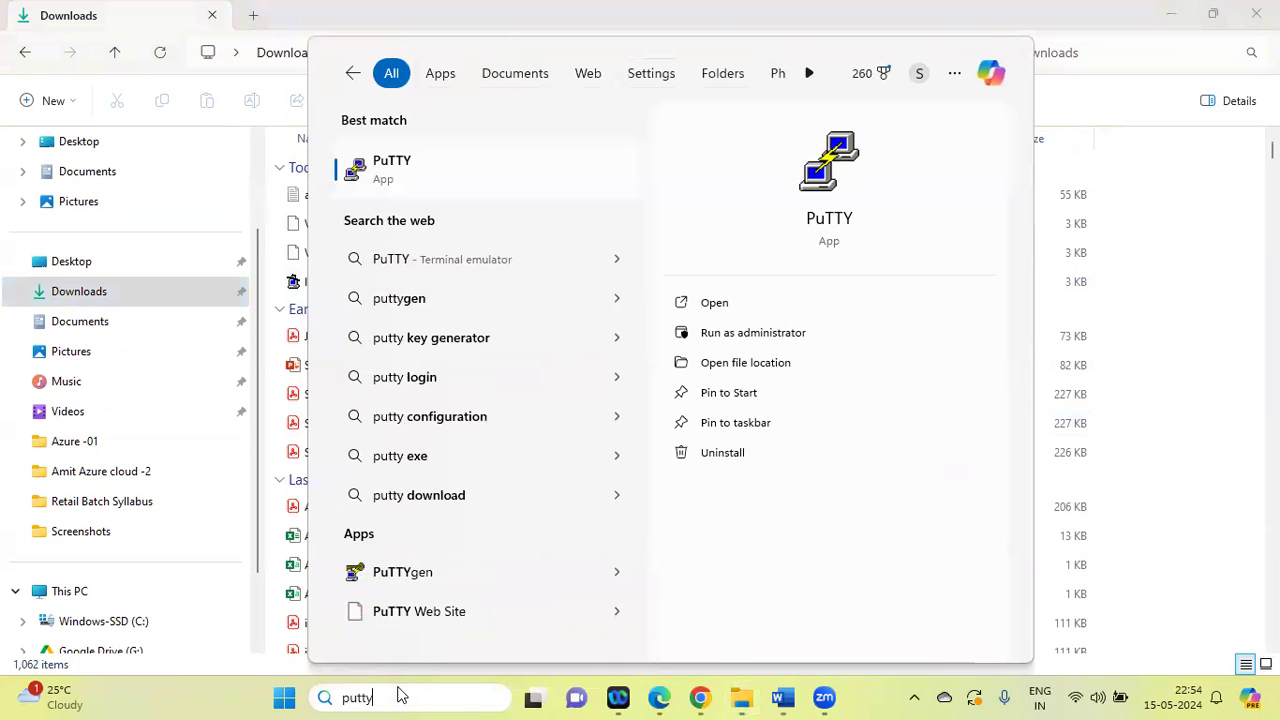
key("Return")
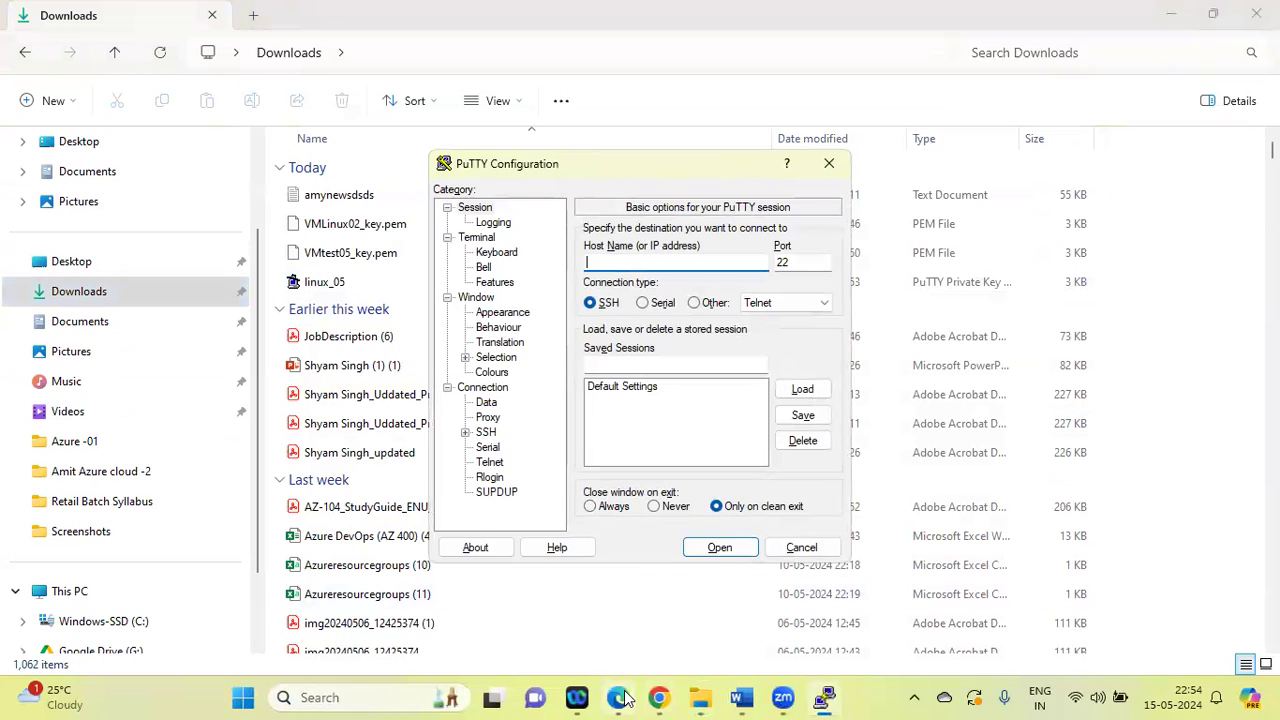
Copy VMtest05's public IP address from its overview in the Azure portal and enter 172.174.242.56 as the host name in PuTTY
left_click(659, 697)
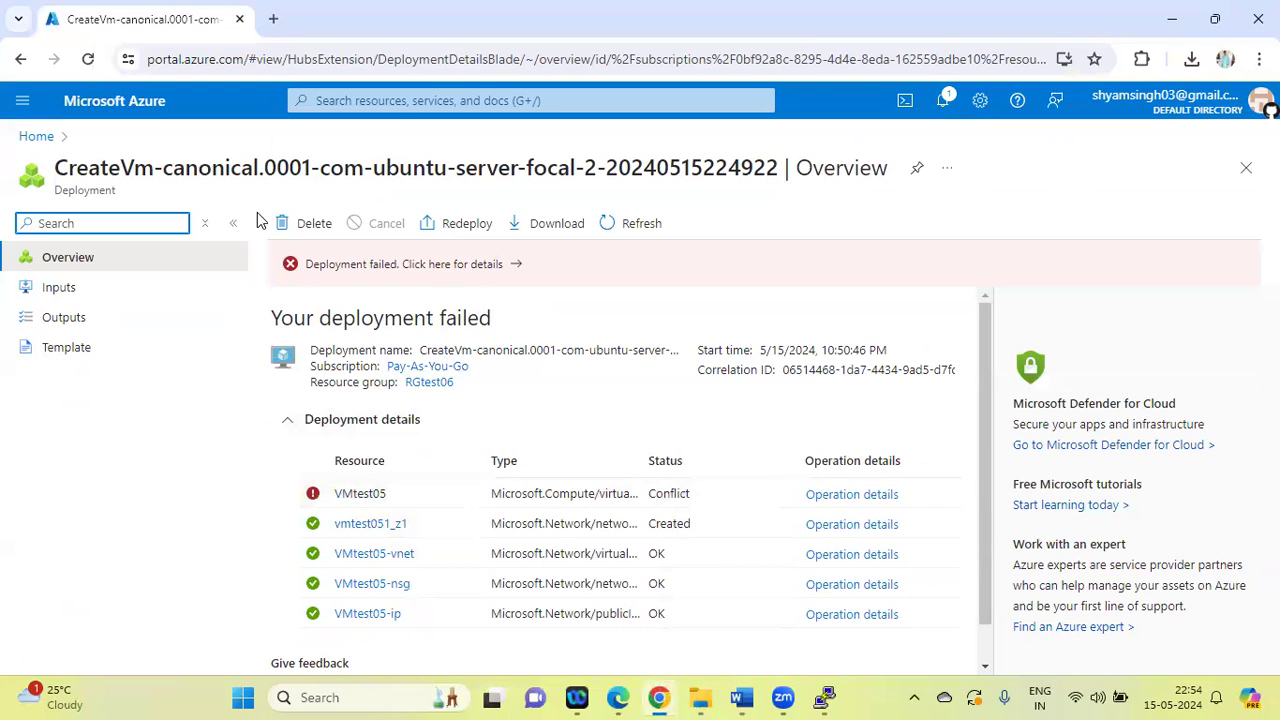
left_click(37, 138)
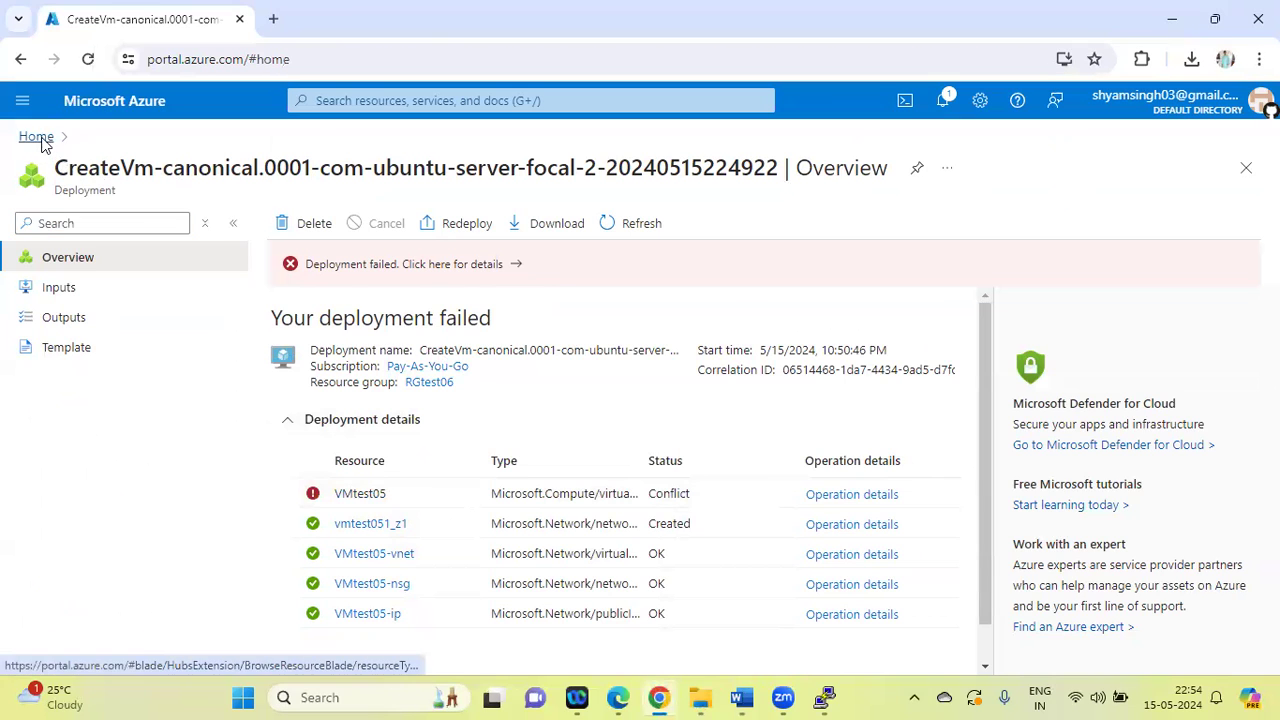
left_click(285, 200)
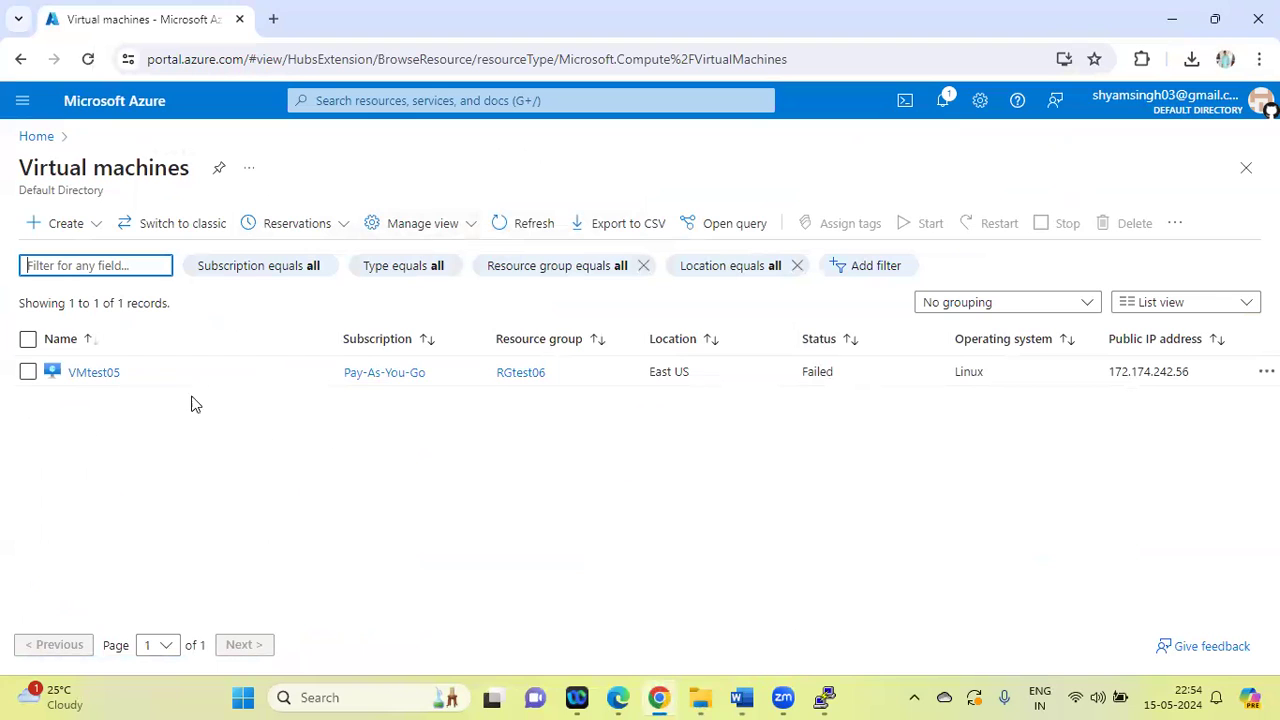
left_click(103, 373)
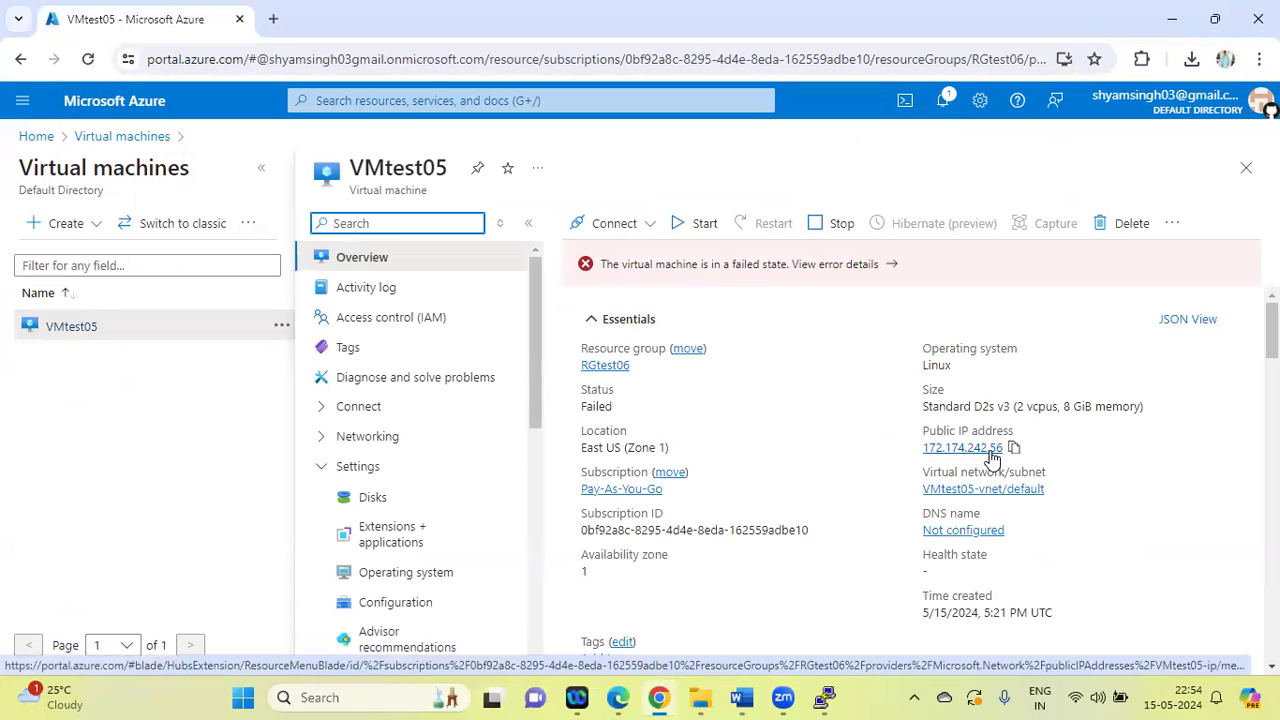
left_click(1014, 448)
left_click(825, 697)
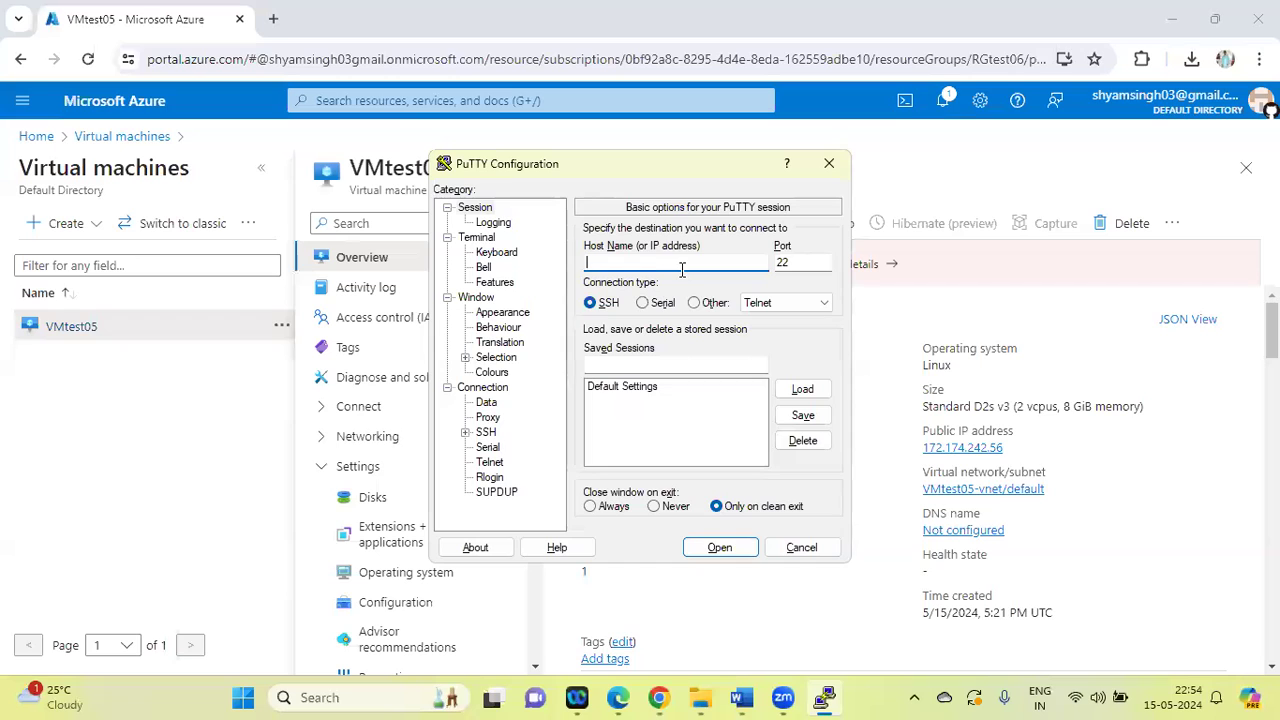
key("ctrl+v")
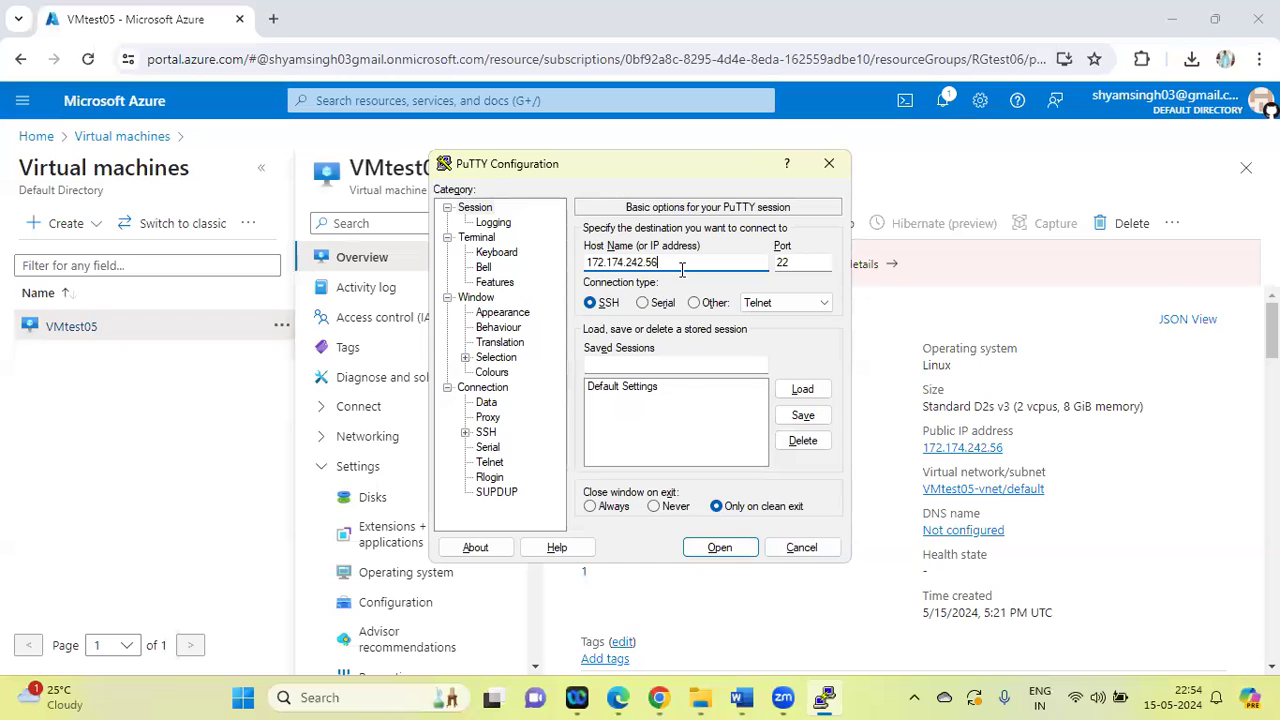
Set linux_05 from the Downloads folder as the private key file for SSH authentication and open the PuTTY connection
left_click(466, 433)
left_click(503, 449)
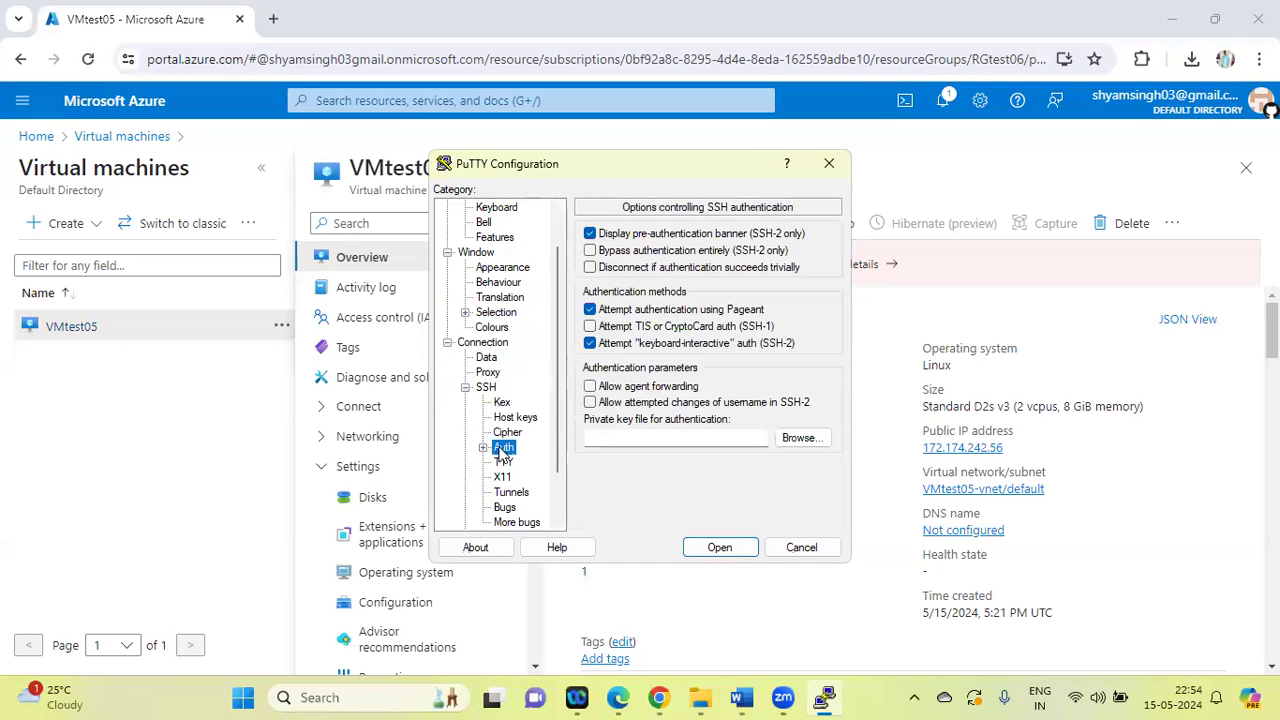
left_click(805, 440)
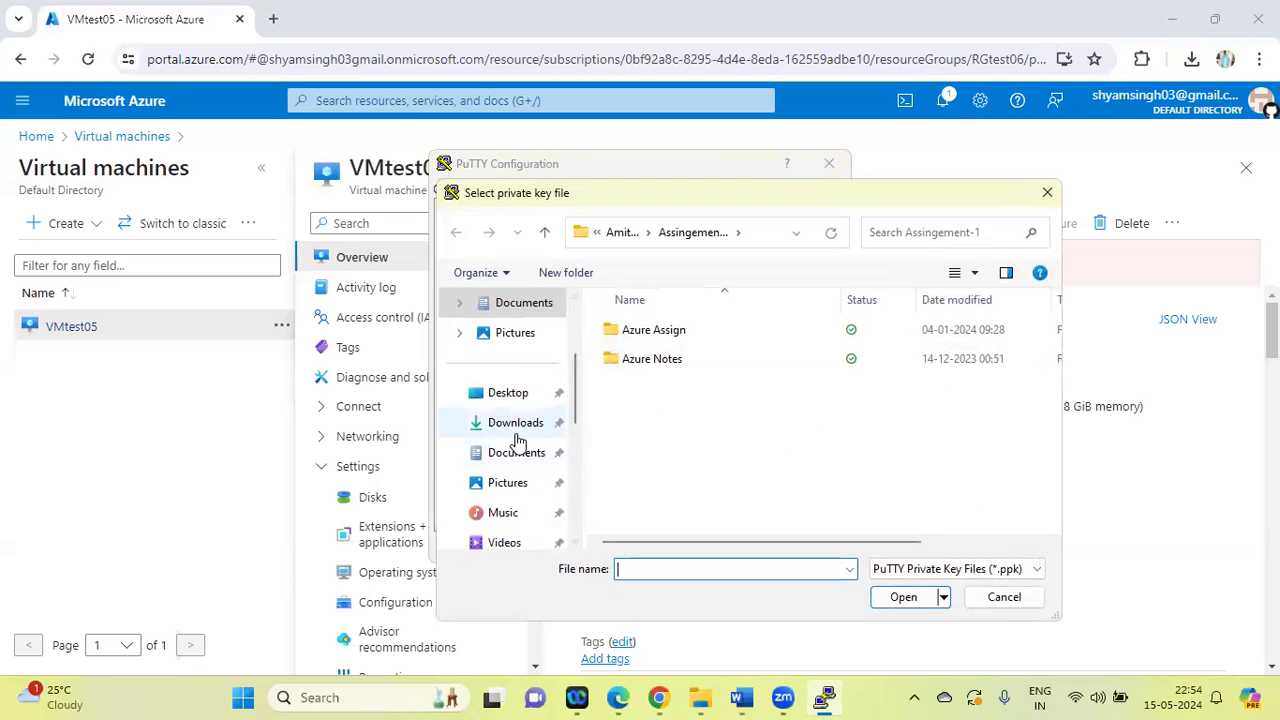
left_click(513, 428)
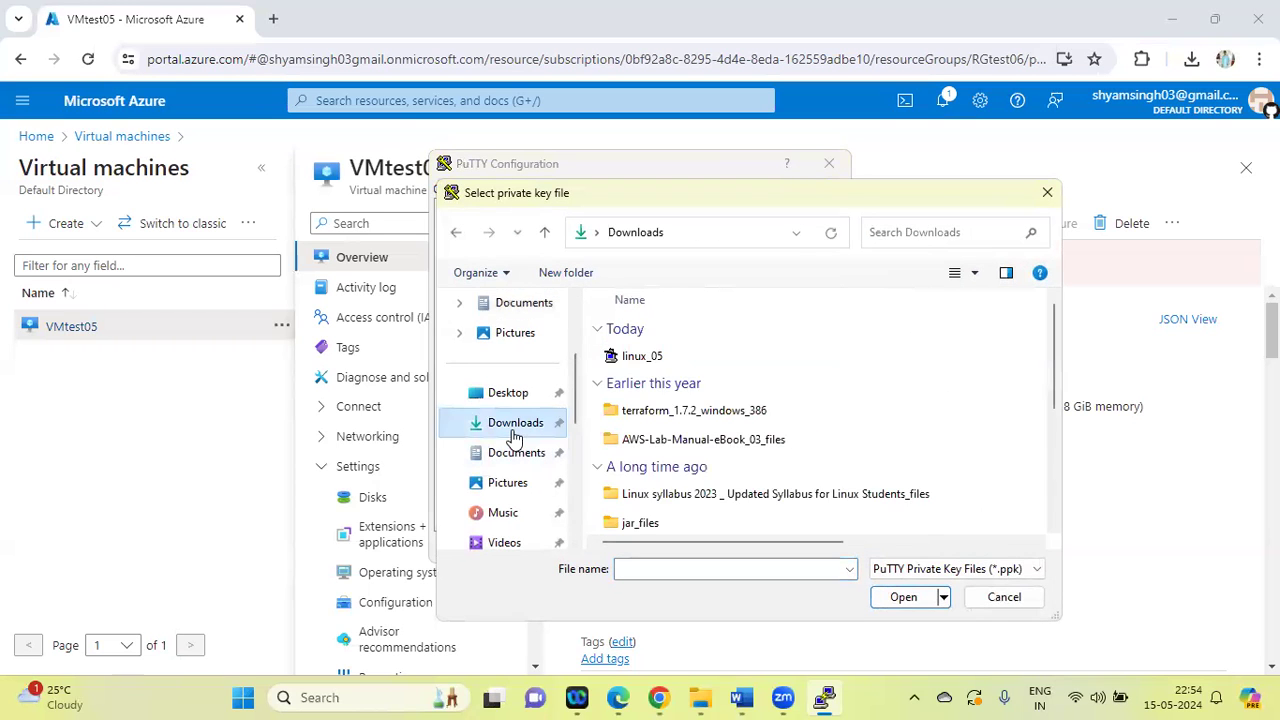
left_click(652, 368)
left_click(902, 598)
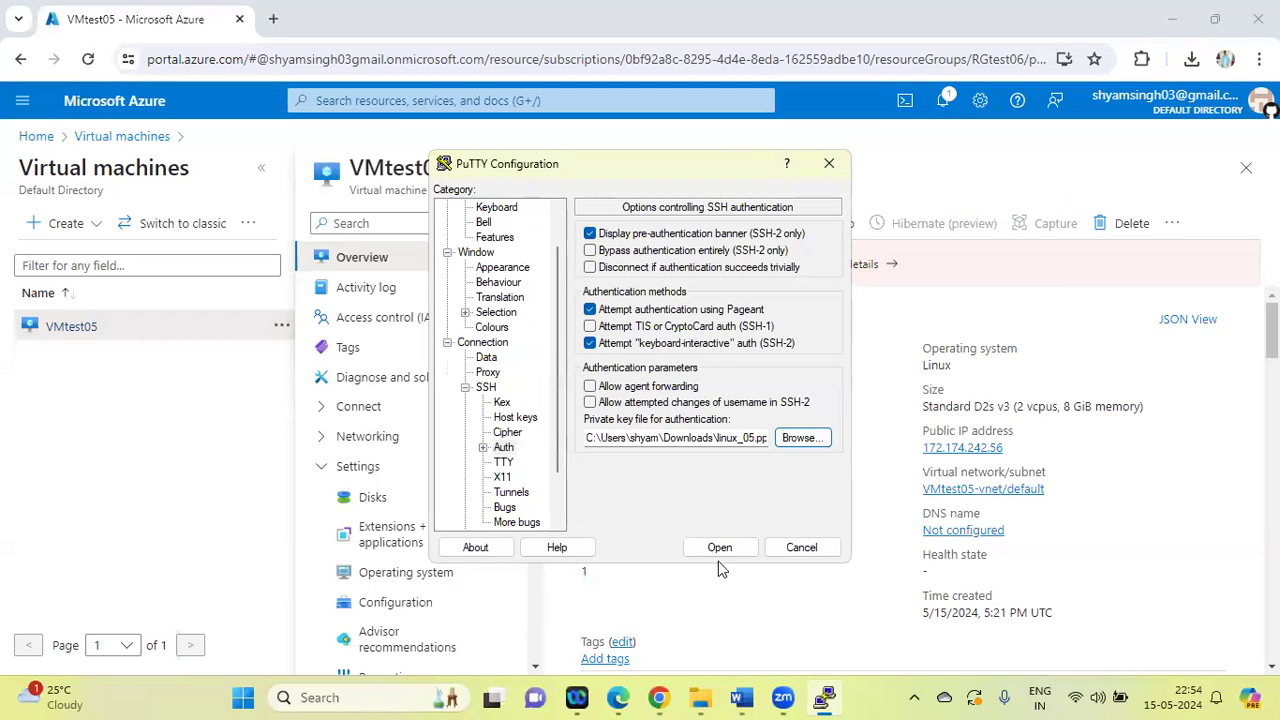
left_click(720, 548)
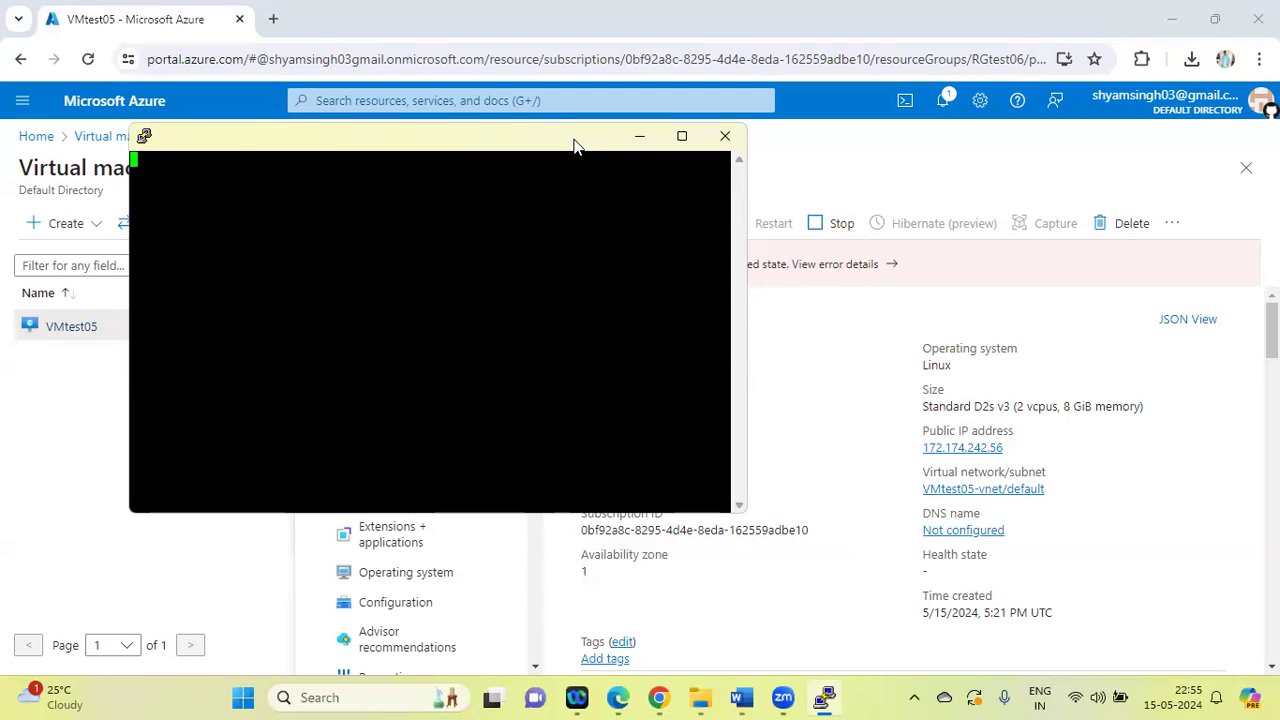
View the error details of VMtest05's failed state in the Azure portal and close the PuTTY session
left_click_drag(574, 146, 809, 362)
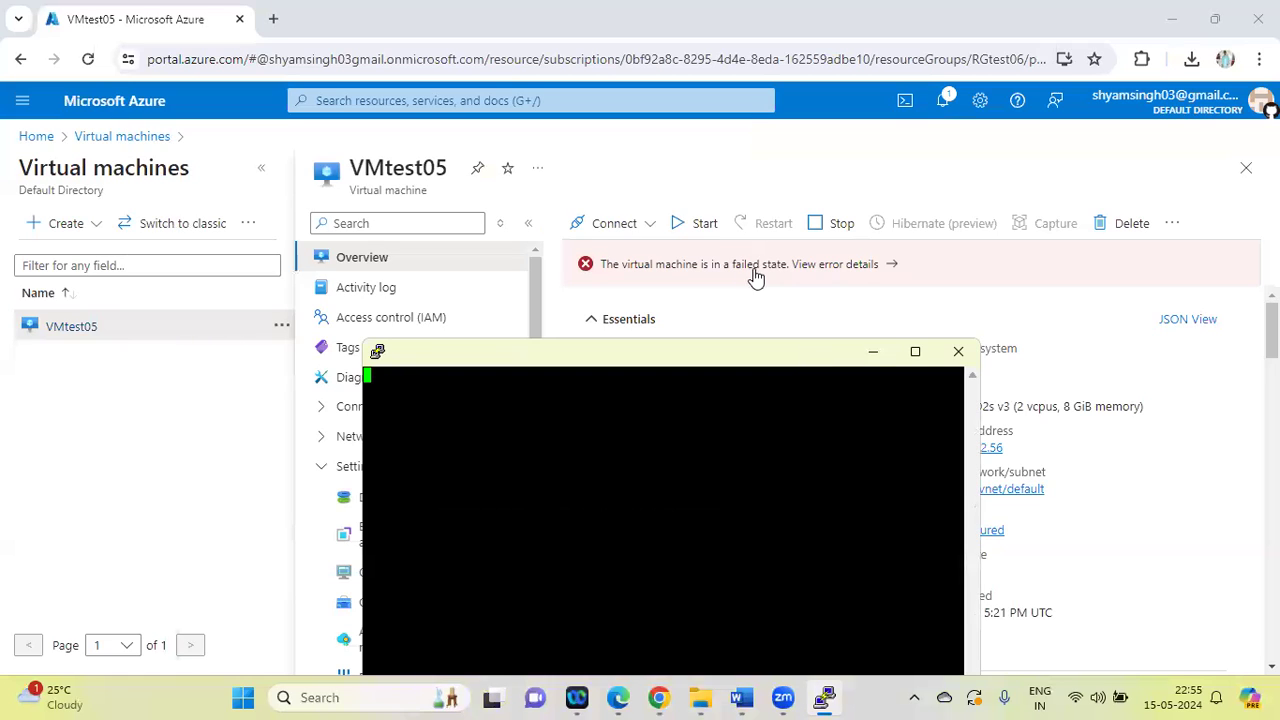
left_click(882, 266)
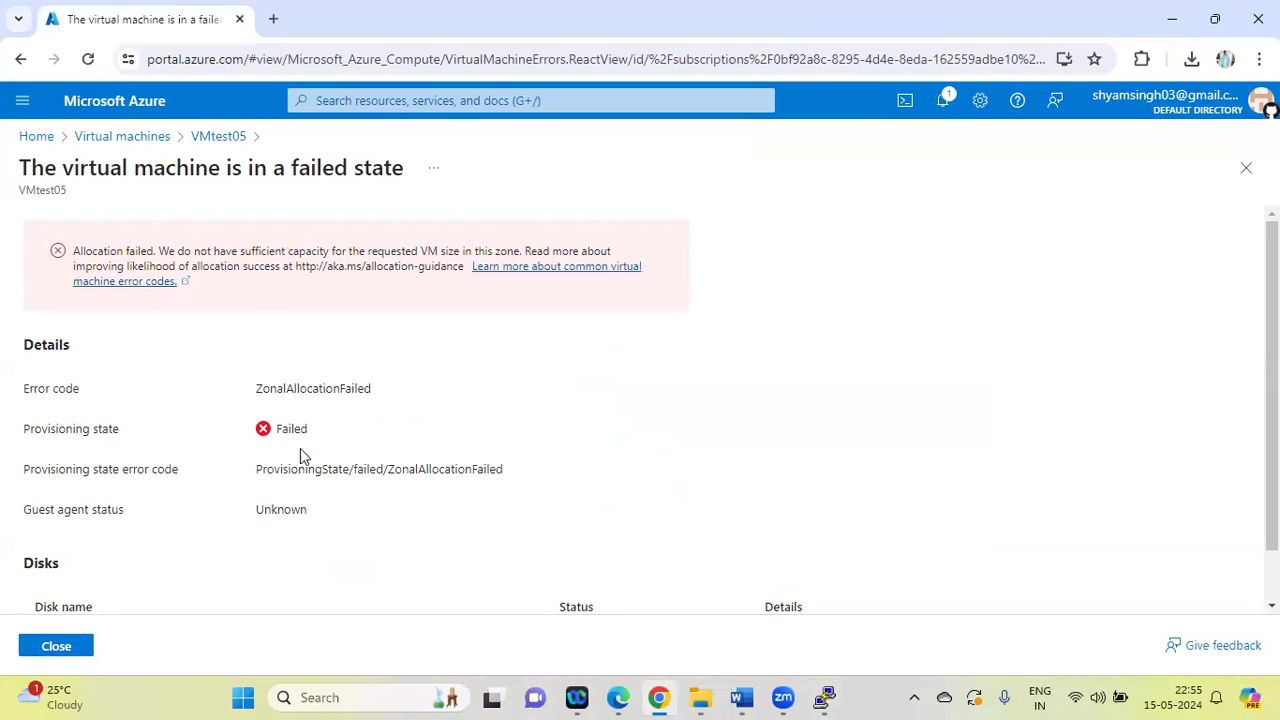
left_click(822, 697)
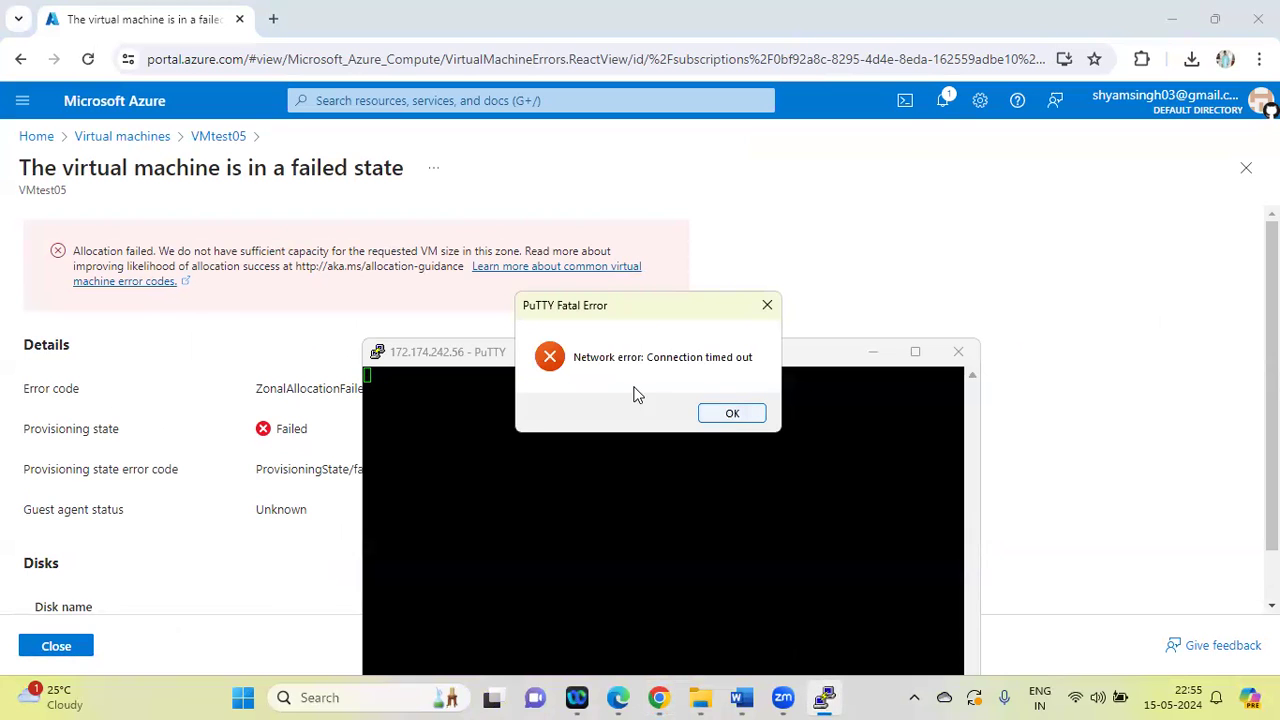
left_click(730, 418)
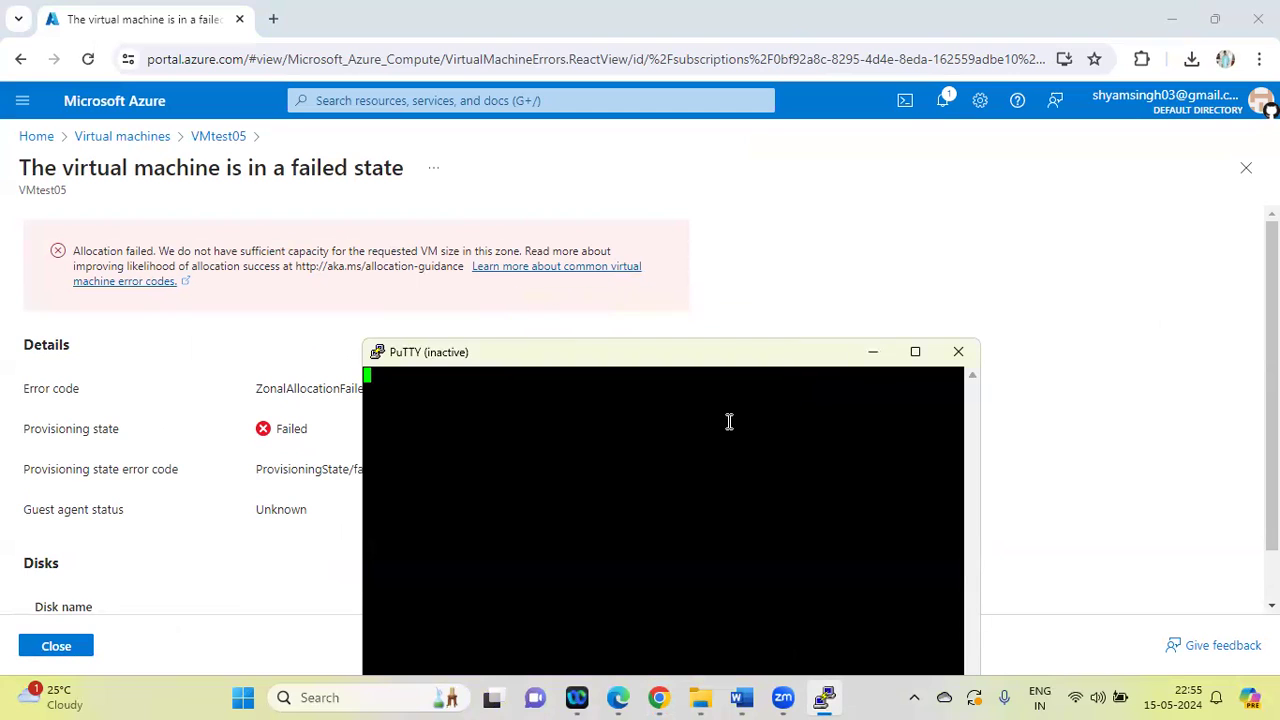
left_click(962, 355)
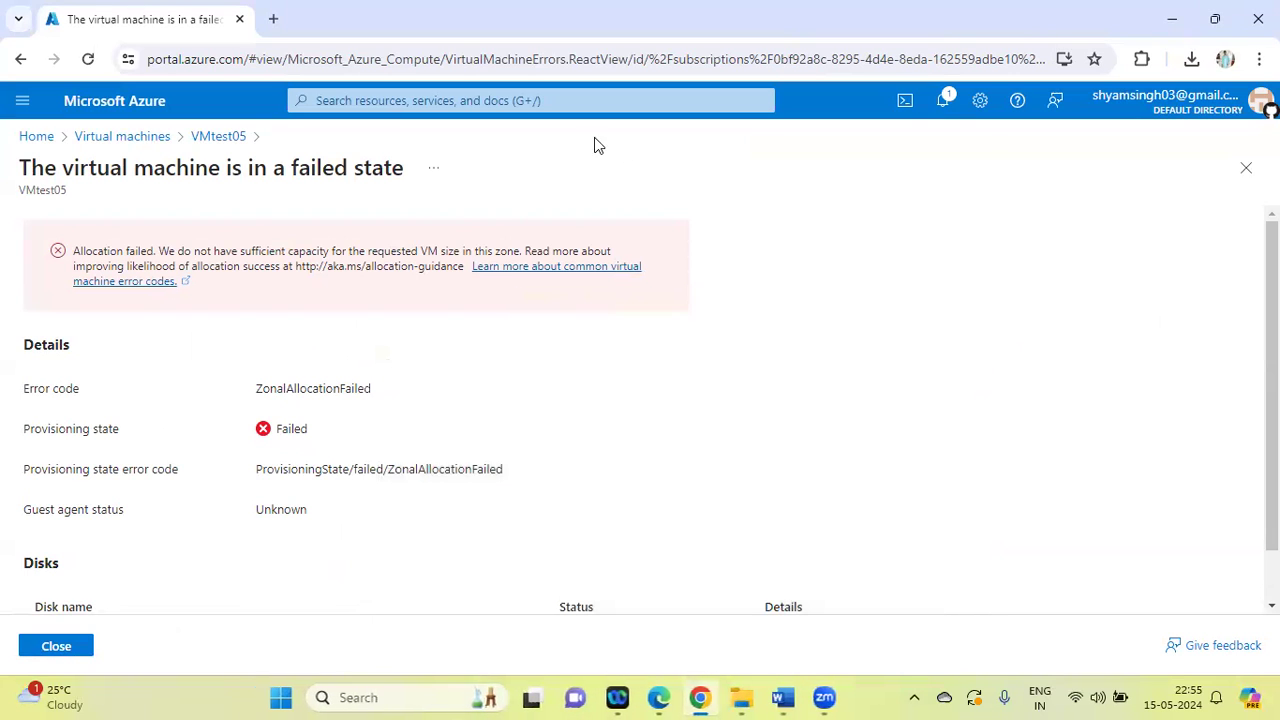
Find the resource groups list in the Azure portal and select RGtest05 and RGtest06
left_click(135, 140)
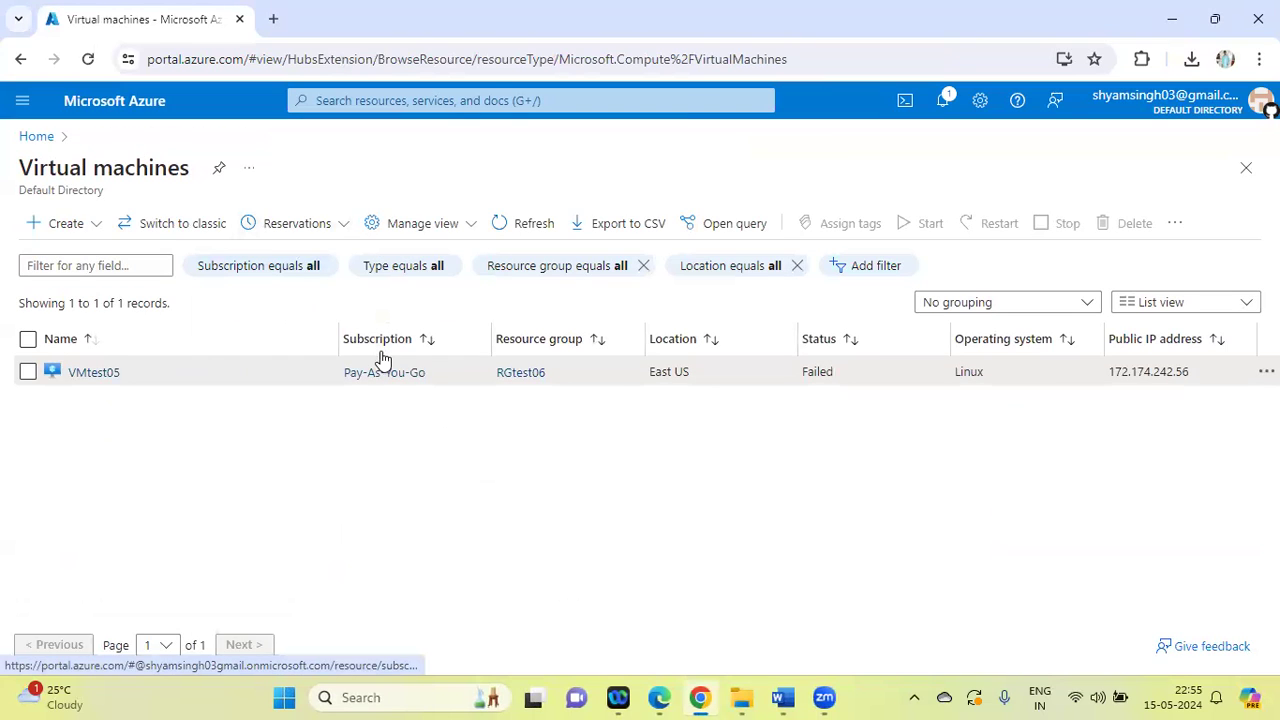
left_click(28, 374)
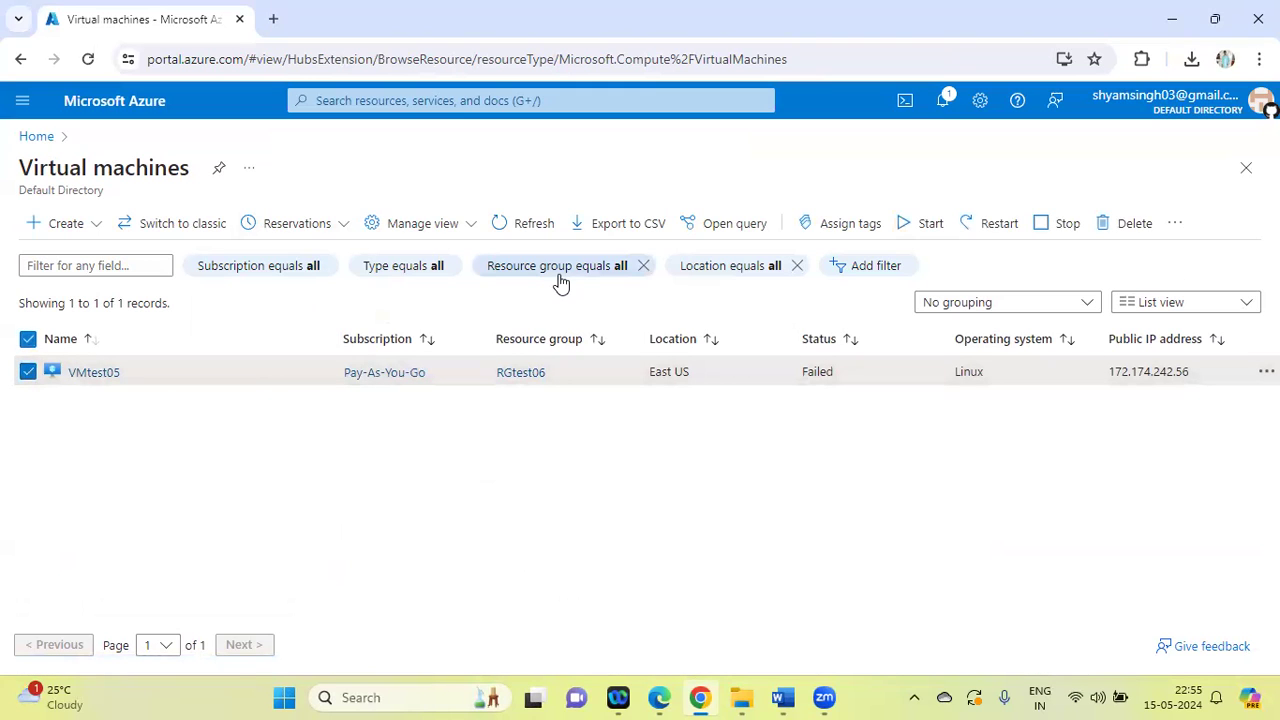
left_click(384, 101)
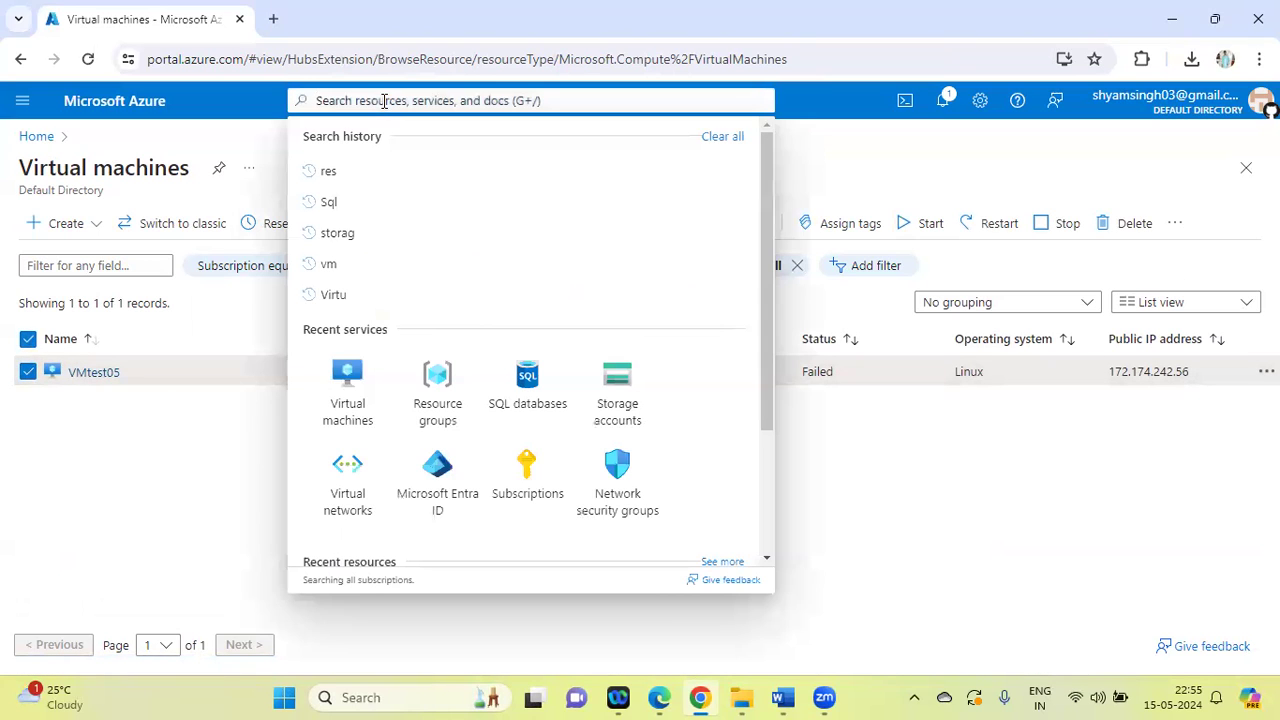
type("Re")
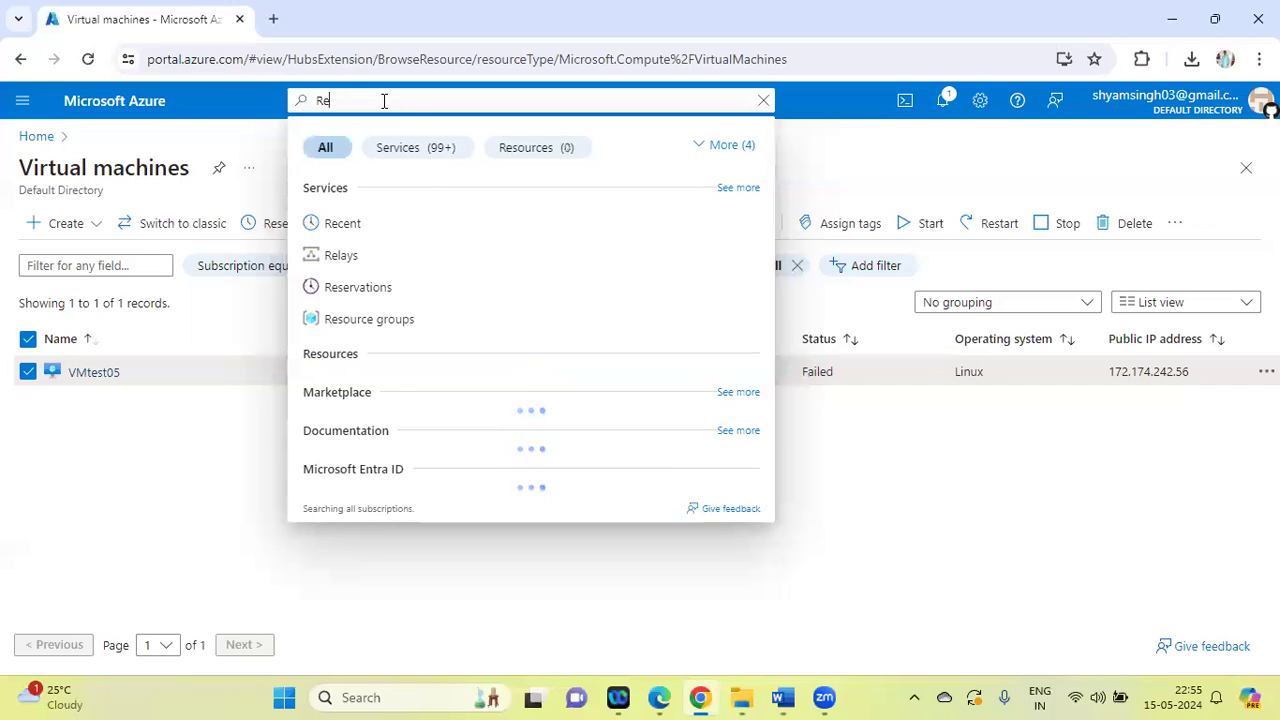
left_click(352, 319)
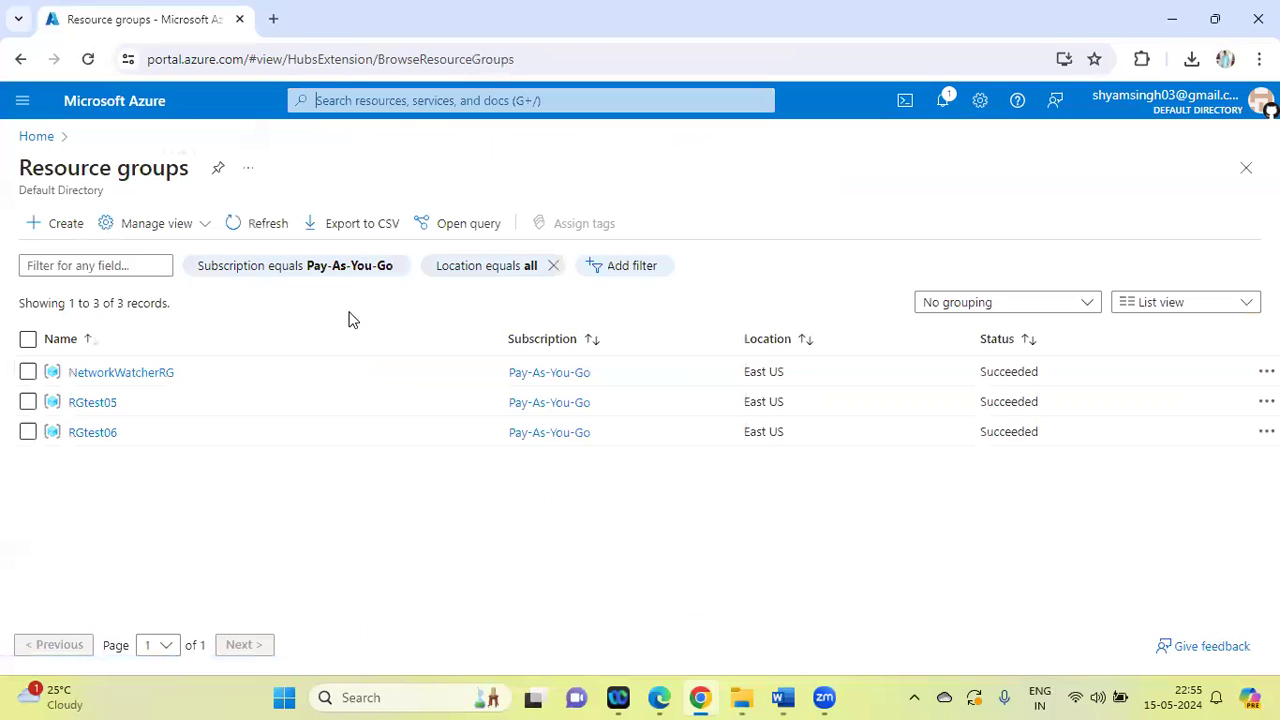
left_click(28, 401)
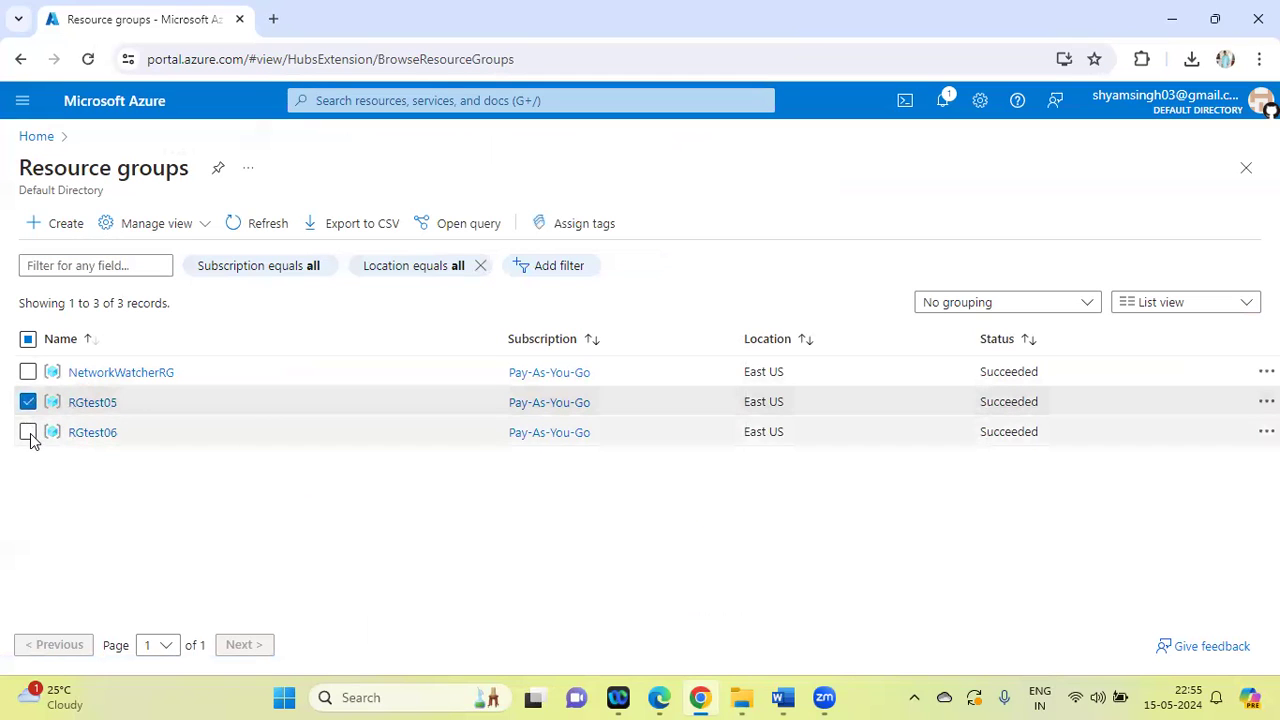
left_click(28, 432)
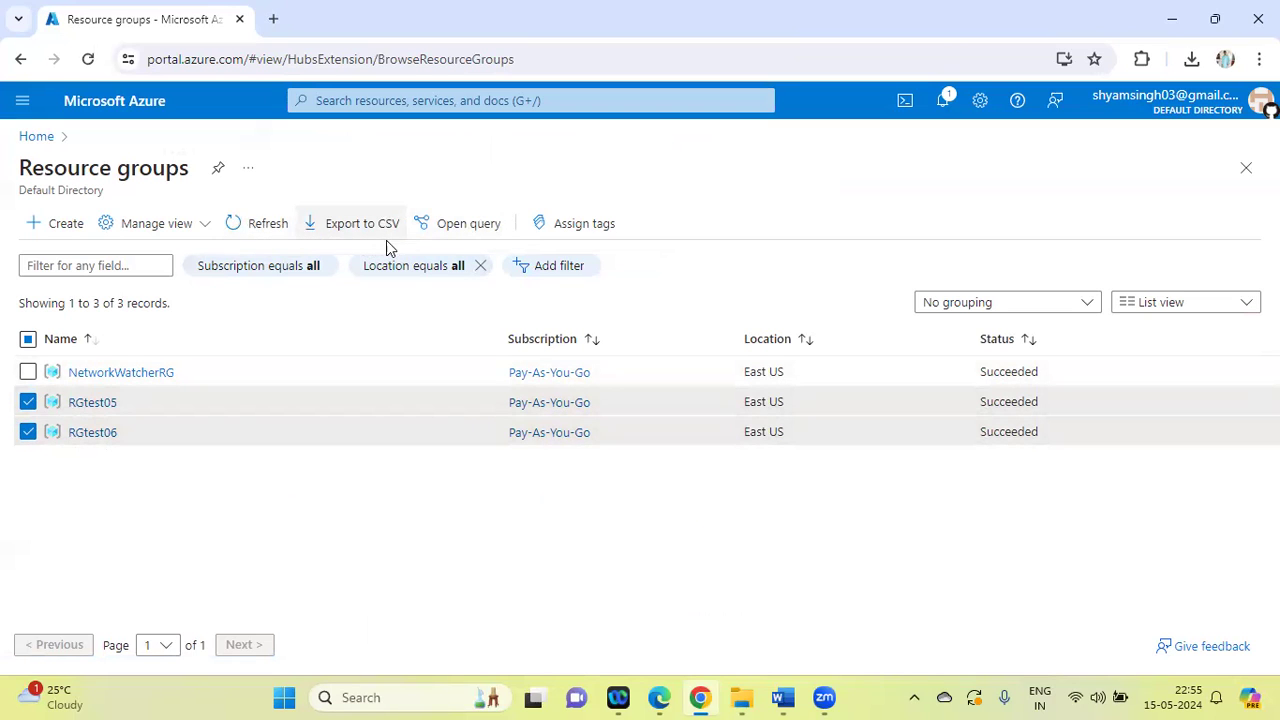
Delete the resource group RGtest05 with its dependent resources, entering RGtest05 as the confirmation name
left_click(94, 402)
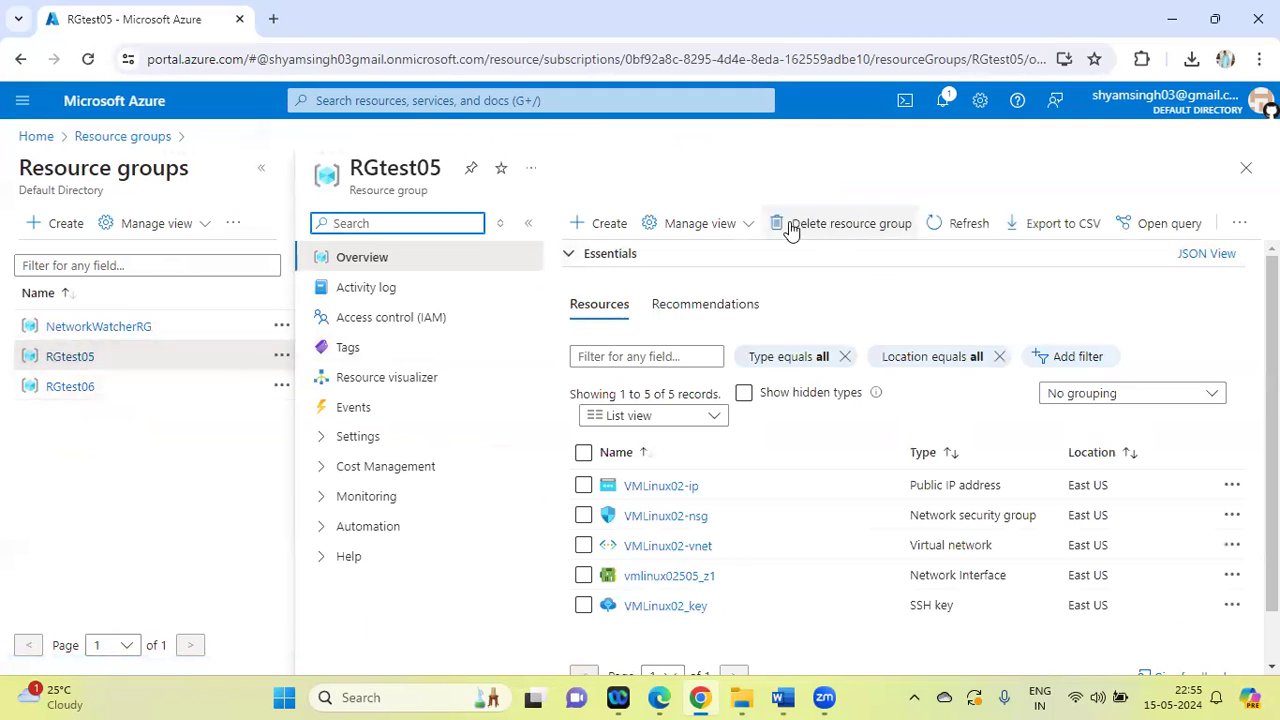
left_click(775, 226)
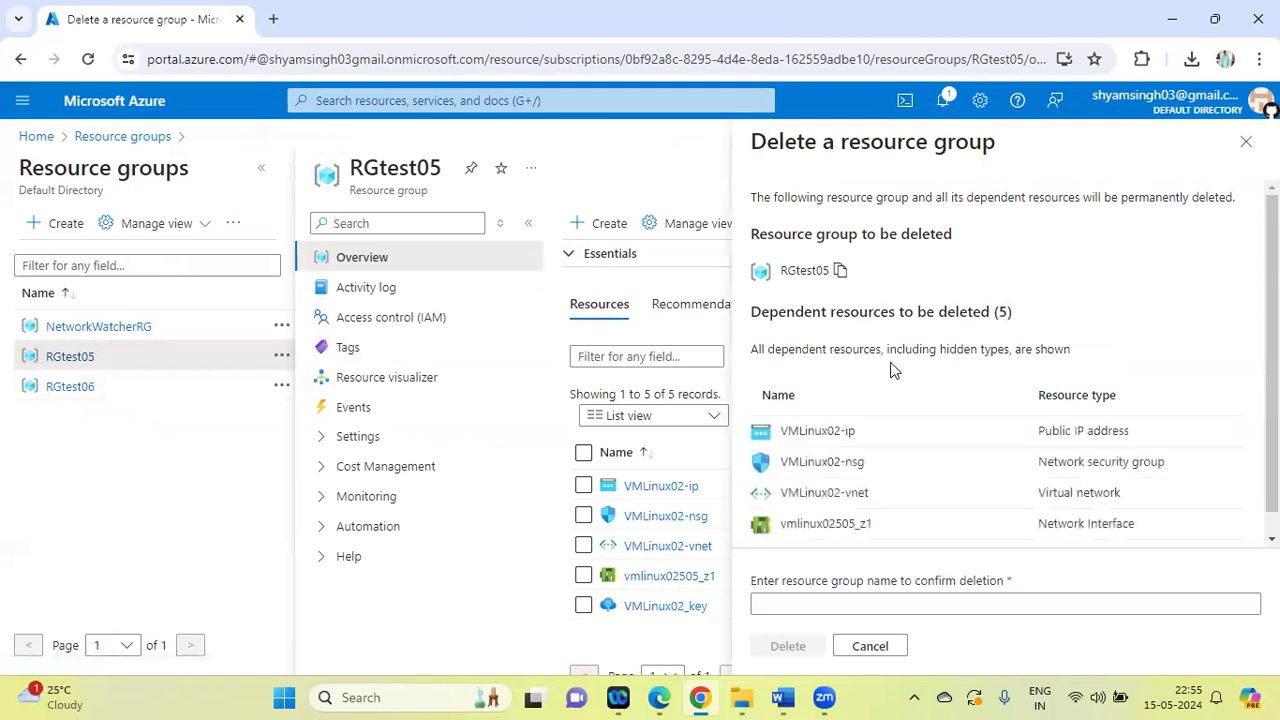
left_click(775, 601)
type("RGtest05")
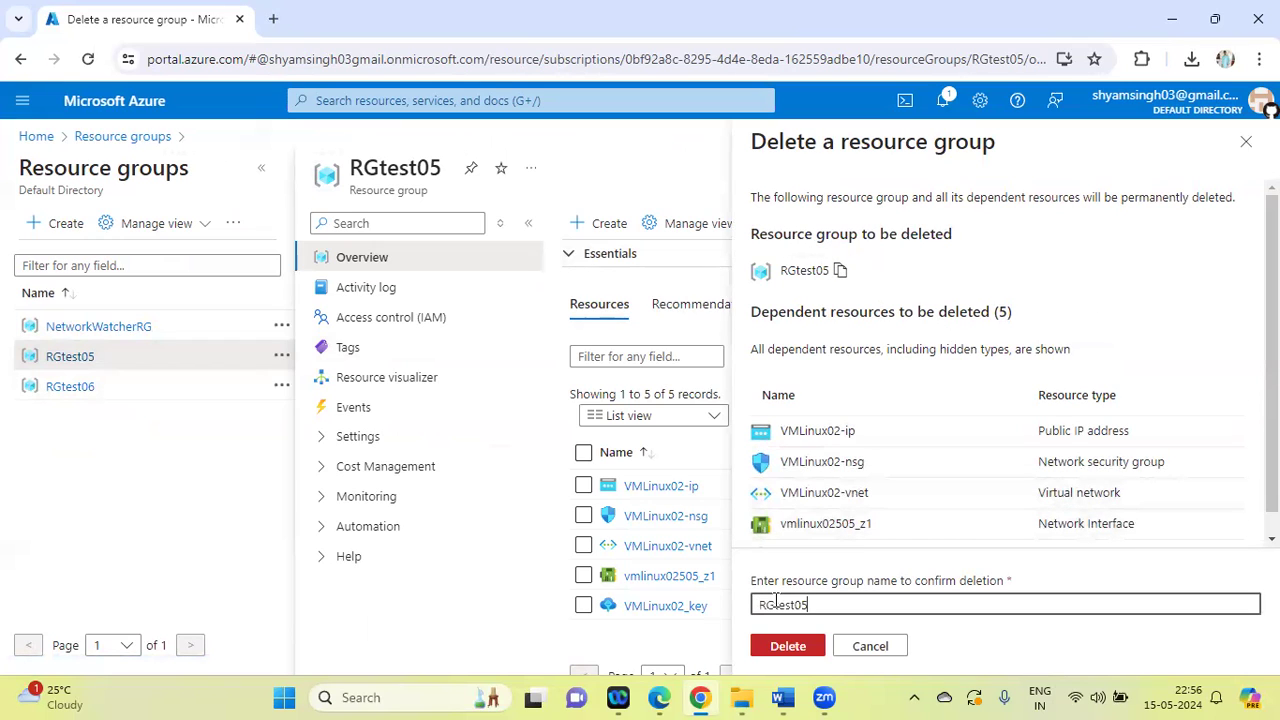
left_click(800, 648)
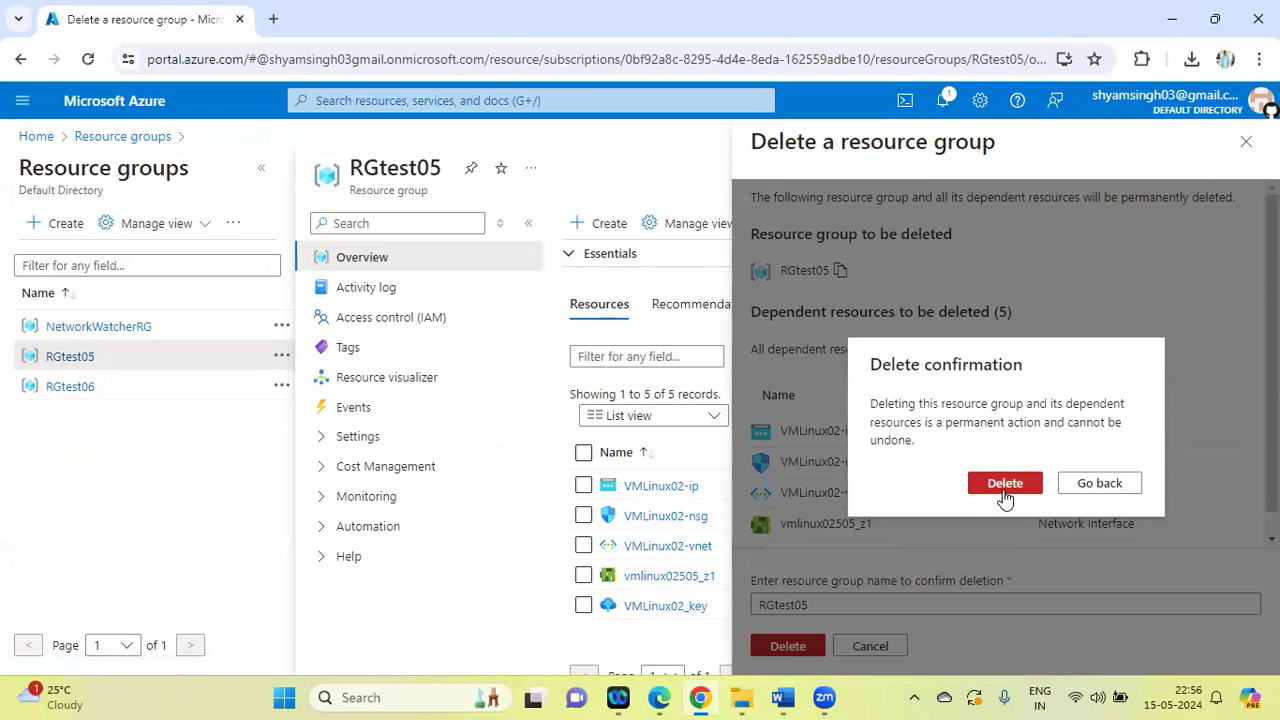
left_click(1005, 485)
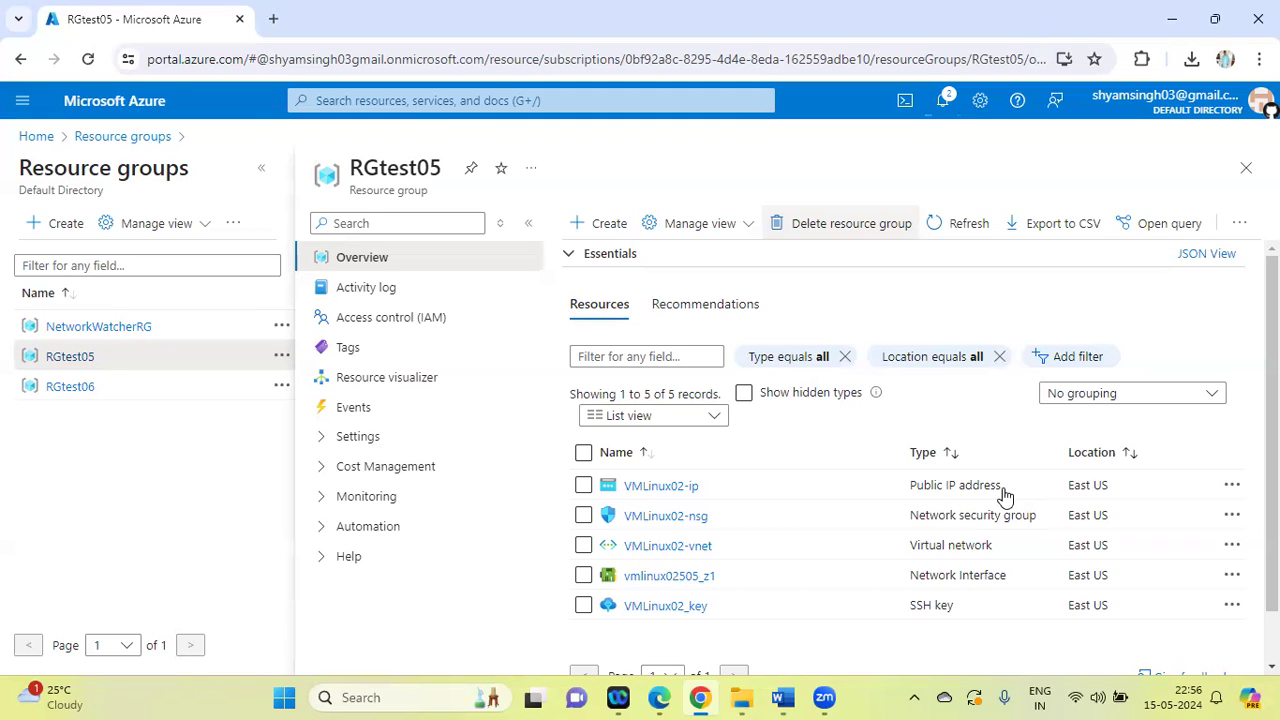
Repeat the deletion of resource group RGtest05, copying its name into the confirmation and accepting the permanent removal
left_click(790, 228)
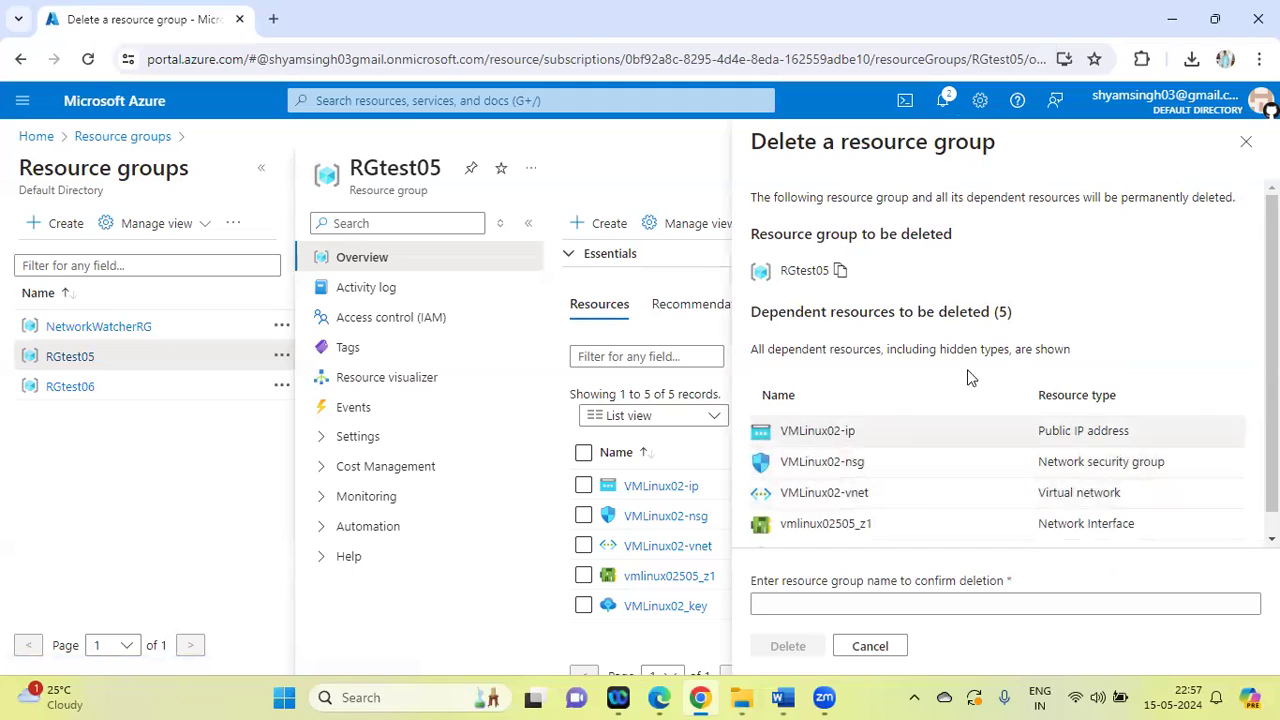
left_click(843, 272)
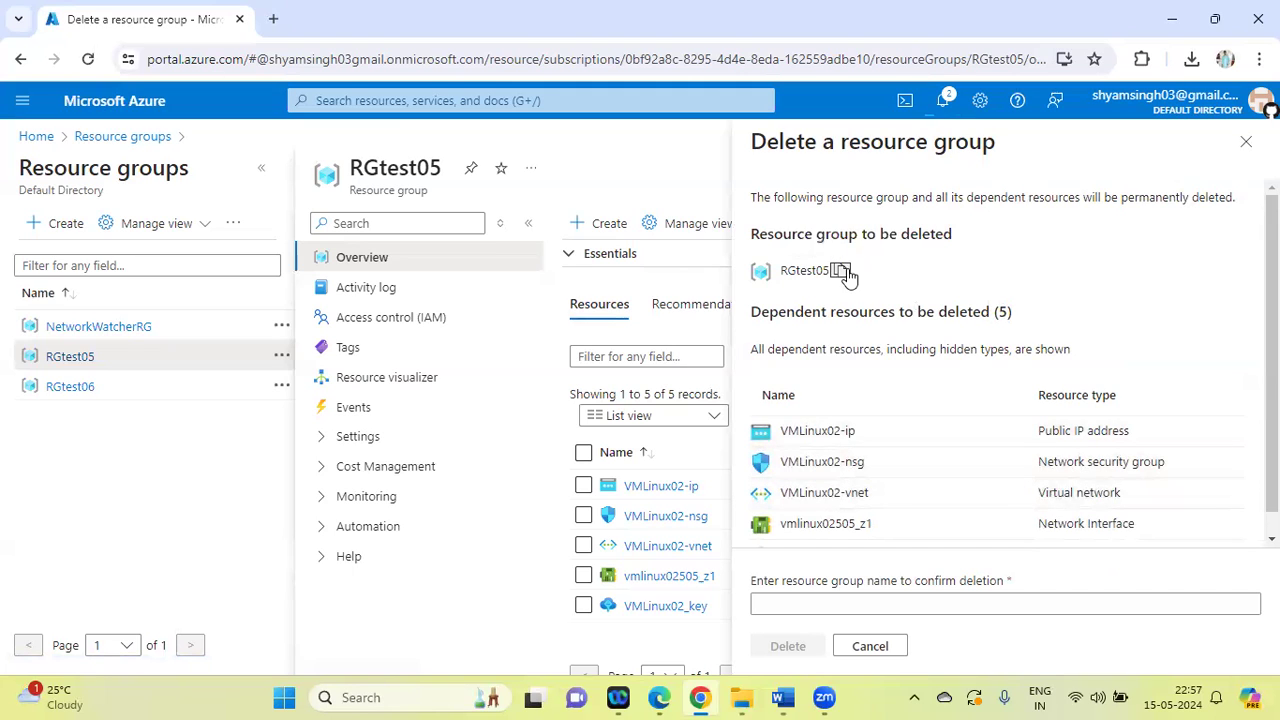
left_click(773, 606)
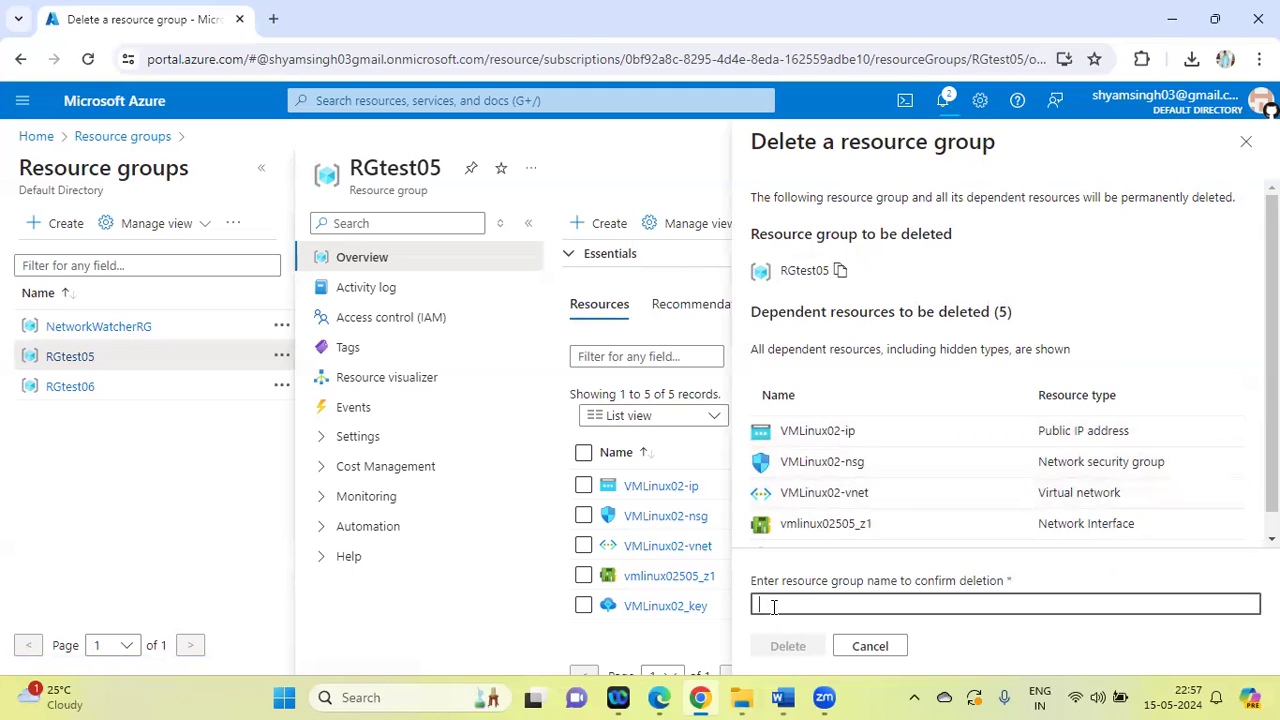
key("ctrl+v")
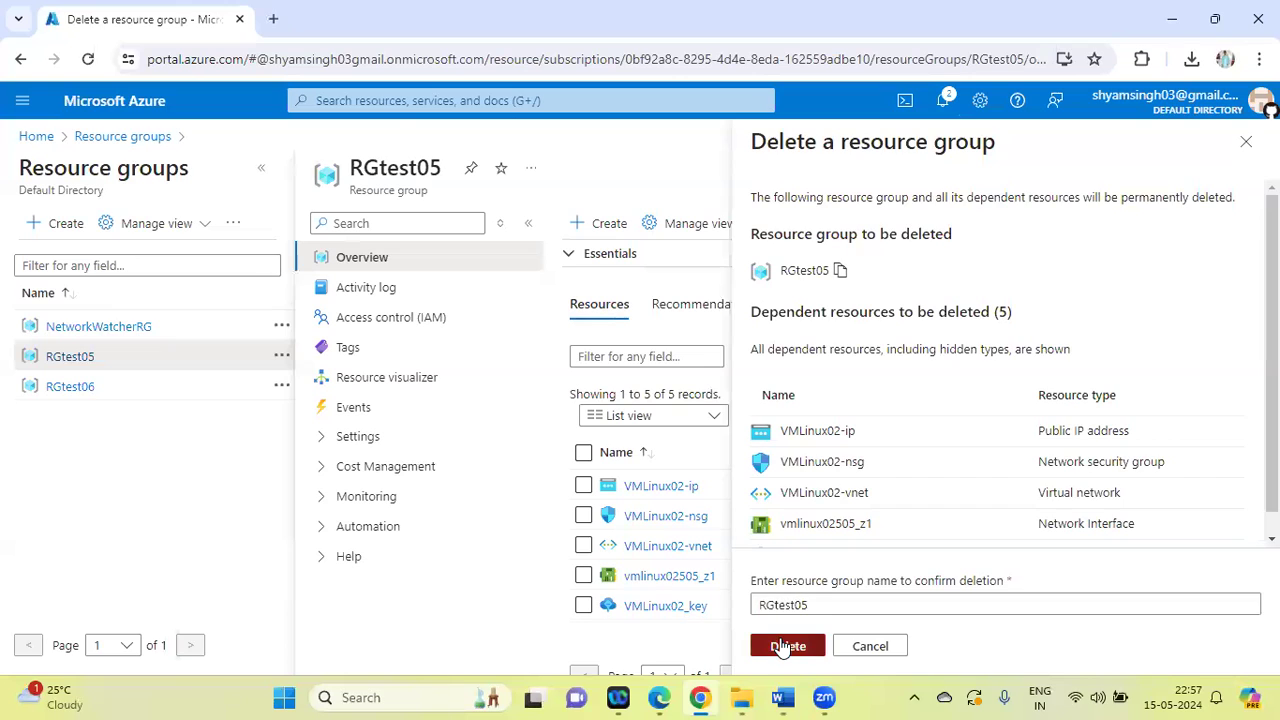
left_click(786, 646)
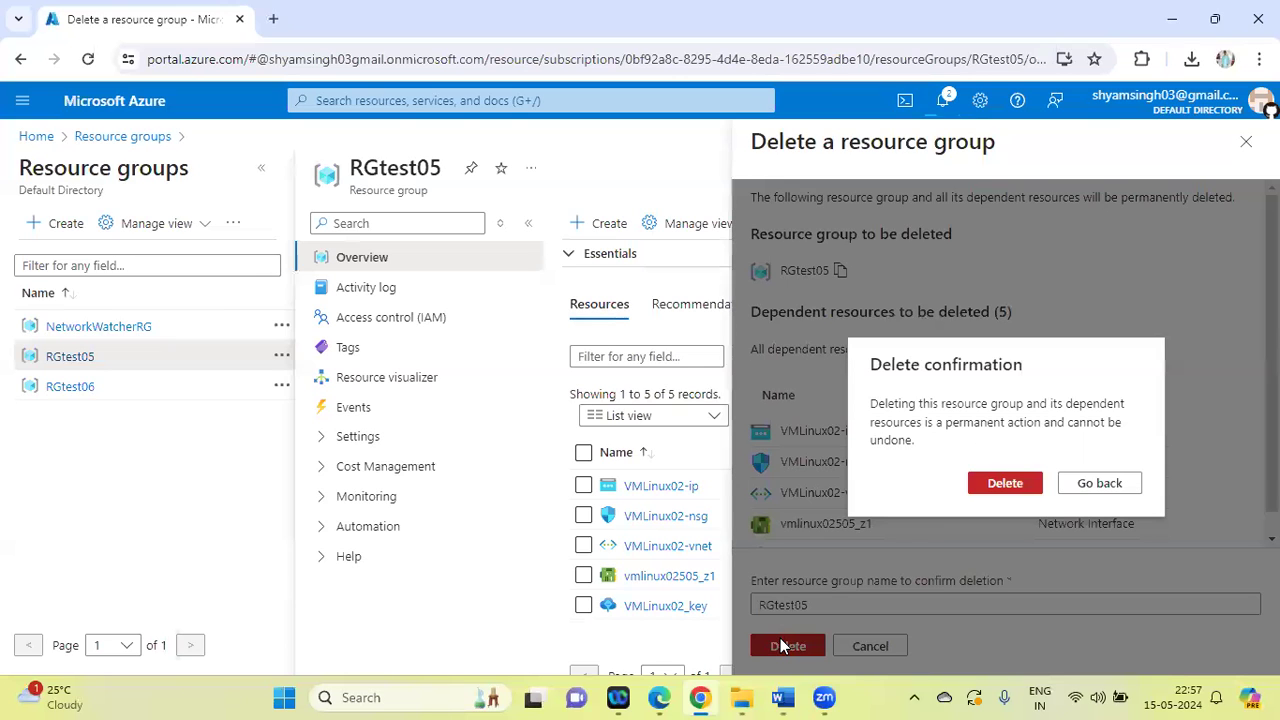
left_click(1004, 484)
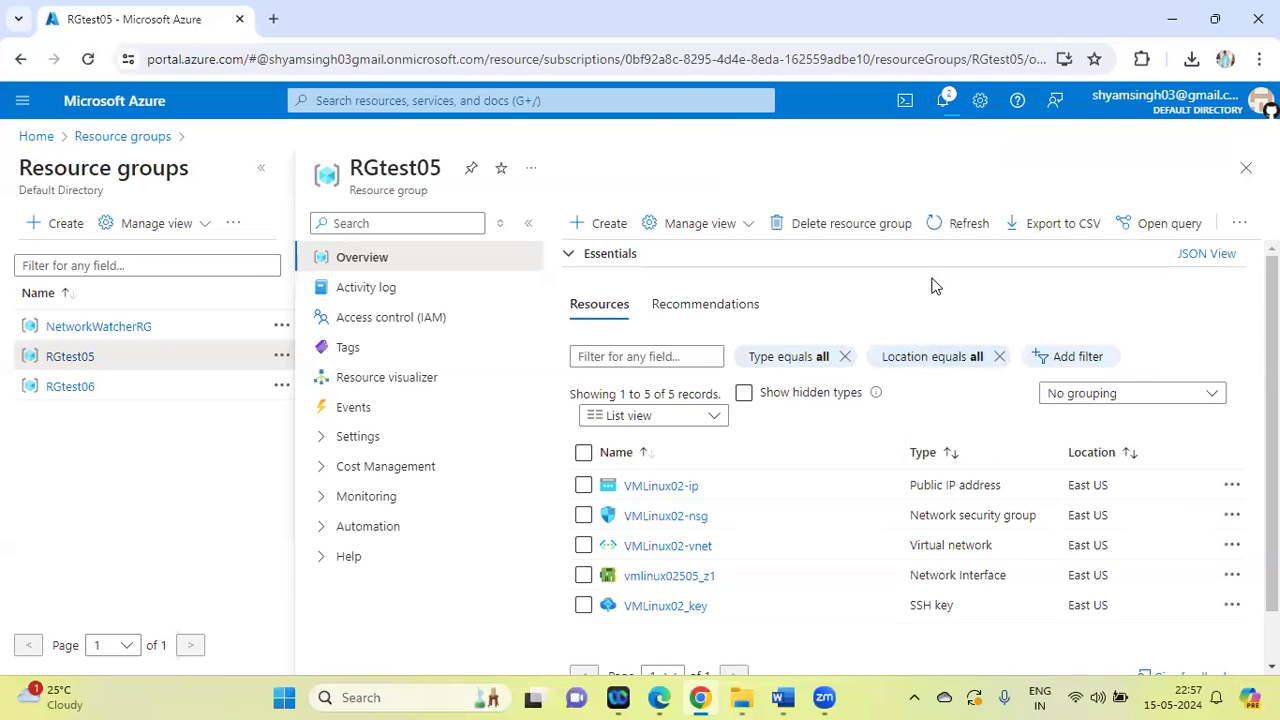
Delete the resource group RGtest06 with its dependent resources, entering RGtest06 as the confirmation name, without force delete
left_click(62, 387)
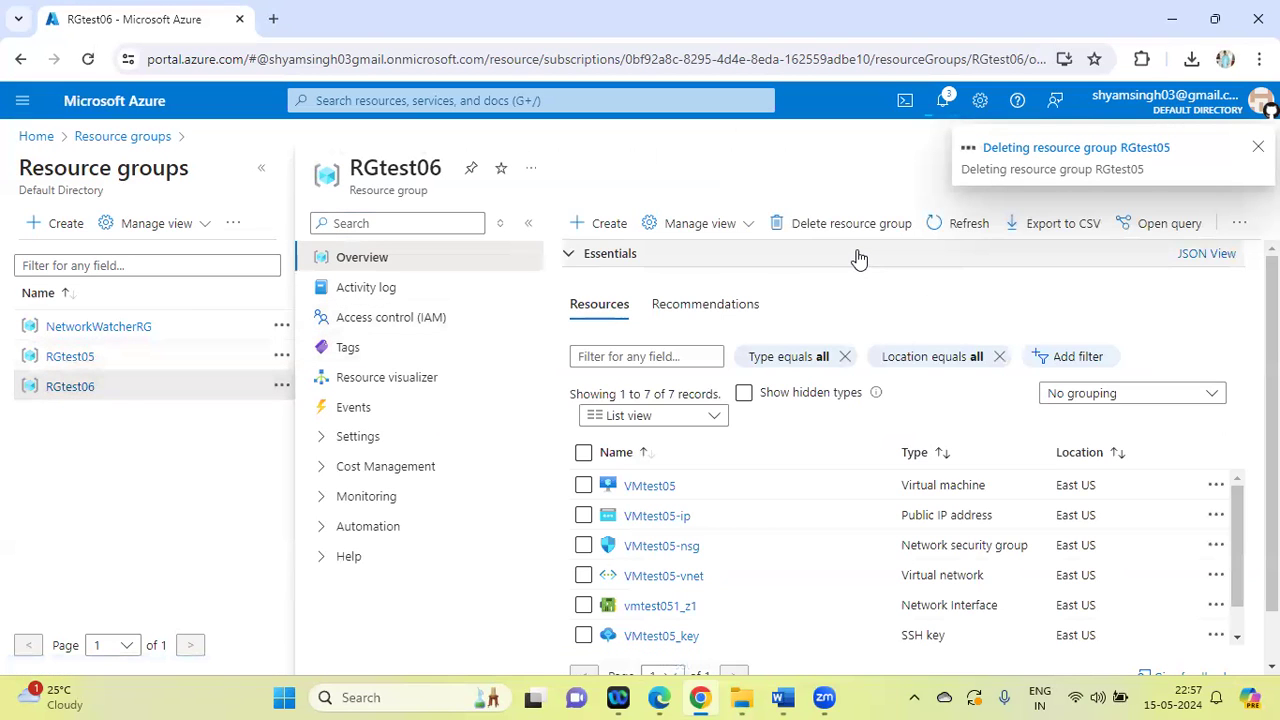
left_click(782, 224)
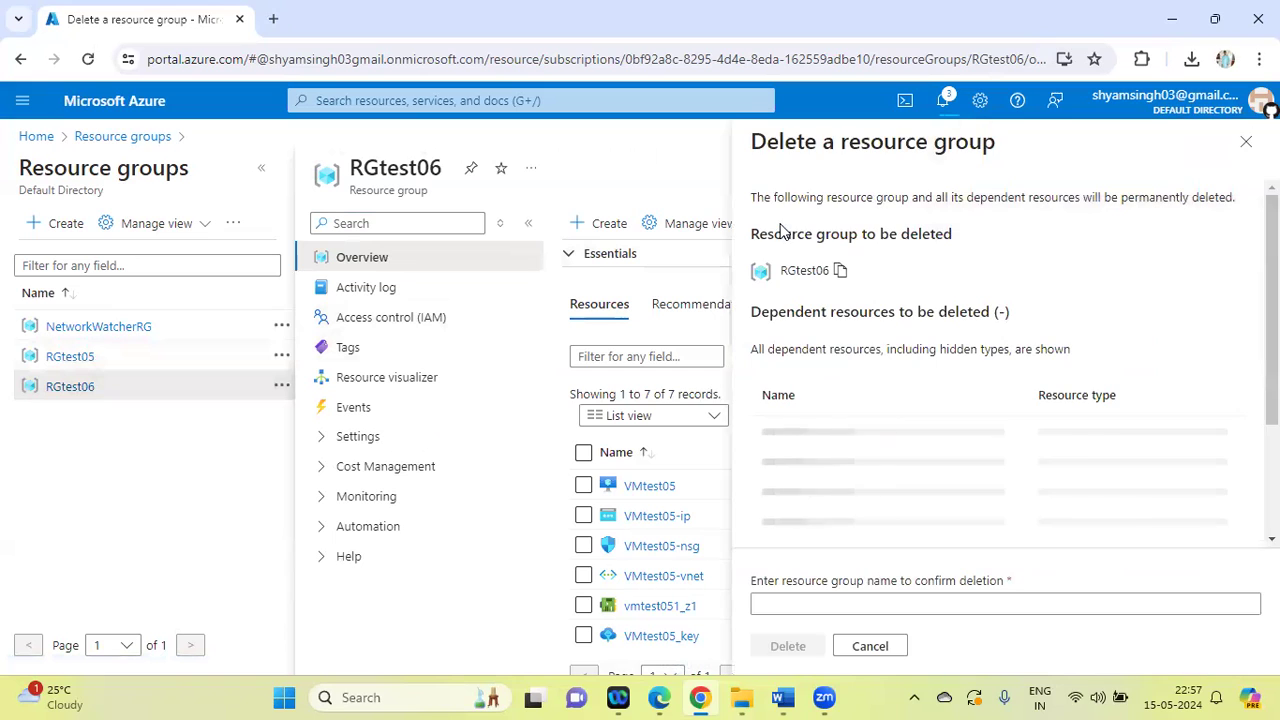
left_click(841, 271)
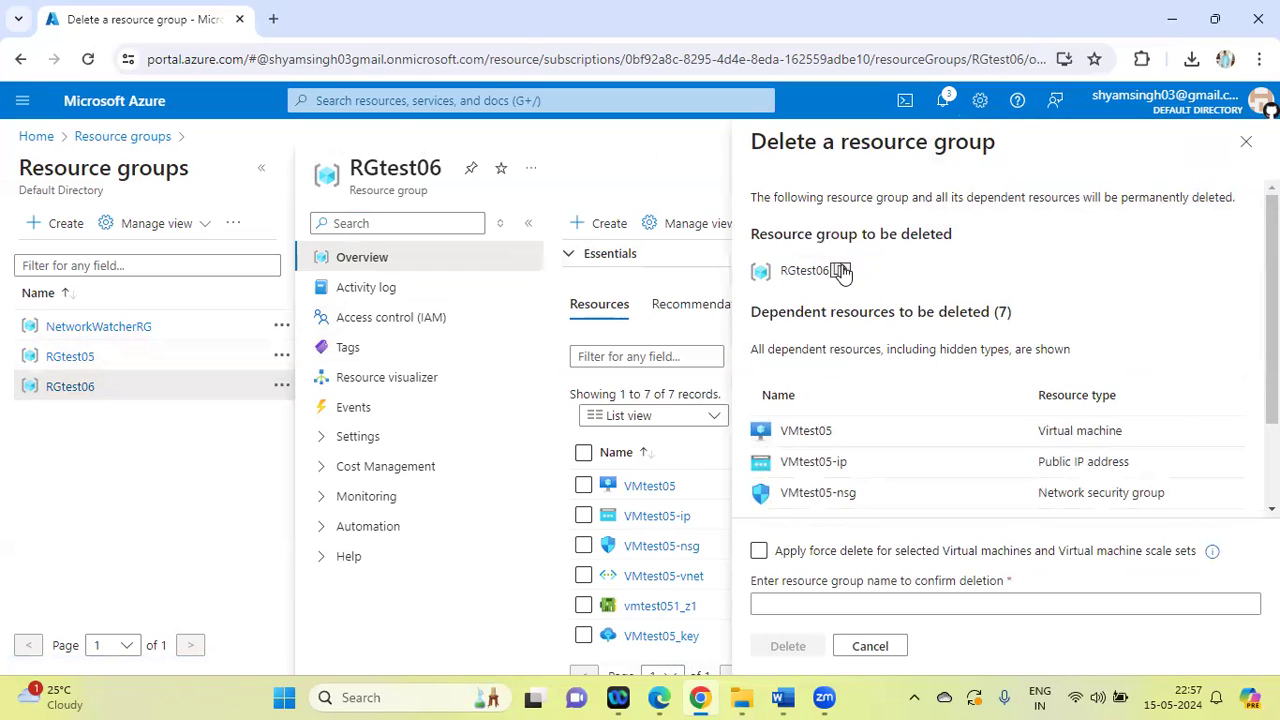
left_click(765, 603)
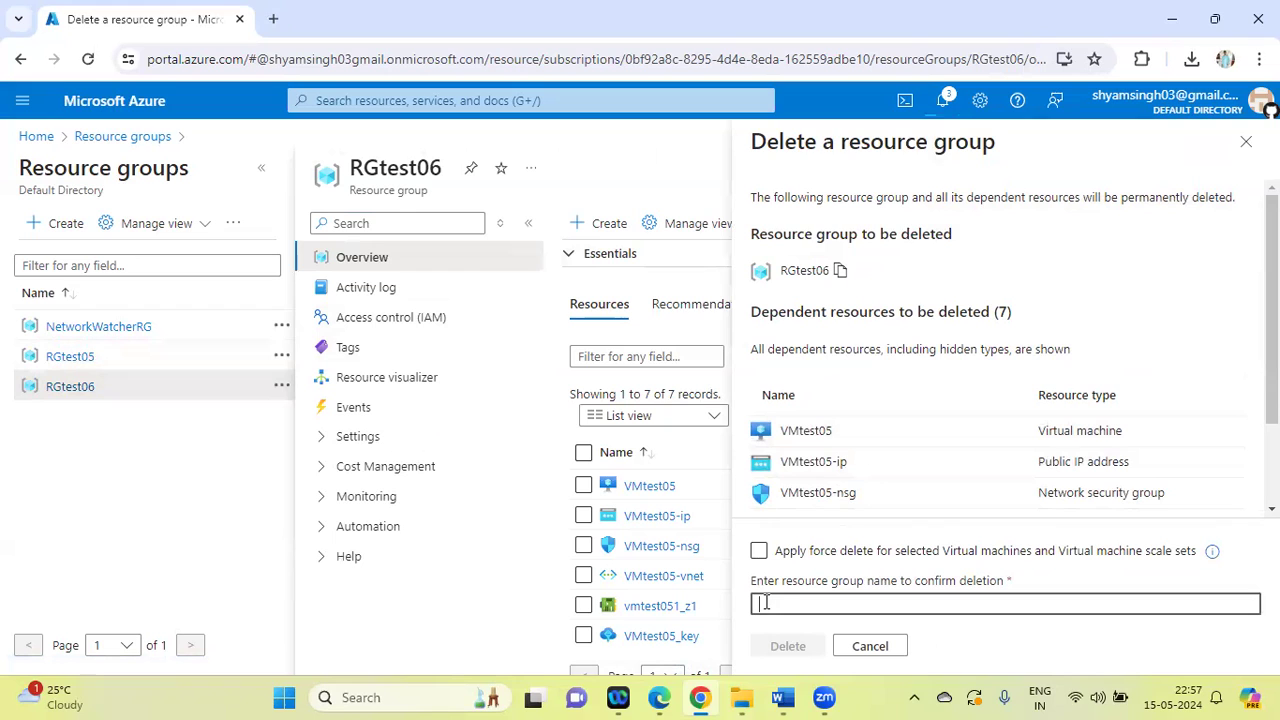
key("ctrl+v")
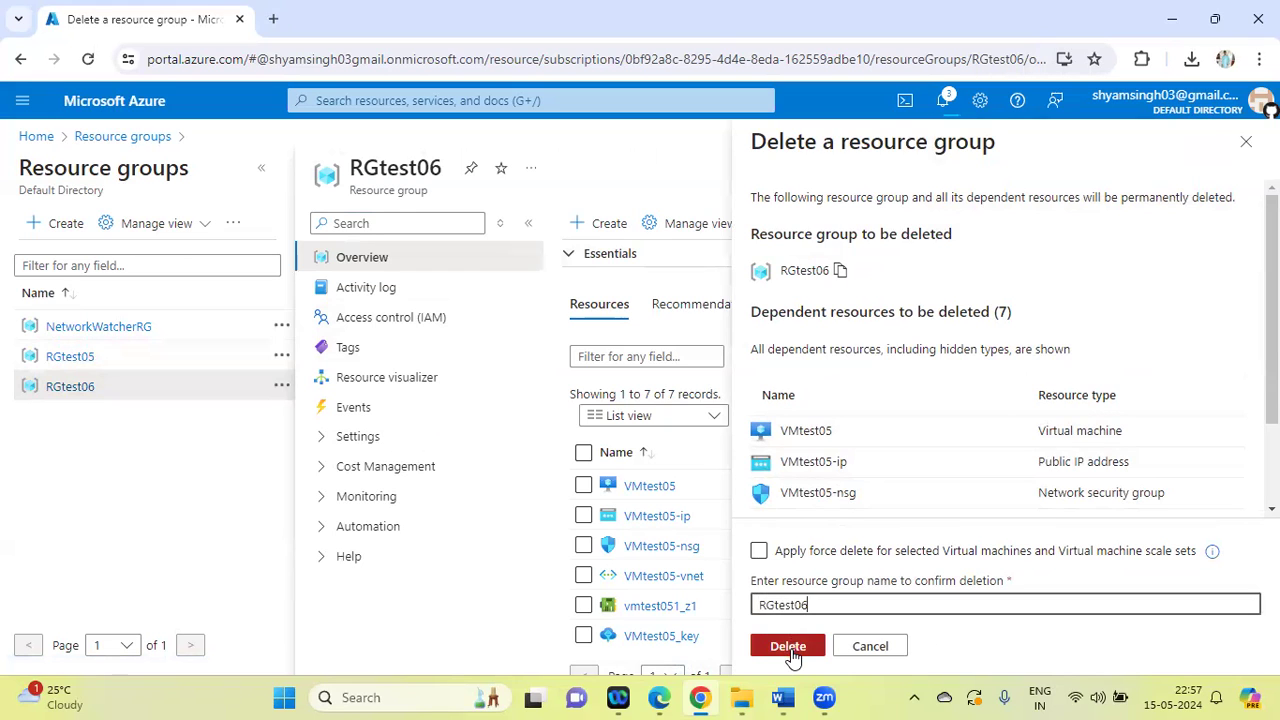
left_click(789, 647)
left_click(1005, 490)
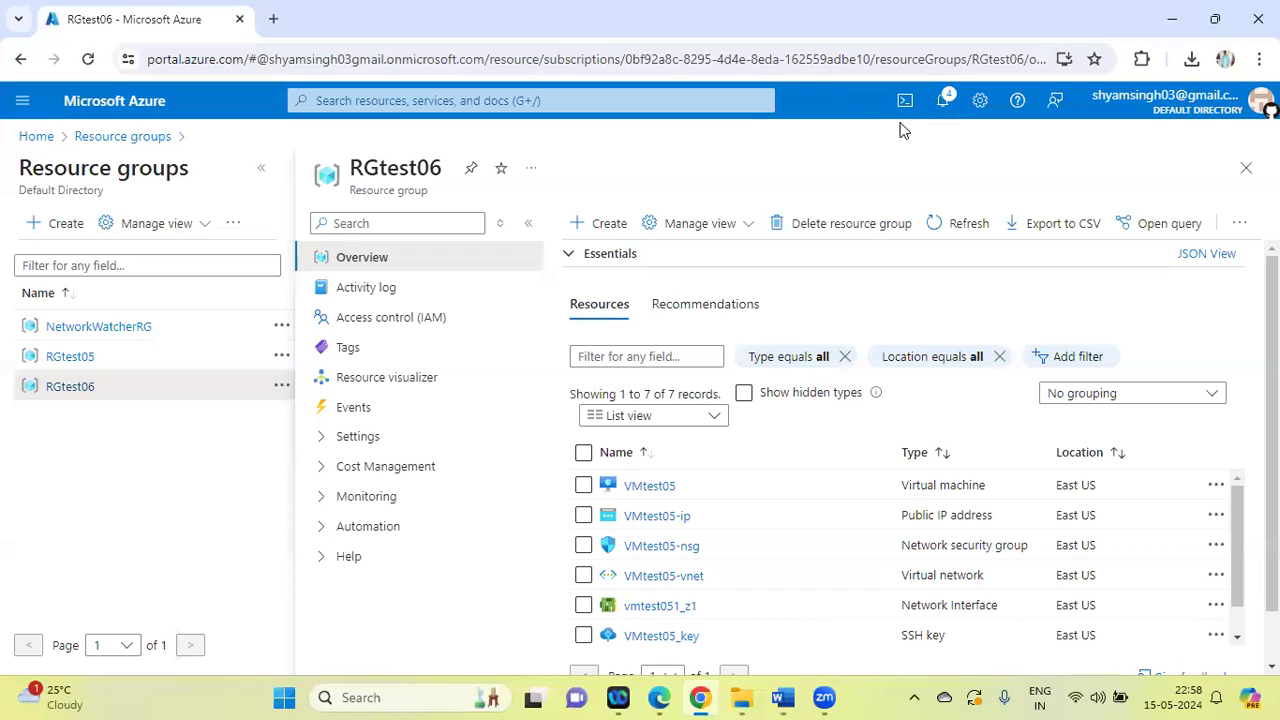
left_click(781, 51)
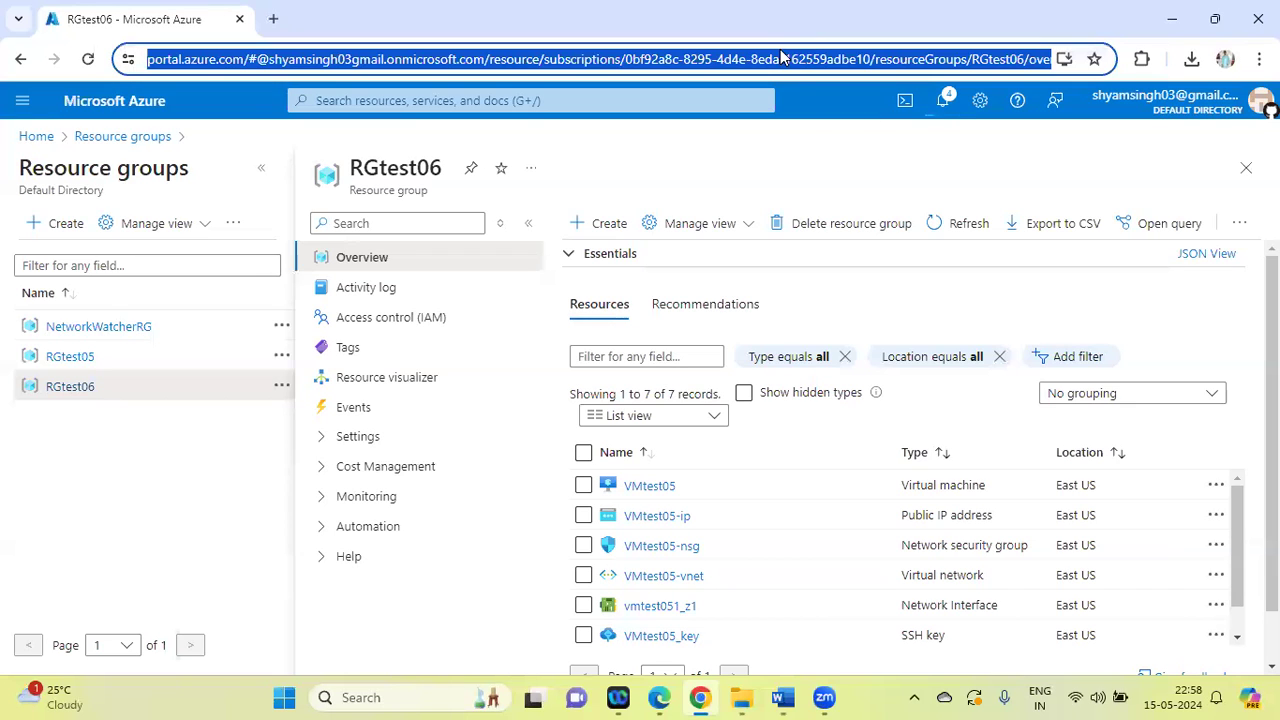
Reload the Azure portal home page, list the resource groups and show the notifications to check the deletion status
type("port")
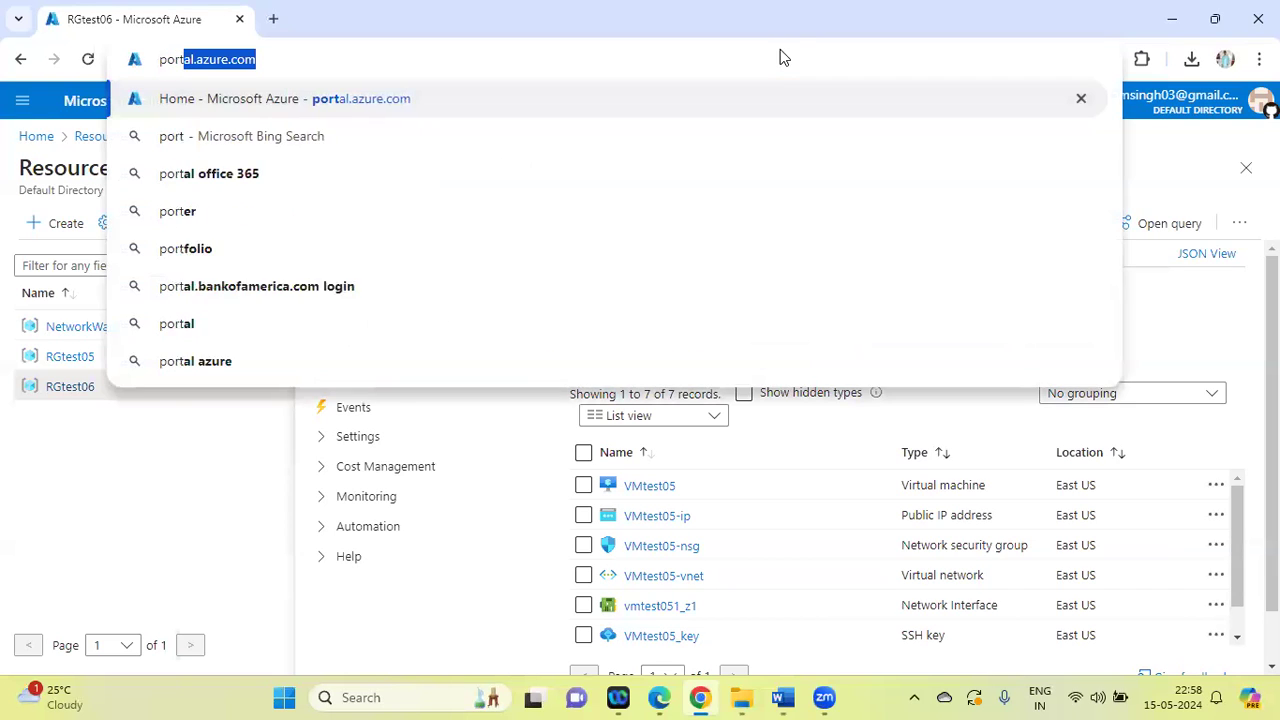
key("Return")
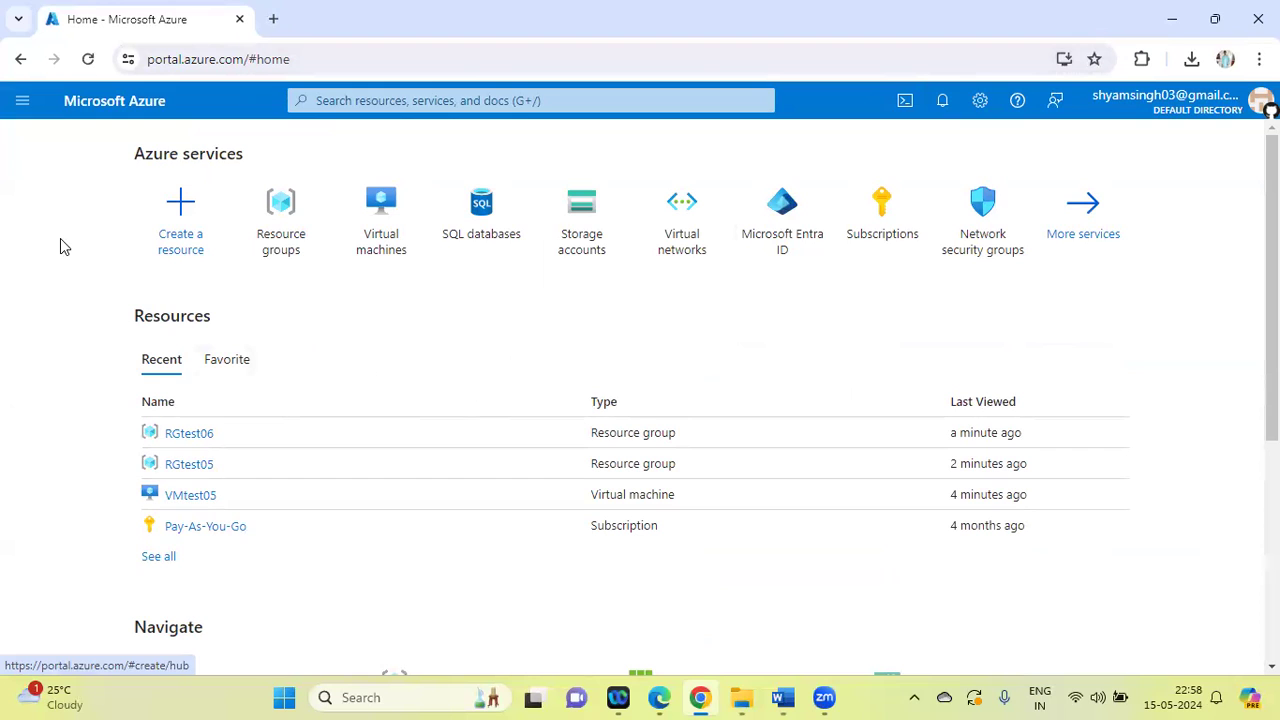
left_click(278, 208)
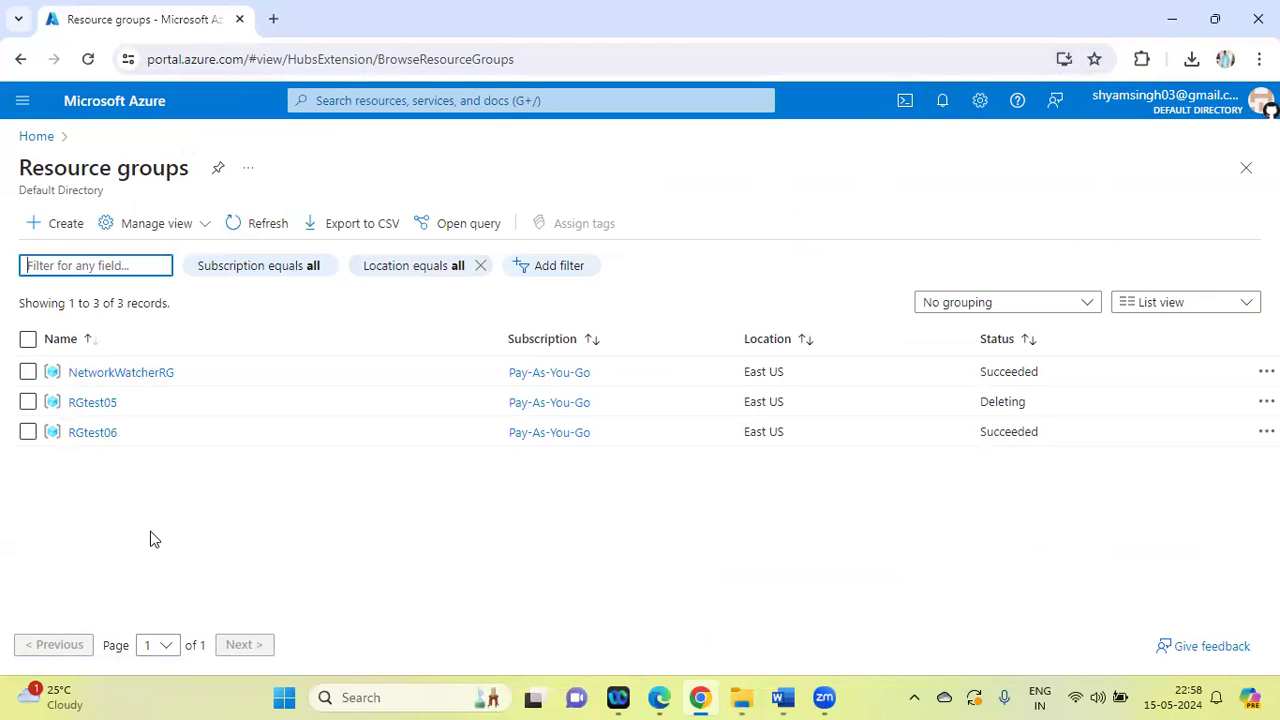
left_click(940, 103)
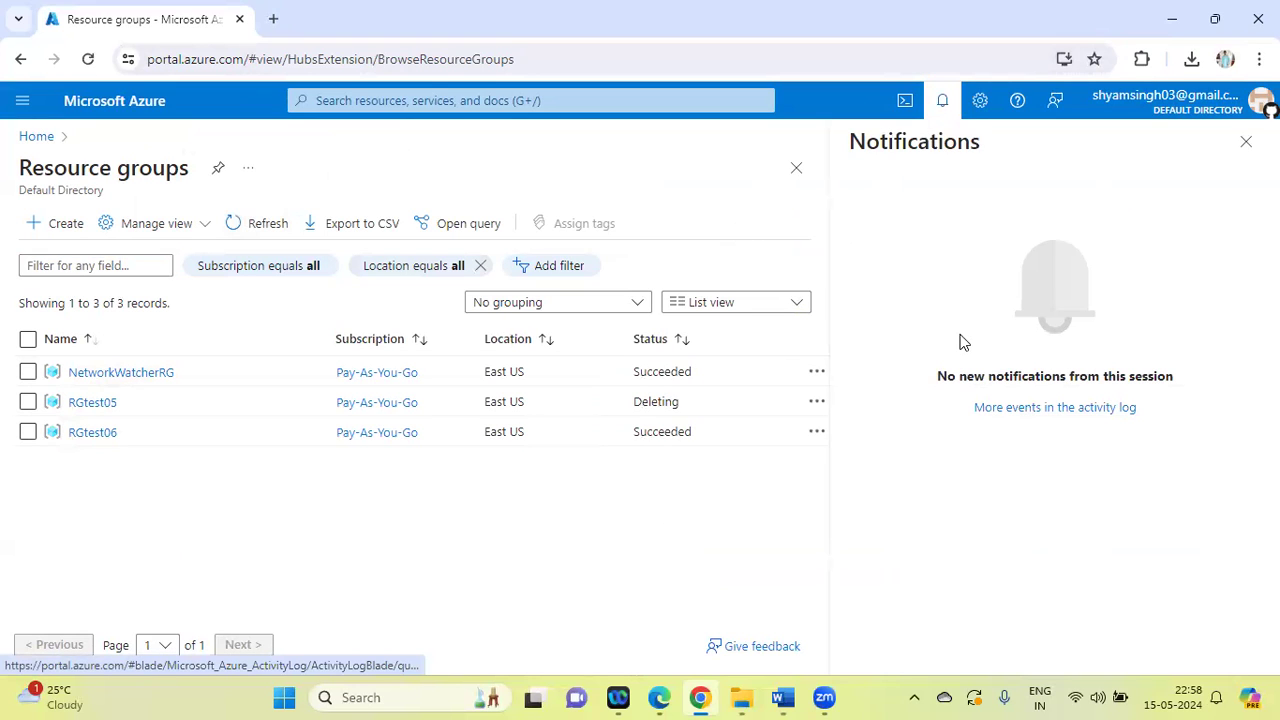
Open RGtest05 to check its deletion, and return through the portal home to the resource groups list
left_click(92, 402)
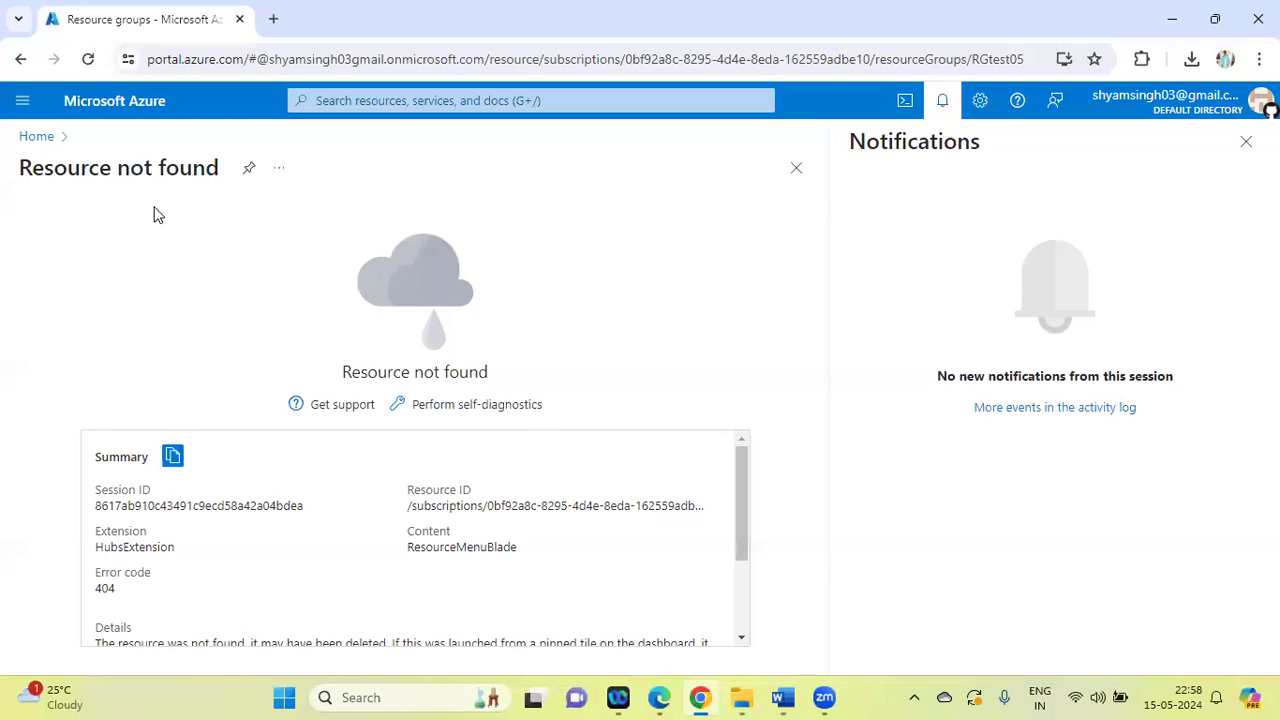
left_click(37, 137)
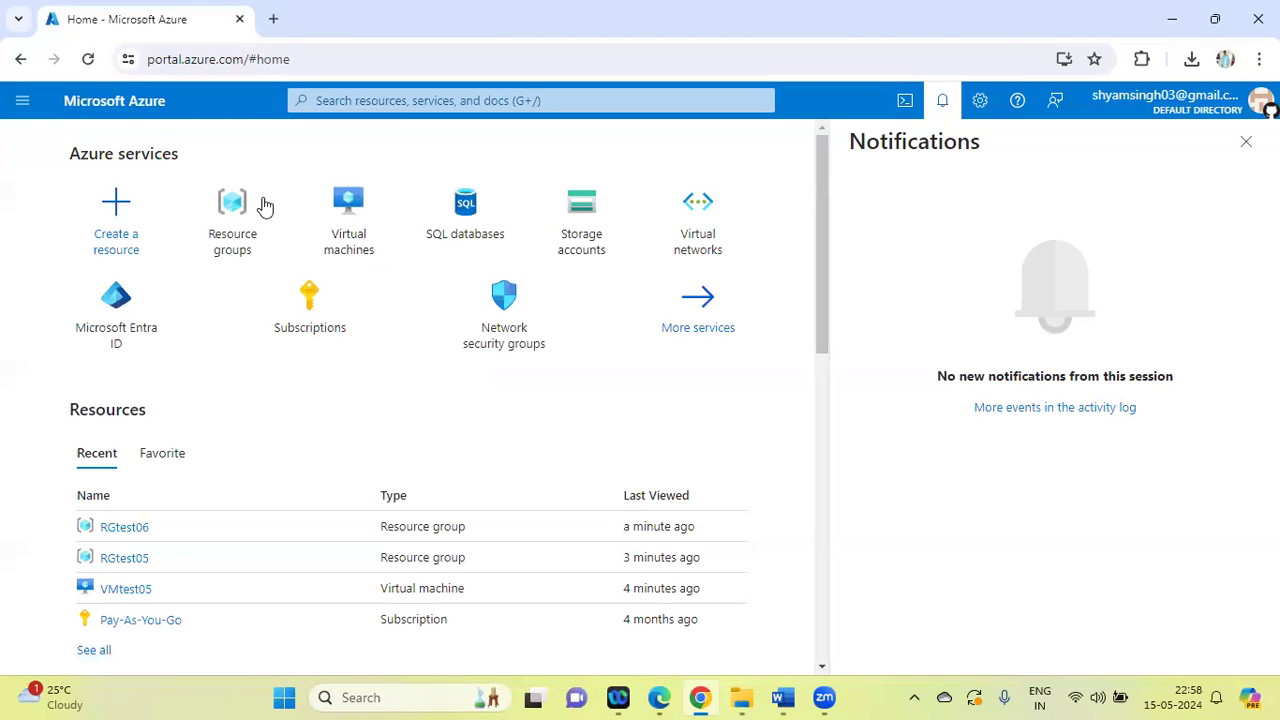
left_click(227, 203)
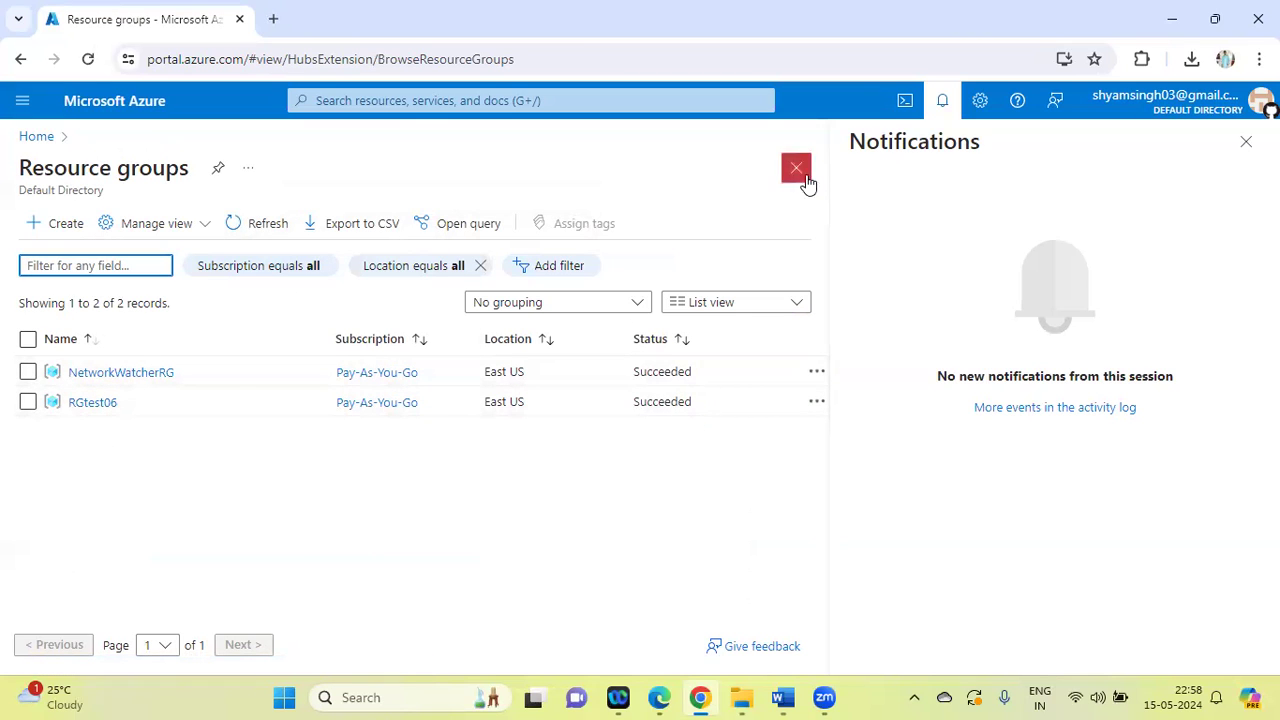
left_click(703, 179)
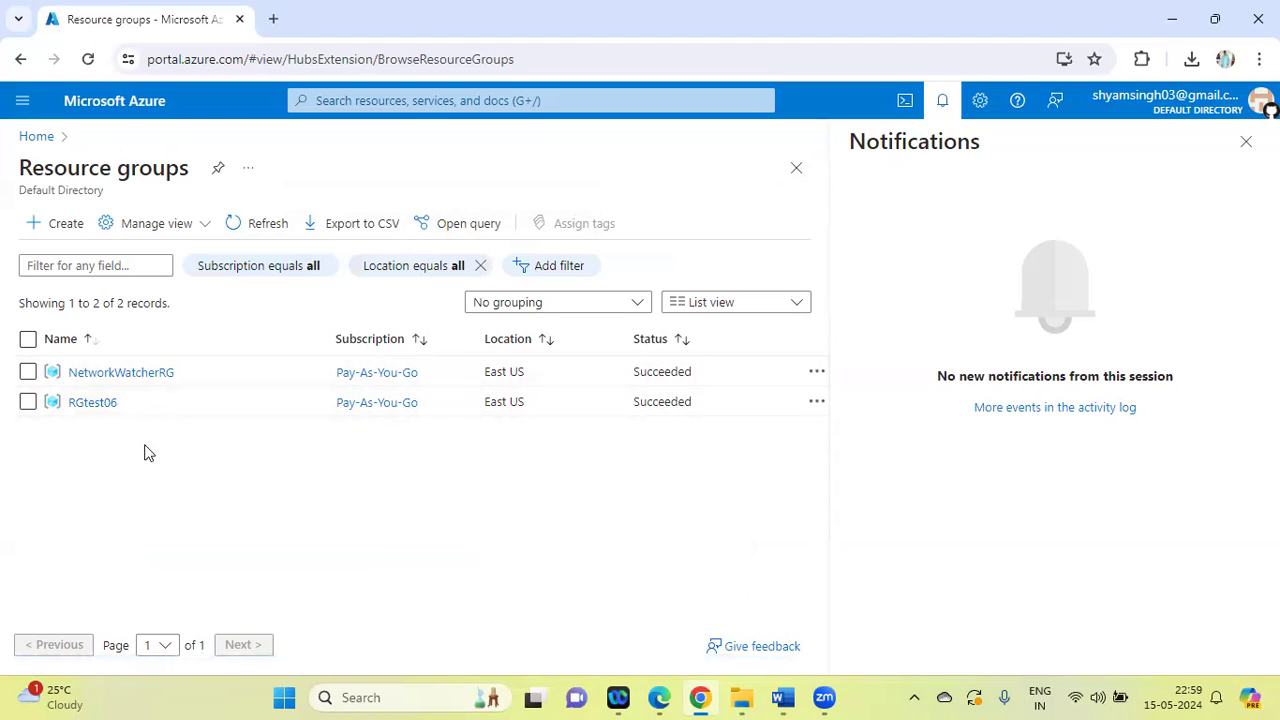
Repeat the deletion of resource group RGtest06, copying its name into the confirmation and accepting the permanent removal
left_click(83, 404)
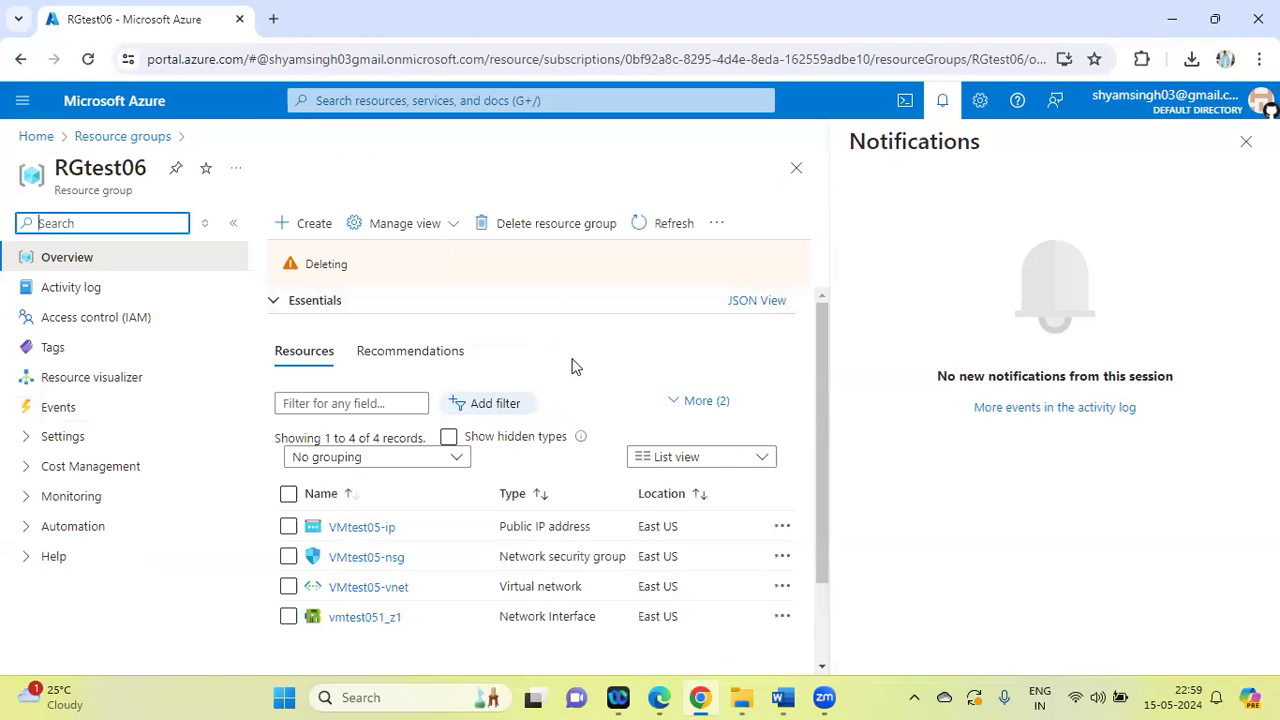
left_click(481, 228)
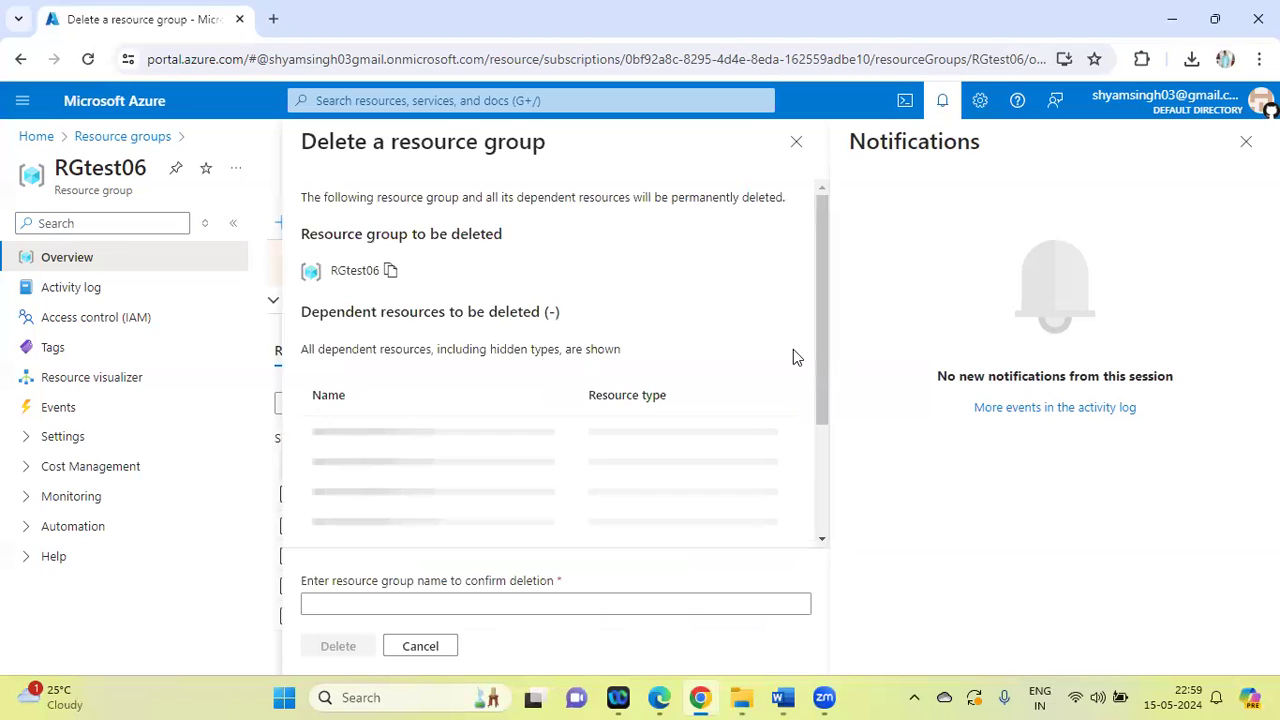
left_click(390, 270)
left_click(370, 606)
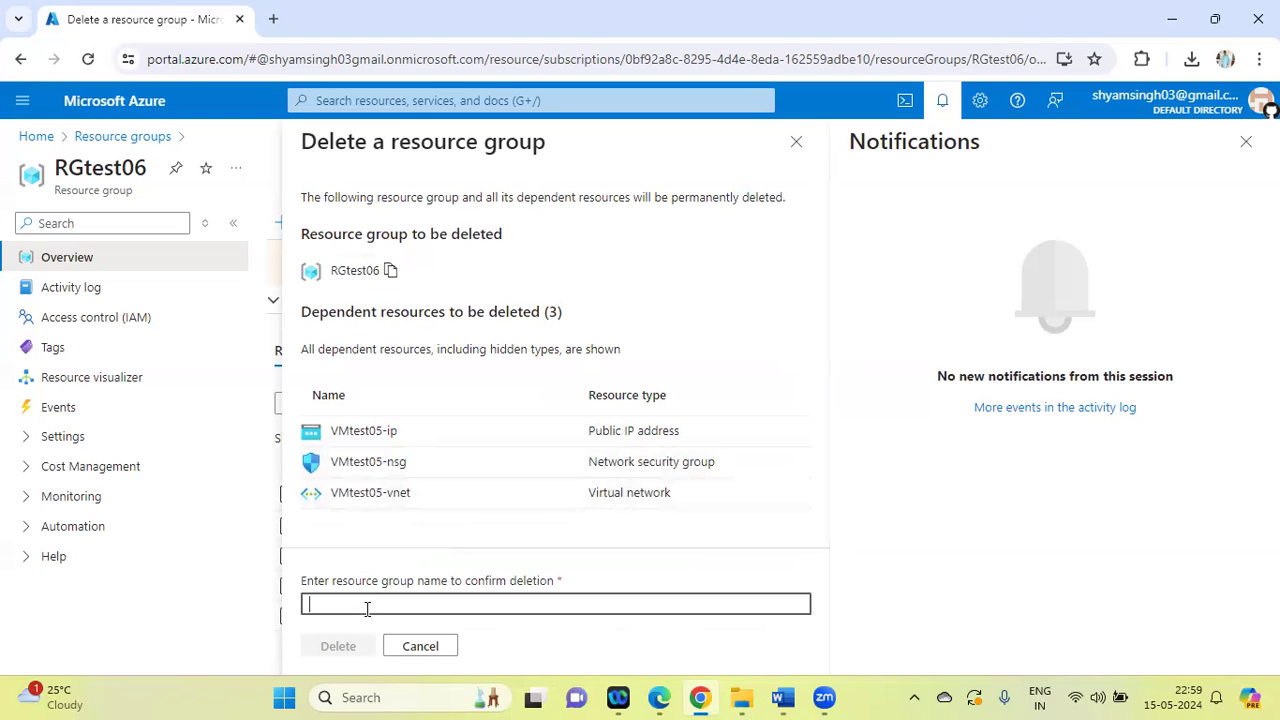
key("ctrl+v")
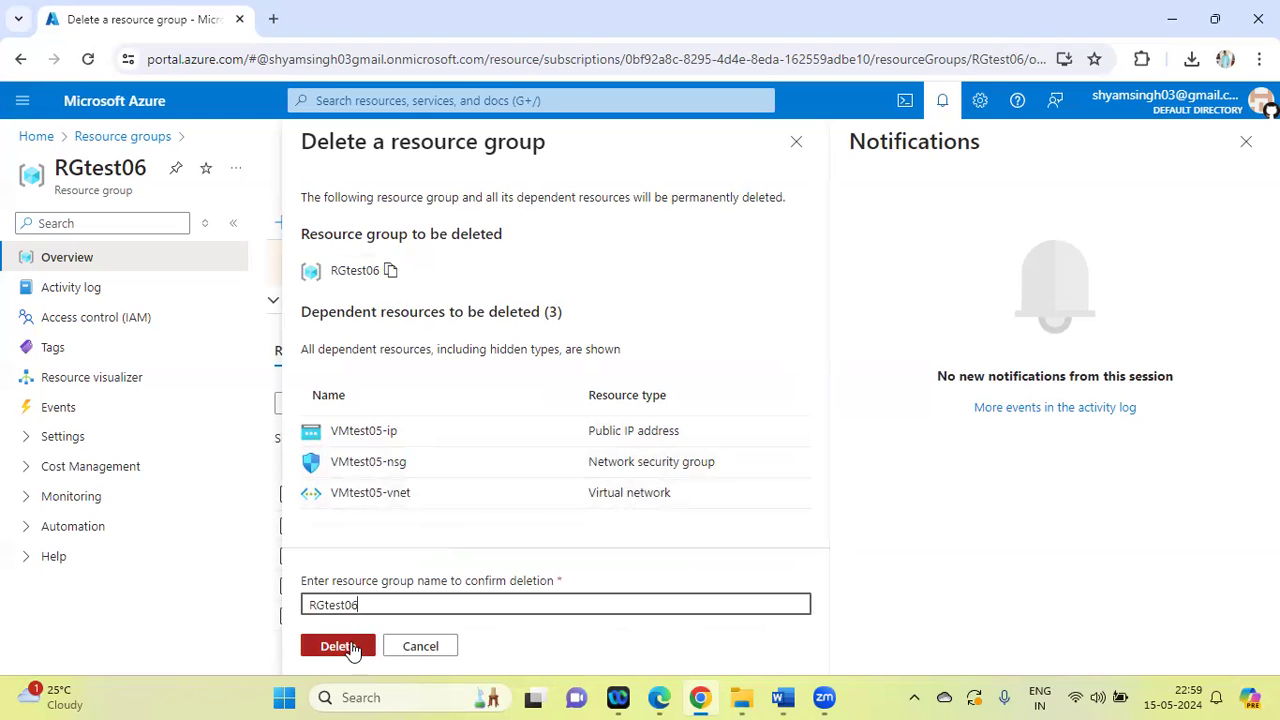
left_click(342, 647)
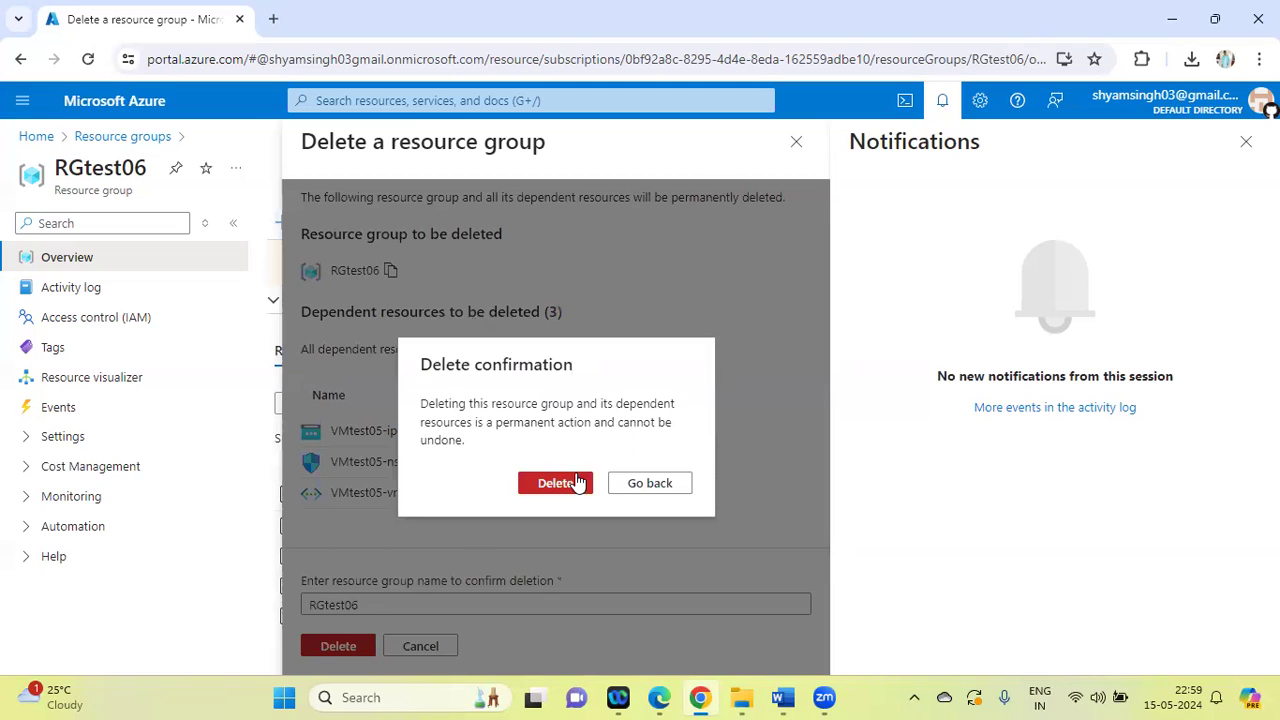
left_click(565, 485)
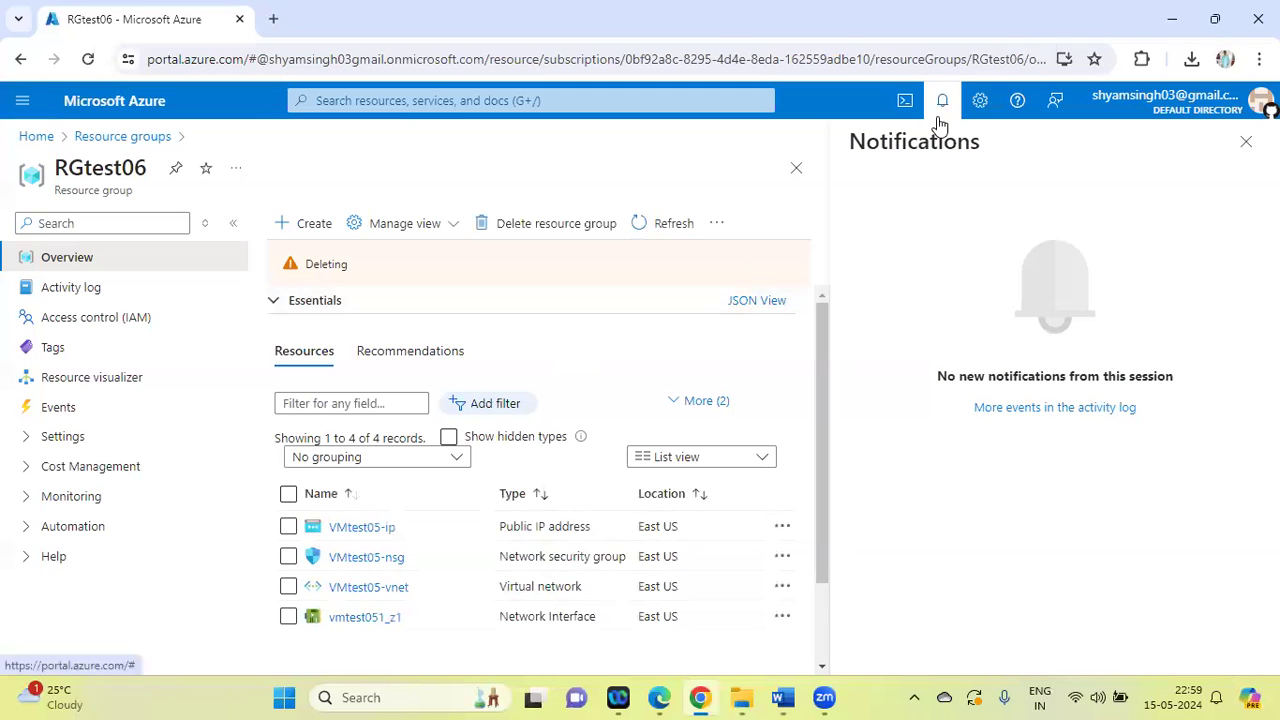
Return to the resource groups list and check the notification options for the RGtest06 deletion
left_click(141, 136)
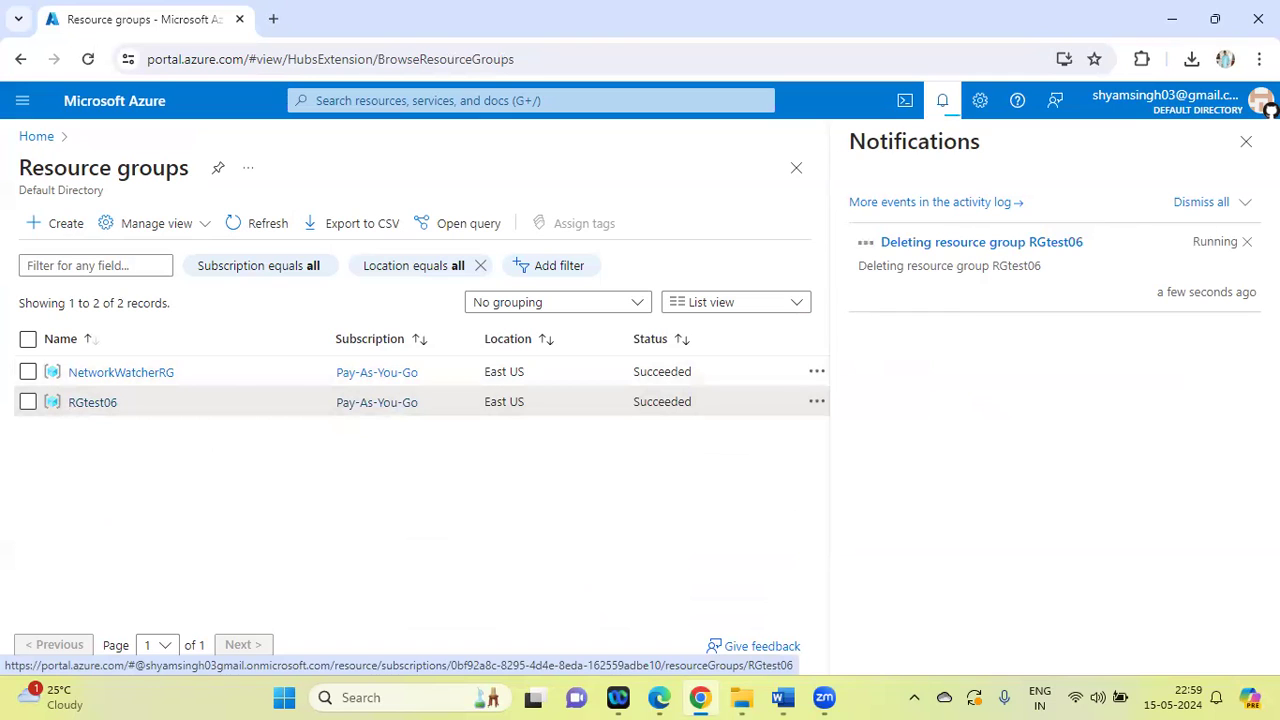
left_click(1246, 204)
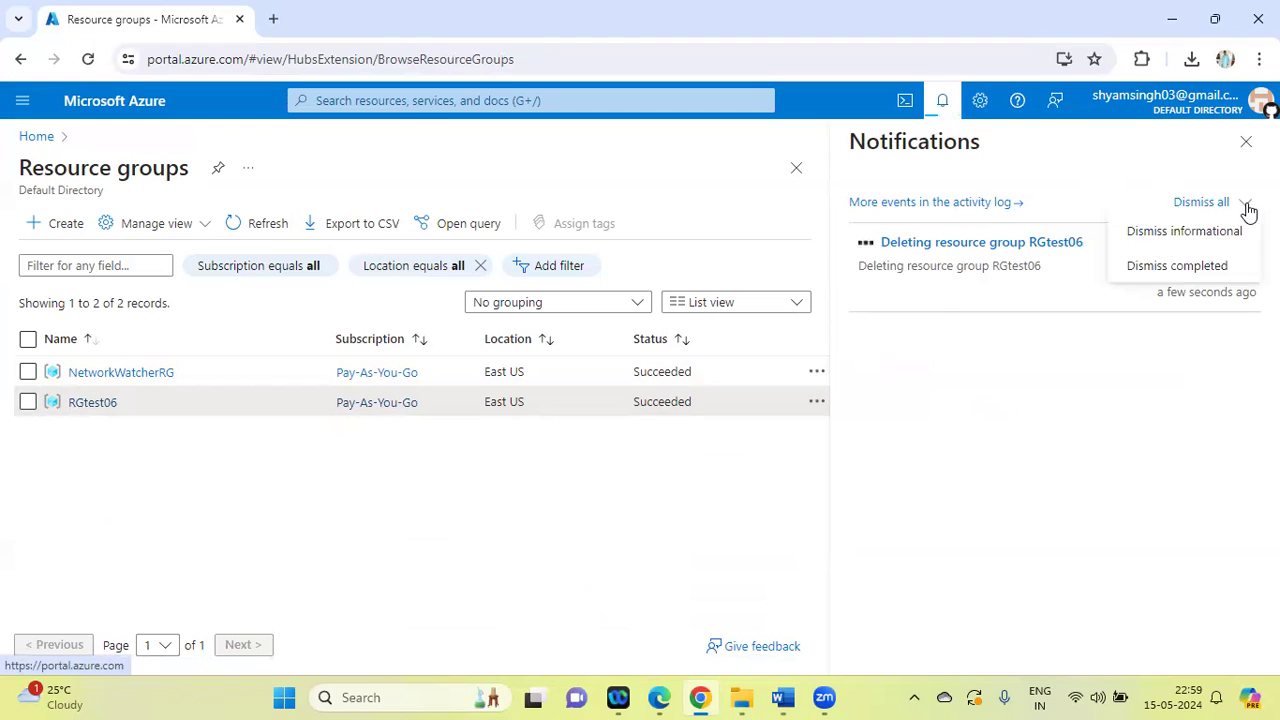
left_click(742, 177)
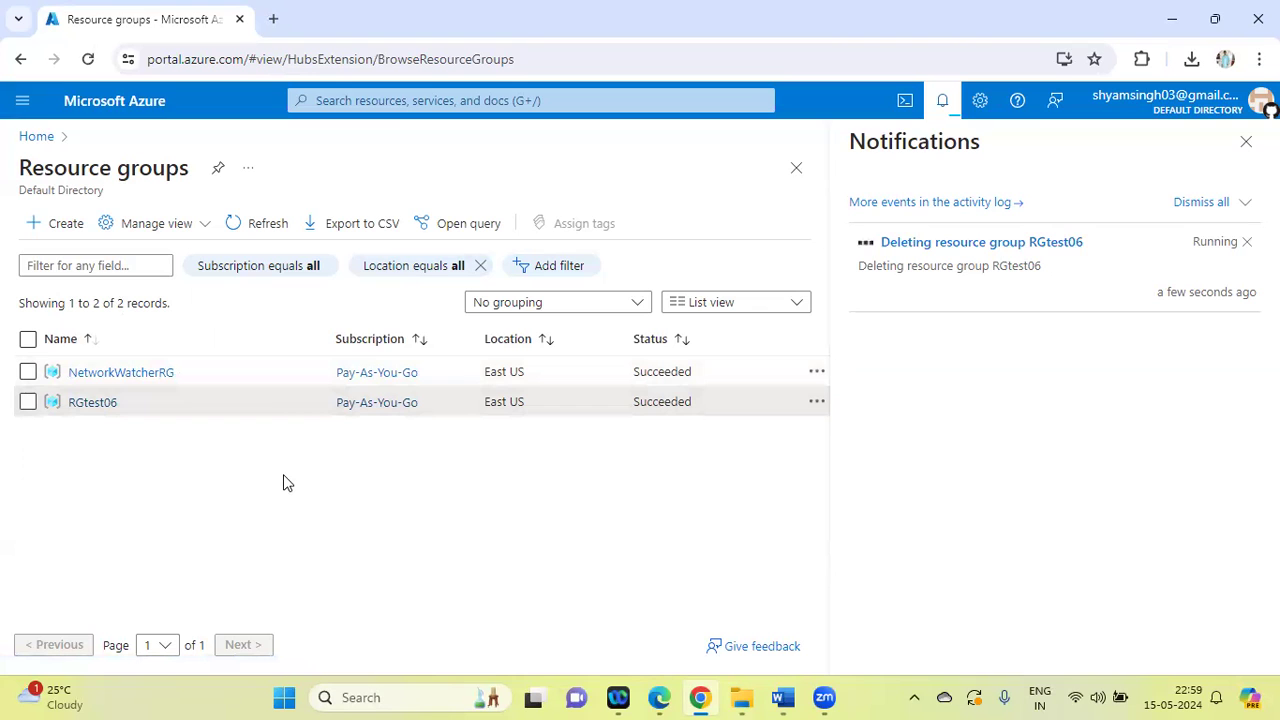
Switch to the AZ-104 Labs document in Word and select the task line "Access through SSH Key"
left_click(783, 697)
left_click(607, 372)
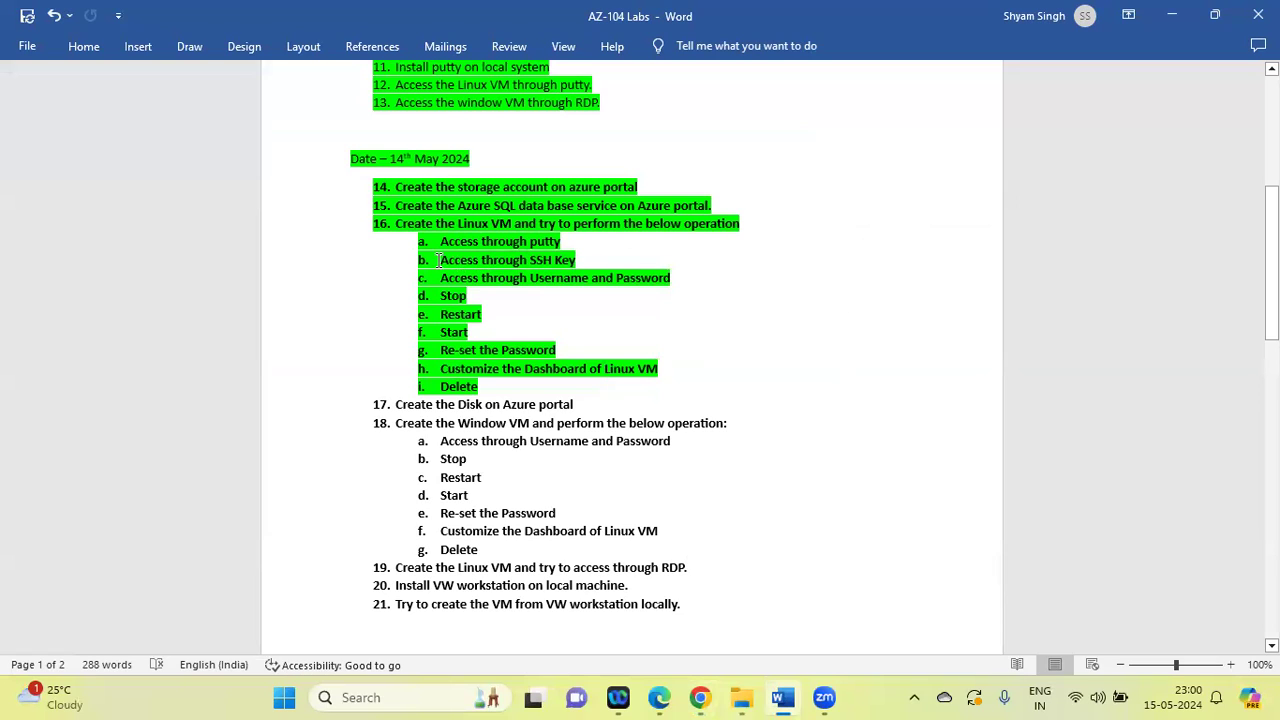
left_click_drag(438, 260, 583, 260)
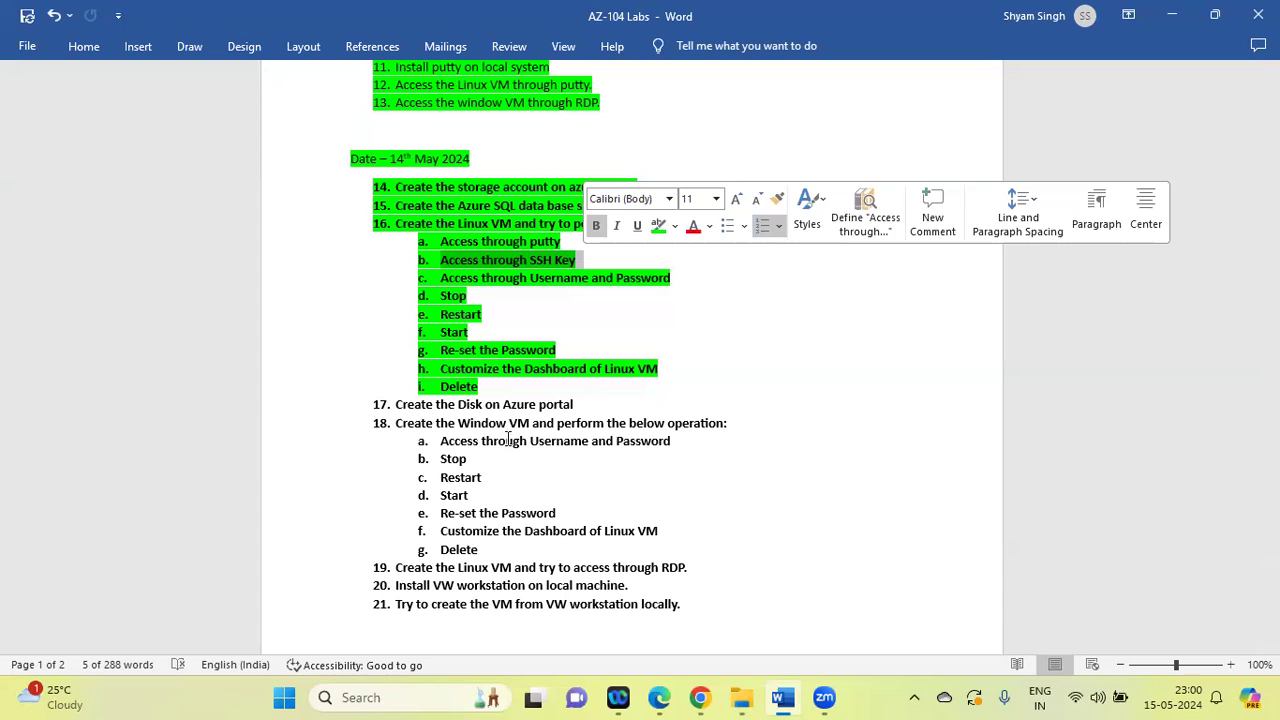
Launch PuTTY, load linux_05 from Downloads as the SSH authentication private key, and close the configuration without connecting
left_click(360, 699)
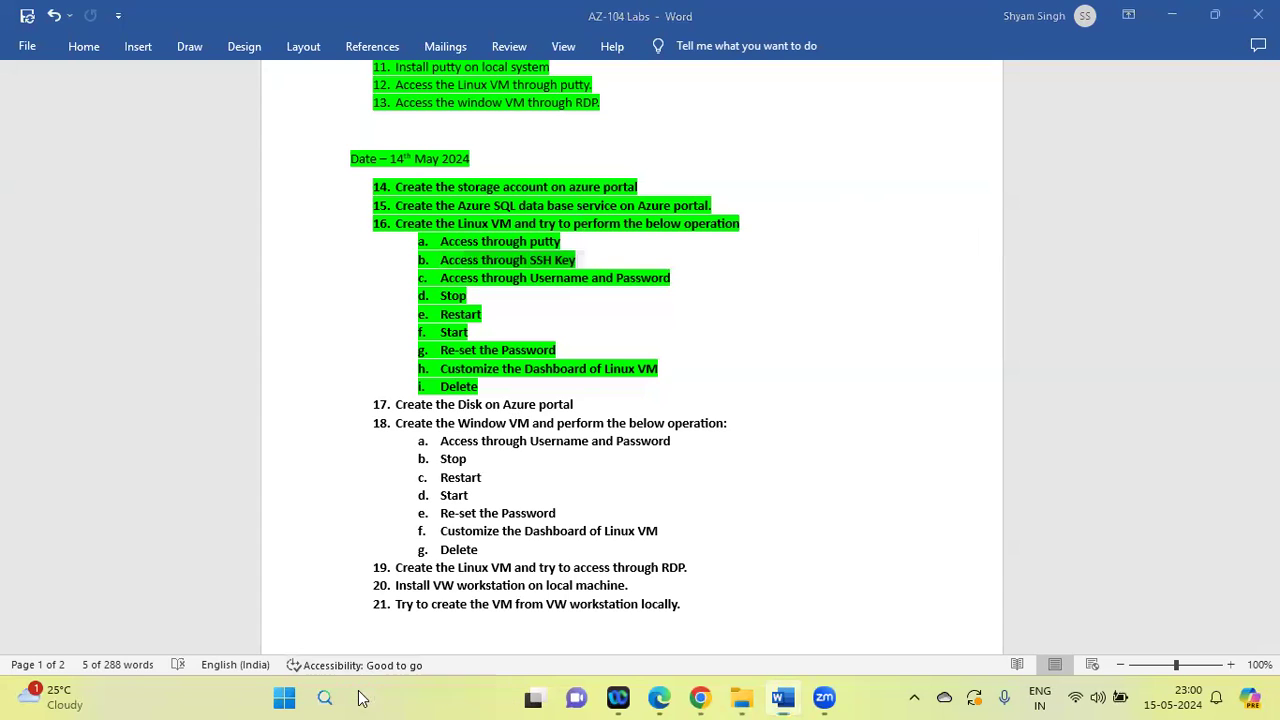
type("putt")
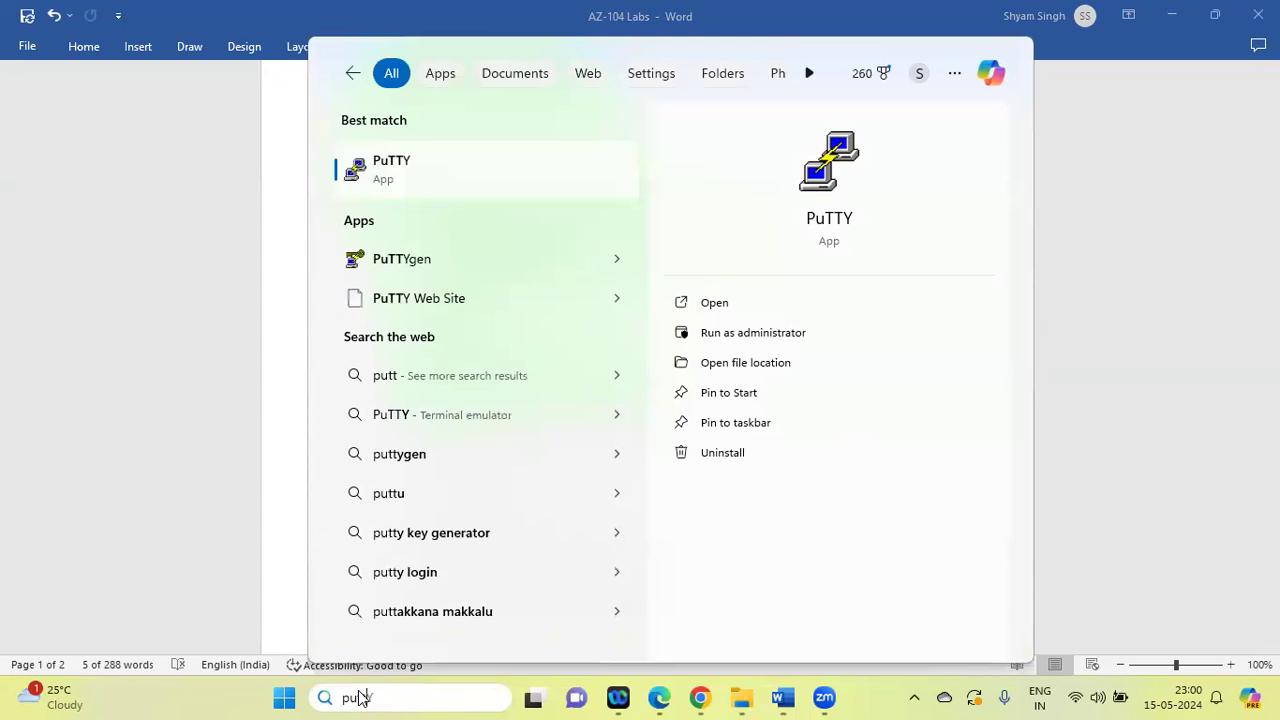
key("Return")
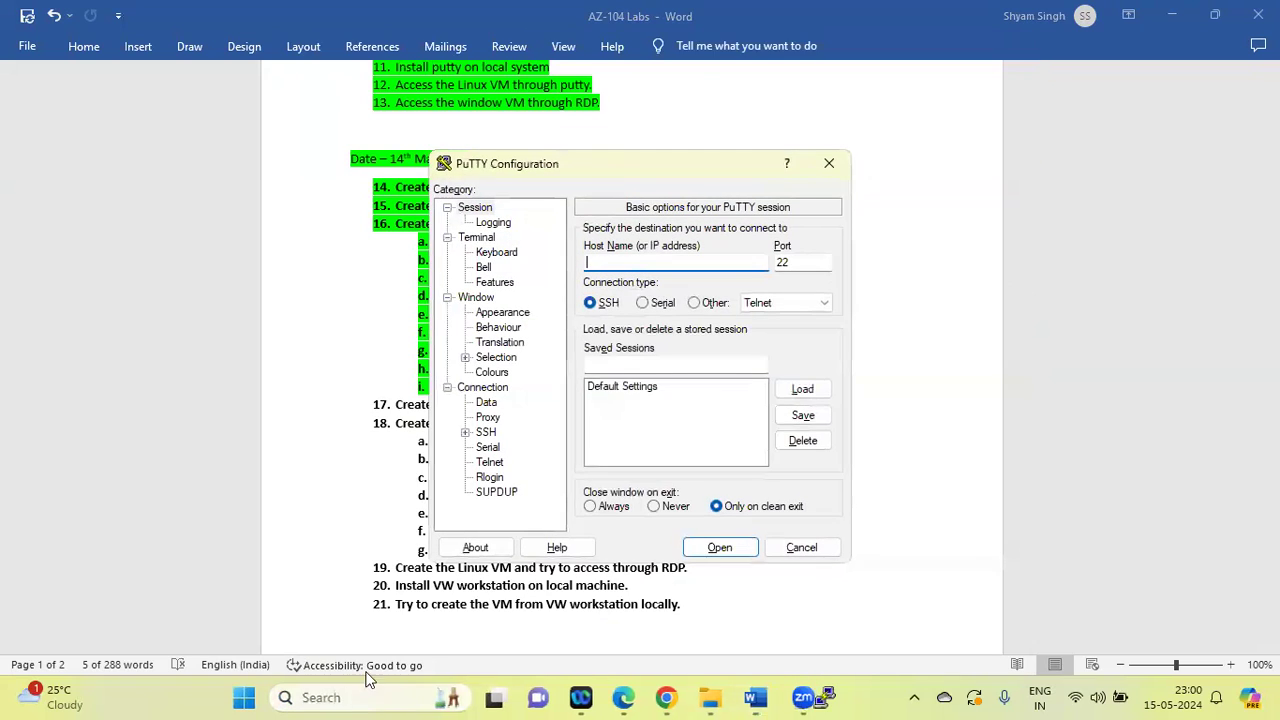
left_click(466, 432)
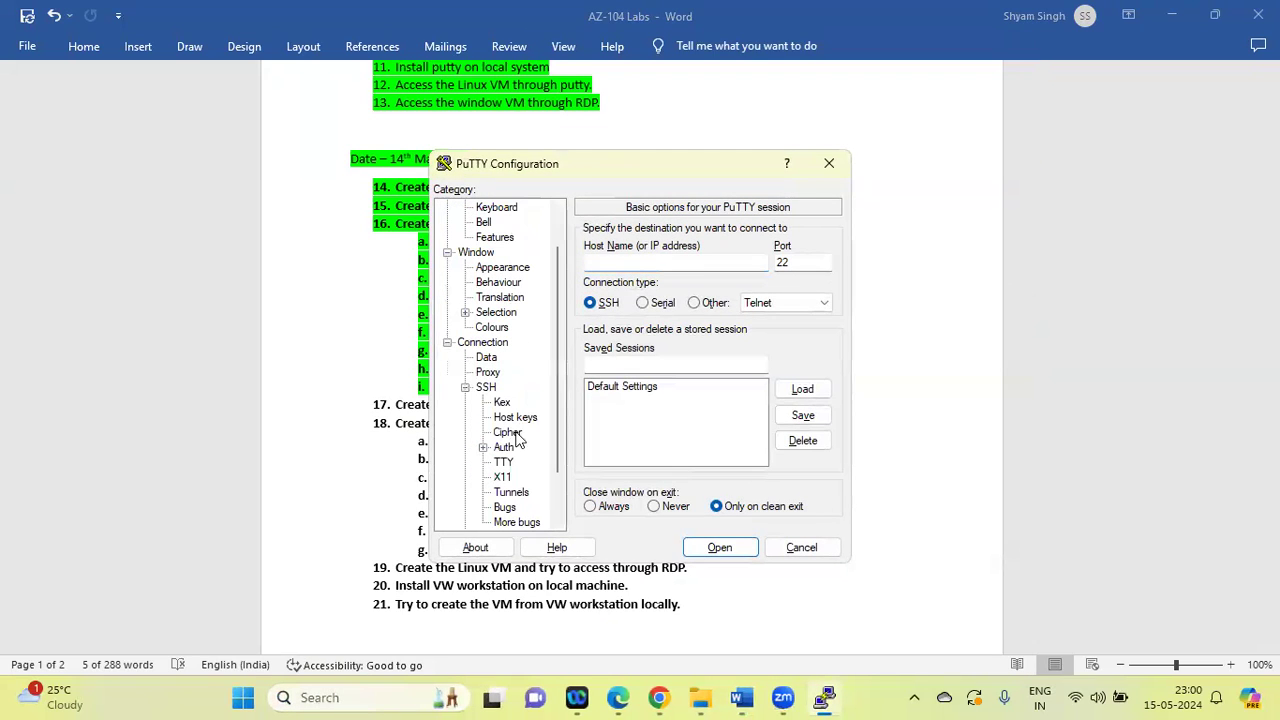
left_click(508, 450)
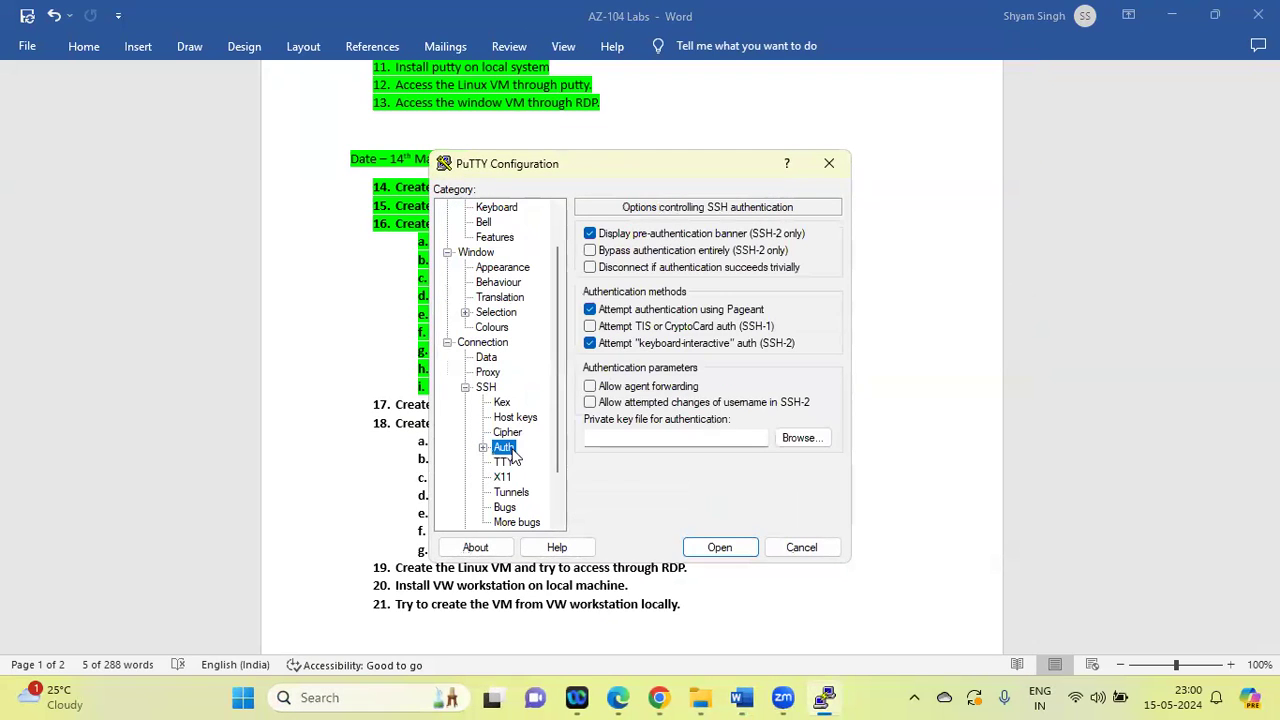
left_click(802, 439)
left_click(655, 362)
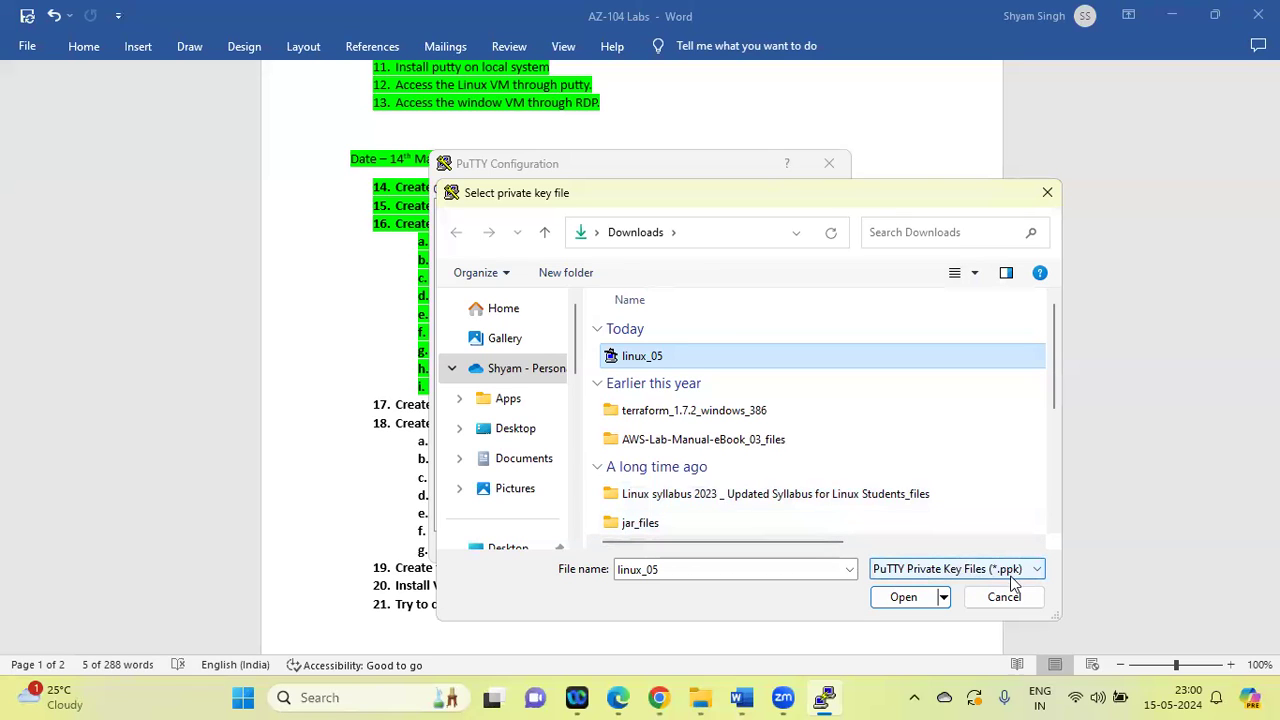
left_click(928, 599)
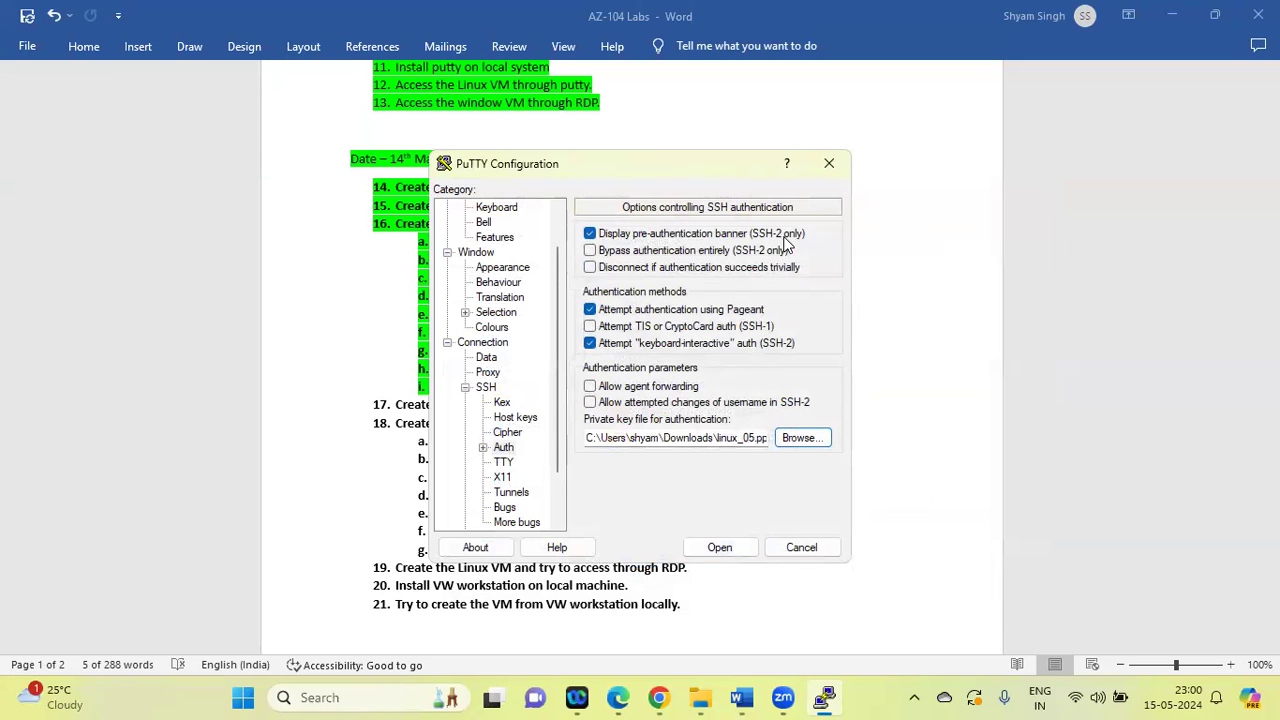
left_click(835, 163)
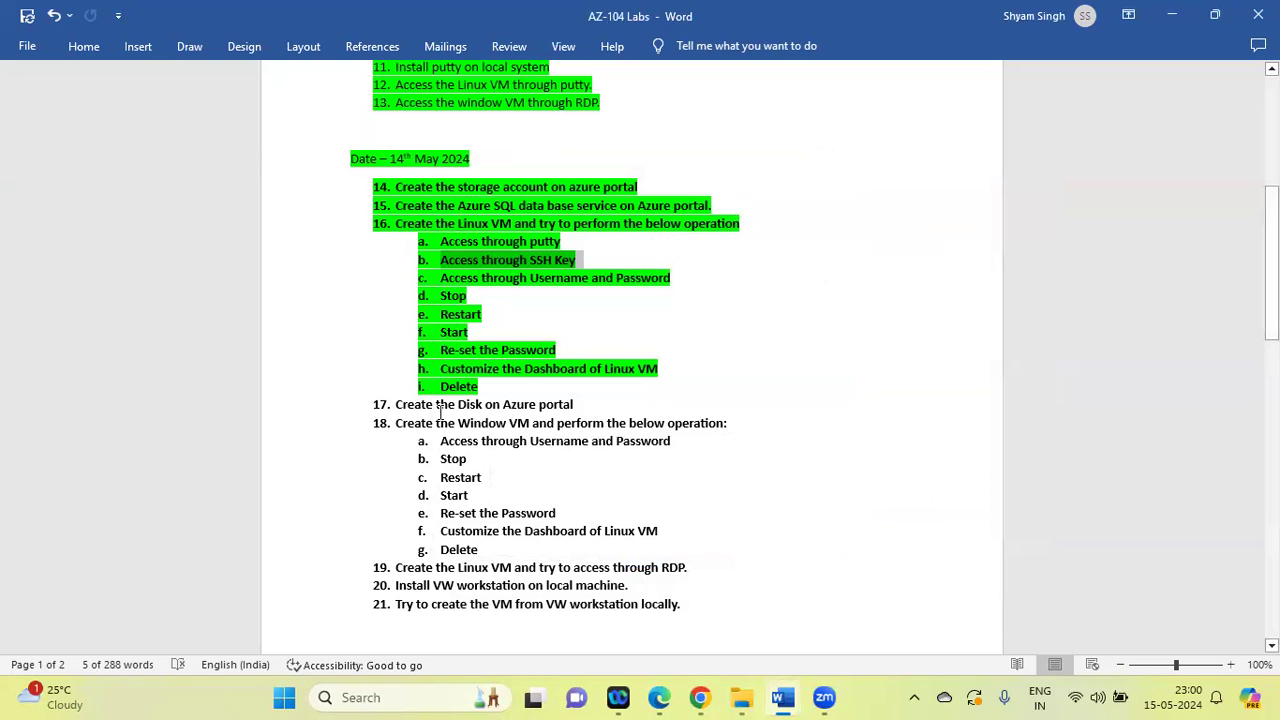
Select lab tasks 17 to 21 in the AZ-104 Labs document to review them, and clear the selection
left_click_drag(397, 404, 662, 604)
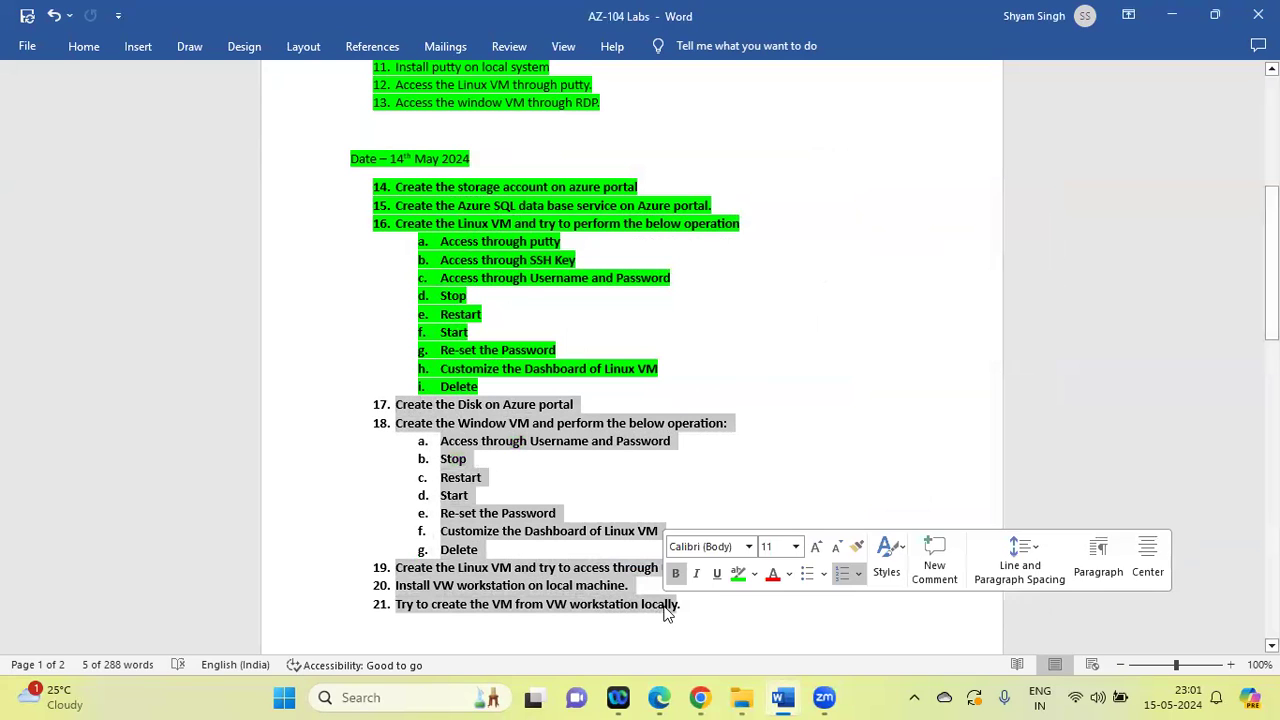
left_click(516, 263)
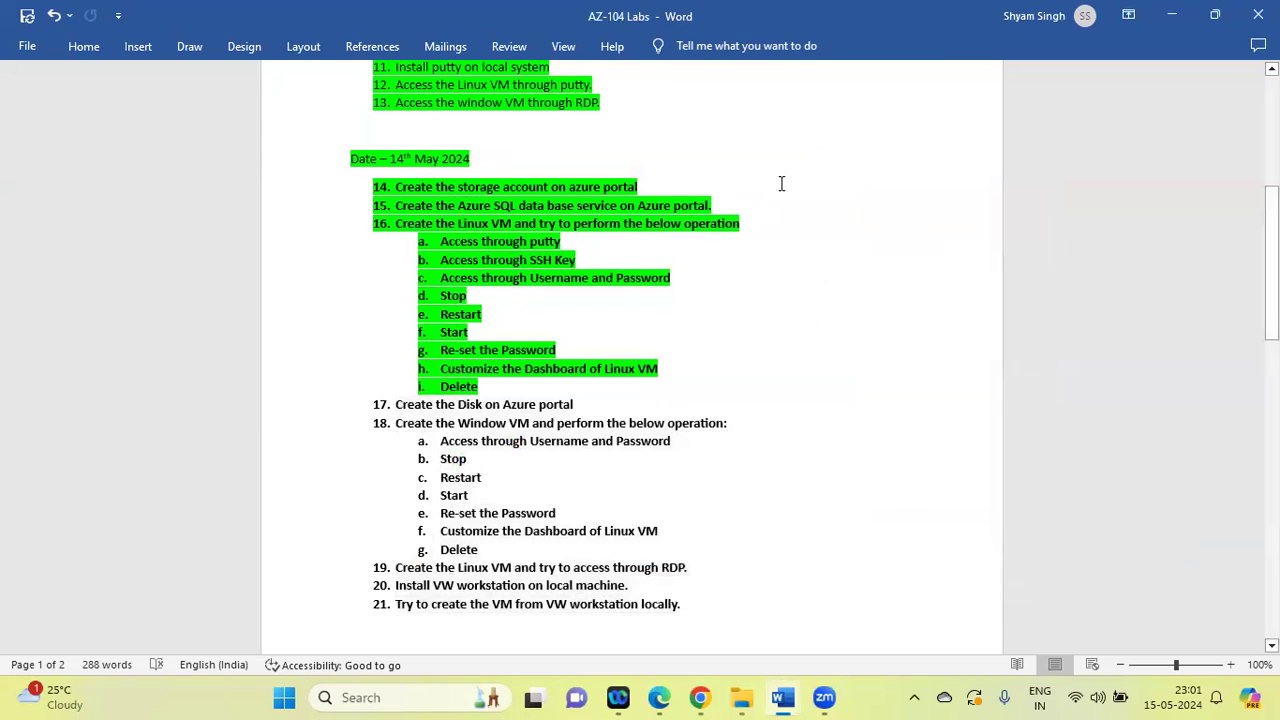